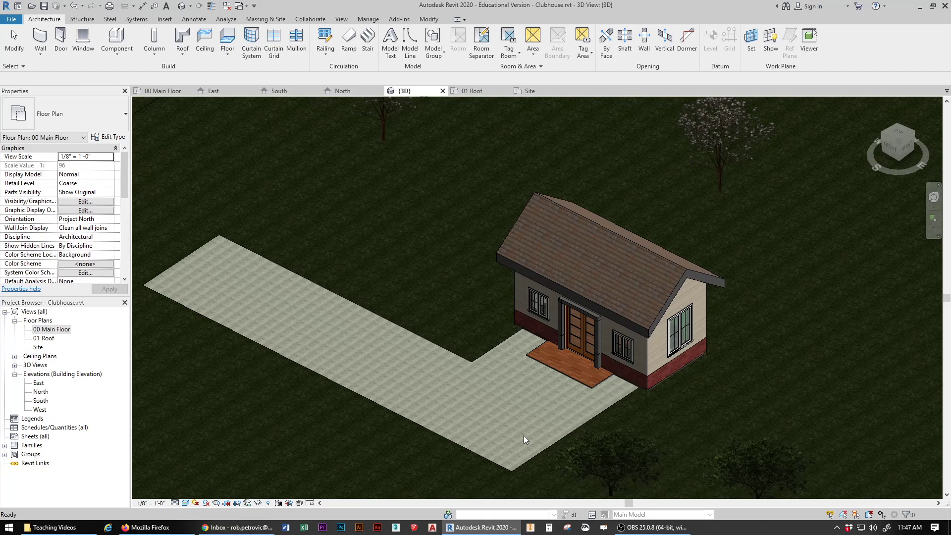
# Step: Open the 00 Main Floor plan, then zoom out and pan to show the clubhouse and nearby trees
pyautogui.doubleClick(62, 335)
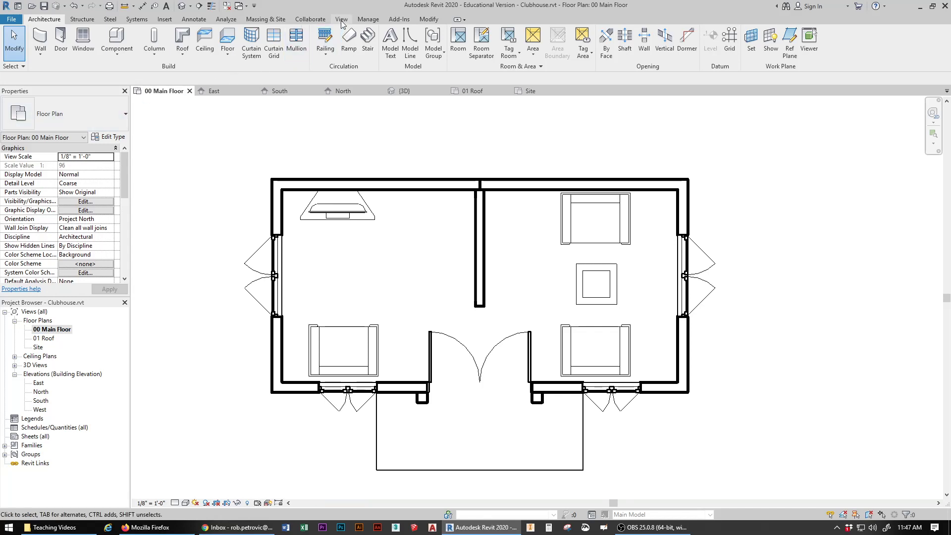
pyautogui.scroll(-2, 396, 310)
pyautogui.scroll(-2, 430, 313)
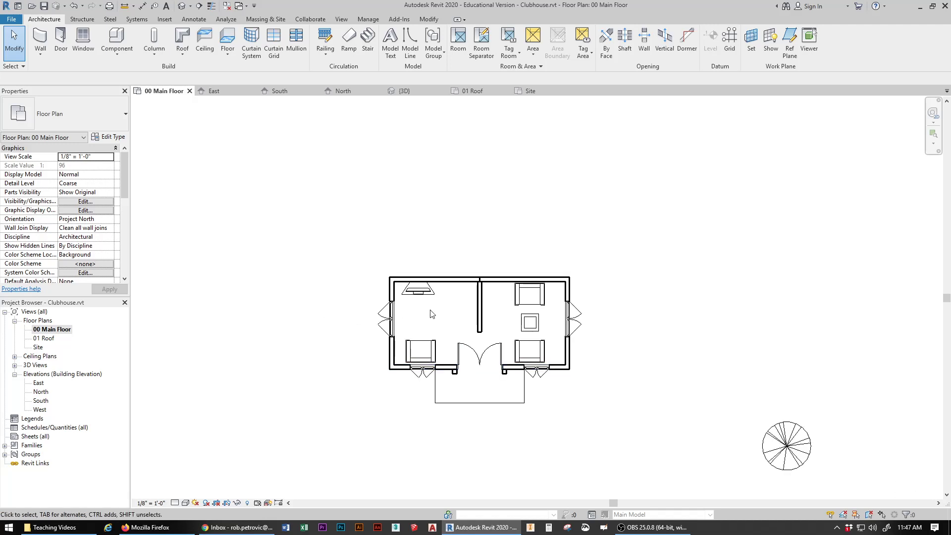
pyautogui.moveTo(431, 313); pyautogui.dragTo(401, 222, button='middle')
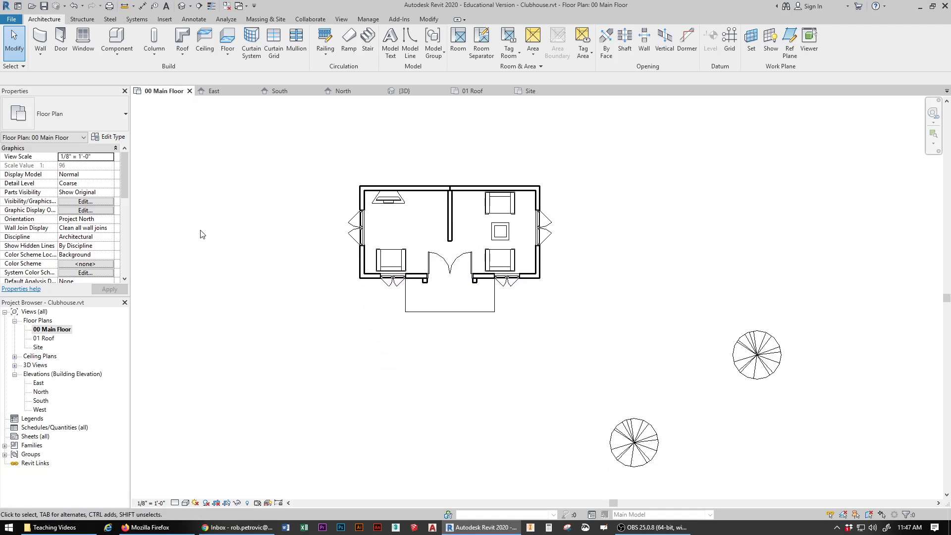
# Step: Start a camera from the View tab's 3D View menu, then reopen the 00 Main Floor plan
pyautogui.click(341, 20)
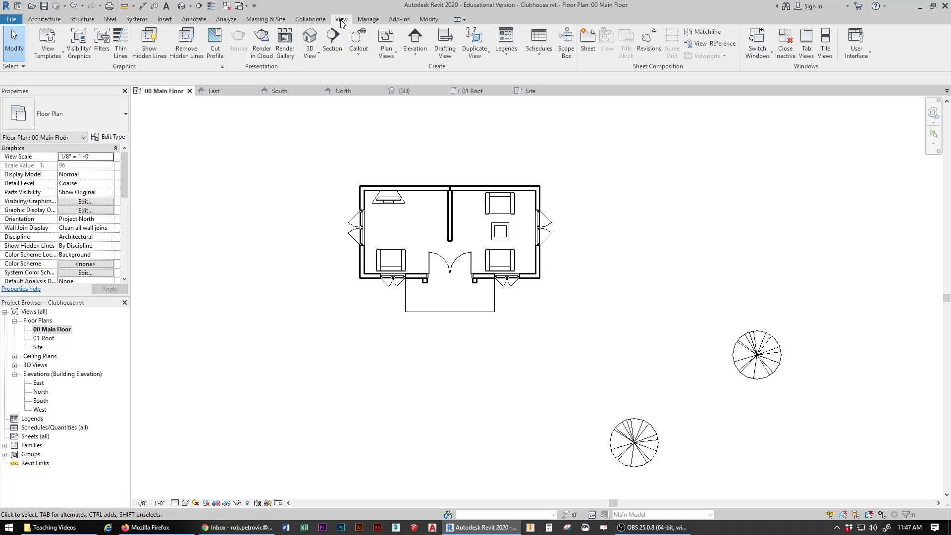
pyautogui.click(311, 58)
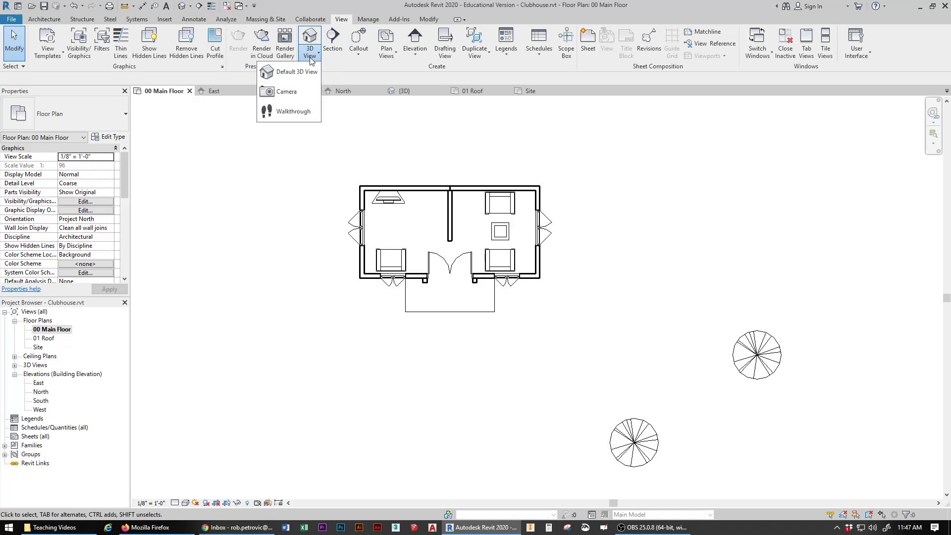
pyautogui.click(287, 93)
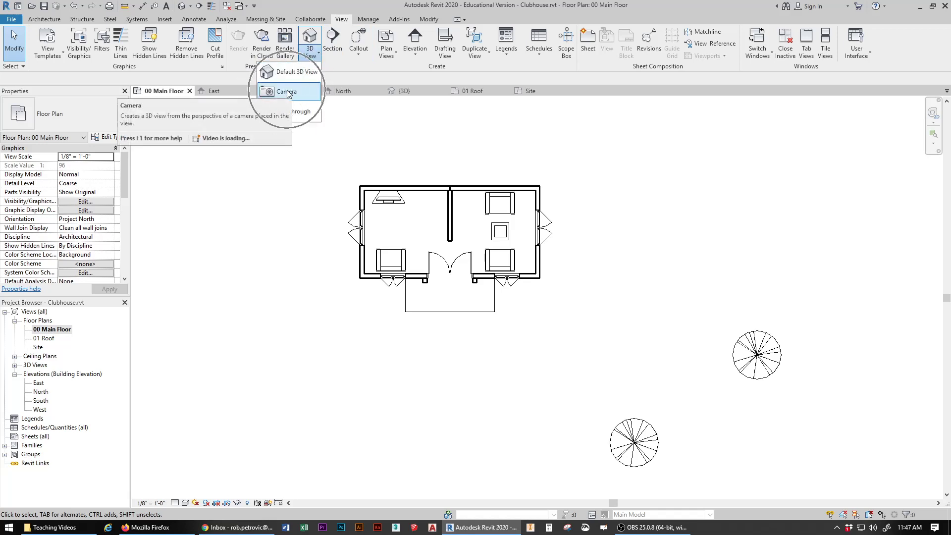
pyautogui.click(310, 237)
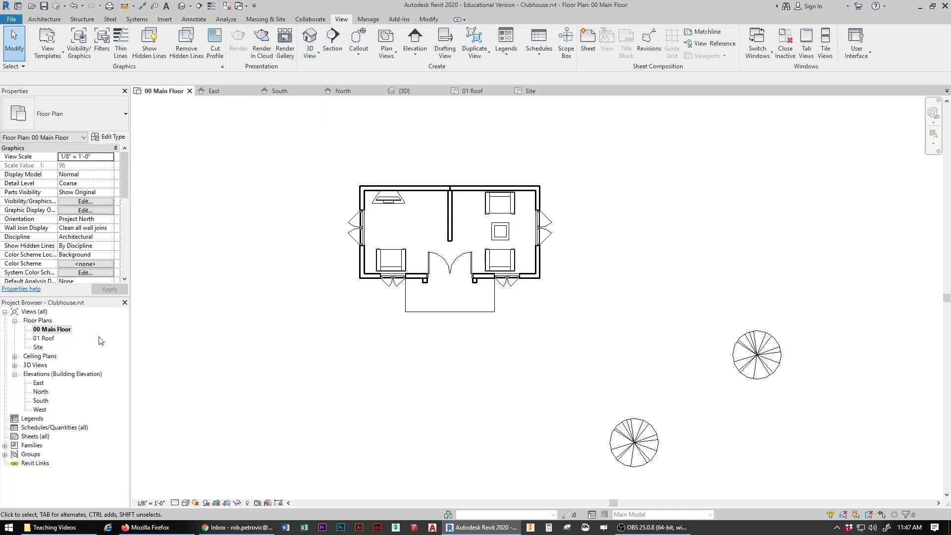
pyautogui.doubleClick(60, 331)
# Step: Place a camera below right of the house aimed upper left, creating 3D View 1
pyautogui.click(348, 21)
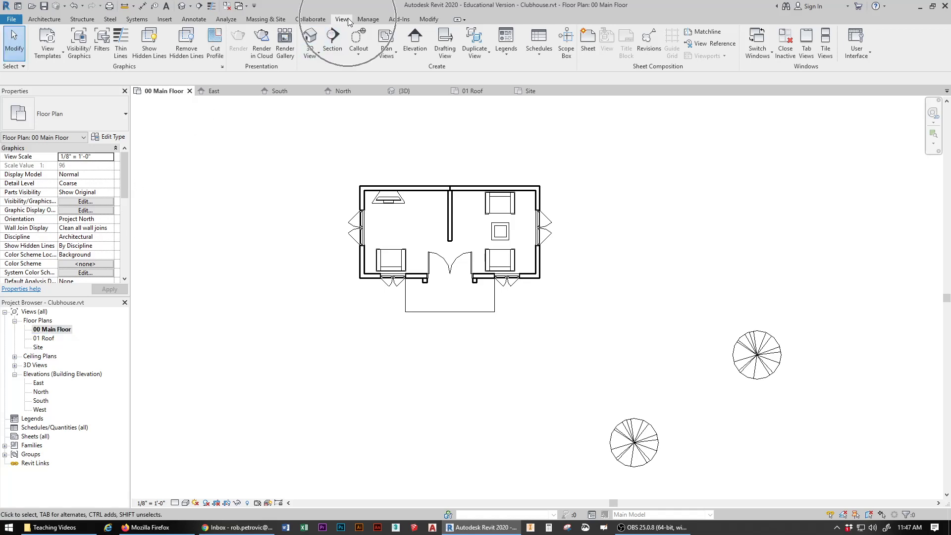
pyautogui.click(313, 58)
pyautogui.click(287, 93)
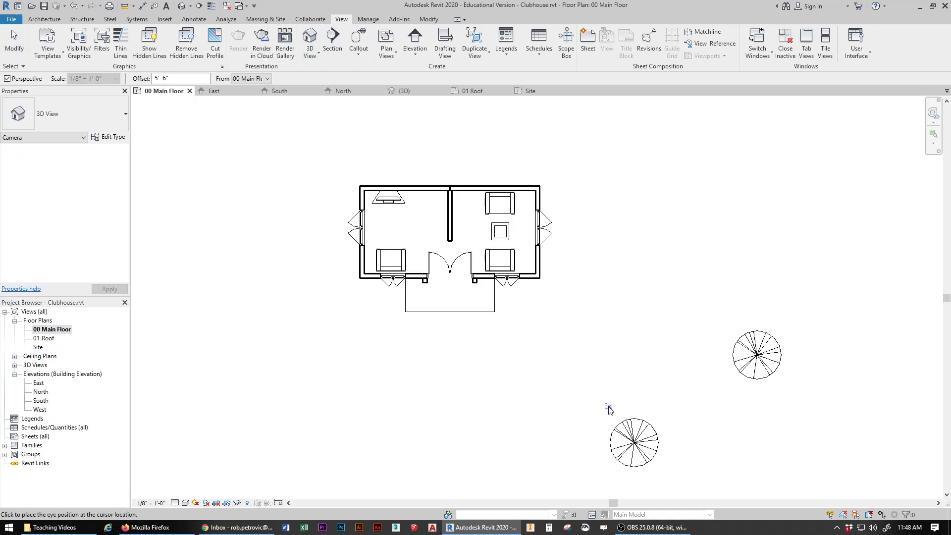
pyautogui.click(608, 407)
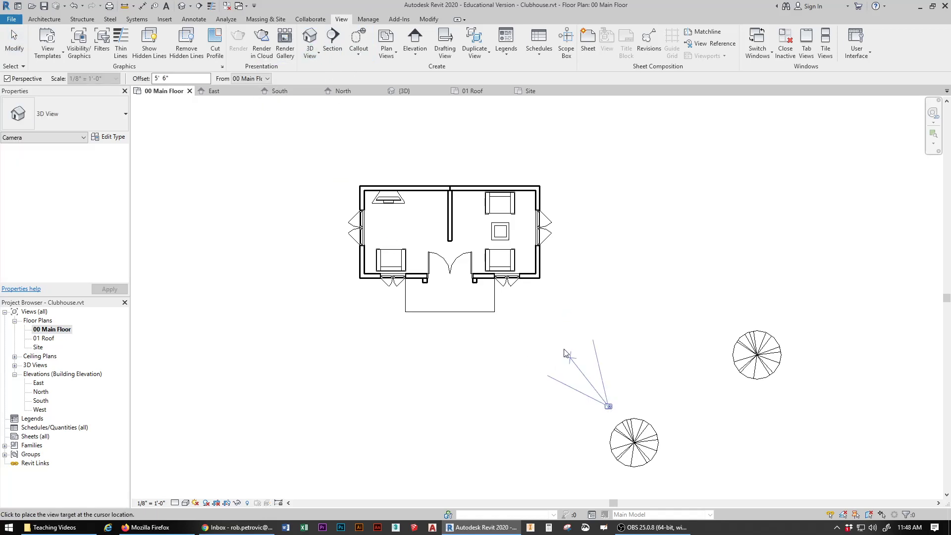
pyautogui.click(376, 141)
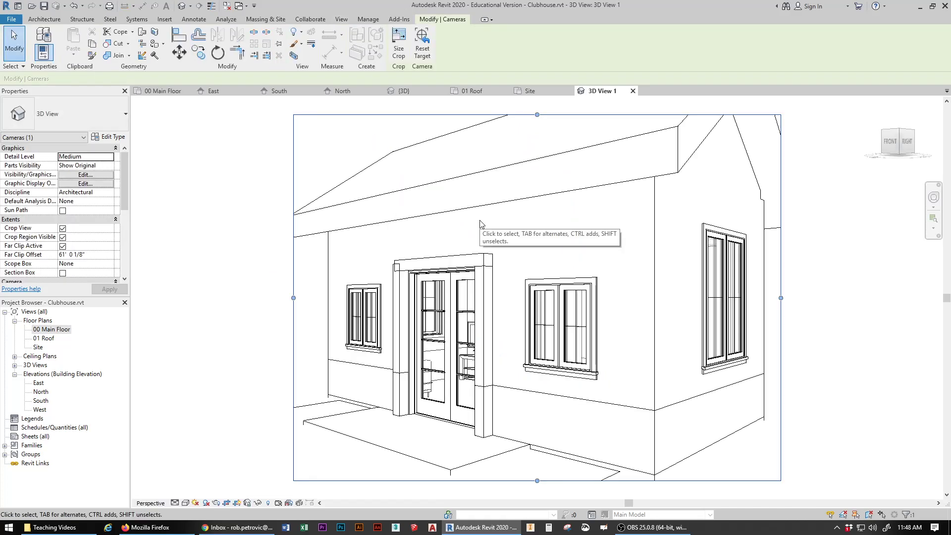
# Step: Drag 3D View 1's crop edges left, right, up and down to frame the whole clubhouse and roof
pyautogui.scroll(-3, 548, 288)
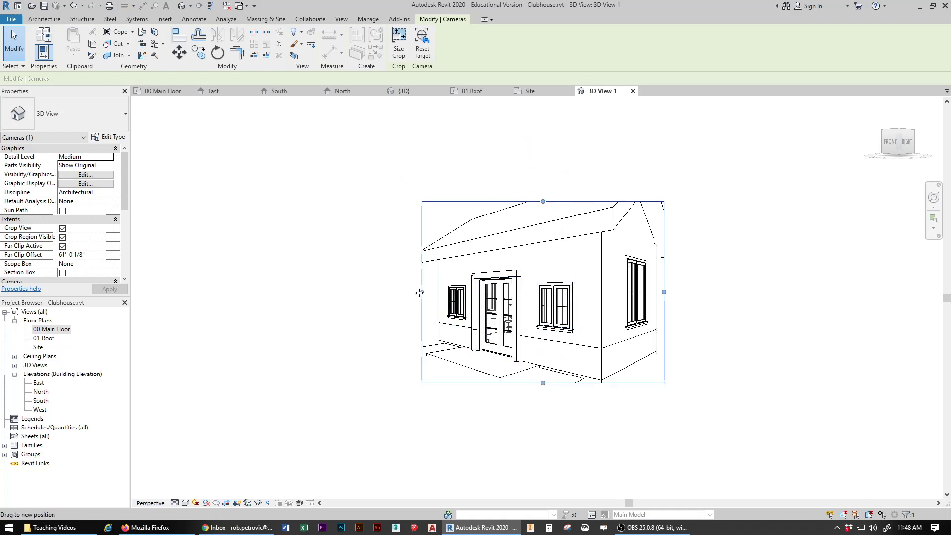
pyautogui.moveTo(419, 293); pyautogui.dragTo(311, 292)
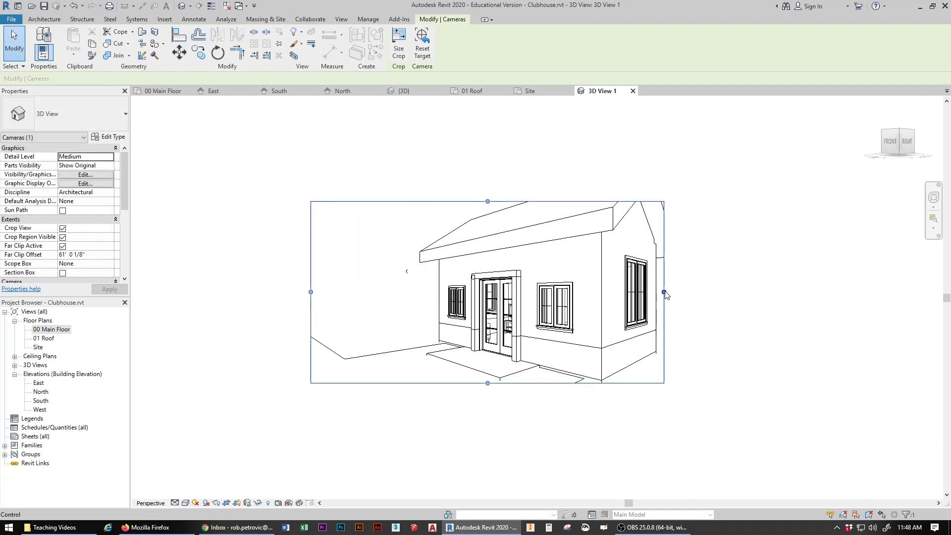
pyautogui.moveTo(663, 292); pyautogui.dragTo(804, 292)
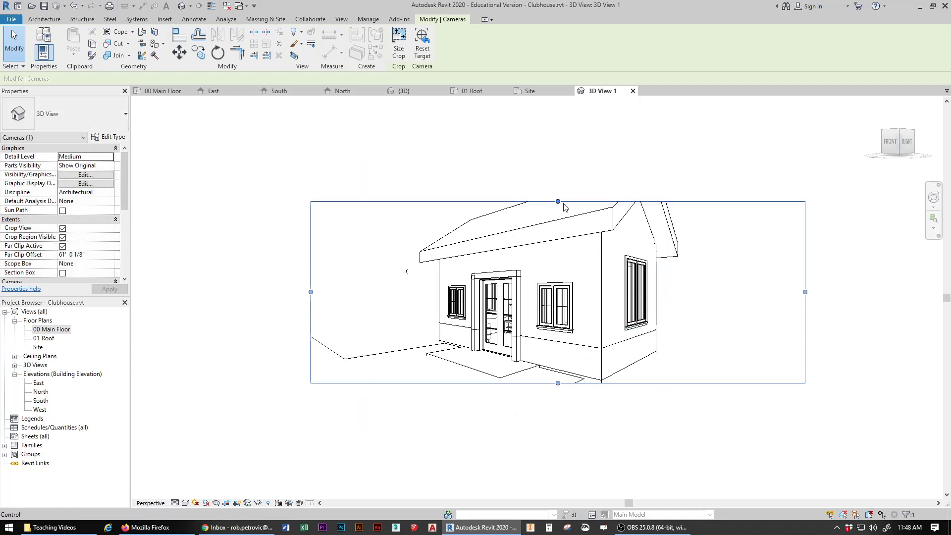
pyautogui.moveTo(558, 202); pyautogui.dragTo(558, 135)
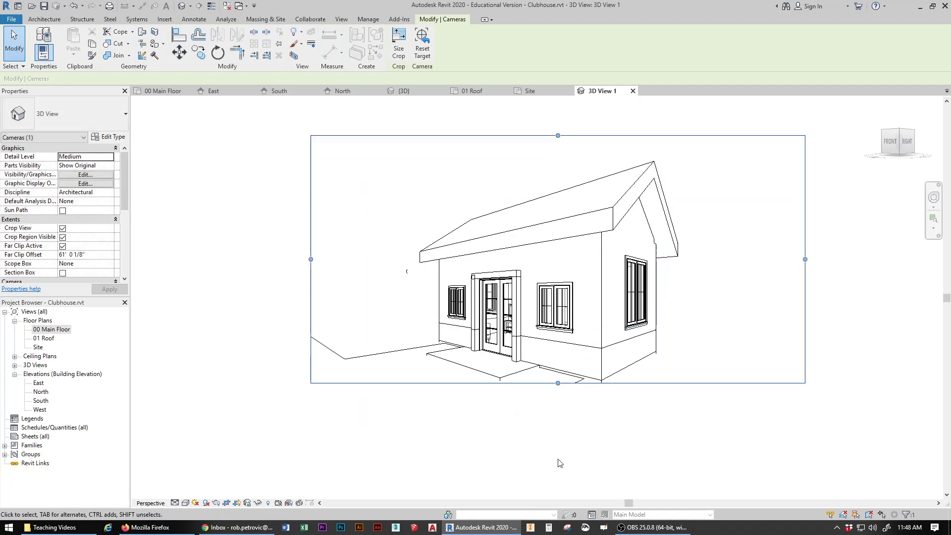
pyautogui.moveTo(558, 383); pyautogui.dragTo(558, 459)
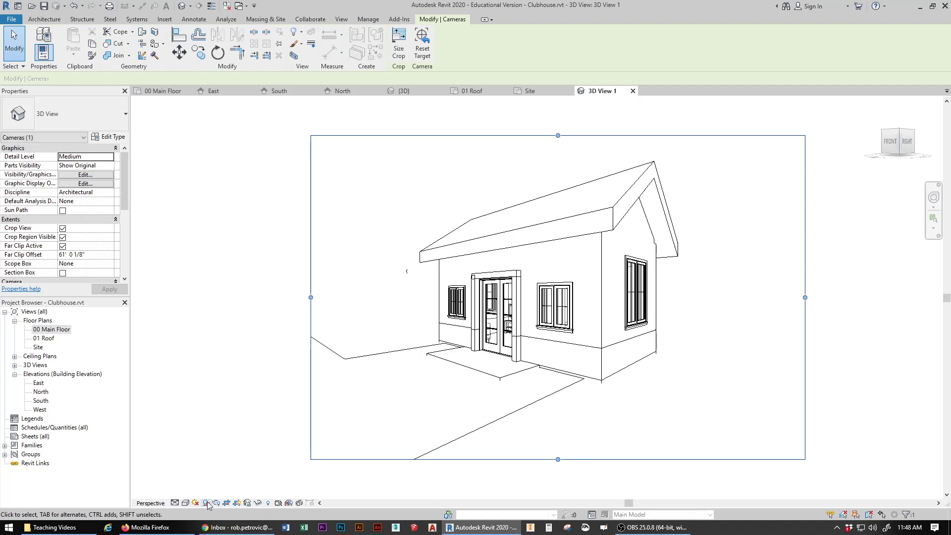
# Step: Set 3D View 1 to the Realistic visual style and expand 3D Views in the Project Browser
pyautogui.click(186, 502)
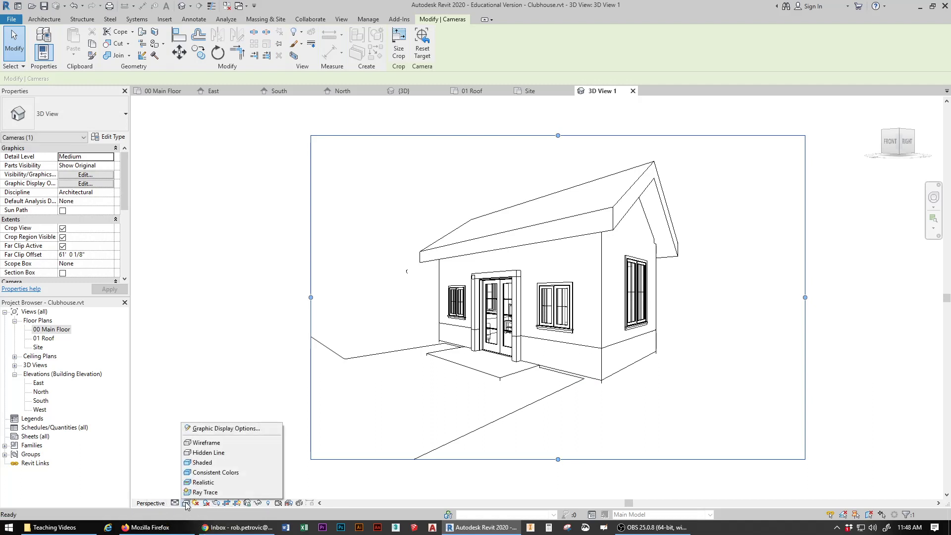
pyautogui.click(207, 482)
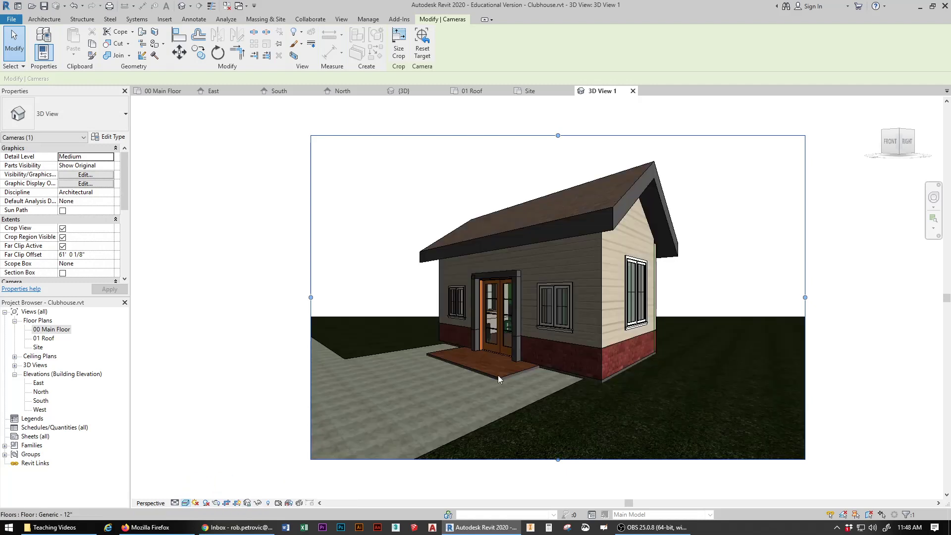
pyautogui.click(14, 366)
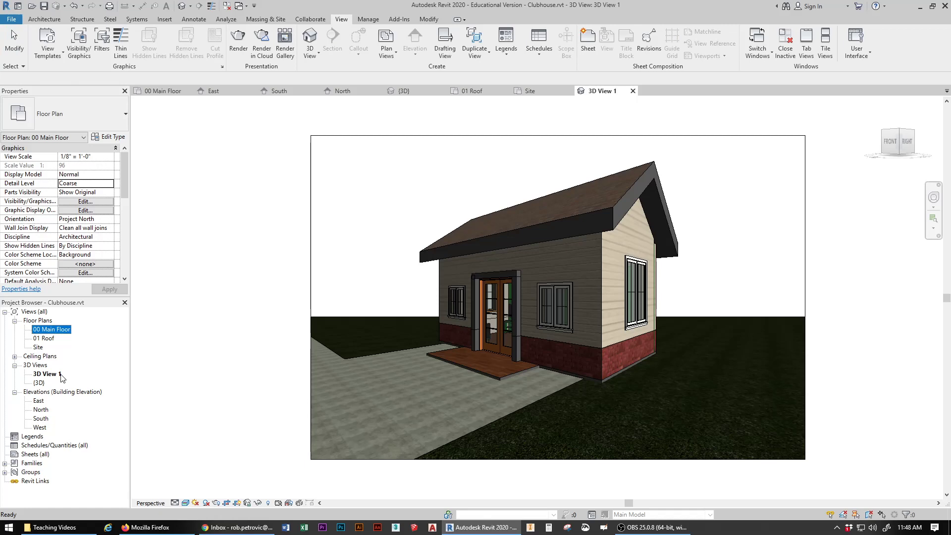
# Step: In 00 Main Floor, place a second camera south of the house aimed toward it, creating 3D View 2
pyautogui.doubleClick(55, 329)
pyautogui.scroll(-2, 337, 267)
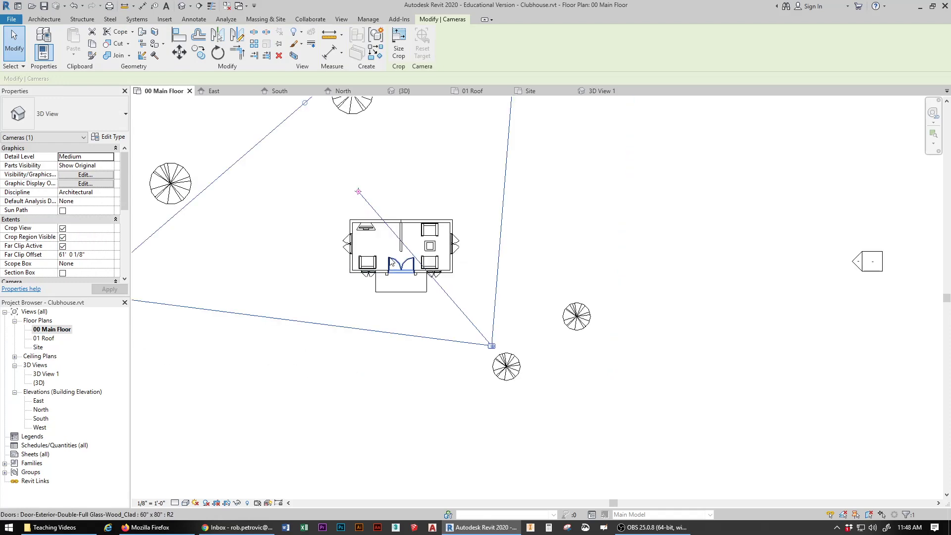
pyautogui.moveTo(402, 265); pyautogui.dragTo(489, 274, button='middle')
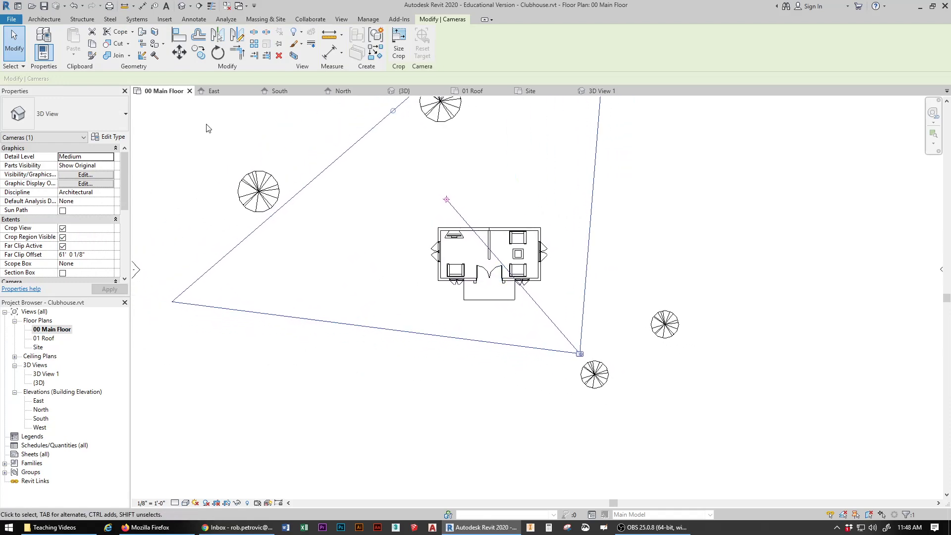
pyautogui.click(341, 19)
pyautogui.click(307, 57)
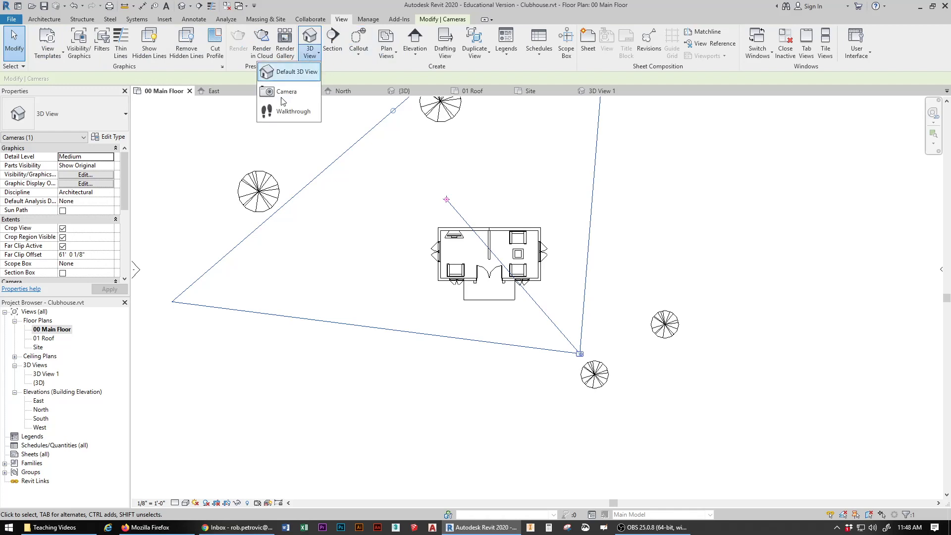
pyautogui.click(286, 89)
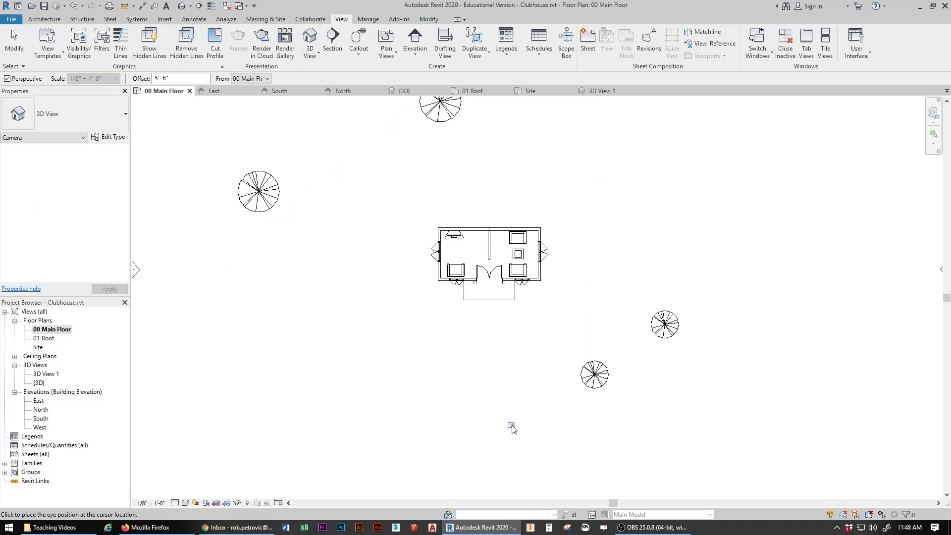
pyautogui.click(511, 425)
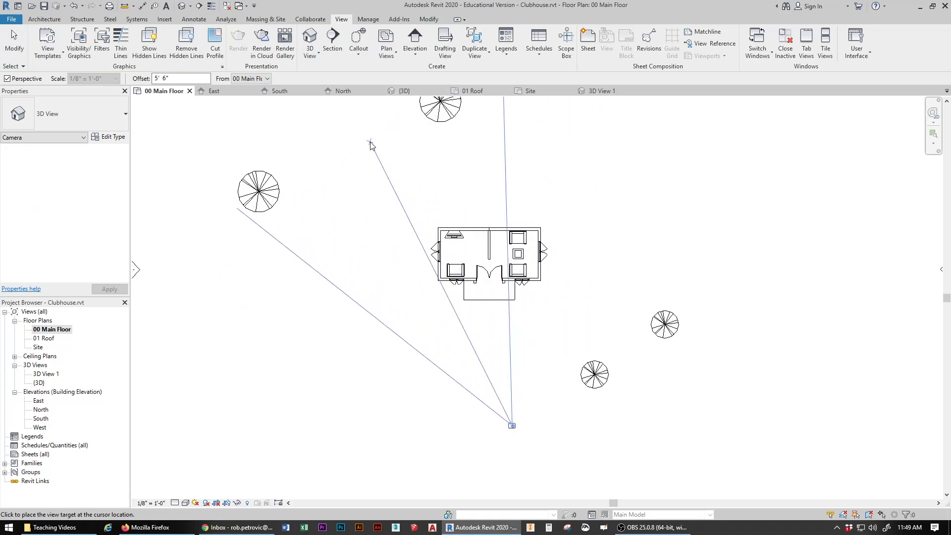
pyautogui.click(372, 143)
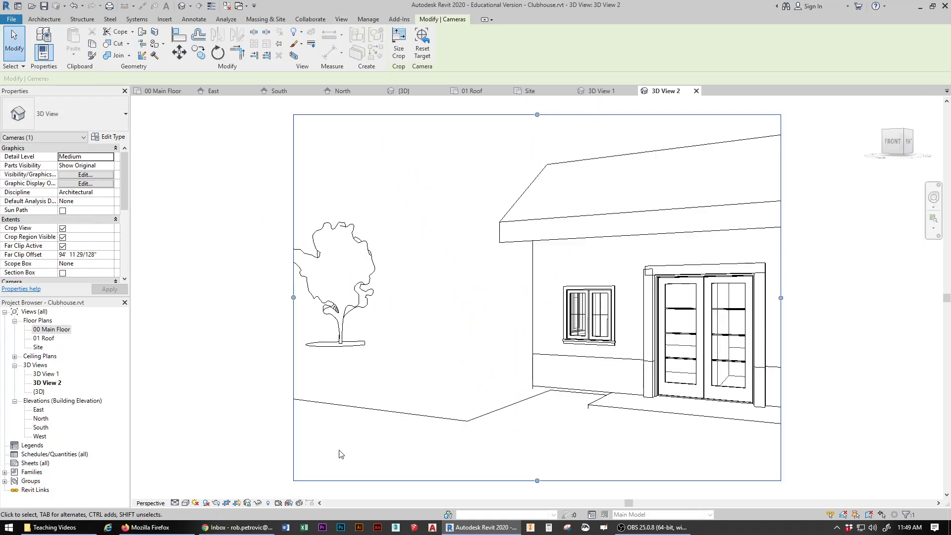
# Step: Adjust 3D View 2's crop to include the tree on the left and extend the top upward
pyautogui.scroll(-4, 509, 314)
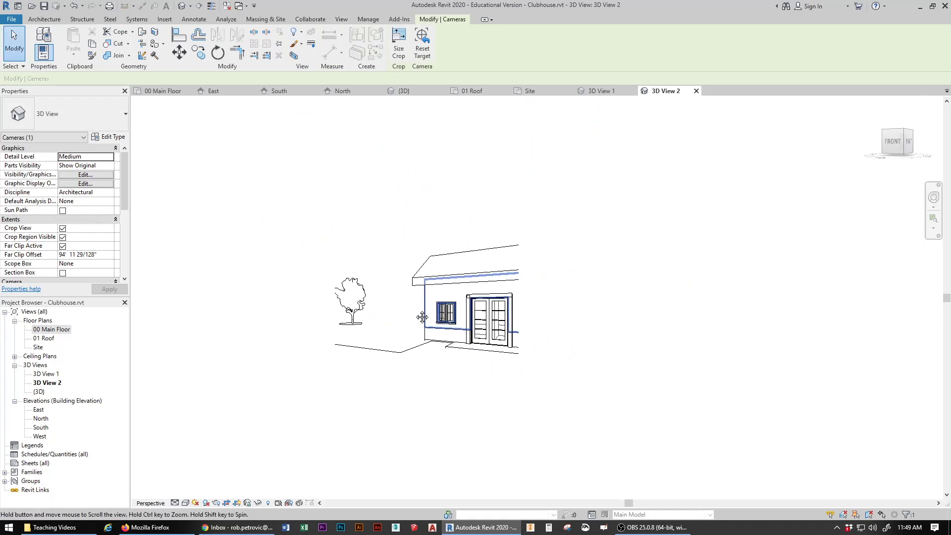
pyautogui.moveTo(509, 306); pyautogui.dragTo(858, 303)
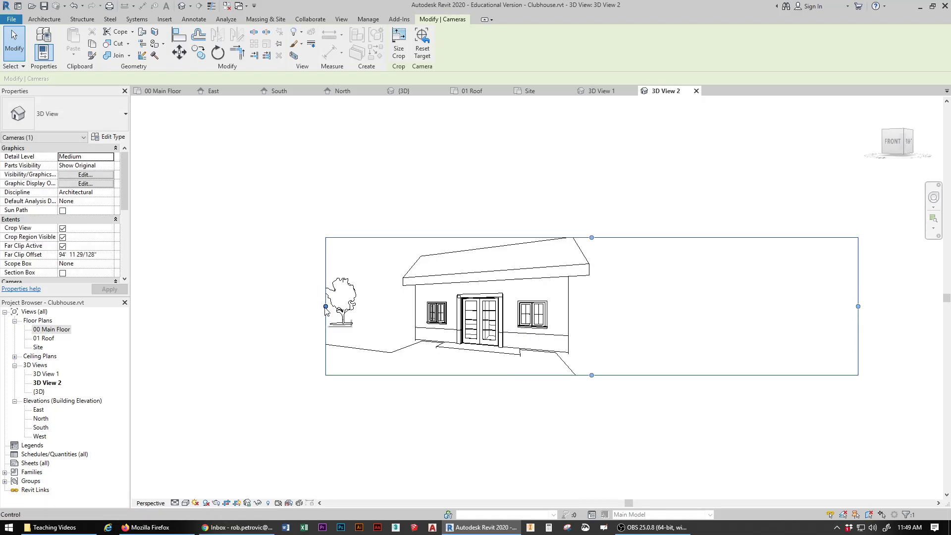
pyautogui.moveTo(325, 306); pyautogui.dragTo(244, 309)
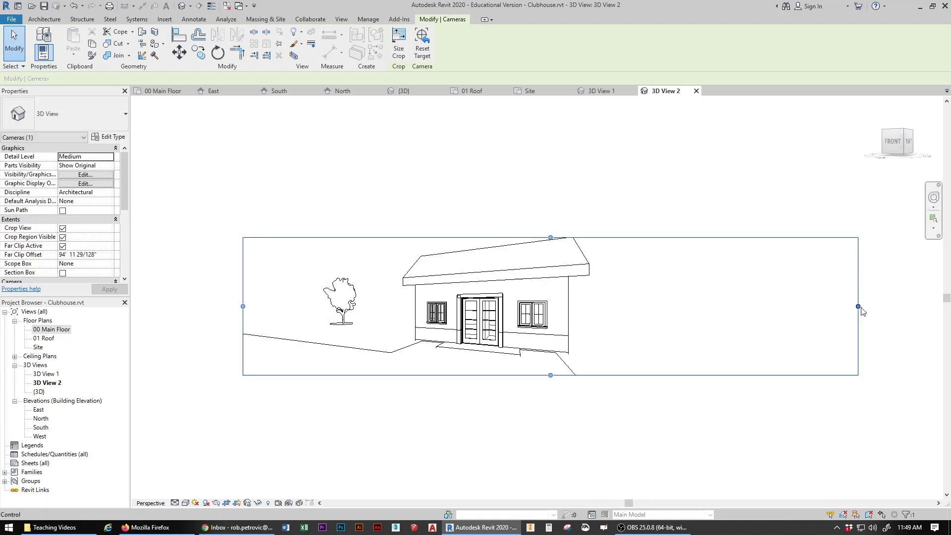
pyautogui.moveTo(858, 306); pyautogui.dragTo(620, 312)
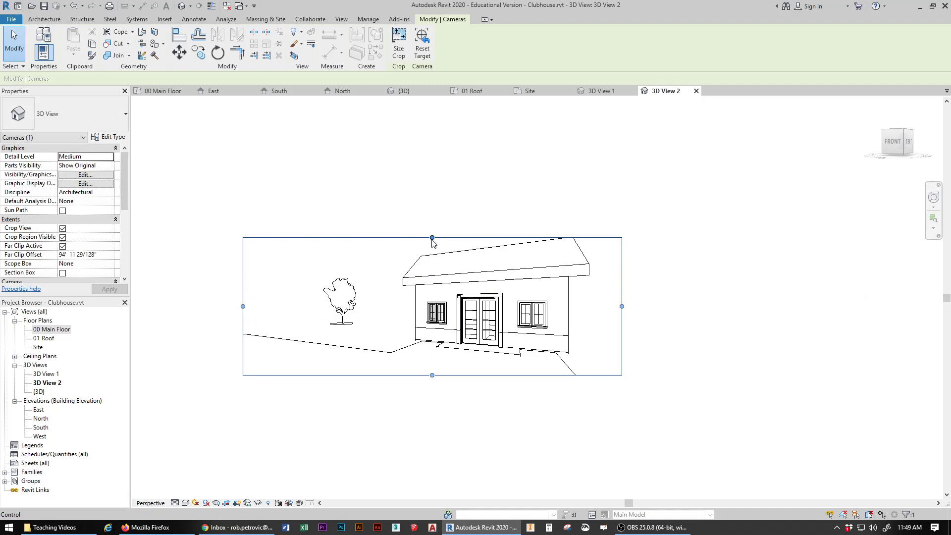
pyautogui.moveTo(432, 238); pyautogui.dragTo(432, 195)
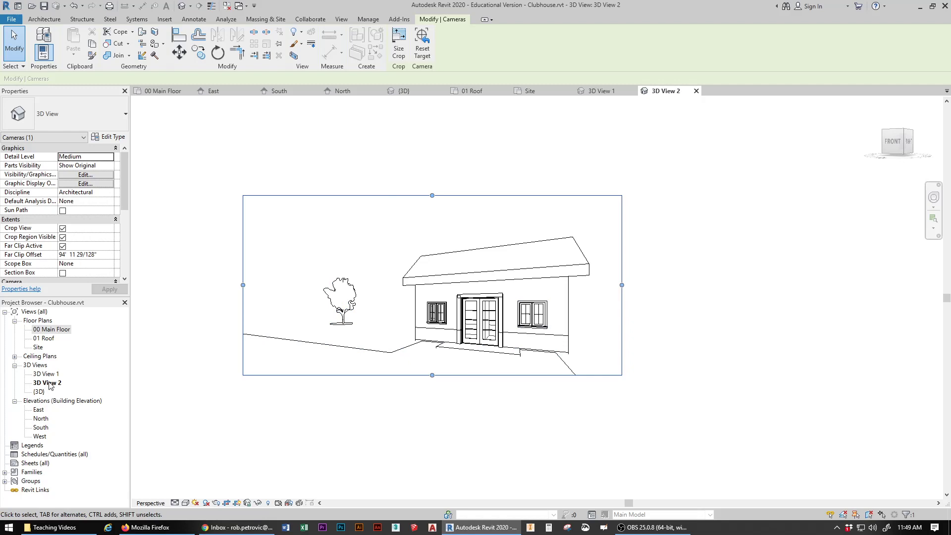
# Step: Switch 3D View 2 to the Realistic visual style
pyautogui.press('ctrl')
pyautogui.click(186, 502)
pyautogui.click(225, 482)
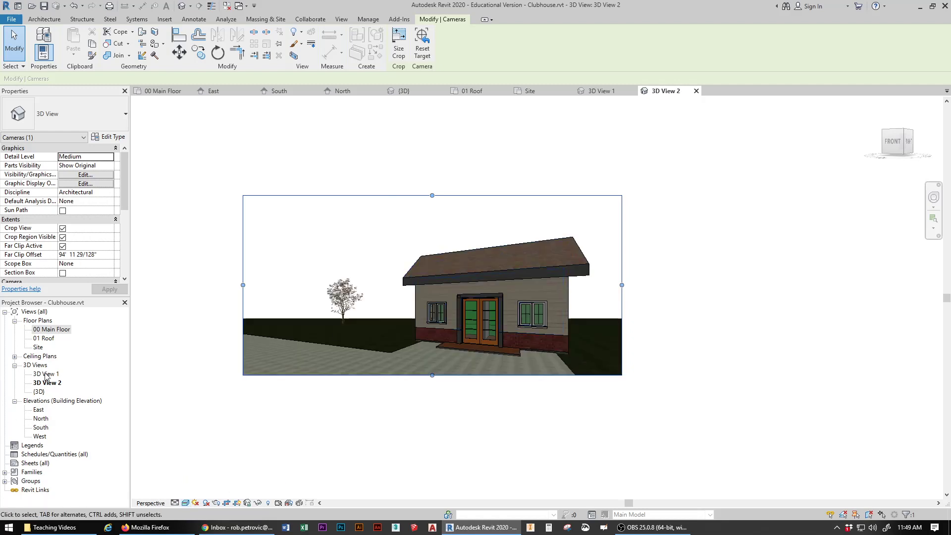
# Step: Browse 01 Roof, {3D}, 3D View 1 and 3D View 2, then return to 00 Main Floor and pan
pyautogui.doubleClick(46, 339)
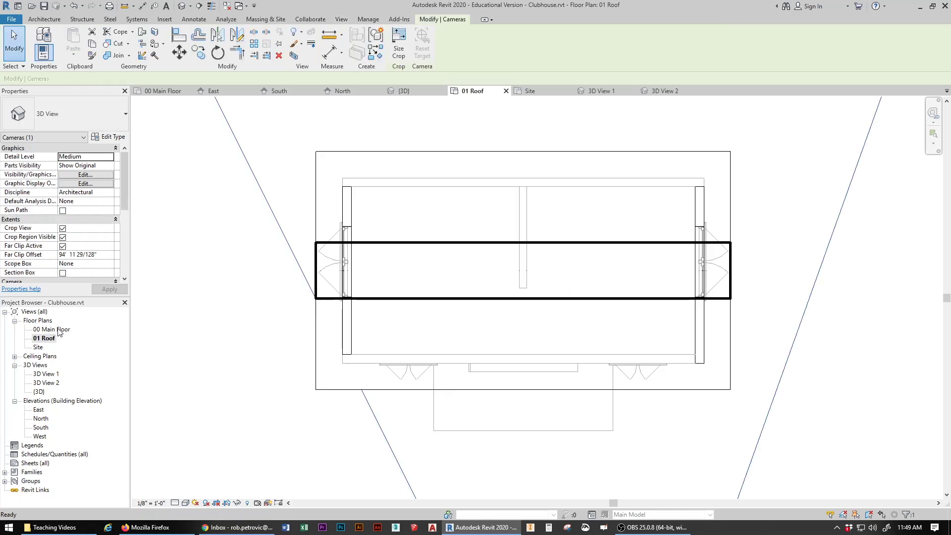
pyautogui.doubleClick(51, 329)
pyautogui.doubleClick(39, 391)
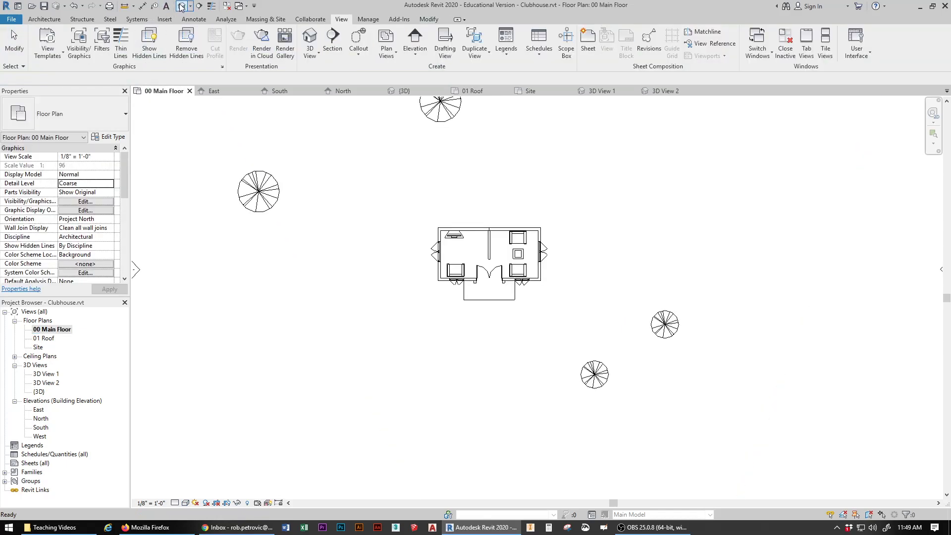
pyautogui.doubleClick(52, 374)
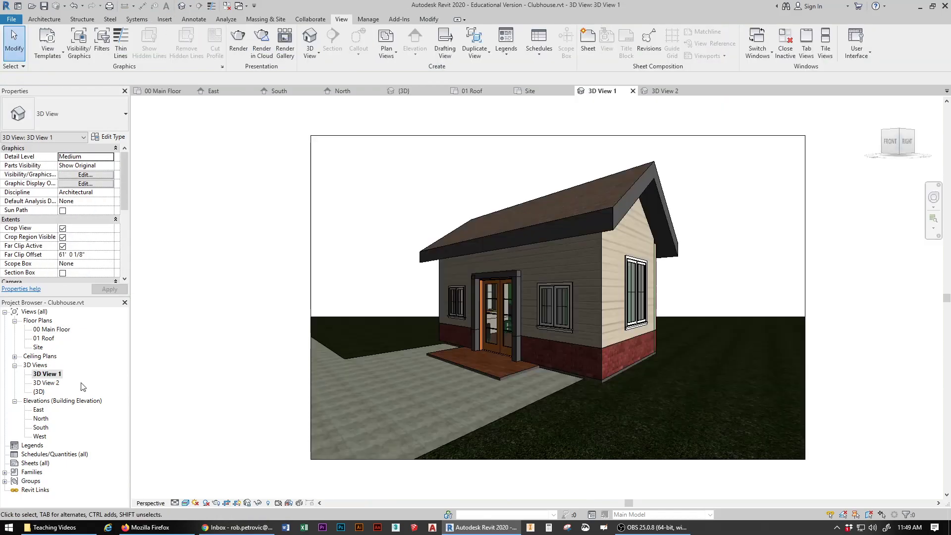
pyautogui.doubleClick(46, 382)
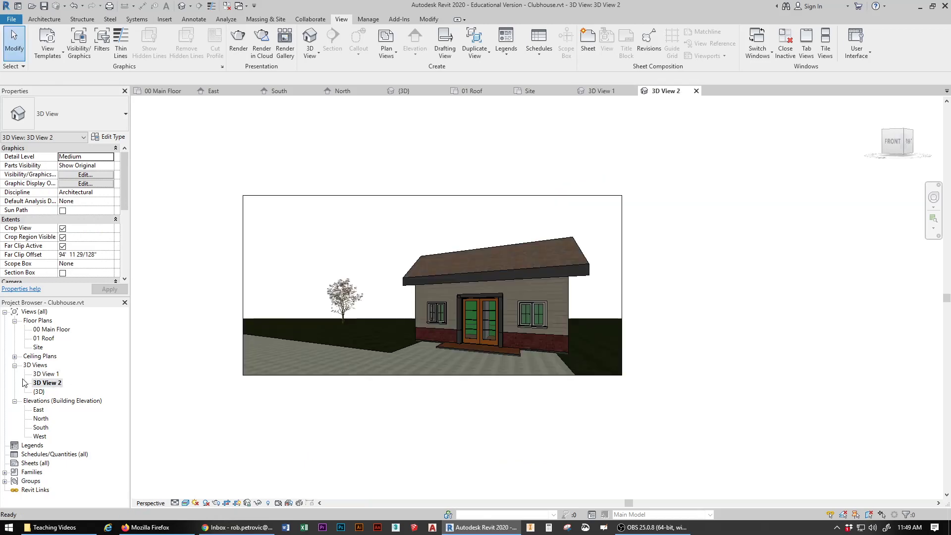
pyautogui.doubleClick(44, 373)
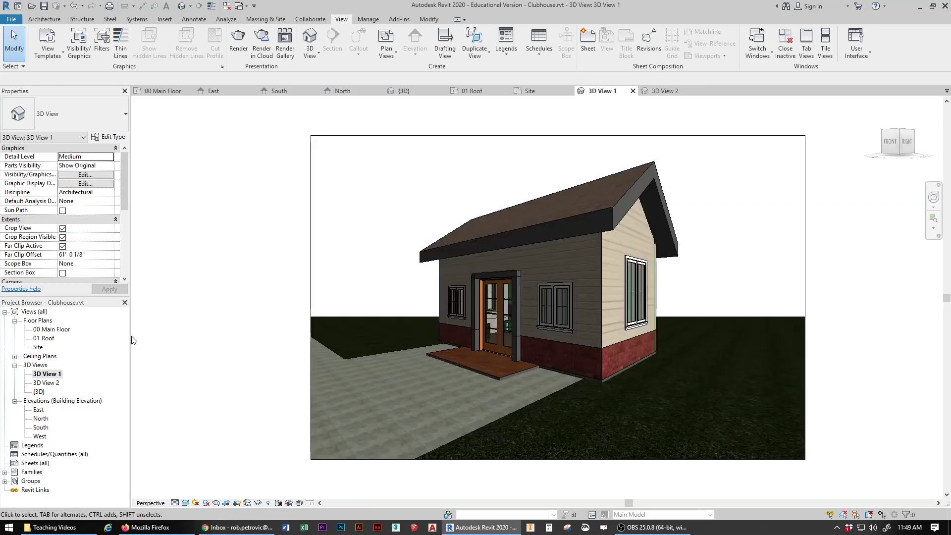
pyautogui.doubleClick(61, 330)
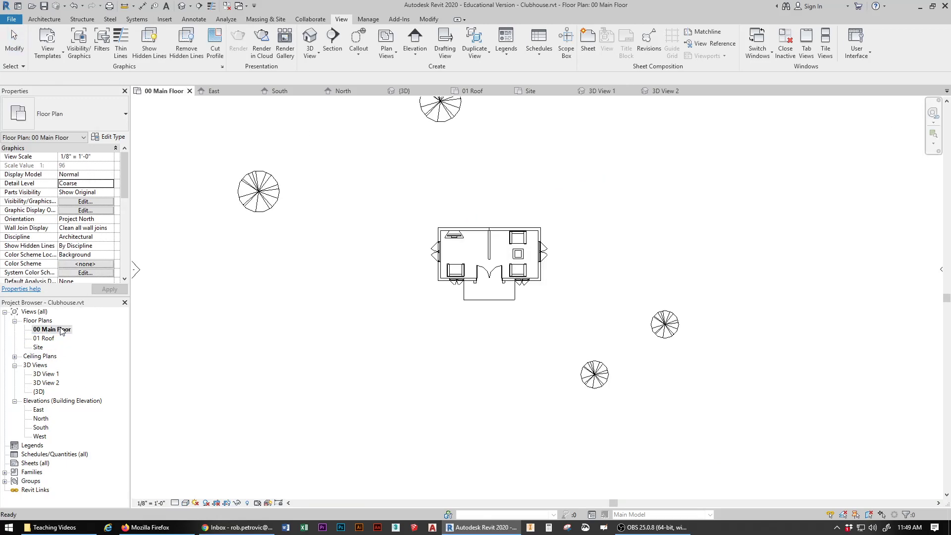
pyautogui.moveTo(511, 270); pyautogui.dragTo(493, 291, button='middle')
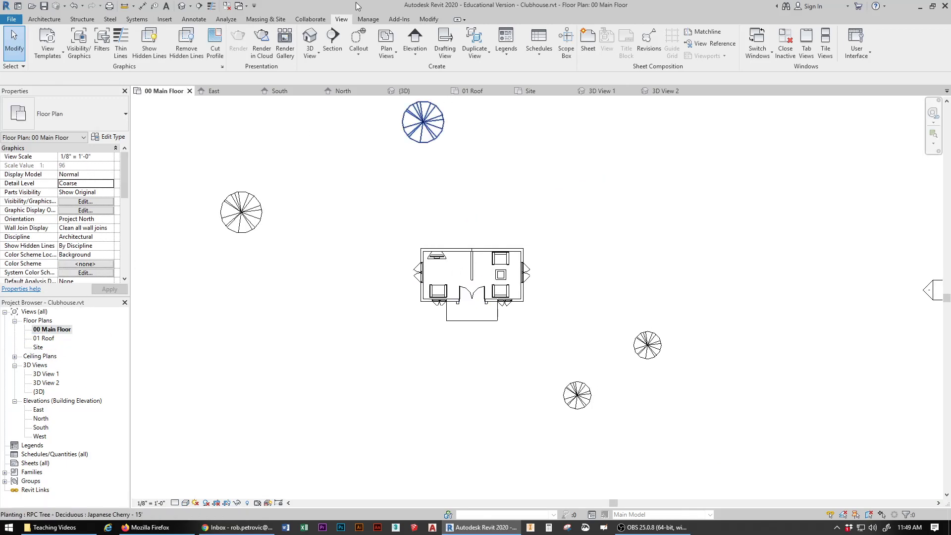
# Step: Place a camera at the front door aimed into the room, creating 3D View 3
pyautogui.click(313, 57)
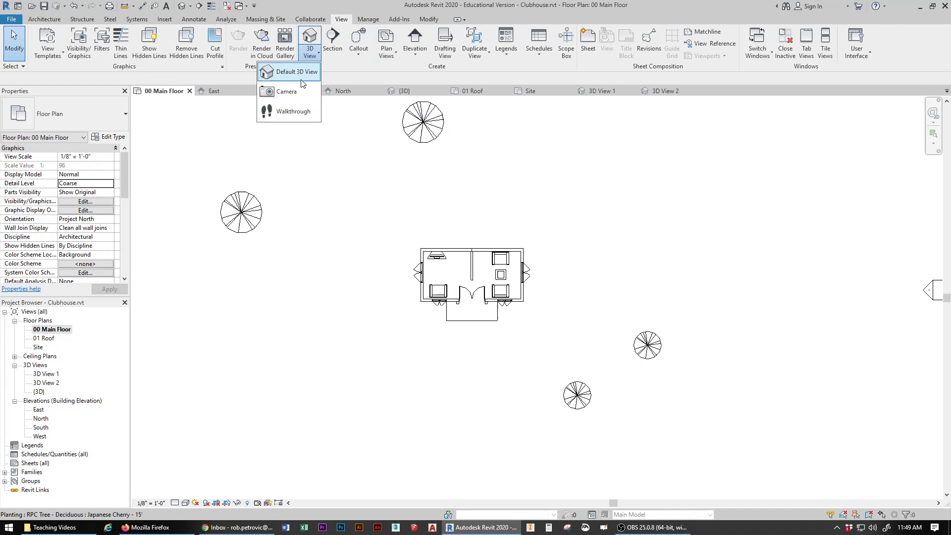
pyautogui.click(267, 90)
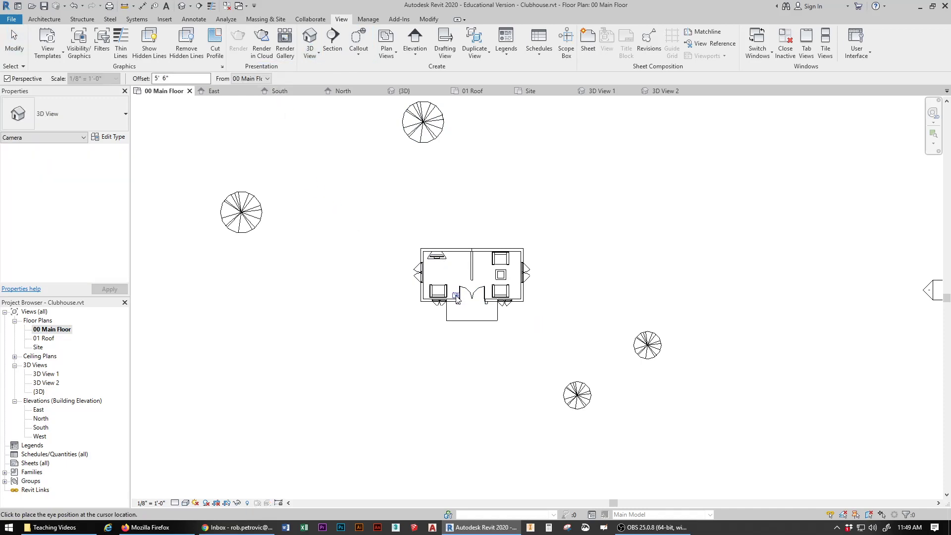
pyautogui.click(456, 296)
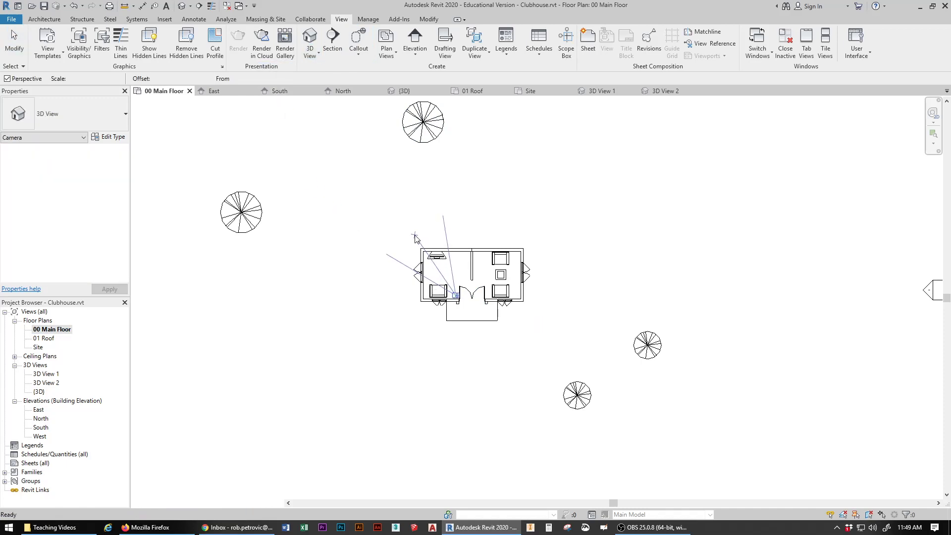
pyautogui.click(415, 238)
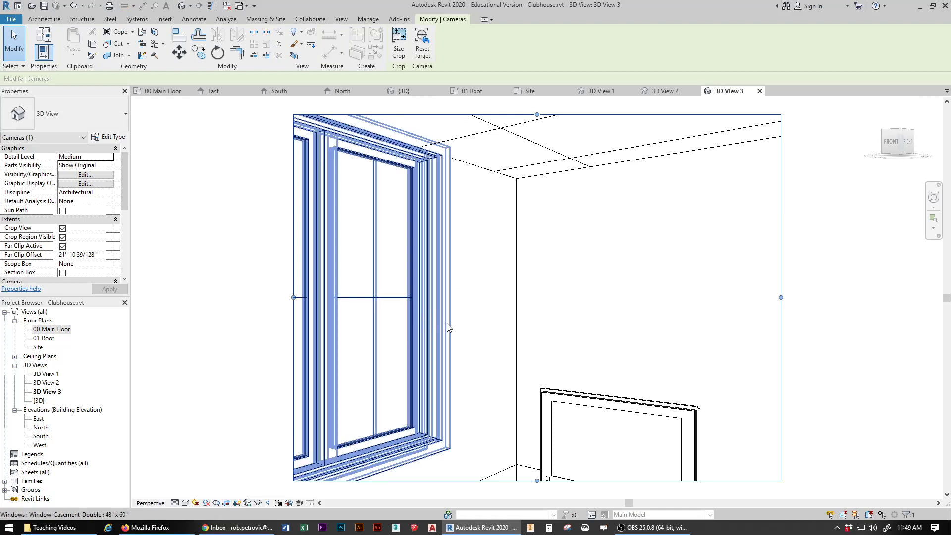
# Step: Enlarge 3D View 3's crop on all sides to show the ceiling, TV stand and more floor
pyautogui.scroll(-4, 446, 325)
pyautogui.moveTo(378, 313); pyautogui.dragTo(211, 311)
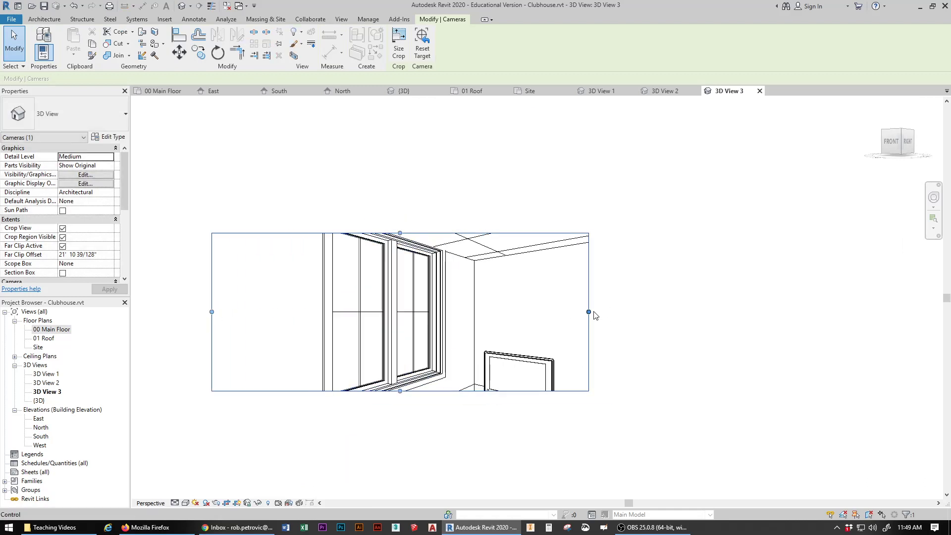
pyautogui.moveTo(589, 312); pyautogui.dragTo(810, 311)
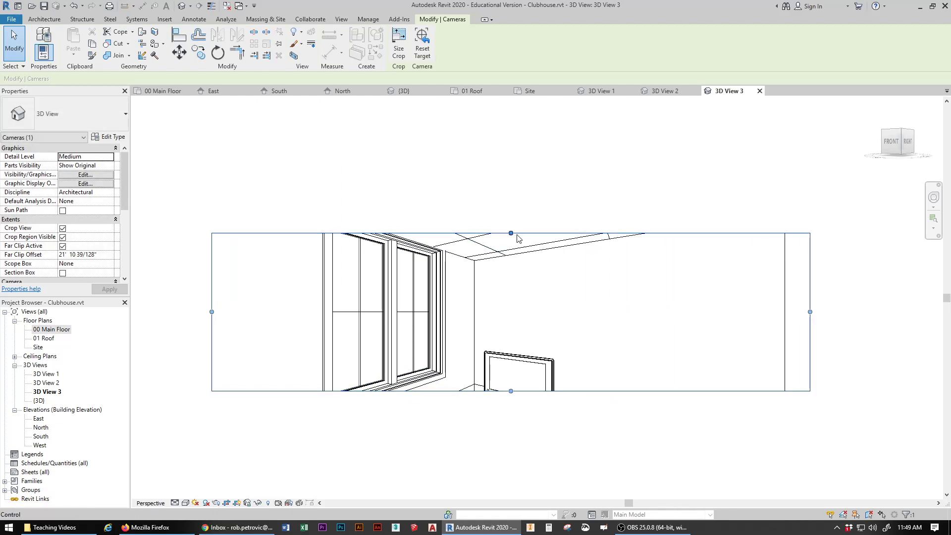
pyautogui.moveTo(511, 234); pyautogui.dragTo(510, 123)
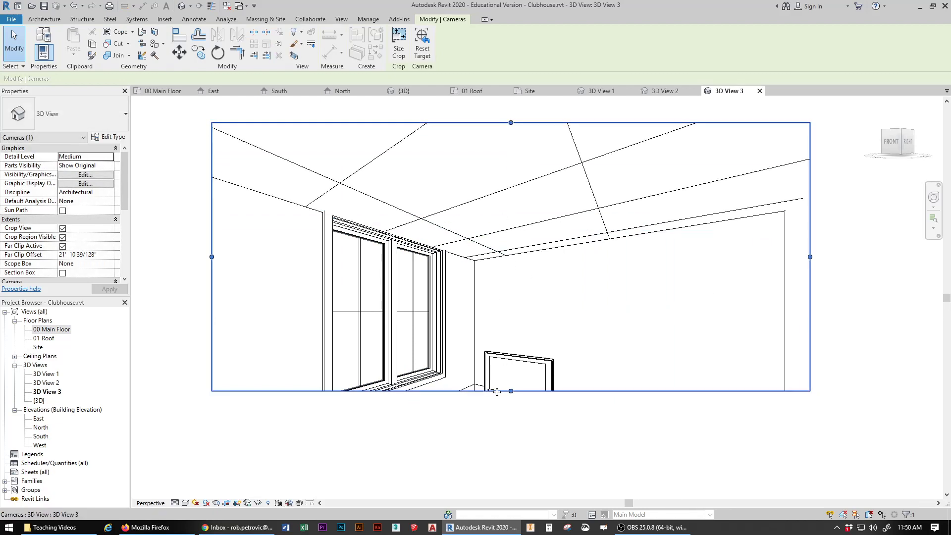
pyautogui.moveTo(511, 391); pyautogui.dragTo(511, 463)
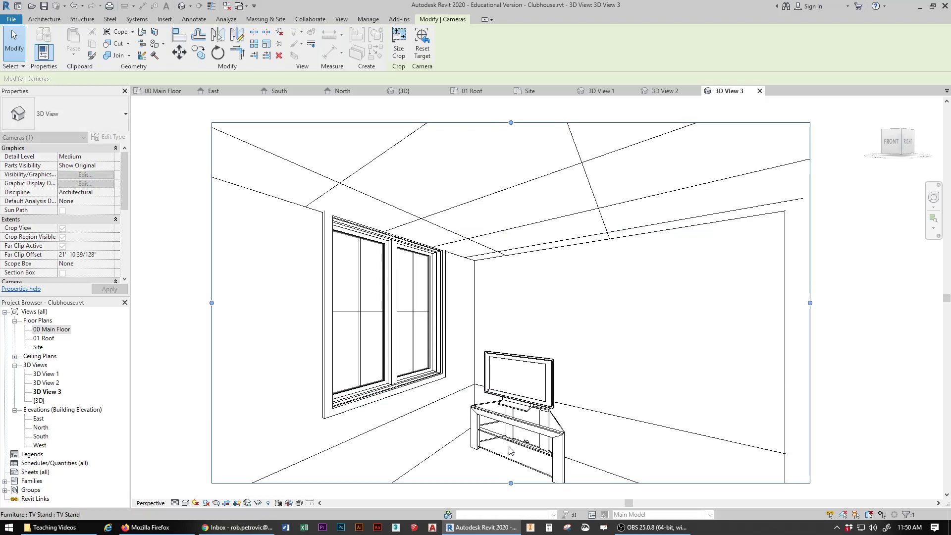
pyautogui.scroll(-3, 517, 391)
pyautogui.moveTo(522, 386); pyautogui.dragTo(532, 344, button='middle')
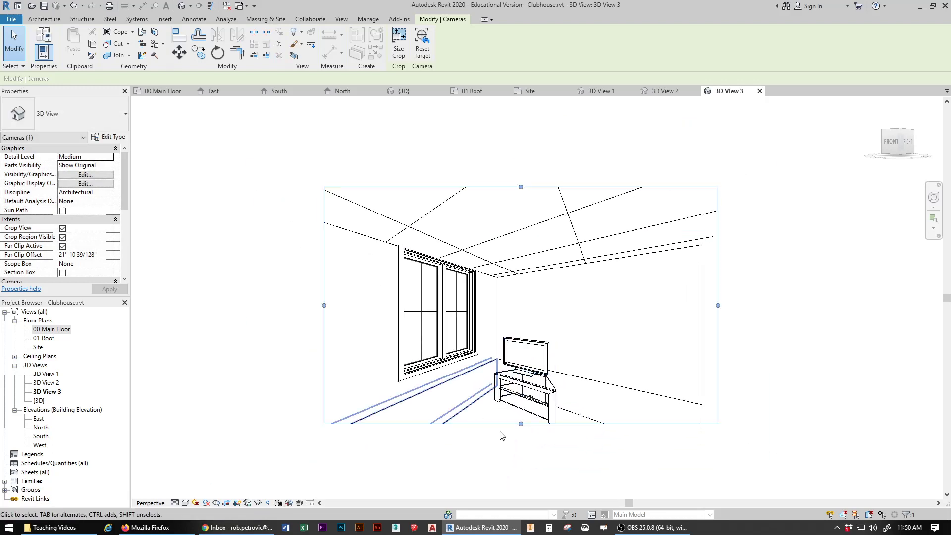
pyautogui.moveTo(522, 429); pyautogui.dragTo(524, 482)
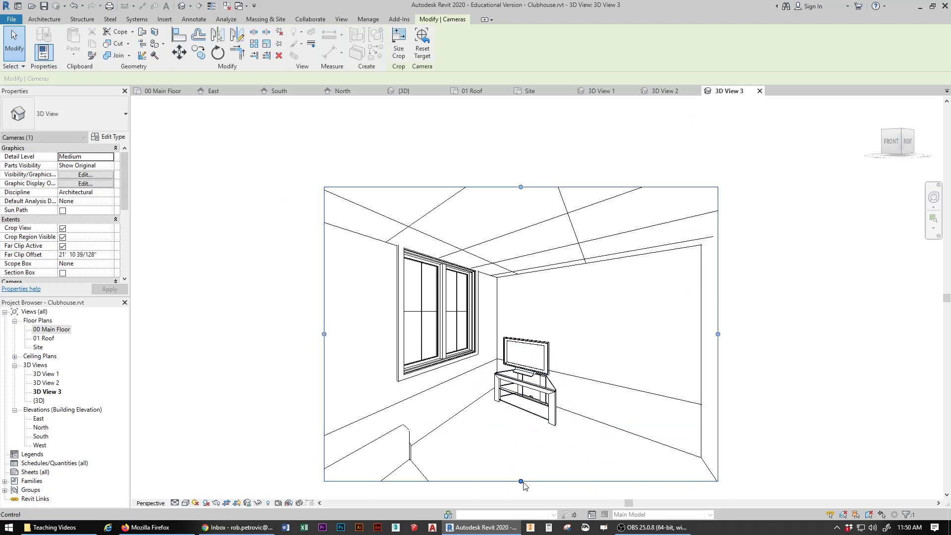
pyautogui.moveTo(324, 334); pyautogui.dragTo(237, 334)
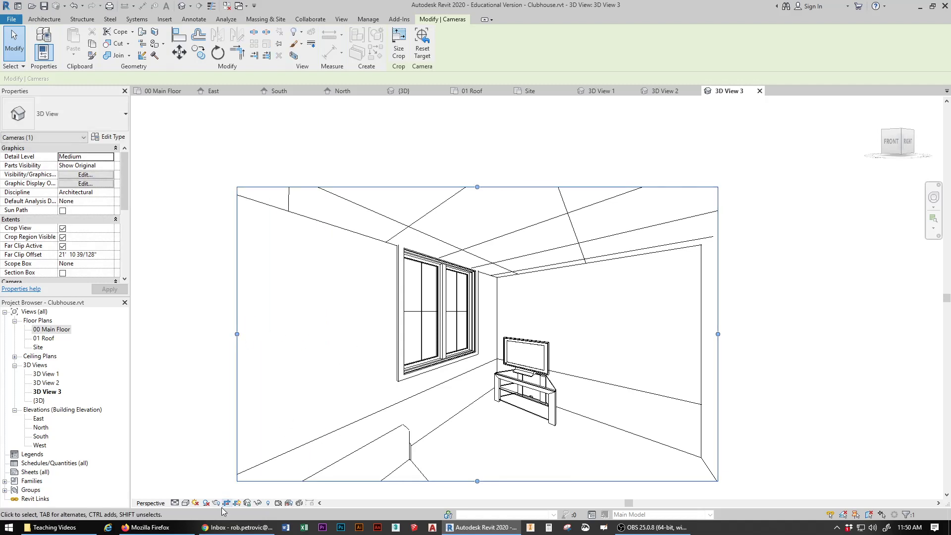
pyautogui.click(186, 503)
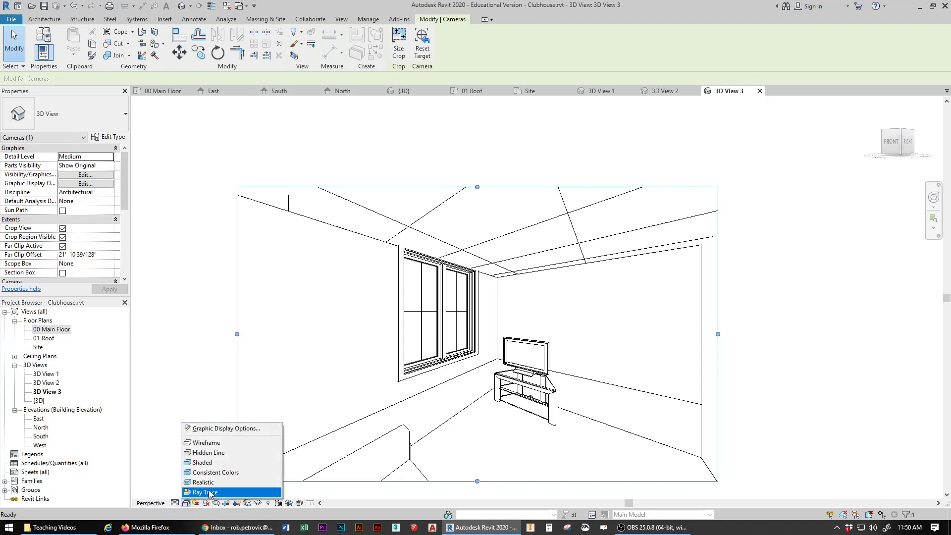
# Step: Render 3D View 3 in Realistic style, compare it with an exterior view, then select 00 Main Floor
pyautogui.click(213, 482)
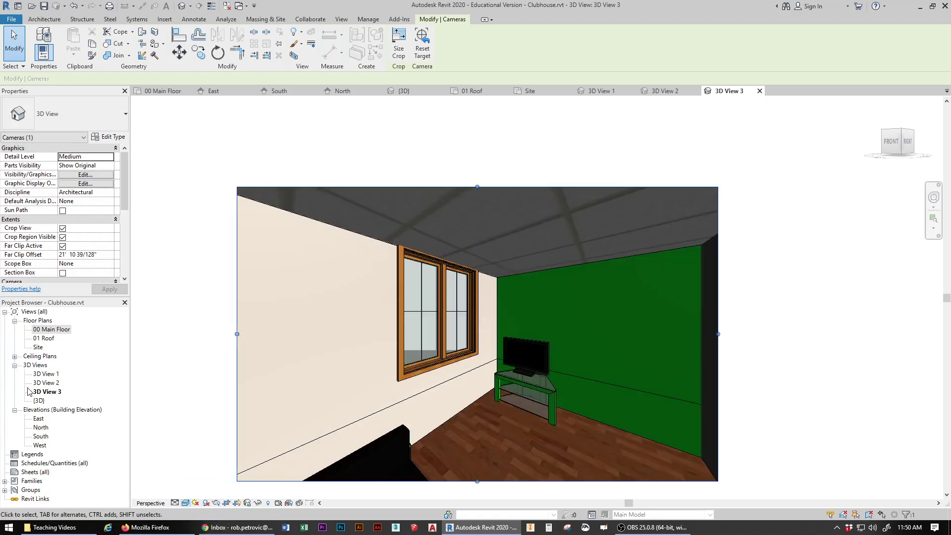
pyautogui.doubleClick(46, 381)
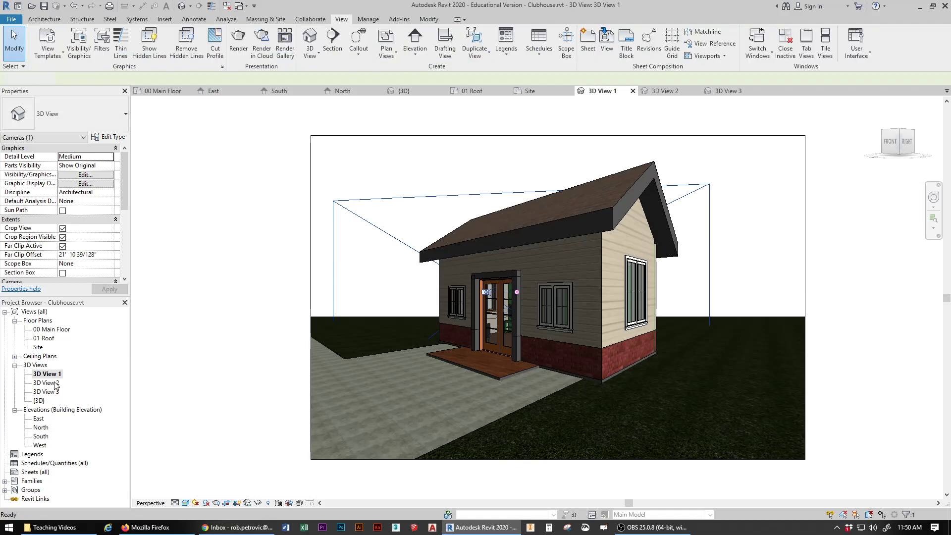
pyautogui.doubleClick(53, 392)
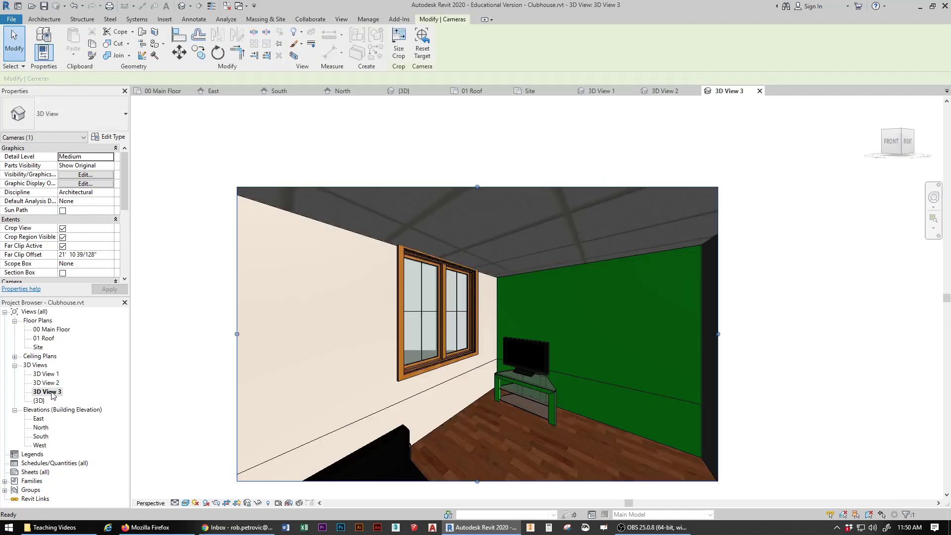
pyautogui.click(54, 330)
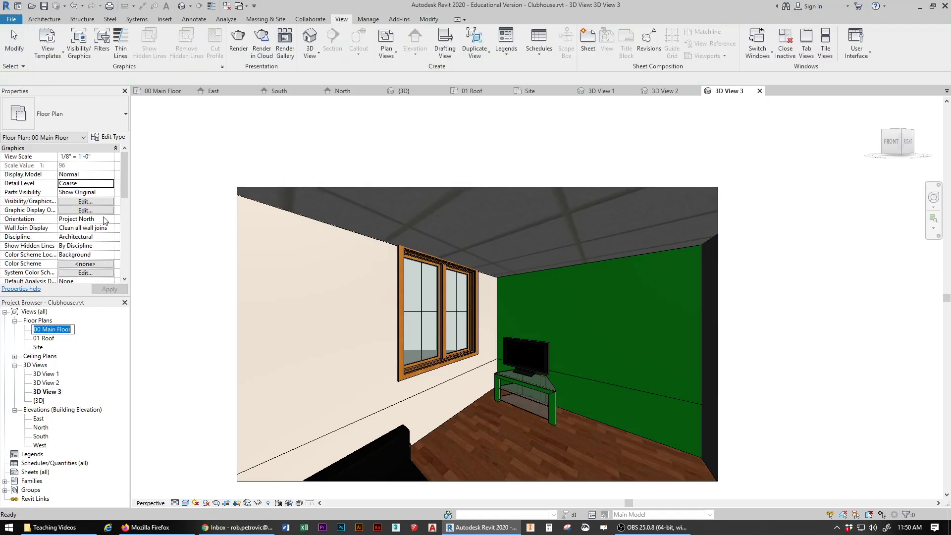
# Step: From the 00 Main Floor plan, place a fourth camera inside the room aimed east at the end window
pyautogui.click(317, 58)
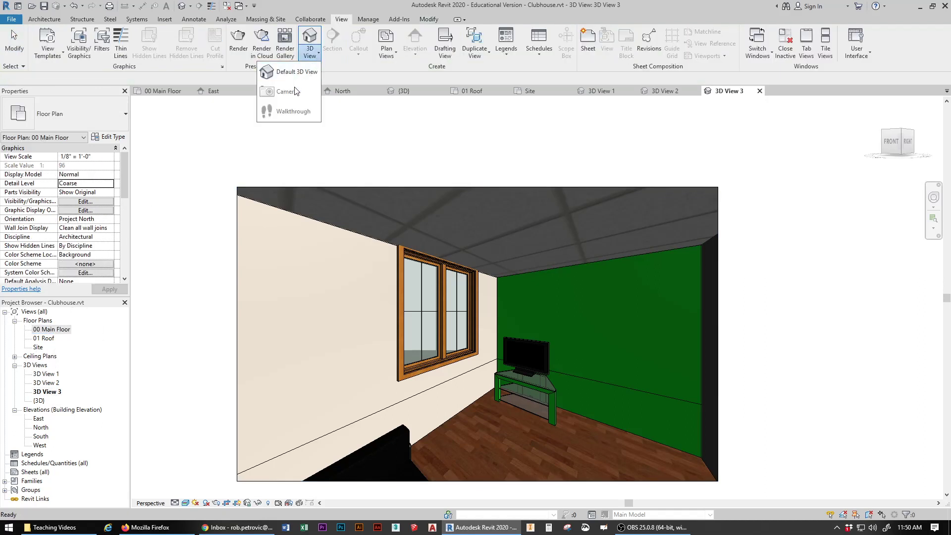
pyautogui.click(179, 306)
pyautogui.doubleClick(70, 329)
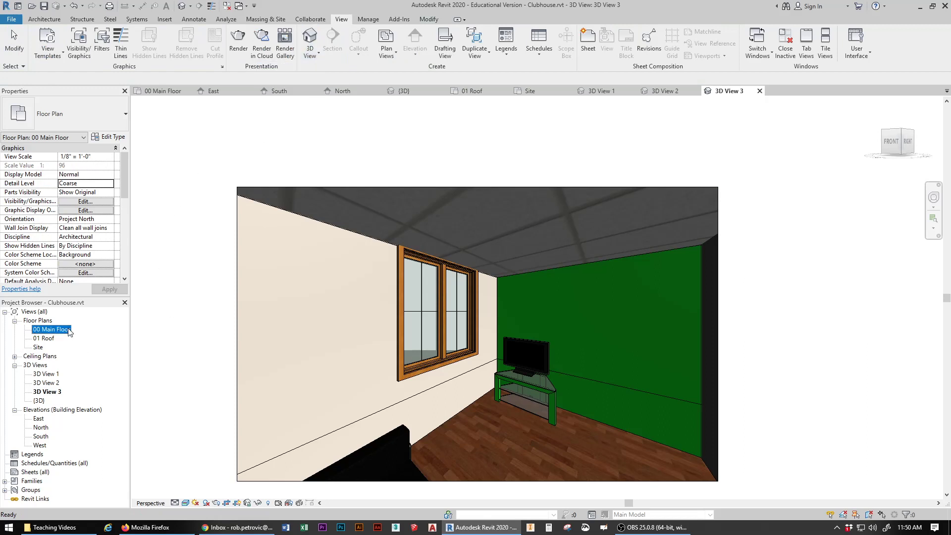
pyautogui.click(313, 57)
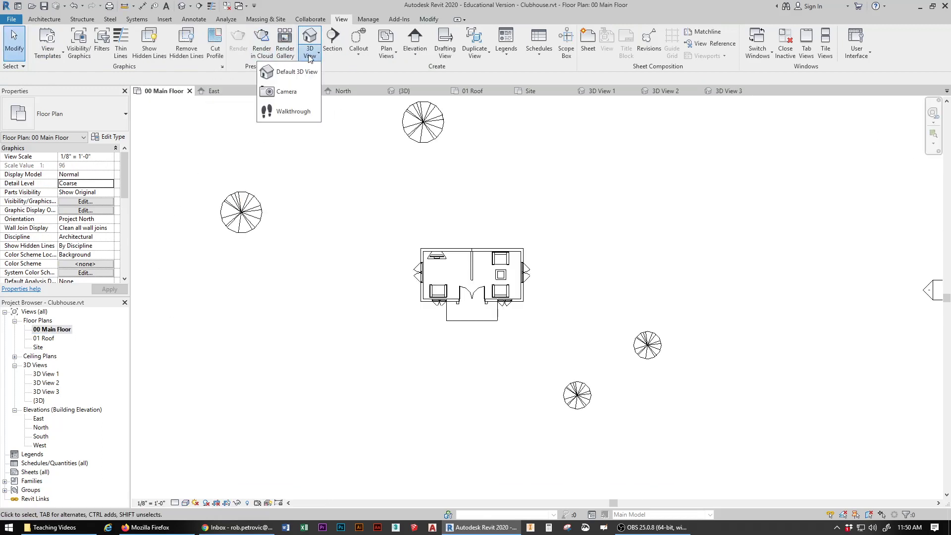
pyautogui.click(284, 83)
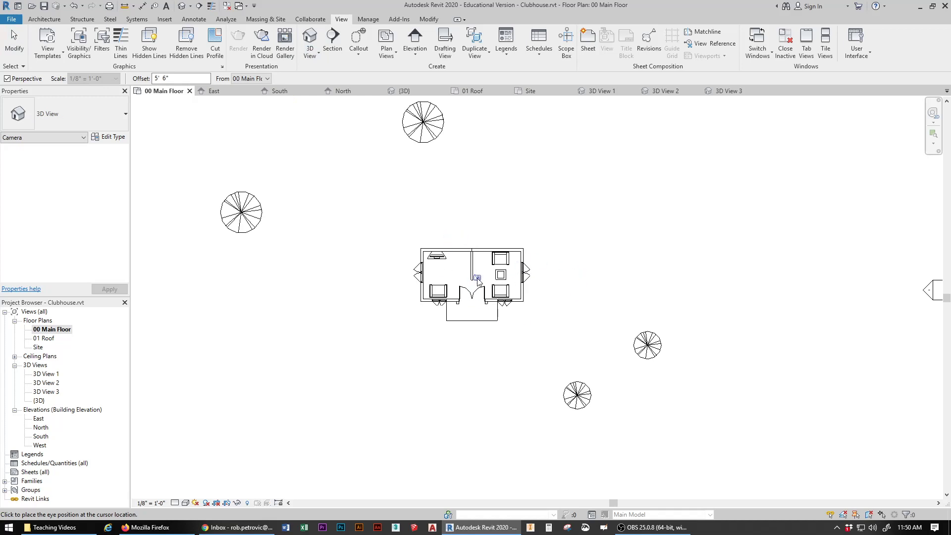
pyautogui.click(477, 278)
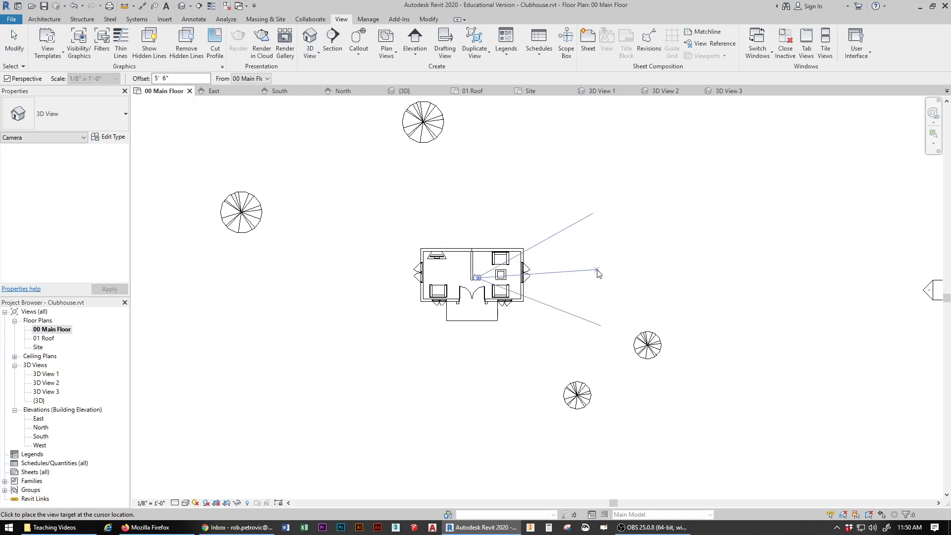
pyautogui.click(601, 272)
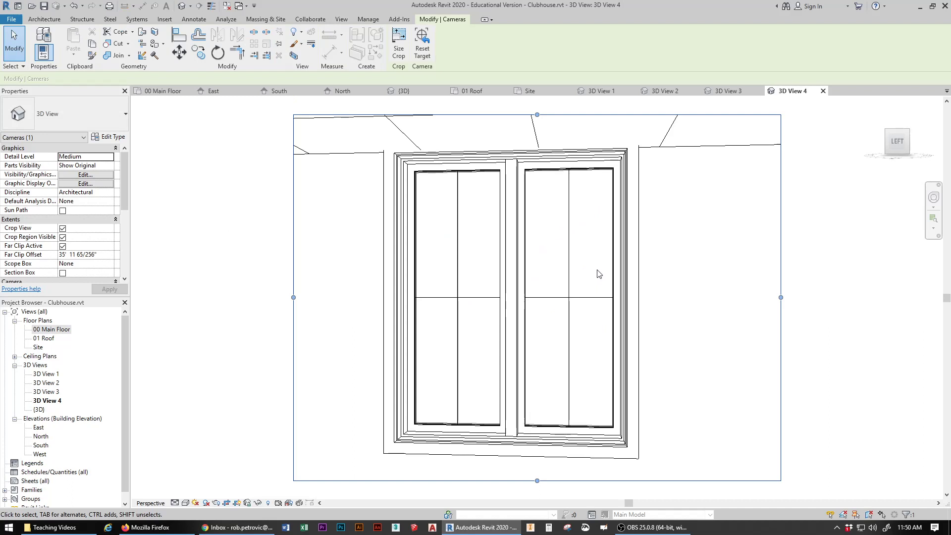
# Step: Widen 3D View 4's crop region to the left, right and bottom
pyautogui.scroll(-2, 573, 257)
pyautogui.scroll(-2, 521, 297)
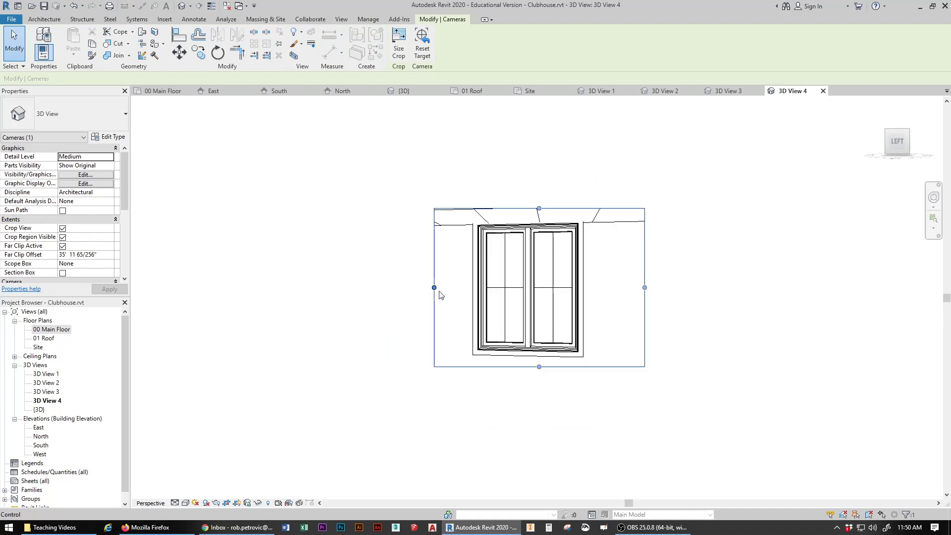
pyautogui.moveTo(434, 288); pyautogui.dragTo(276, 293)
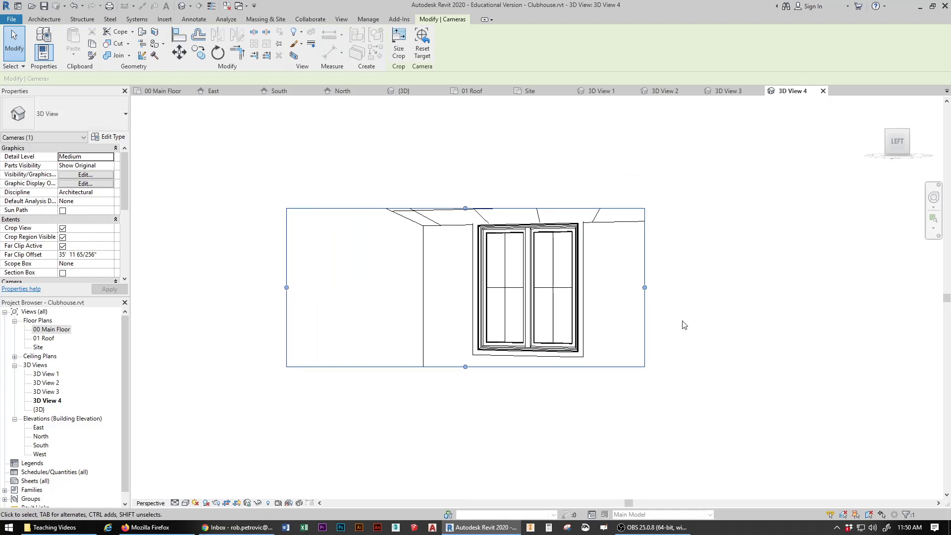
pyautogui.moveTo(644, 287); pyautogui.dragTo(809, 297)
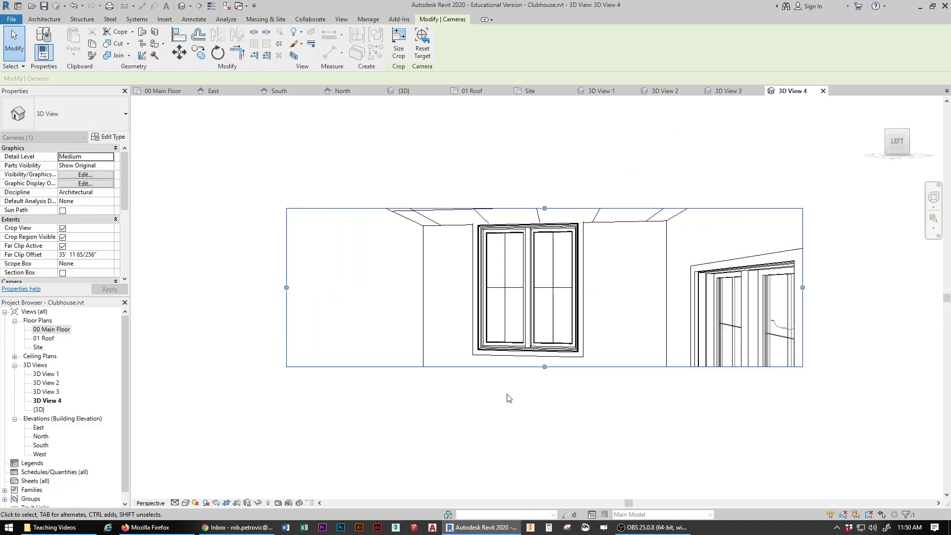
pyautogui.moveTo(544, 365); pyautogui.dragTo(543, 460)
# Step: Reposition the room, extending the frame down to the furniture and up to the ceiling
pyautogui.moveTo(545, 365); pyautogui.dragTo(558, 282)
pyautogui.moveTo(558, 282); pyautogui.dragTo(552, 267, button='middle')
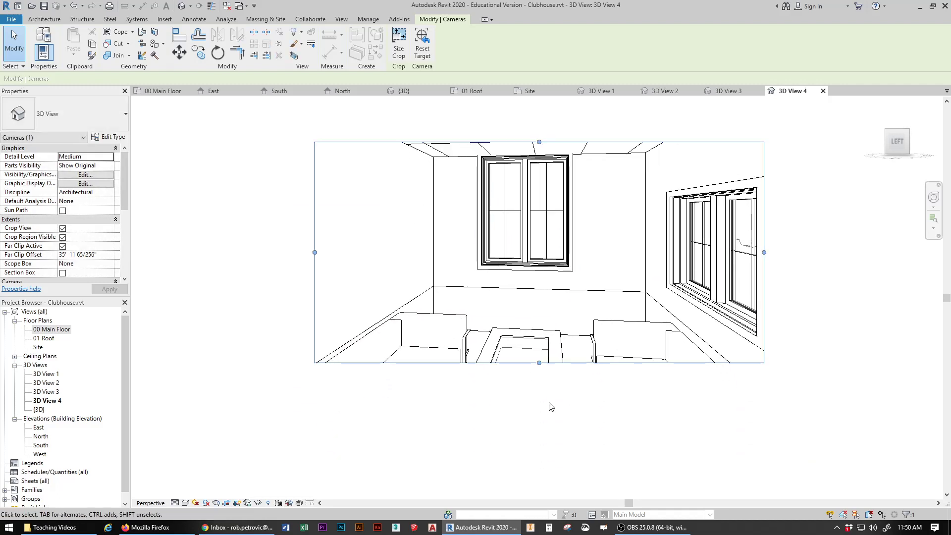
pyautogui.moveTo(539, 362); pyautogui.dragTo(536, 443)
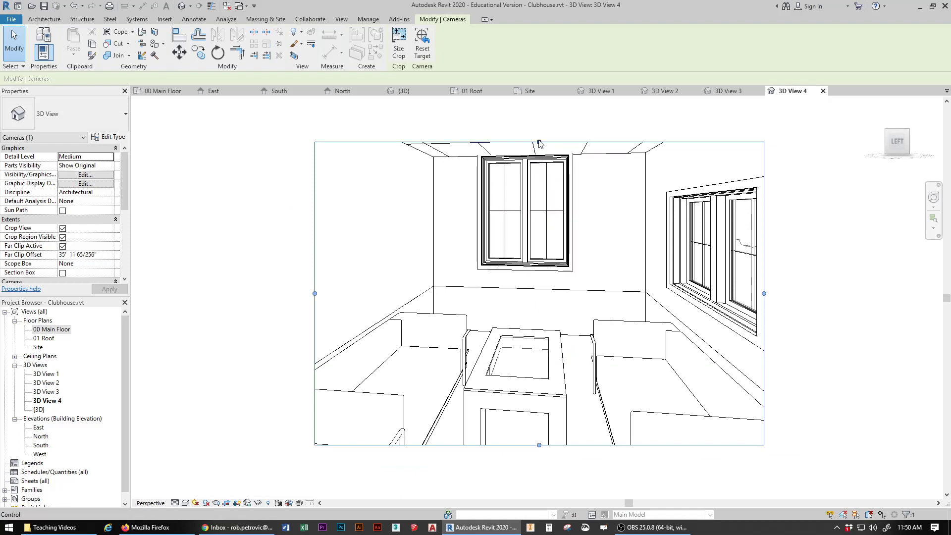
pyautogui.moveTo(539, 142); pyautogui.dragTo(538, 111)
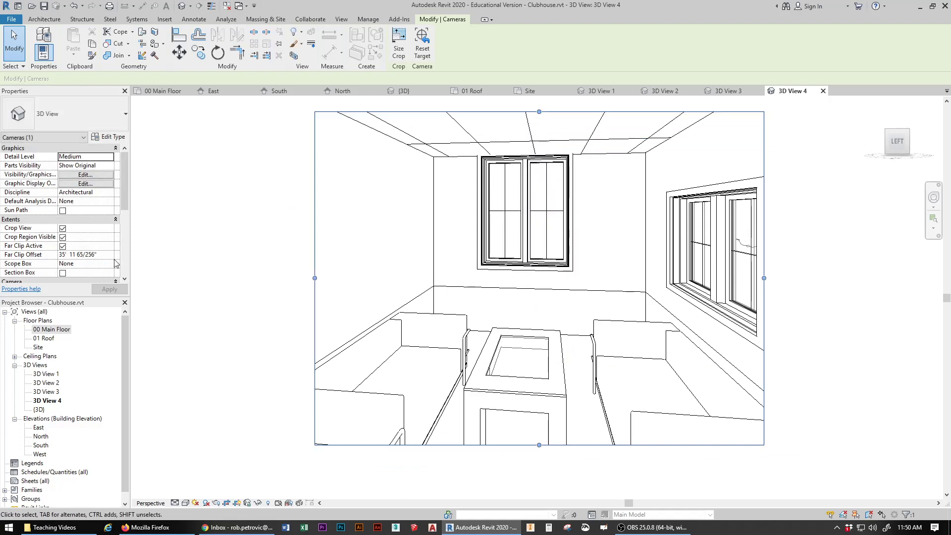
pyautogui.click(185, 502)
# Step: Switch 3D View 4's visual style to Realistic
pyautogui.click(201, 482)
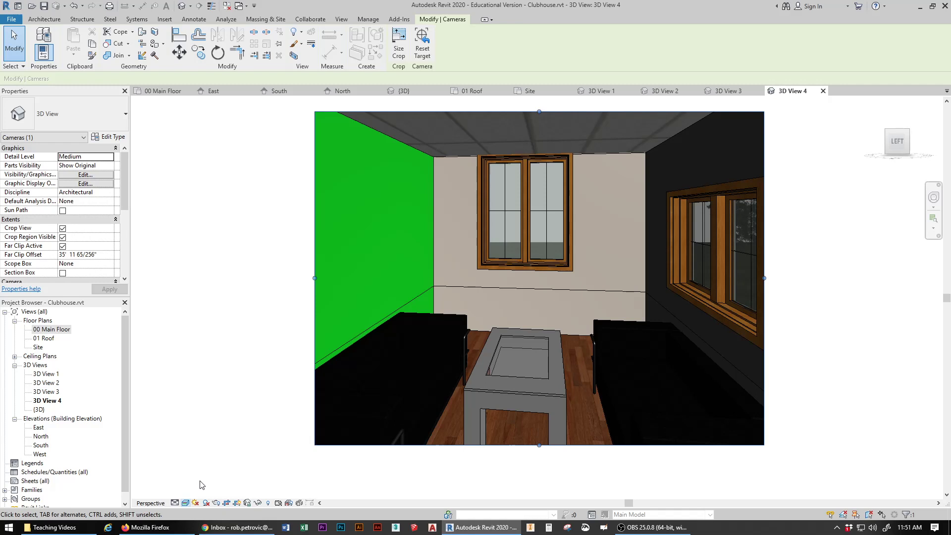
# Step: Open the exterior 3D View 1 and deselect its camera
pyautogui.doubleClick(48, 375)
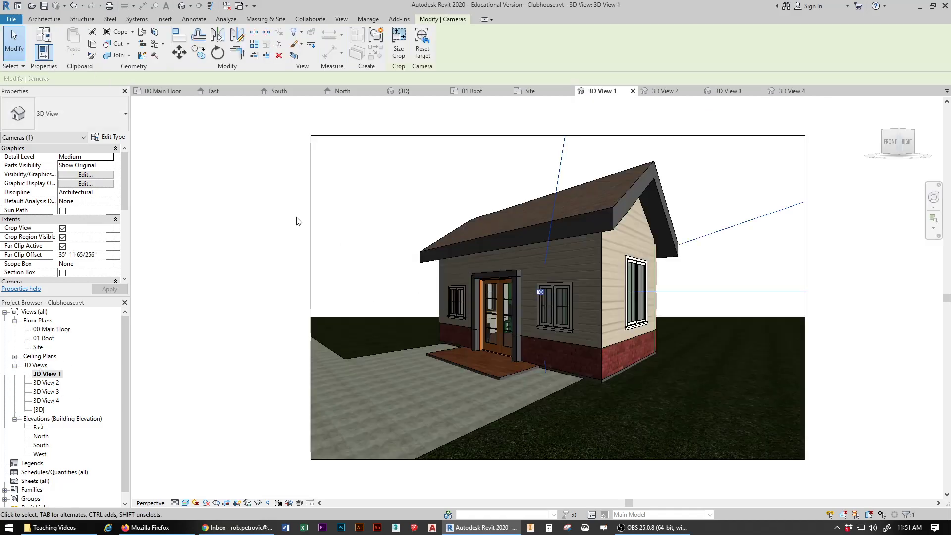
pyautogui.click(275, 139)
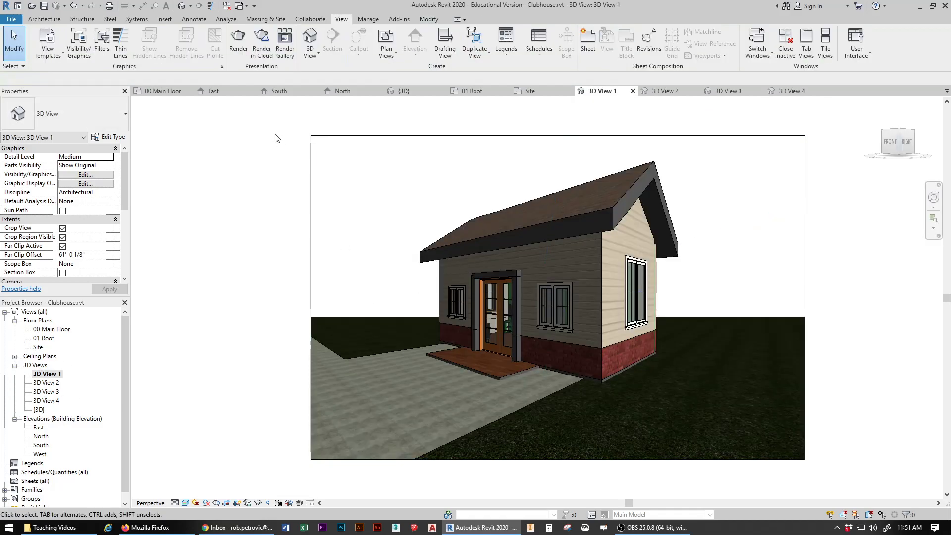
pyautogui.click(49, 378)
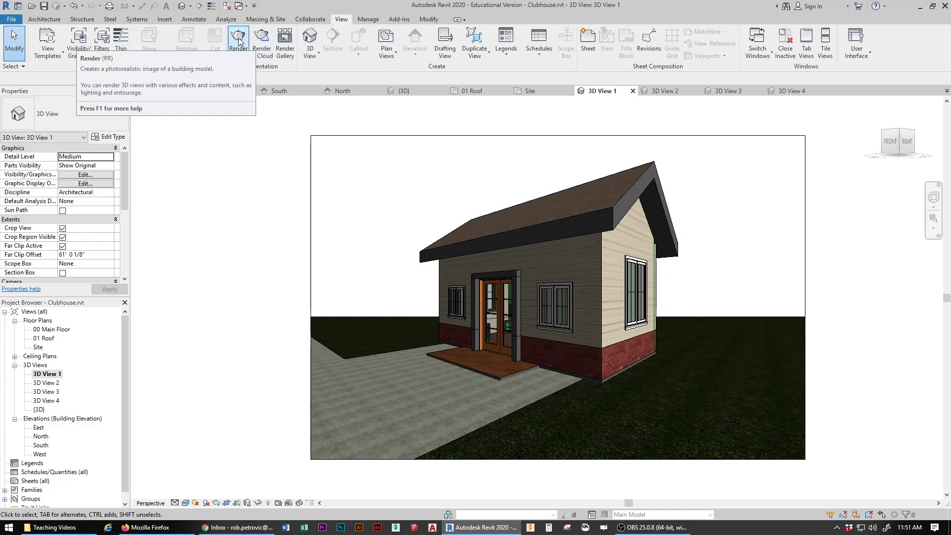
# Step: Start Render in Cloud and sign in with the Autodesk account e-mail and password
pyautogui.click(263, 46)
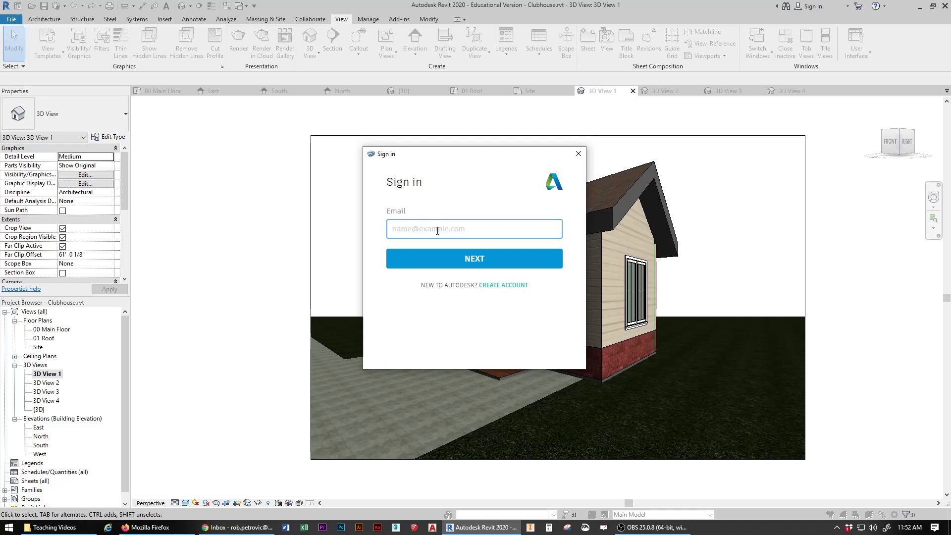
pyautogui.click(474, 260)
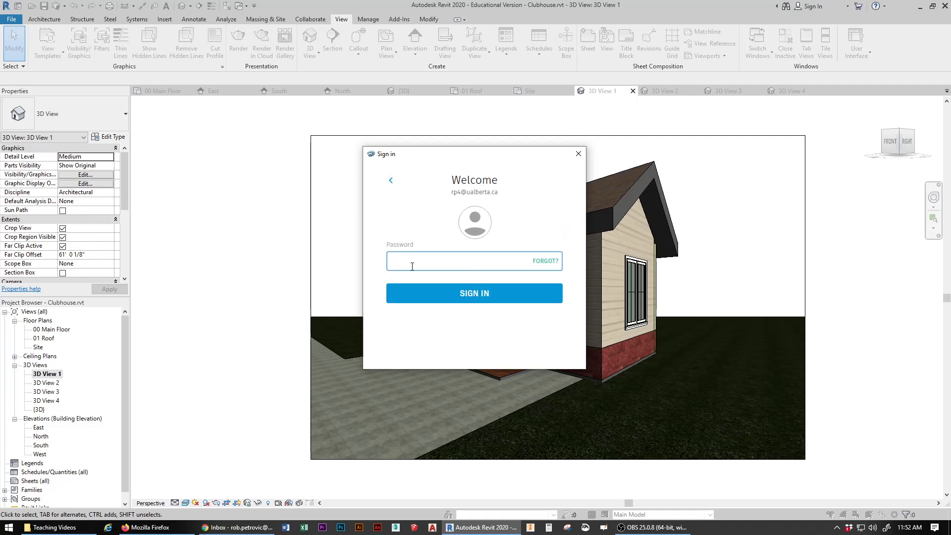
pyautogui.write('•')
pyautogui.press('Return')
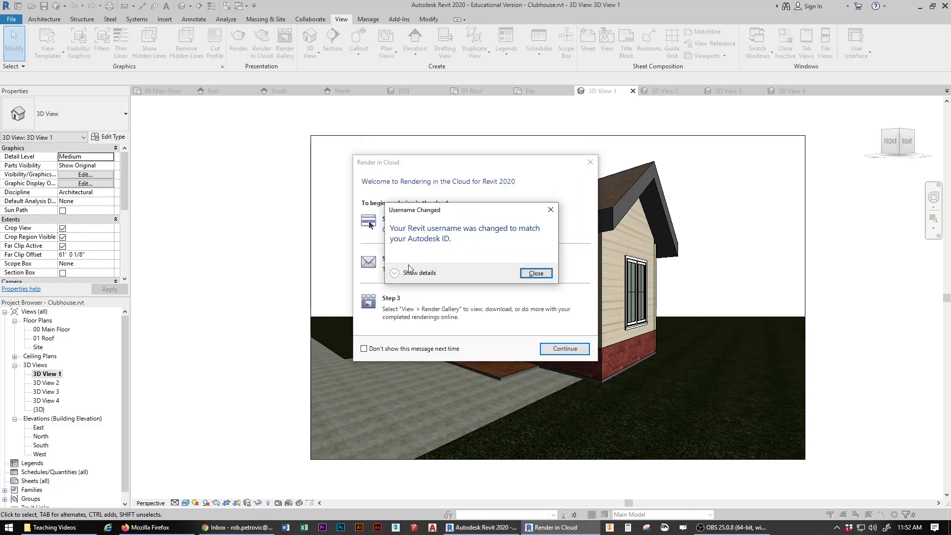
# Step: Submit 3D View 1 as a Still Image, Standard, Medium cloud render after dismissing the notice
pyautogui.click(535, 273)
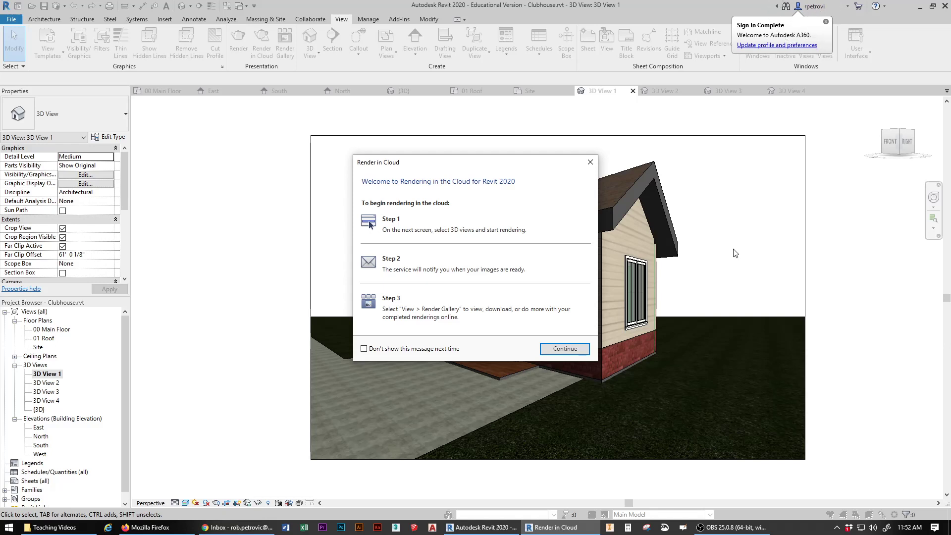
pyautogui.moveTo(449, 166); pyautogui.dragTo(425, 139)
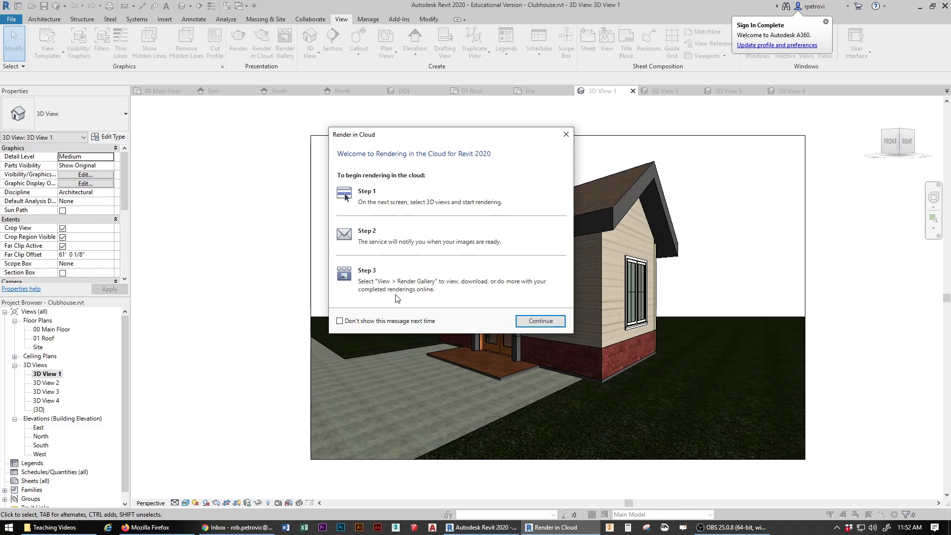
pyautogui.click(548, 322)
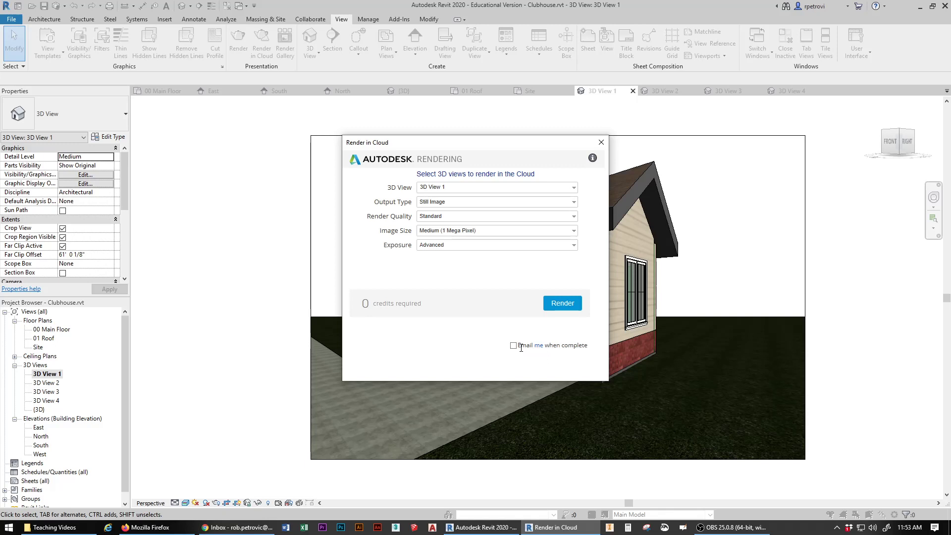
pyautogui.click(561, 304)
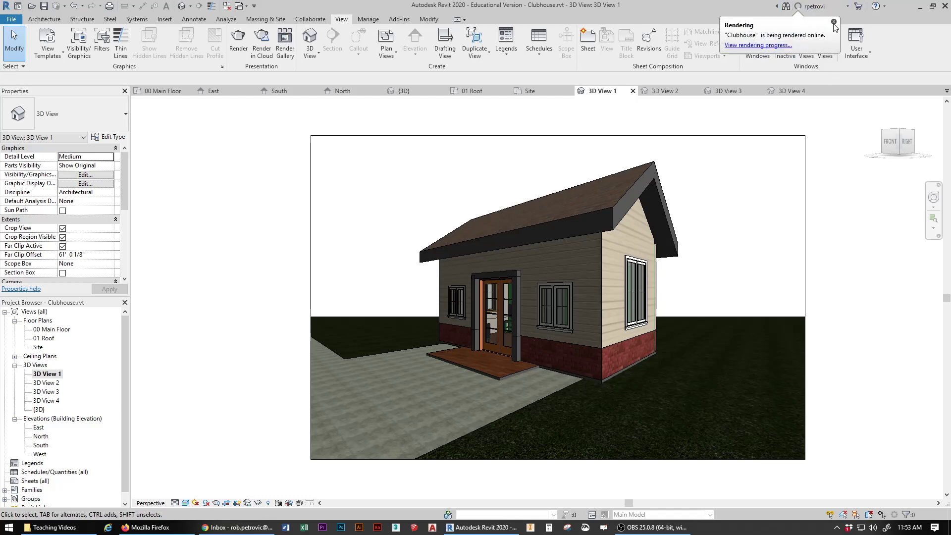
pyautogui.hotkey('alt', 'Tab')
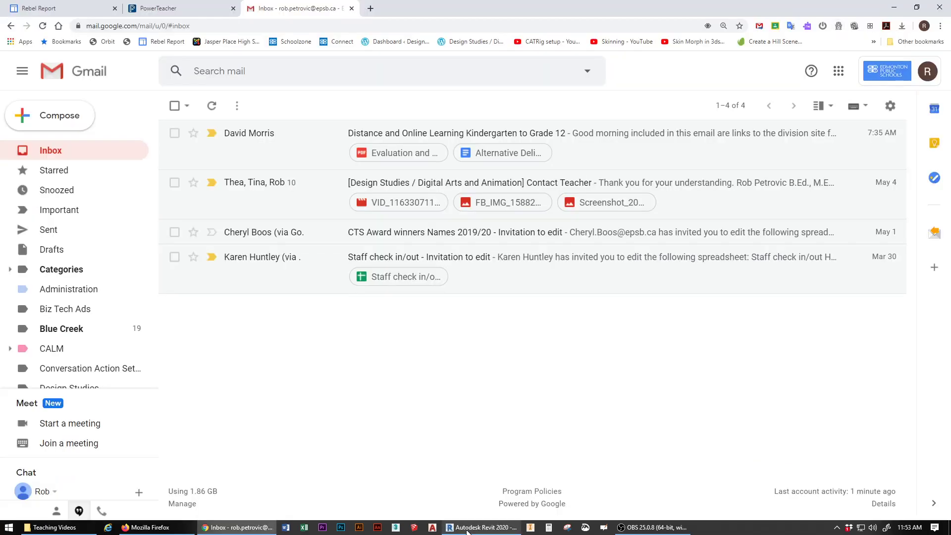
pyautogui.click(480, 527)
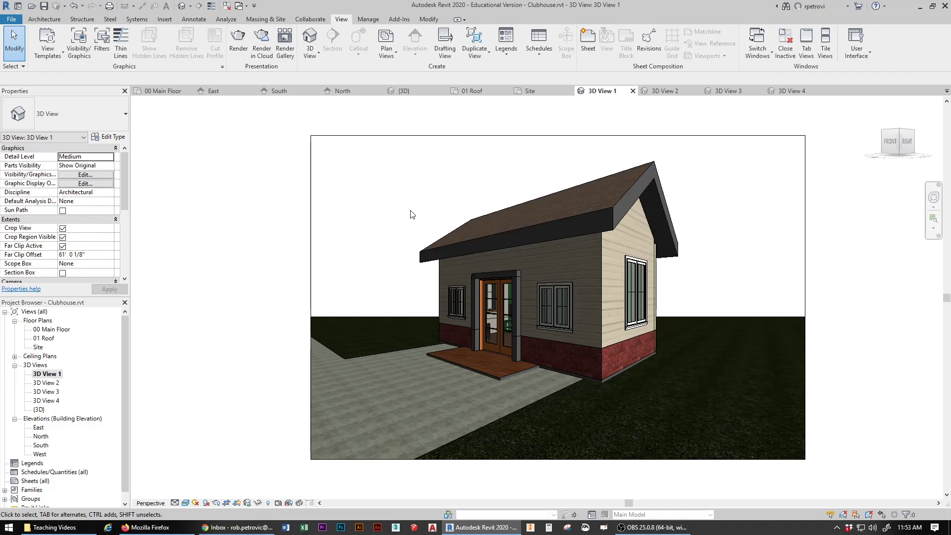
# Step: Open 3D View 2 and submit it for a still-image cloud render
pyautogui.doubleClick(52, 384)
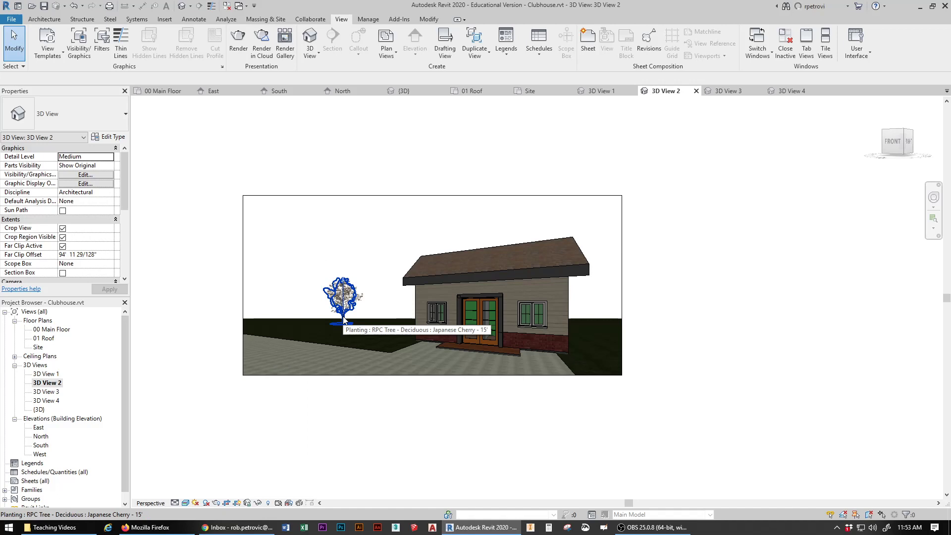
pyautogui.click(263, 40)
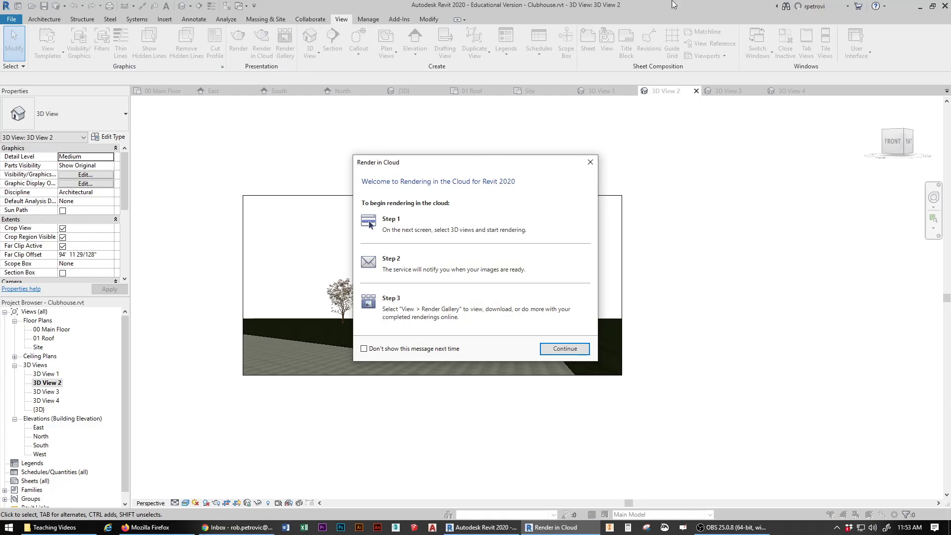
pyautogui.click(575, 349)
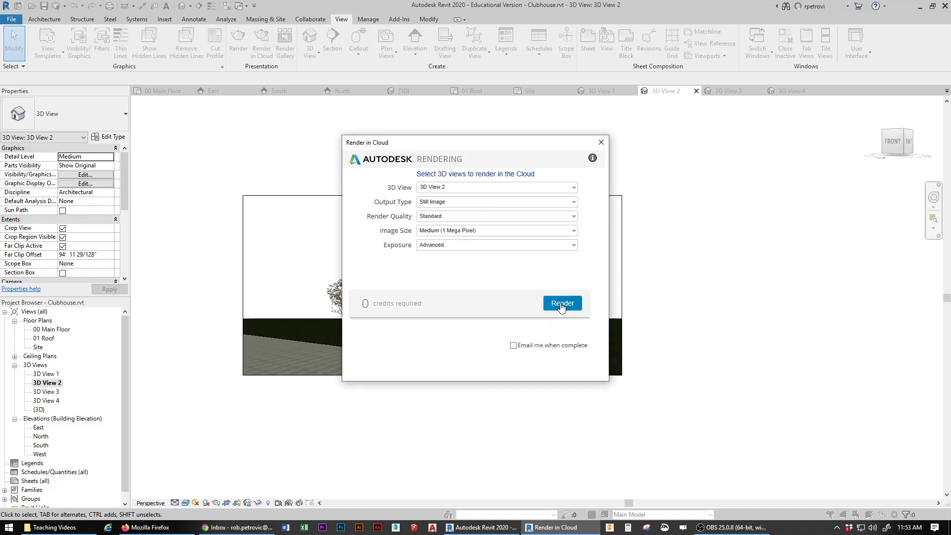
pyautogui.click(561, 306)
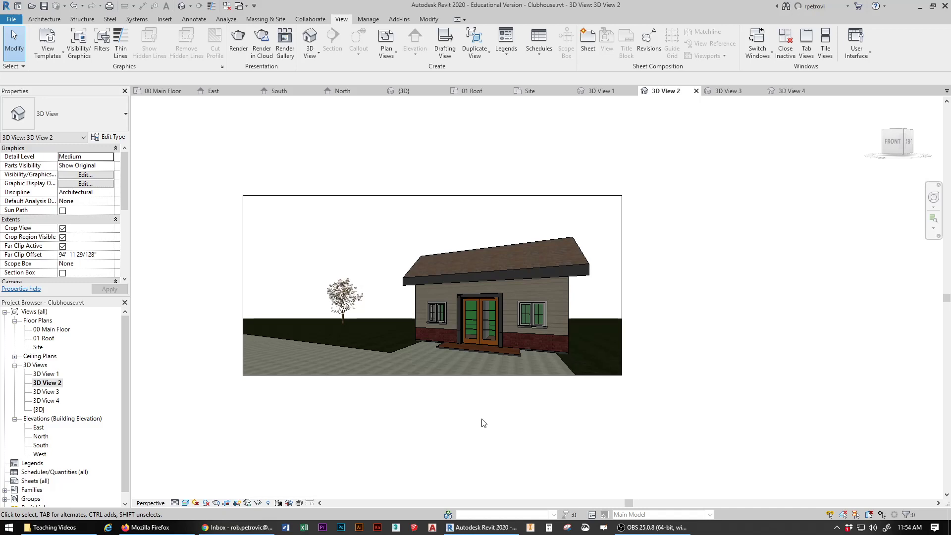
pyautogui.doubleClick(50, 330)
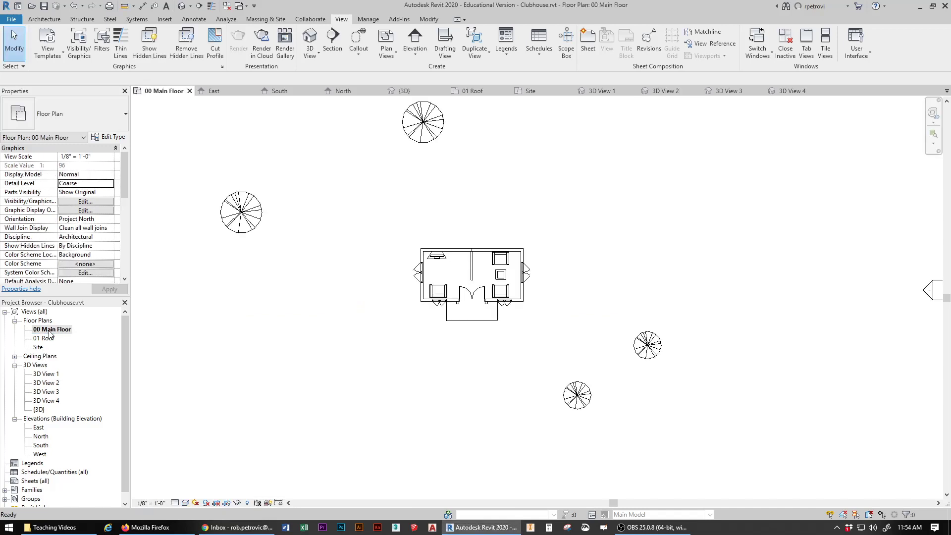
pyautogui.scroll(7, 440, 285)
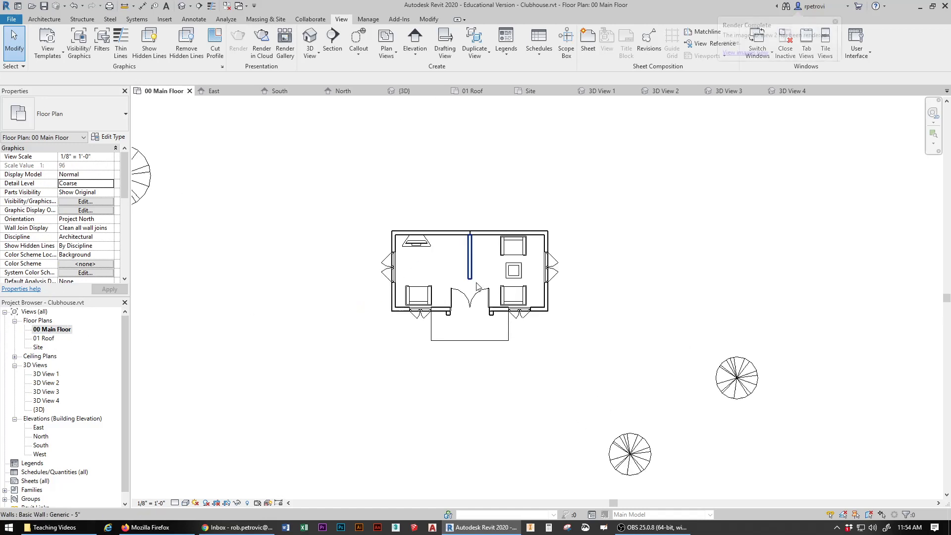
pyautogui.moveTo(467, 263); pyautogui.dragTo(482, 283, button='middle')
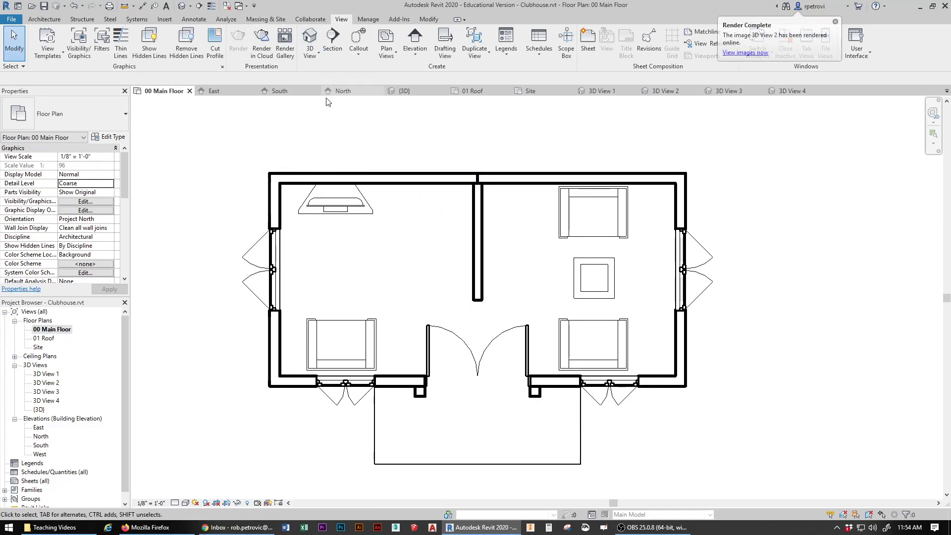
pyautogui.click(48, 19)
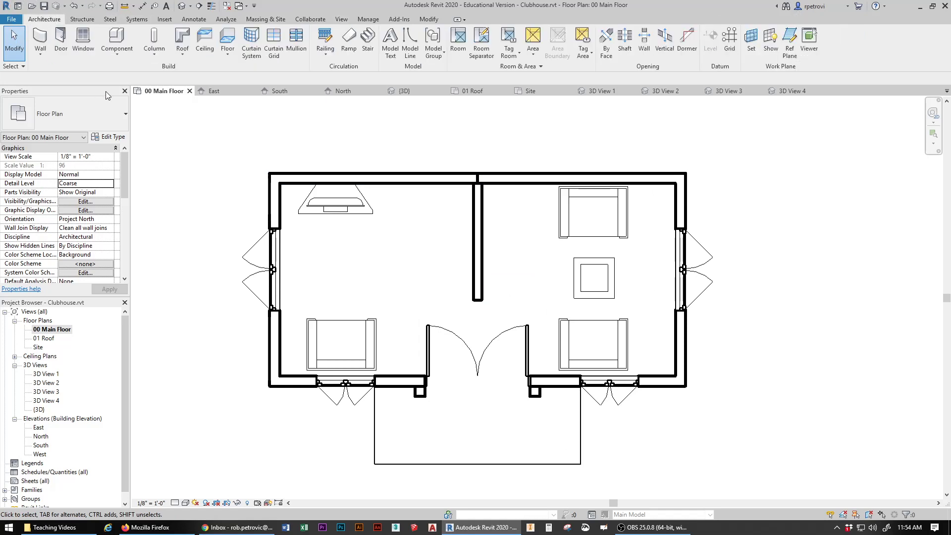
# Step: Load the Floor Lamp - Hemispheric family from Lighting > Architectural > Internal
pyautogui.click(122, 42)
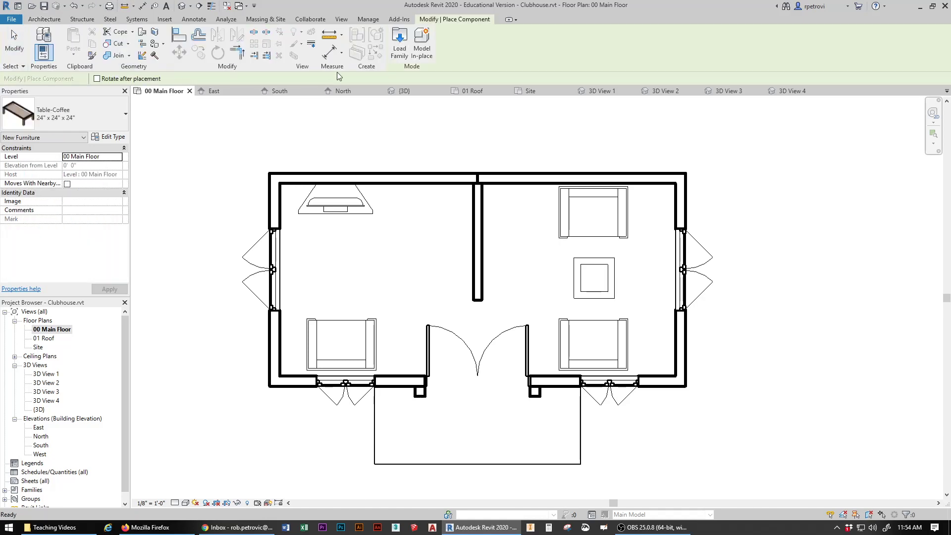
pyautogui.click(400, 44)
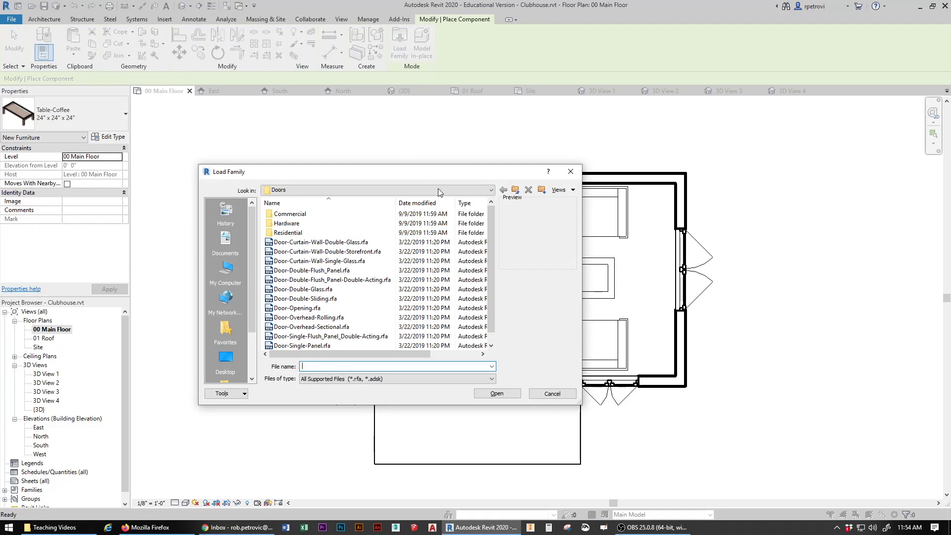
pyautogui.click(515, 190)
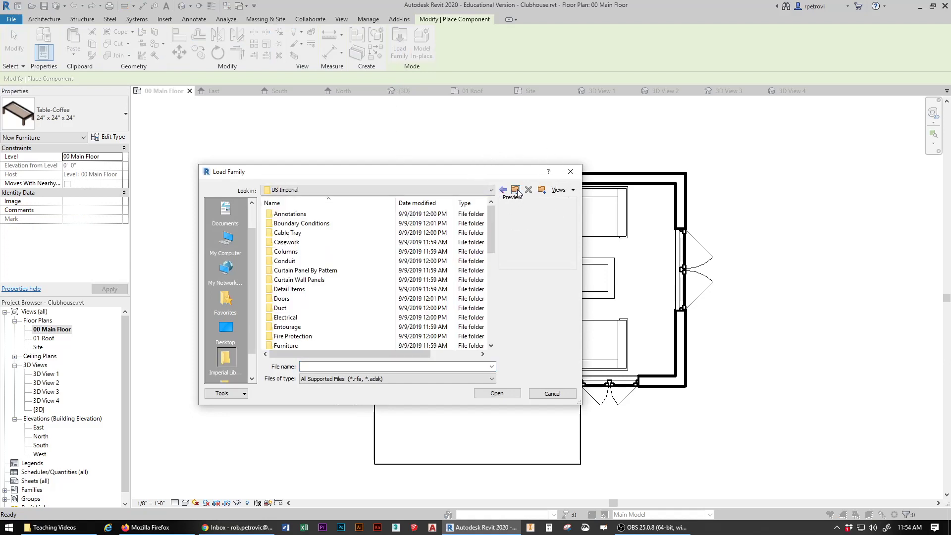
pyautogui.scroll(-2, 340, 303)
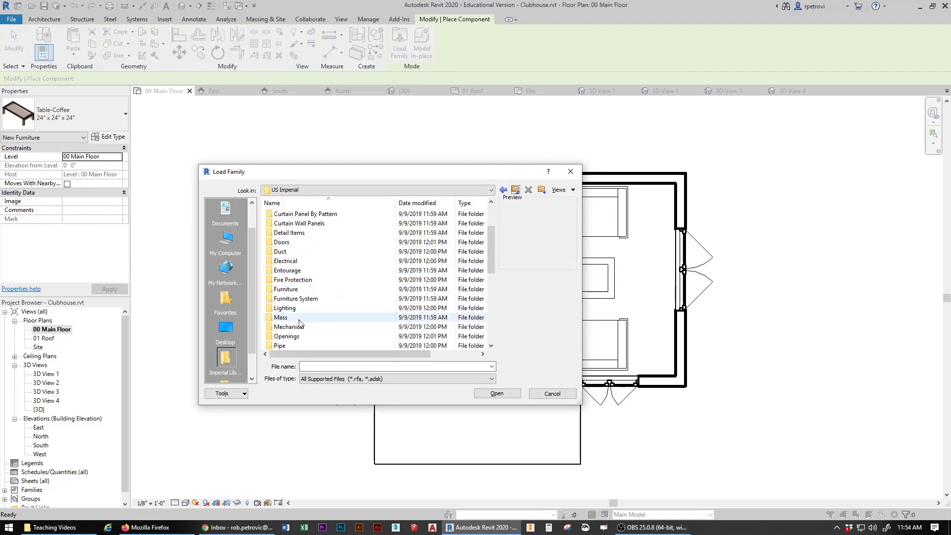
pyautogui.doubleClick(272, 309)
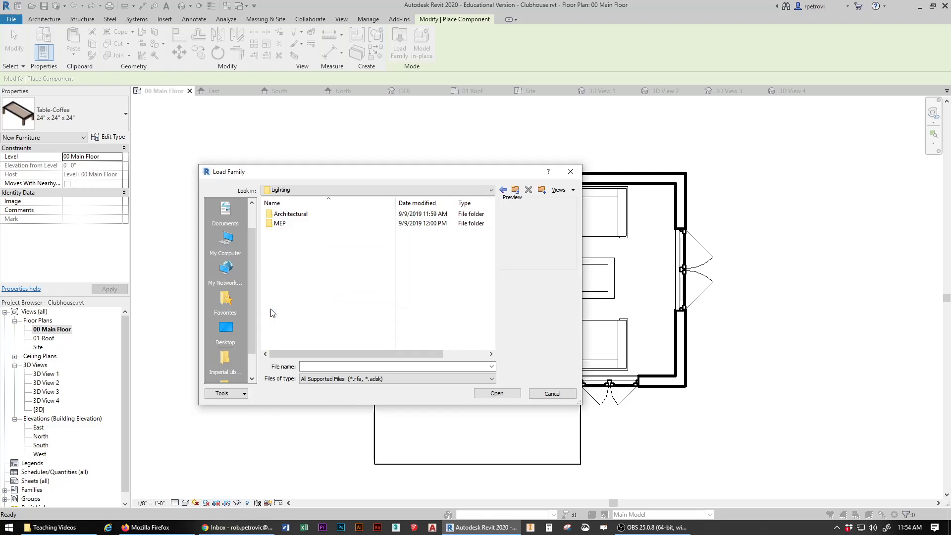
pyautogui.click(299, 216)
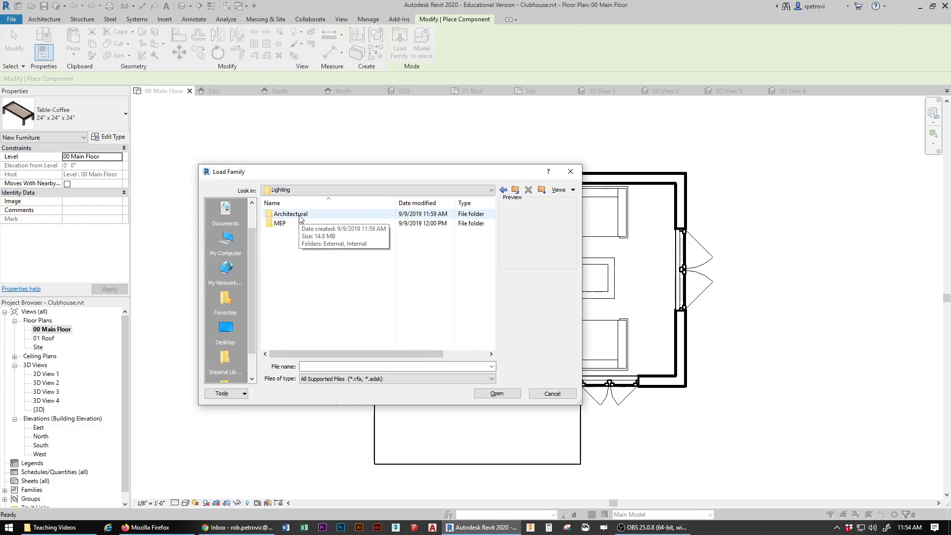
pyautogui.doubleClick(300, 218)
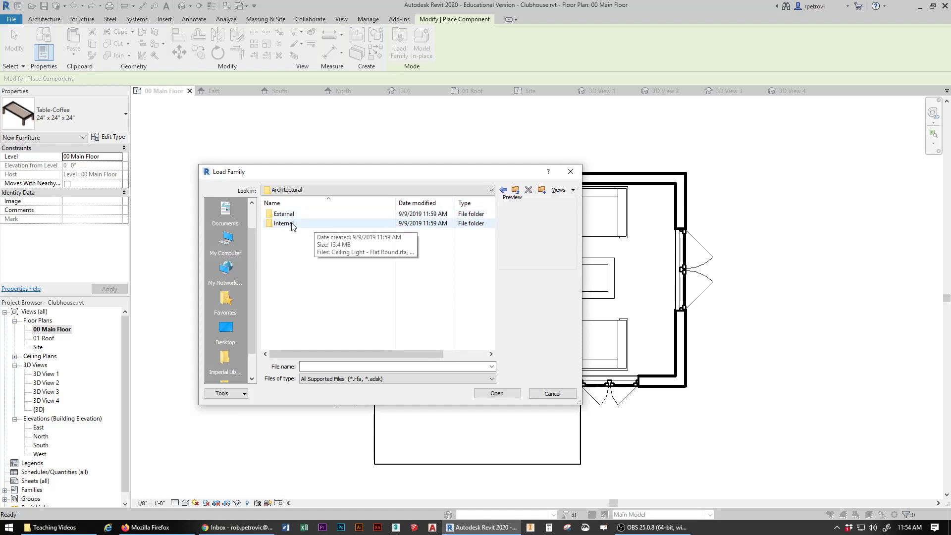
pyautogui.doubleClick(293, 224)
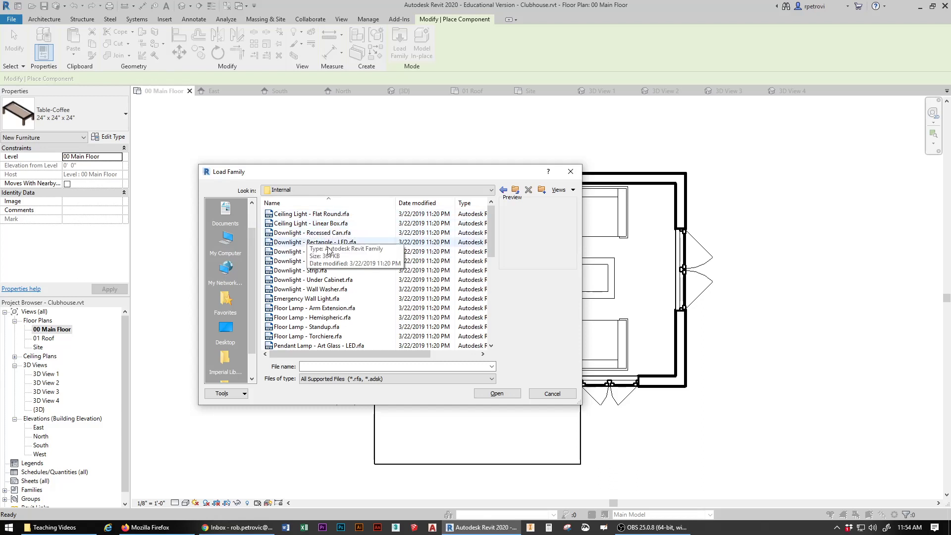
pyautogui.click(291, 309)
pyautogui.click(288, 316)
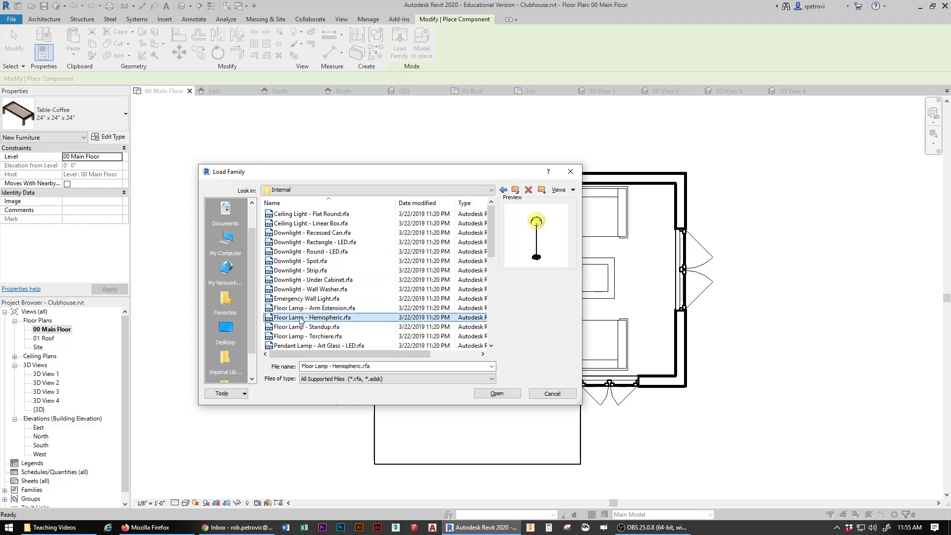
pyautogui.click(497, 392)
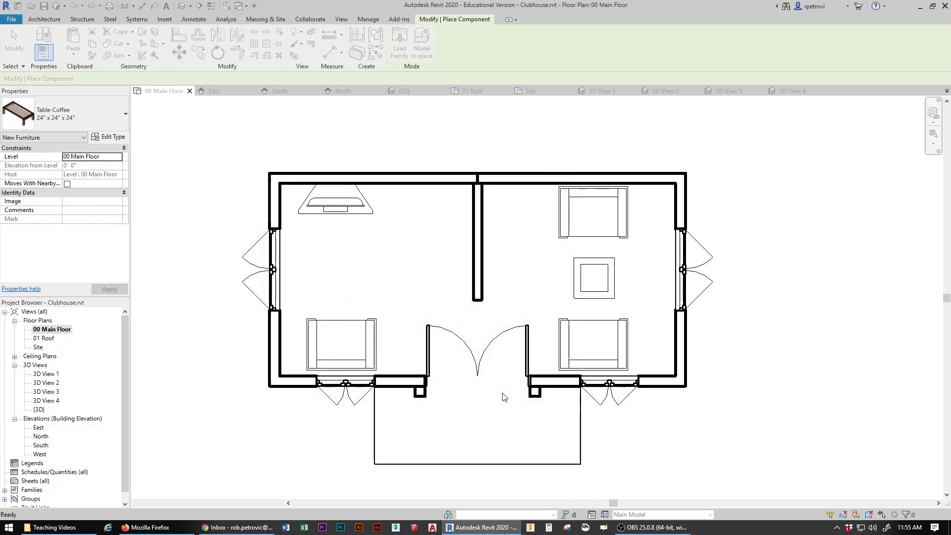
# Step: Place one hemispheric floor lamp near the left room's top wall
pyautogui.click(422, 206)
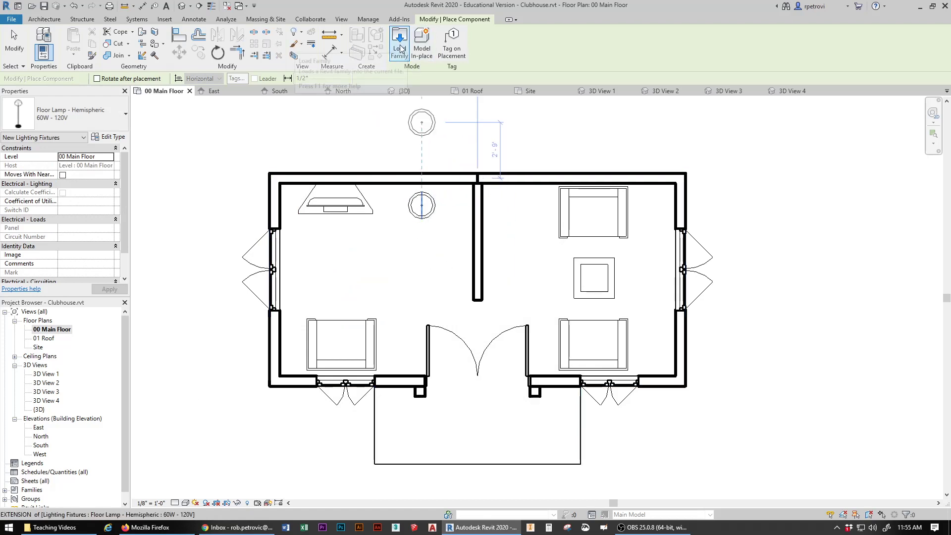
pyautogui.press('Escape')
pyautogui.press('Escape')
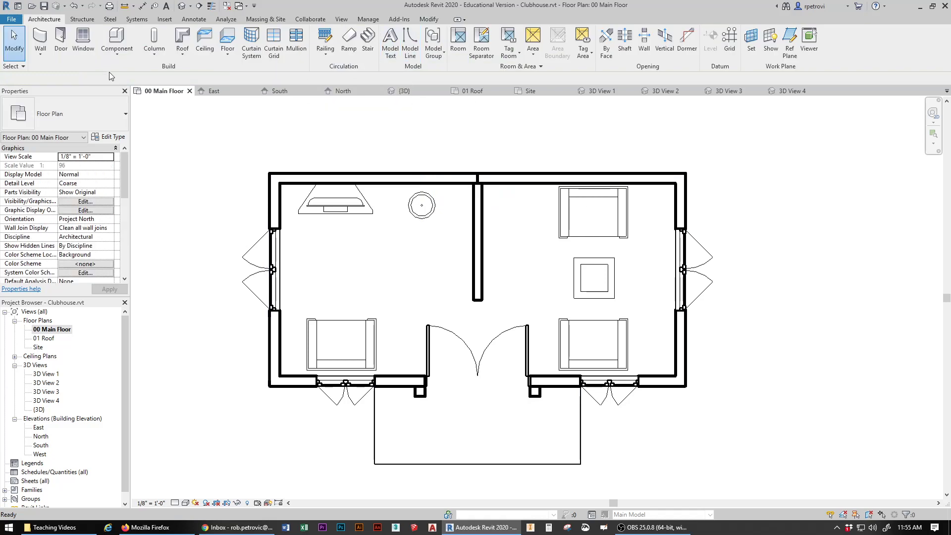
pyautogui.click(116, 37)
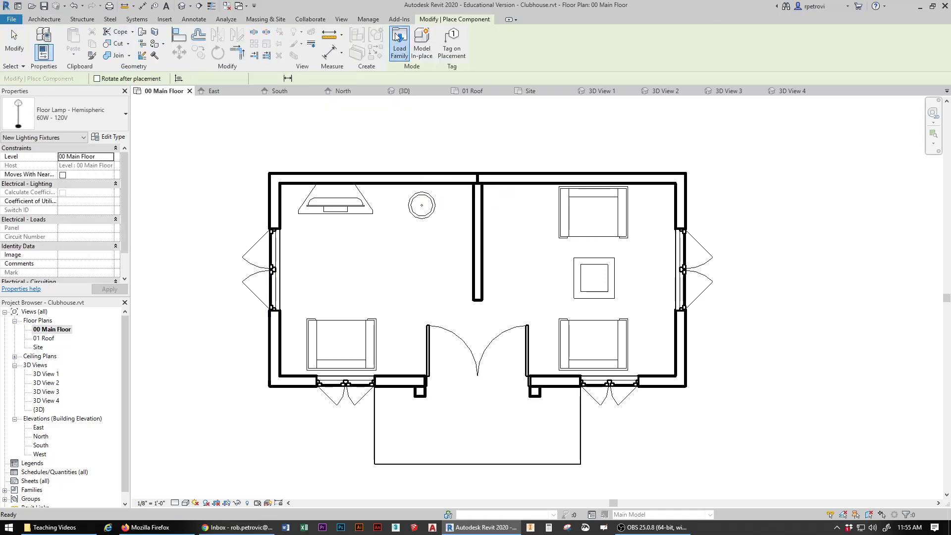
# Step: Load the Sconce Light - Flat Round family from the Internal lighting folder
pyautogui.click(399, 42)
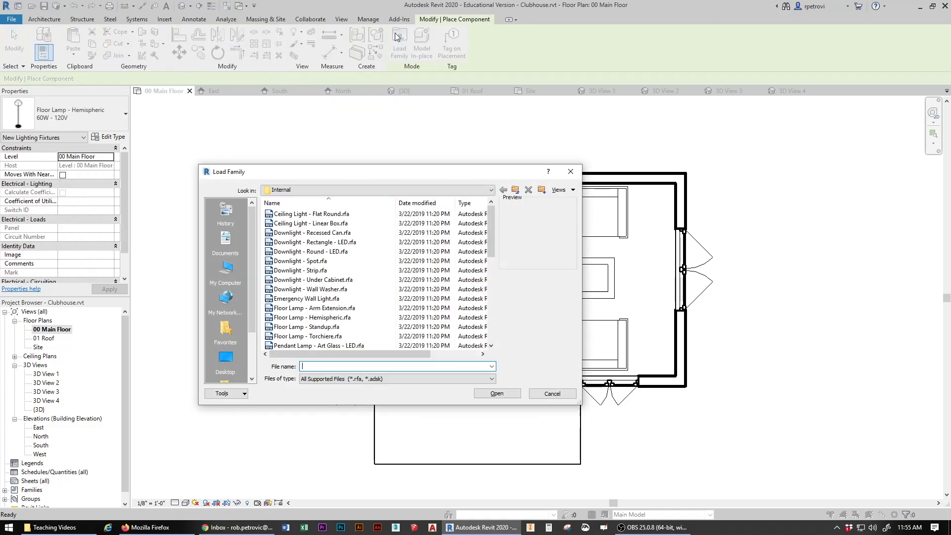
pyautogui.scroll(-4, 325, 307)
pyautogui.click(304, 308)
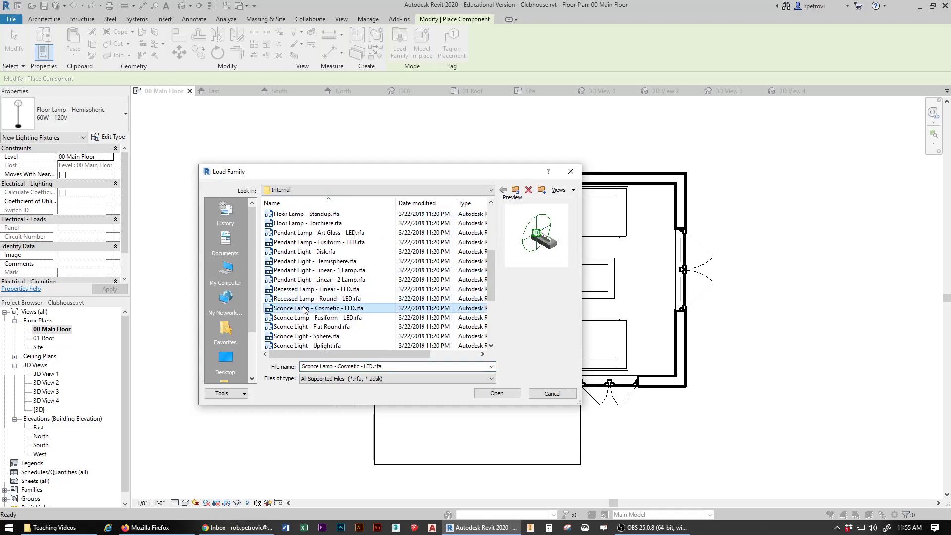
pyautogui.click(307, 318)
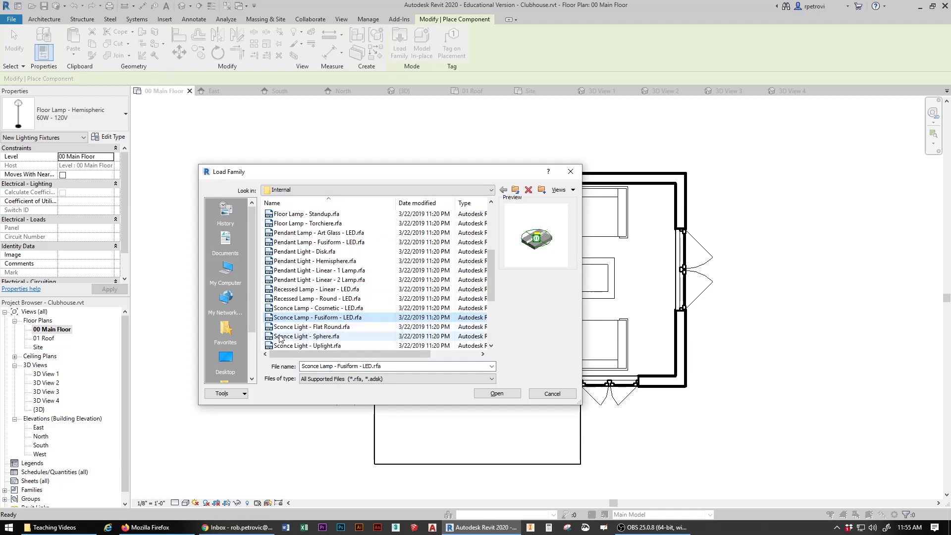
pyautogui.click(290, 328)
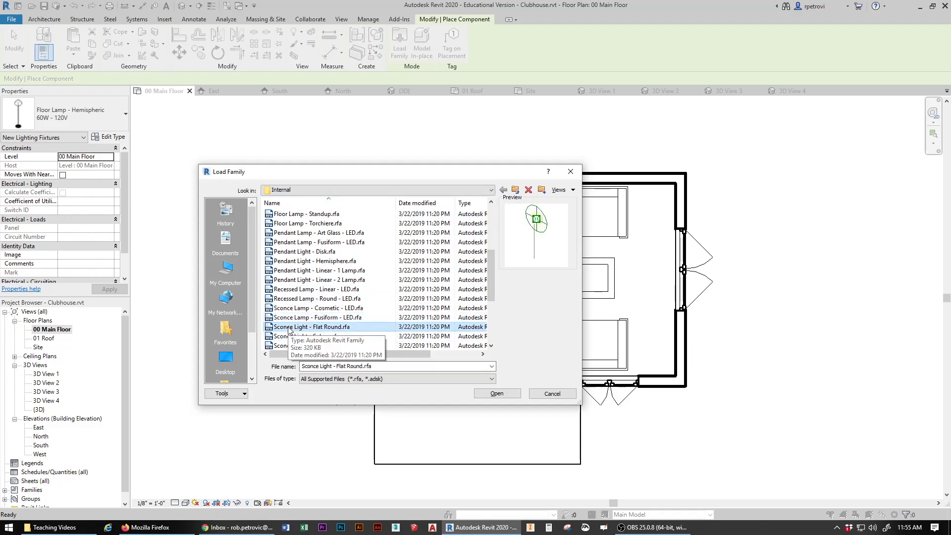
pyautogui.click(289, 328)
pyautogui.click(504, 394)
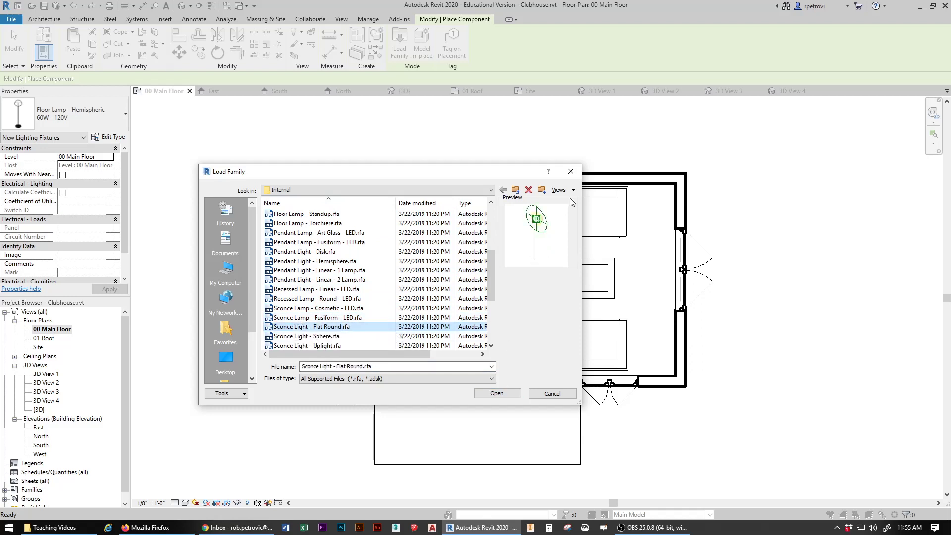
pyautogui.click(505, 399)
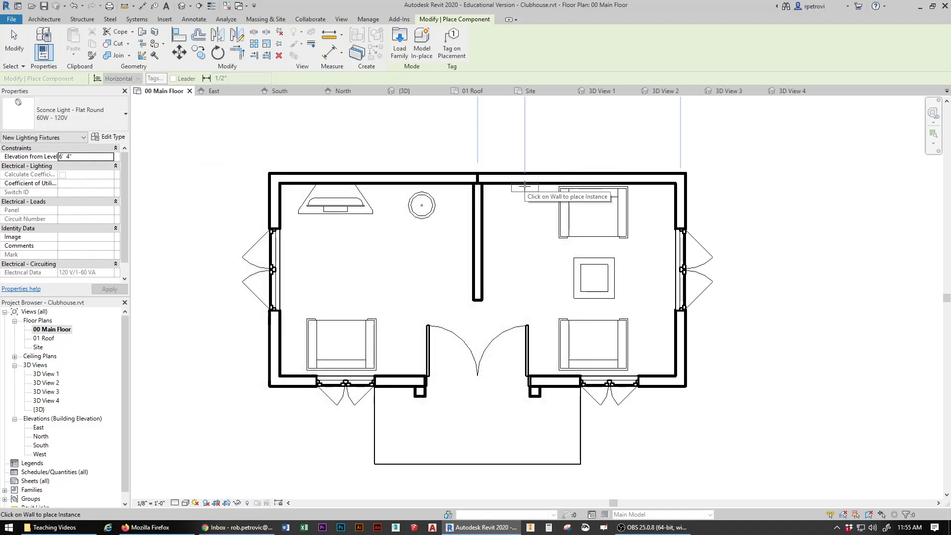
# Step: Mount three sconces in the right room: two on the top wall, one on the bottom
pyautogui.click(525, 187)
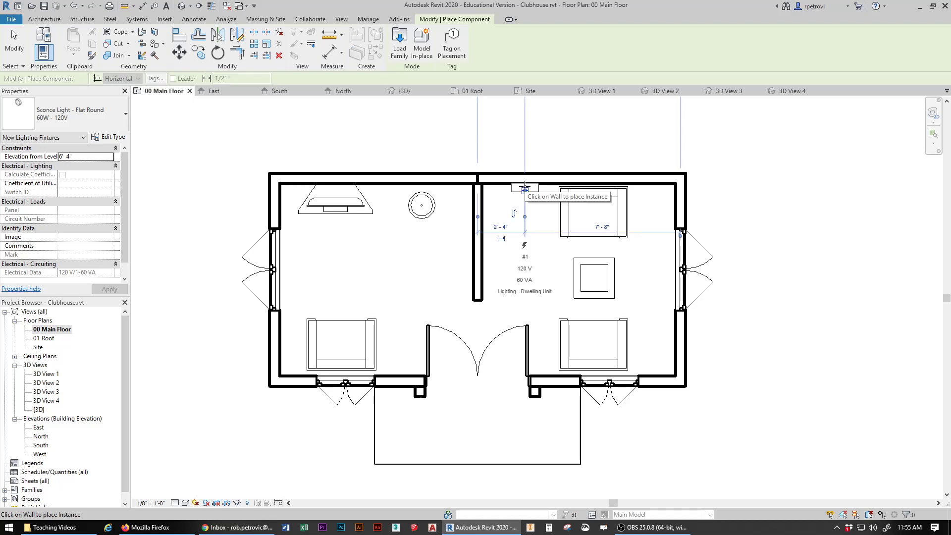
pyautogui.click(657, 187)
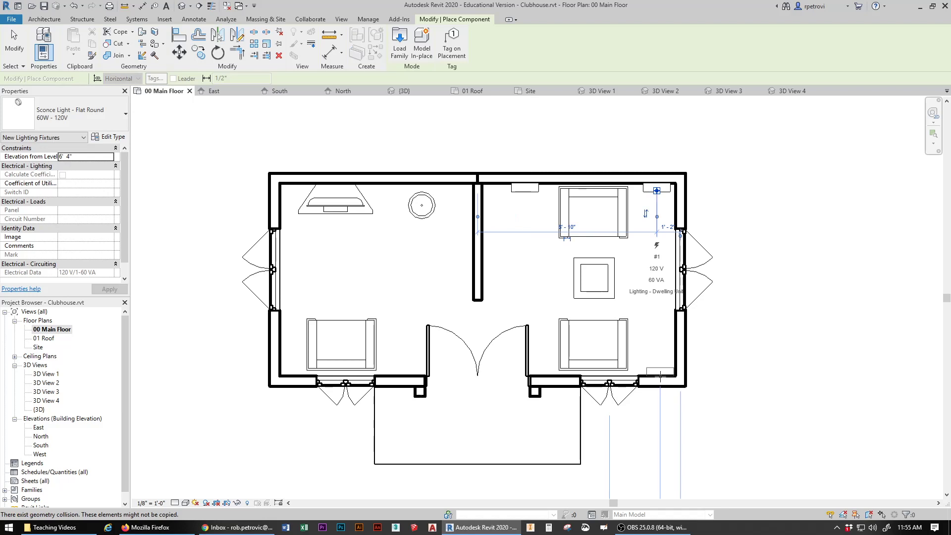
pyautogui.click(657, 375)
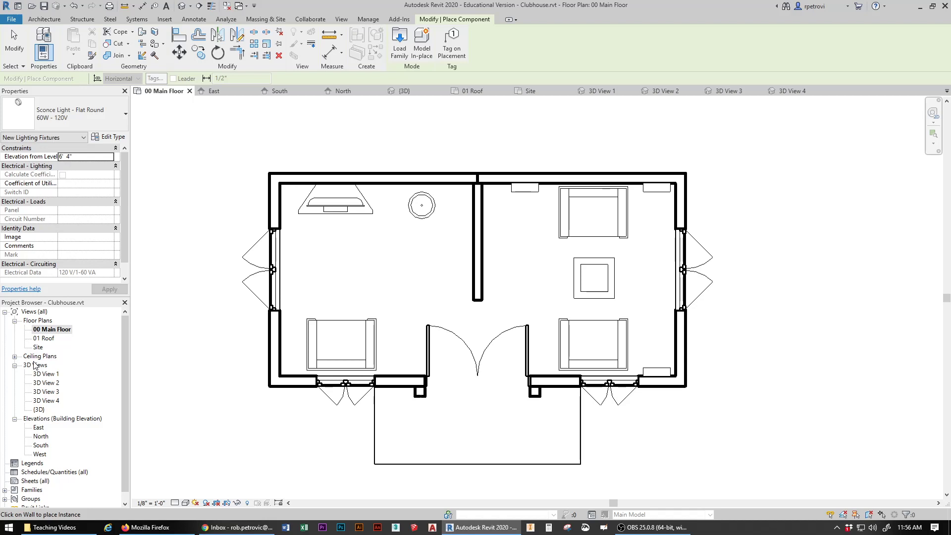
# Step: Expand Ceiling Plans and open the 00 Main Floor reflected ceiling plan
pyautogui.click(15, 356)
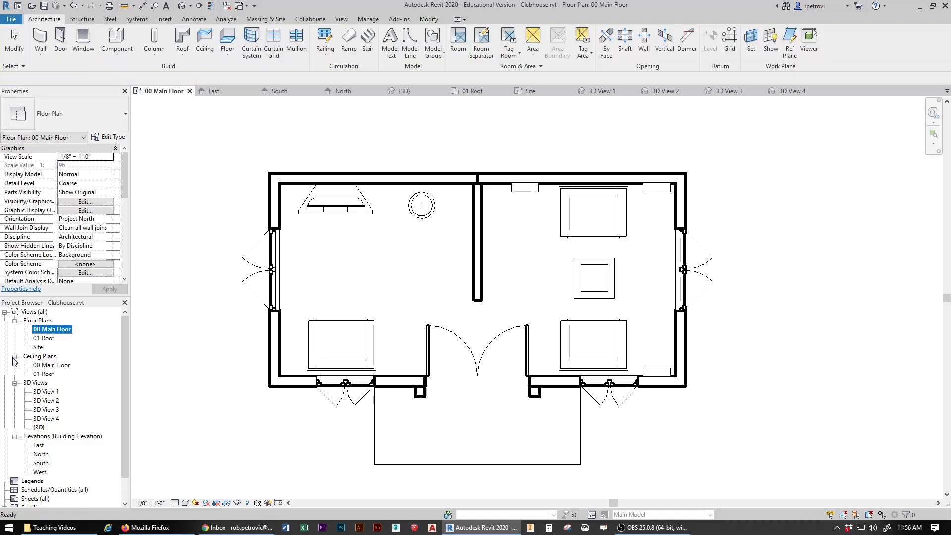
pyautogui.click(63, 367)
pyautogui.click(14, 356)
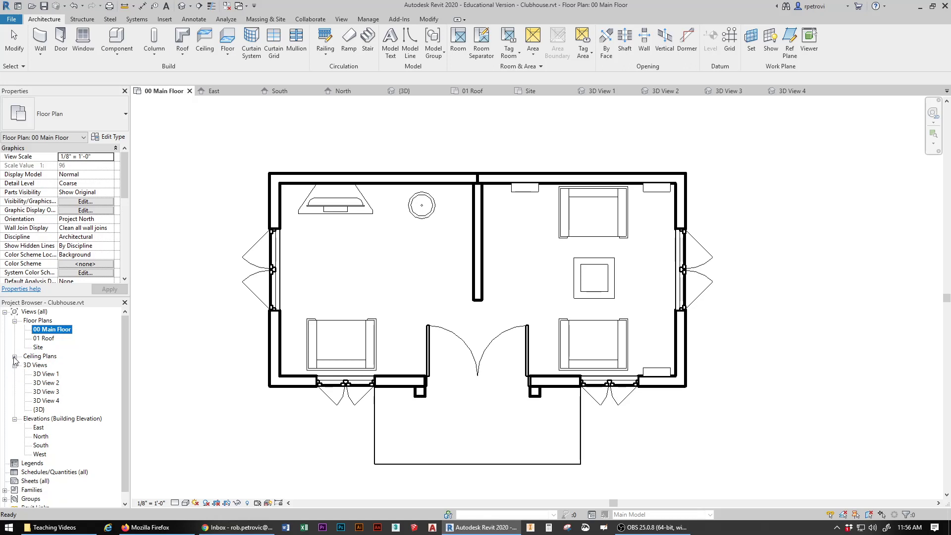
pyautogui.click(14, 357)
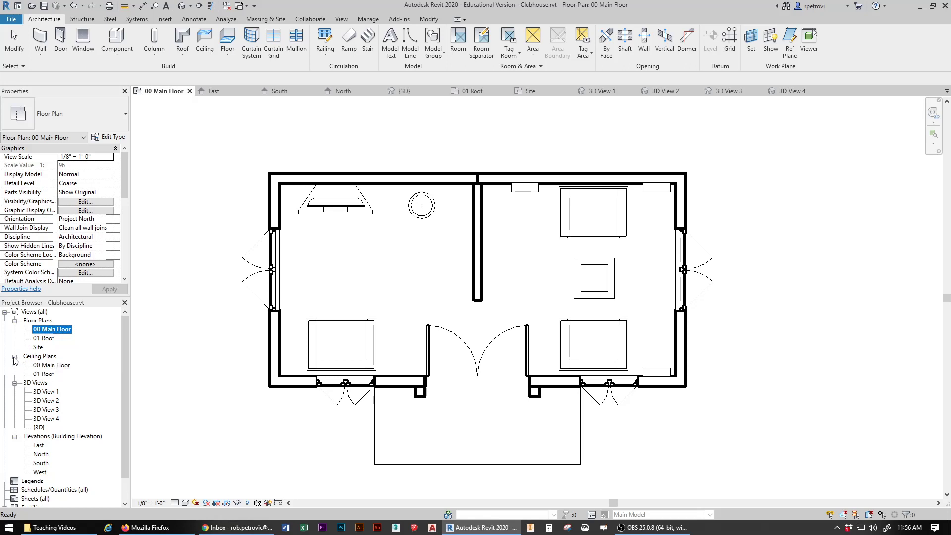
pyautogui.doubleClick(61, 365)
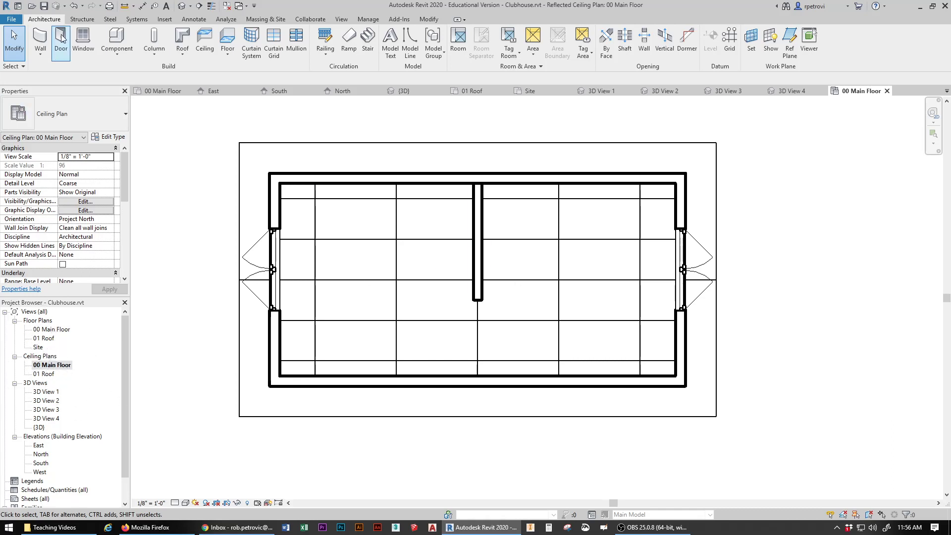
pyautogui.click(124, 43)
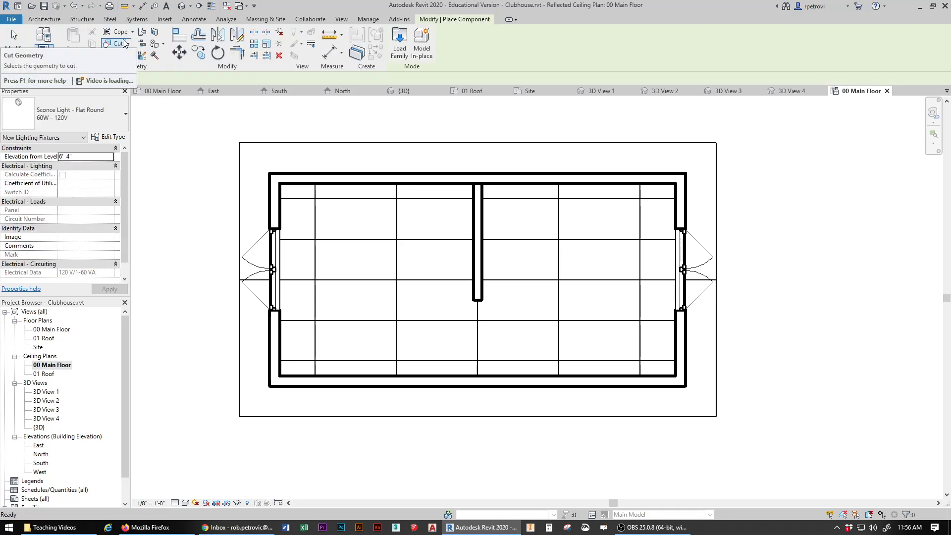
# Step: Load Ceiling Light - Flat Round and place four lights on the left room's ceiling
pyautogui.click(394, 39)
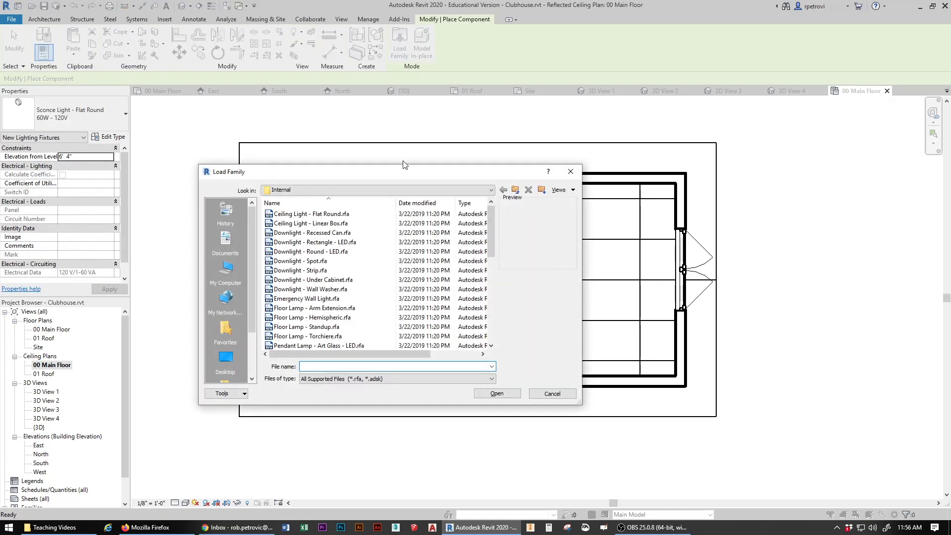
pyautogui.click(278, 214)
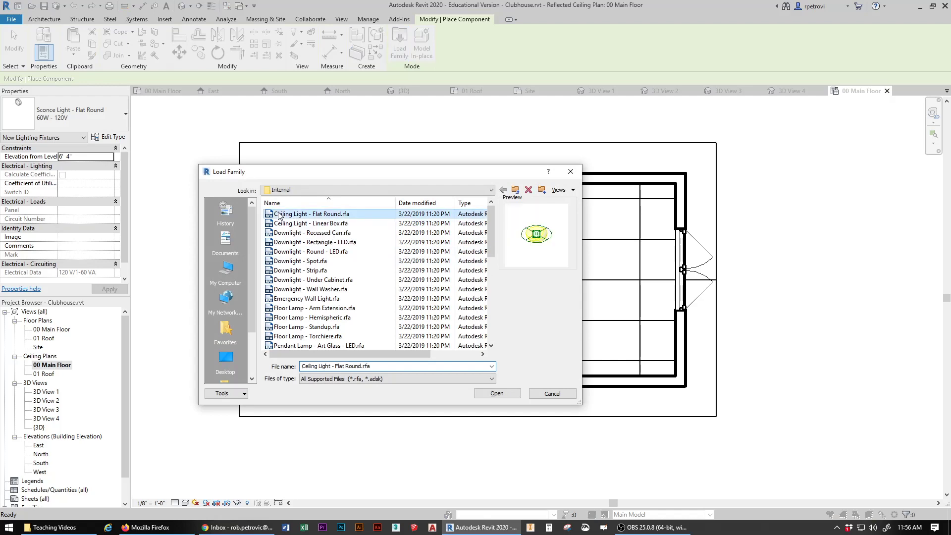
pyautogui.click(496, 393)
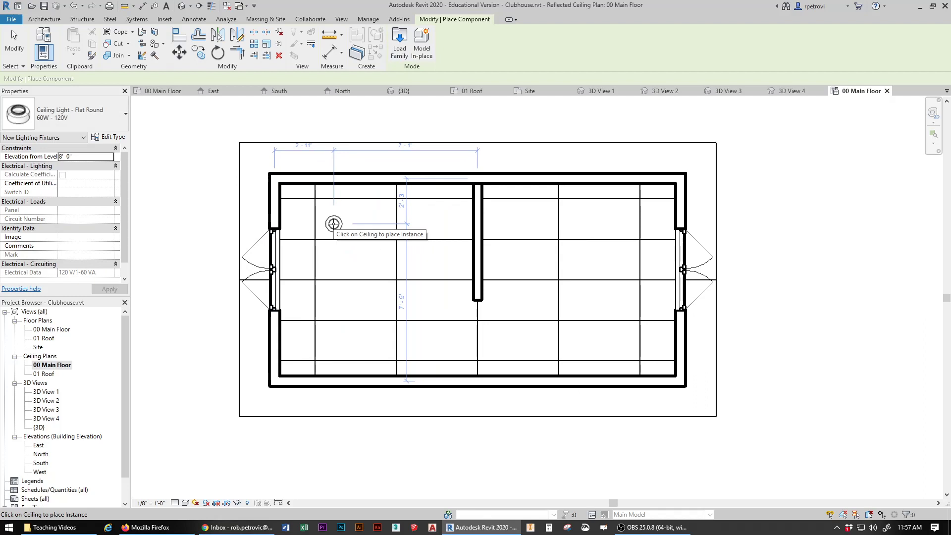
pyautogui.click(333, 223)
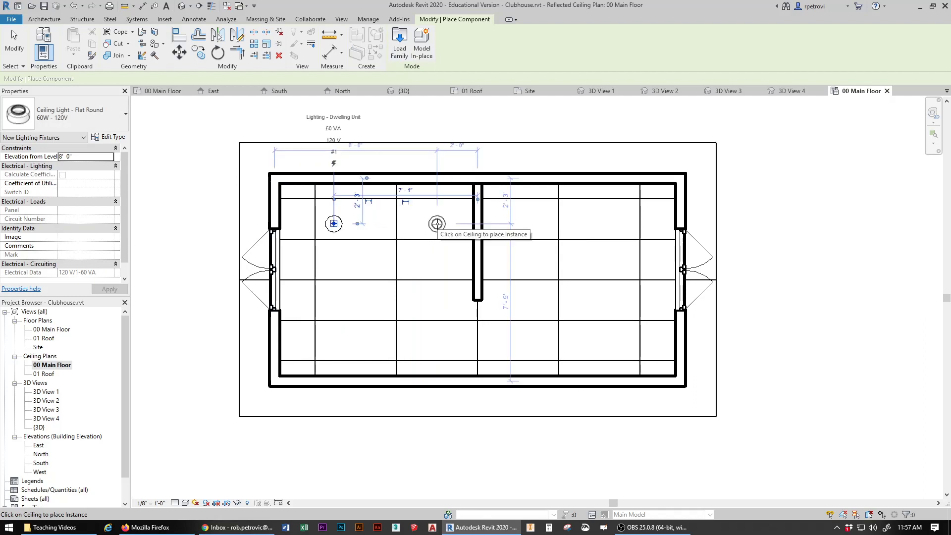
pyautogui.click(436, 223)
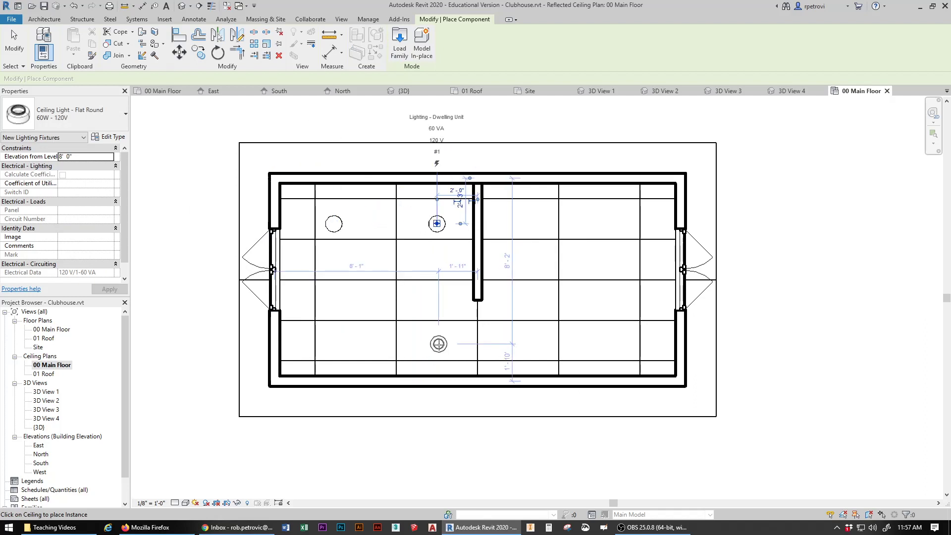
pyautogui.click(438, 343)
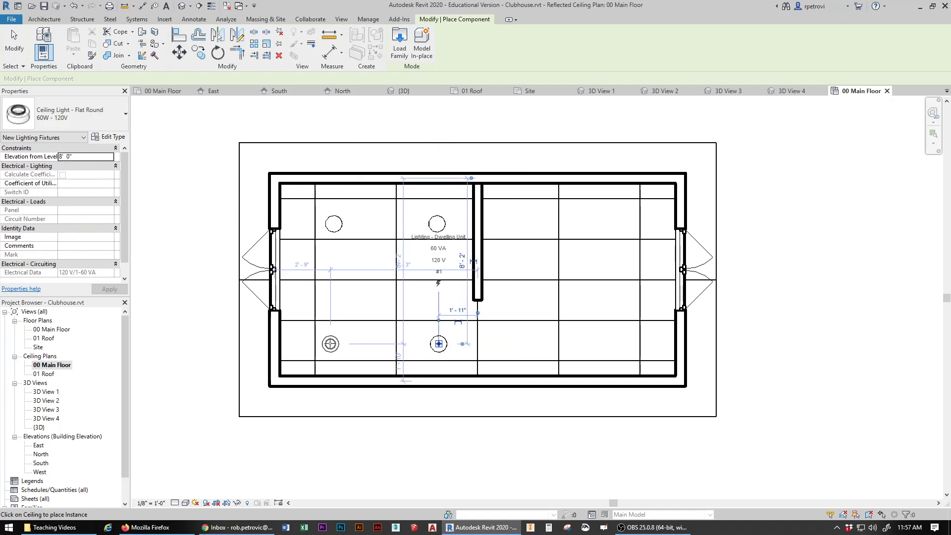
pyautogui.click(329, 342)
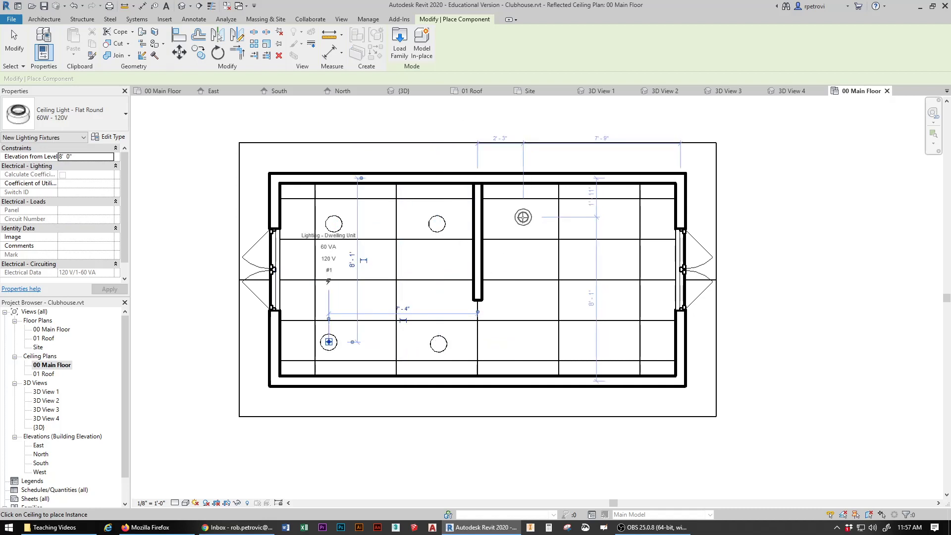
# Step: Place the remaining ceiling lights on the right room's ceiling grid
pyautogui.click(525, 220)
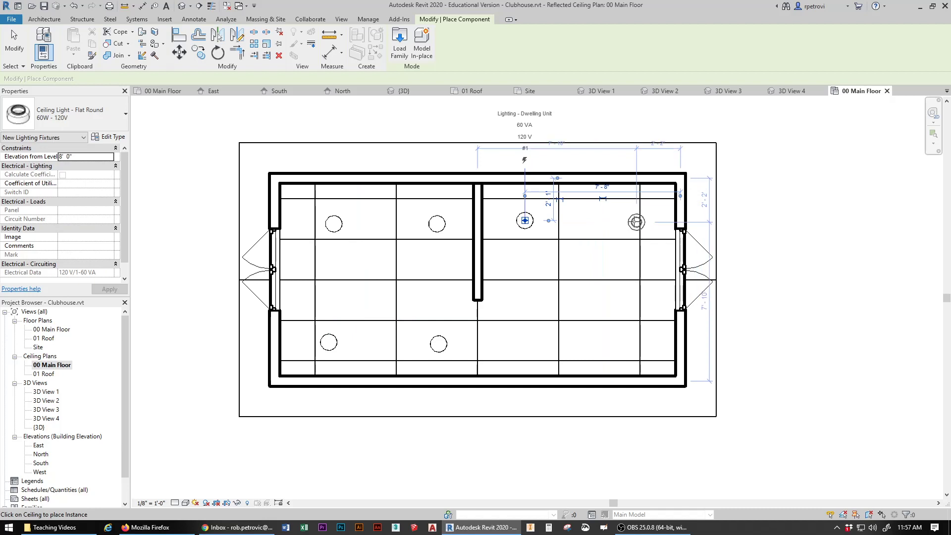
pyautogui.click(630, 218)
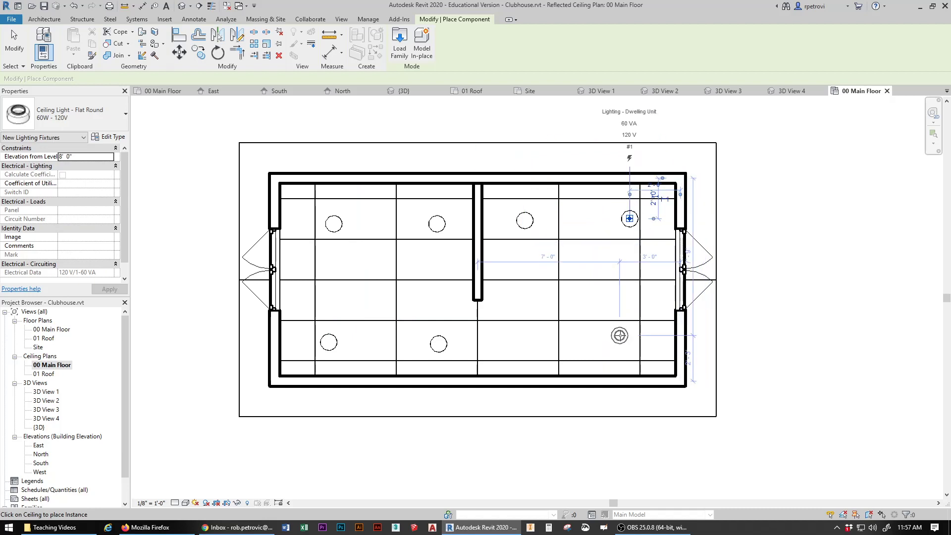
pyautogui.click(627, 350)
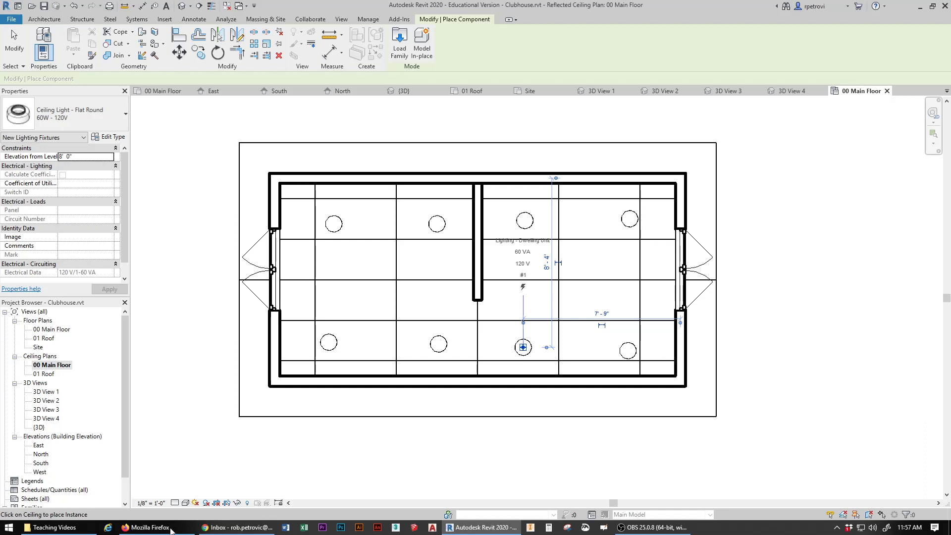
pyautogui.press('ctrl')
pyautogui.press('ctrl')
pyautogui.press('ctrl')
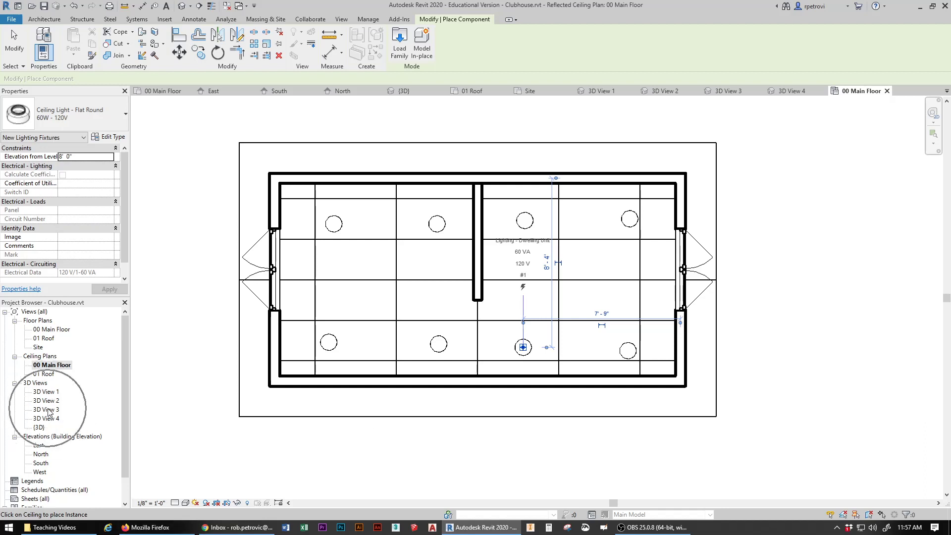
pyautogui.press('ctrl')
pyautogui.click(15, 356)
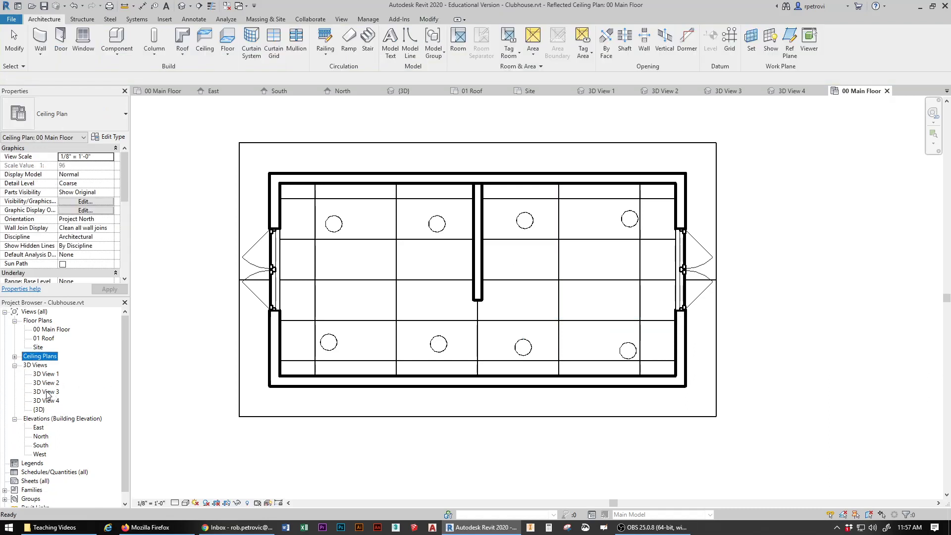
# Step: Open 3D View 3, then 3D View 4 to see the room's new ceiling lights
pyautogui.press('ctrl')
pyautogui.doubleClick(48, 391)
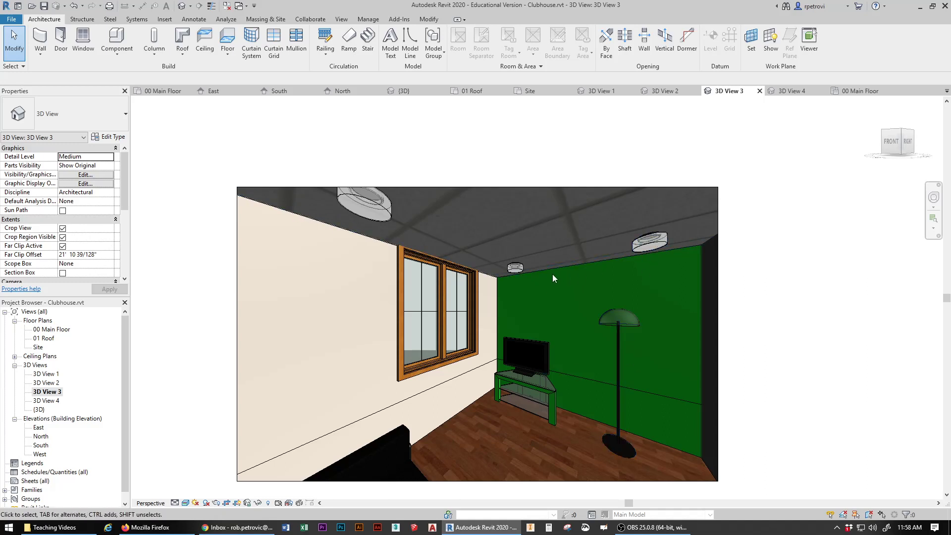
pyautogui.doubleClick(50, 400)
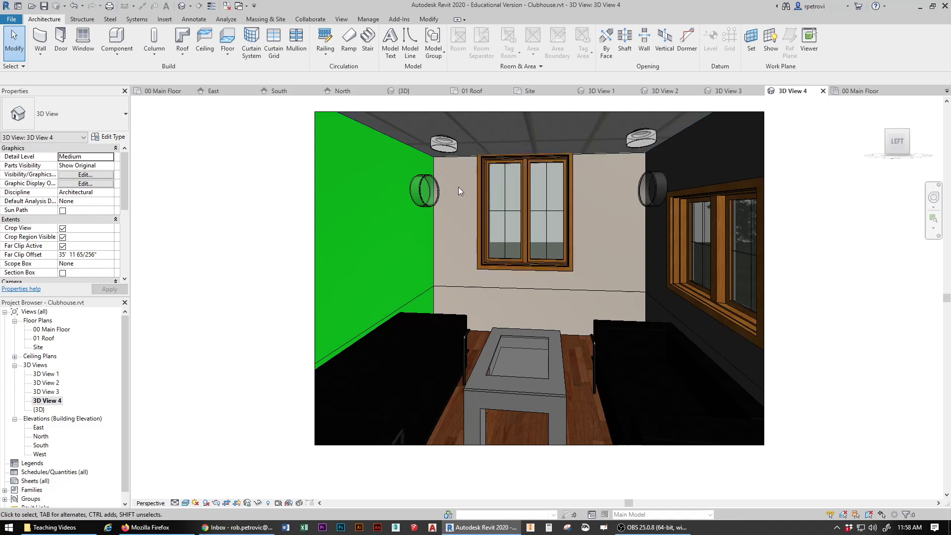
# Step: Switch the room's ceiling to the 2' x 2' ACT System and check the result
pyautogui.click(465, 159)
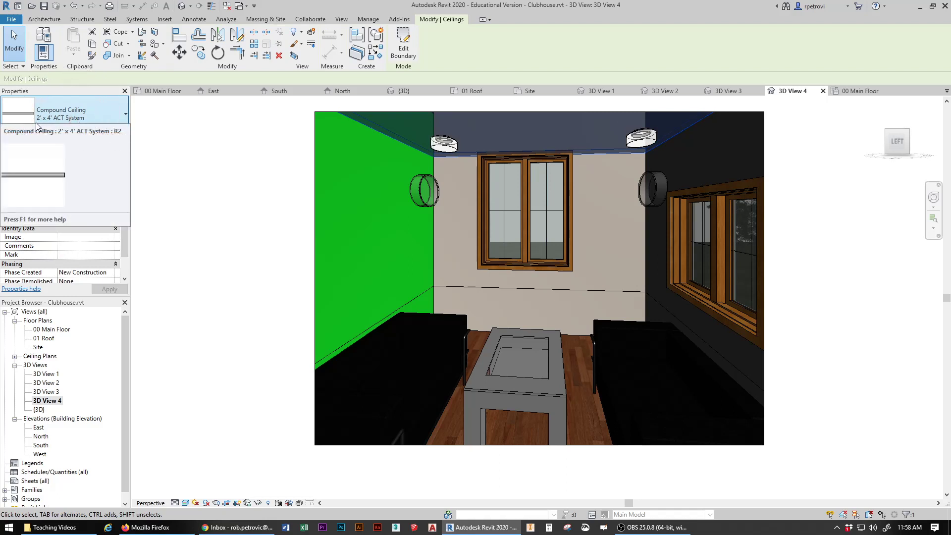
pyautogui.click(119, 116)
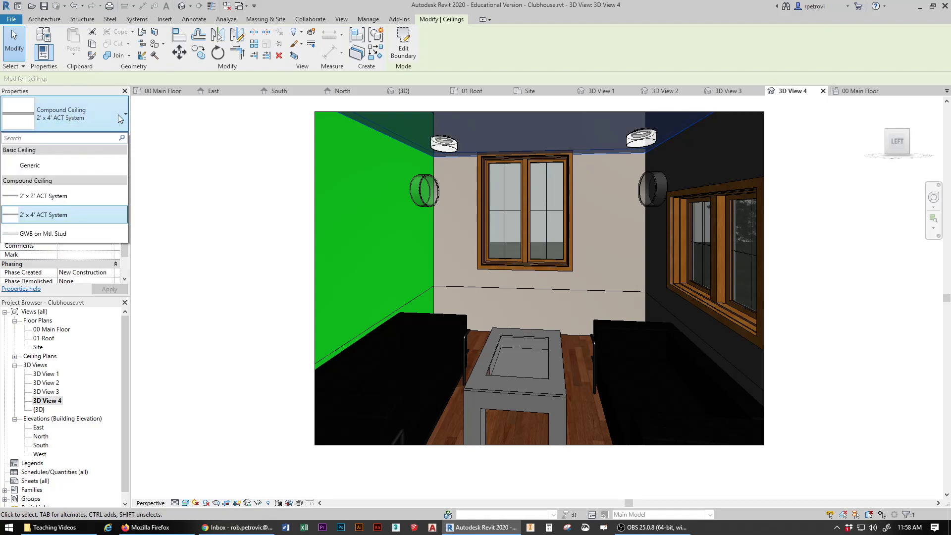
pyautogui.click(28, 199)
pyautogui.click(256, 156)
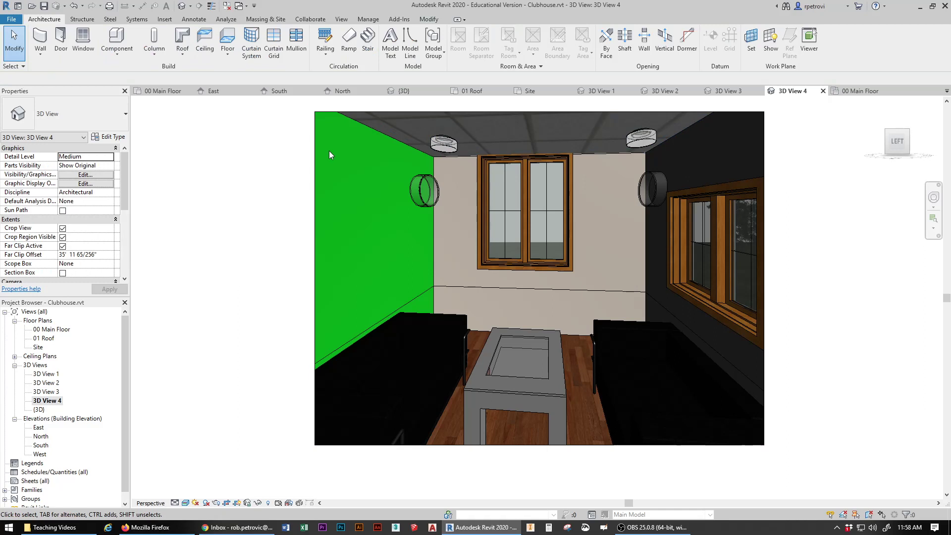
# Step: Change the ceiling type to GWB on Mtl. Stud instead
pyautogui.click(470, 154)
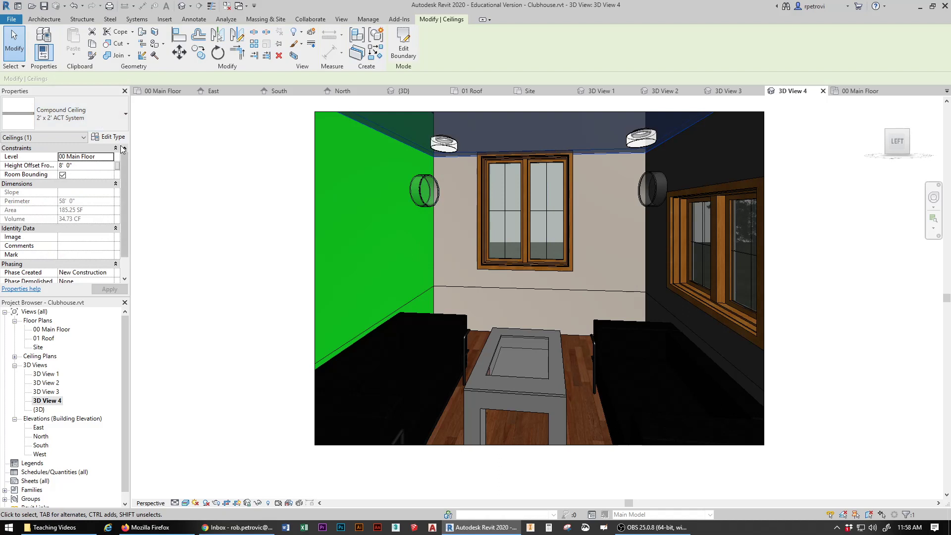
pyautogui.click(122, 113)
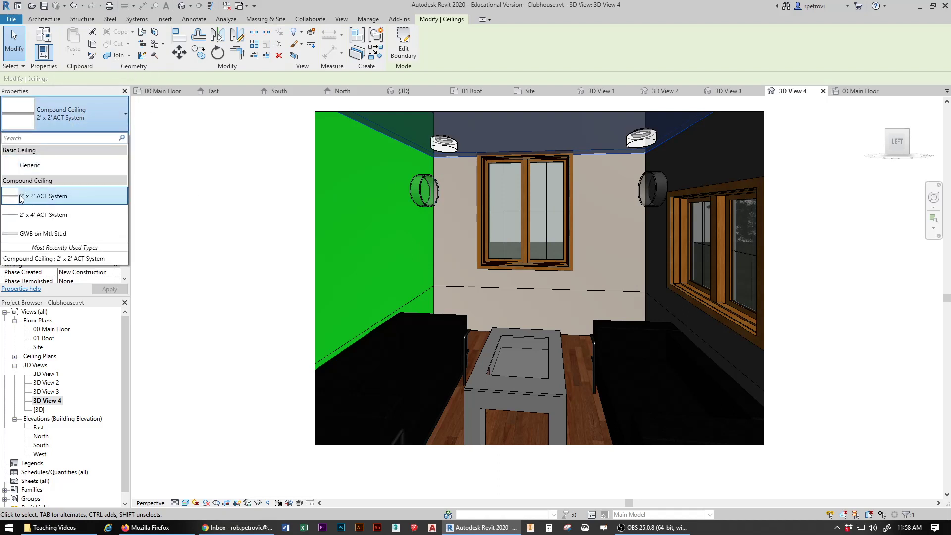
pyautogui.click(48, 233)
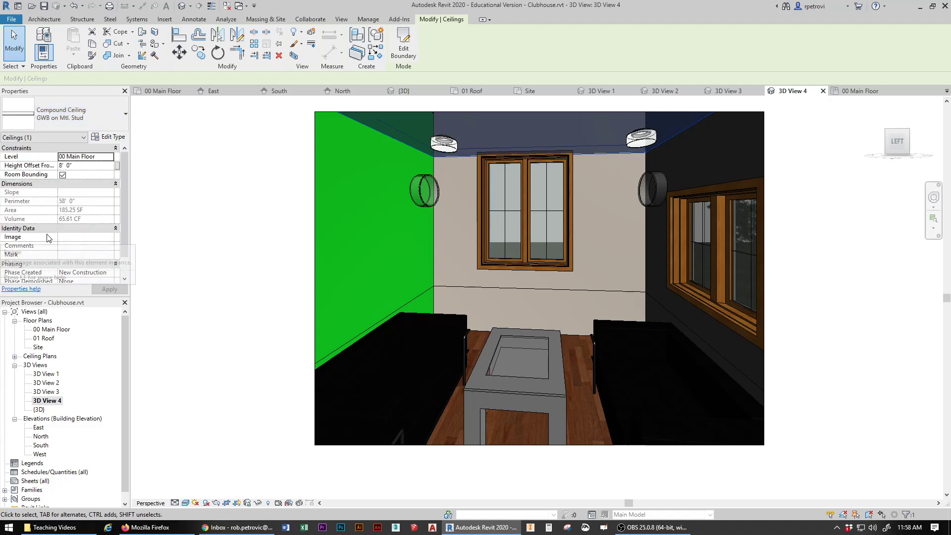
pyautogui.click(261, 162)
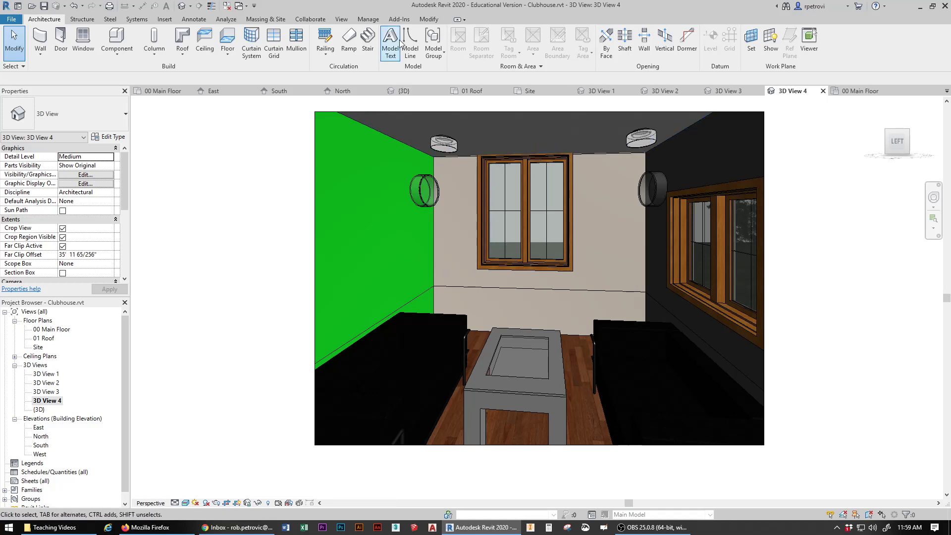
pyautogui.click(431, 22)
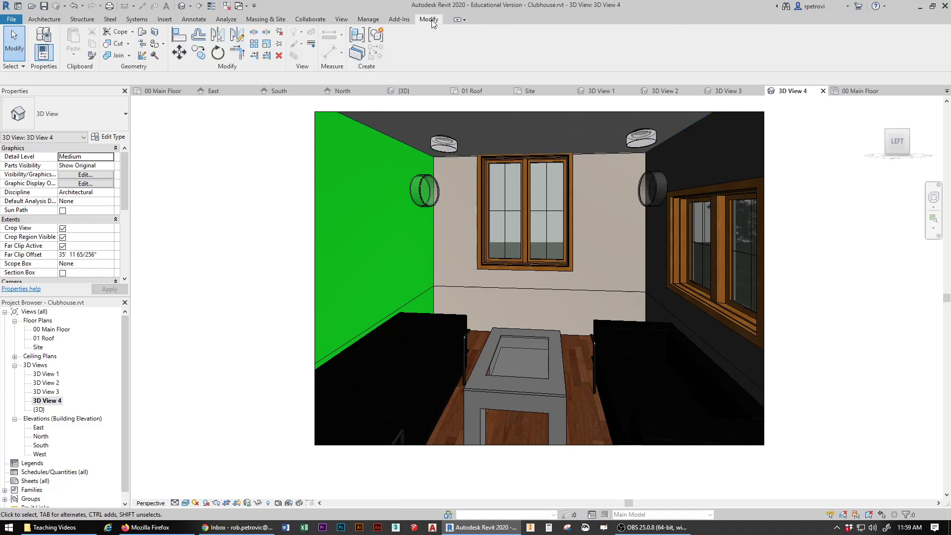
pyautogui.click(154, 44)
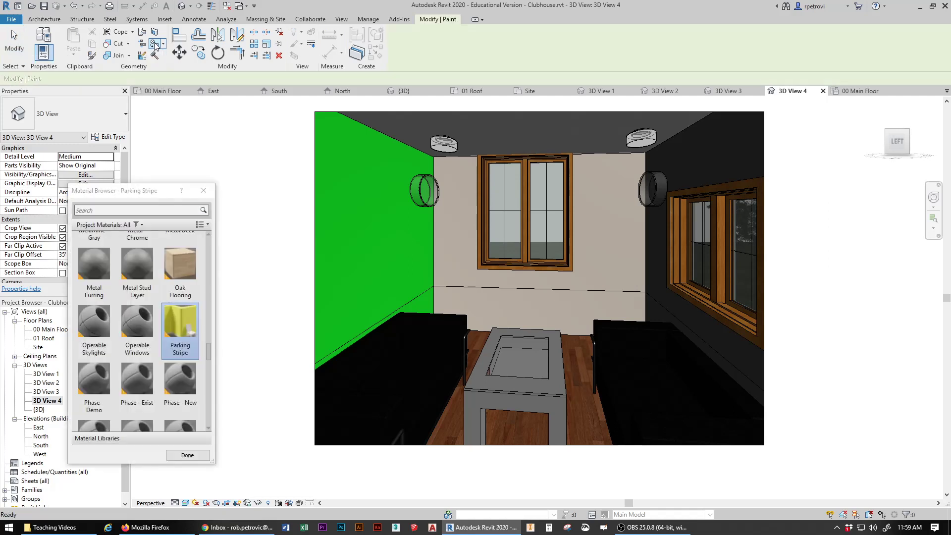
pyautogui.click(145, 212)
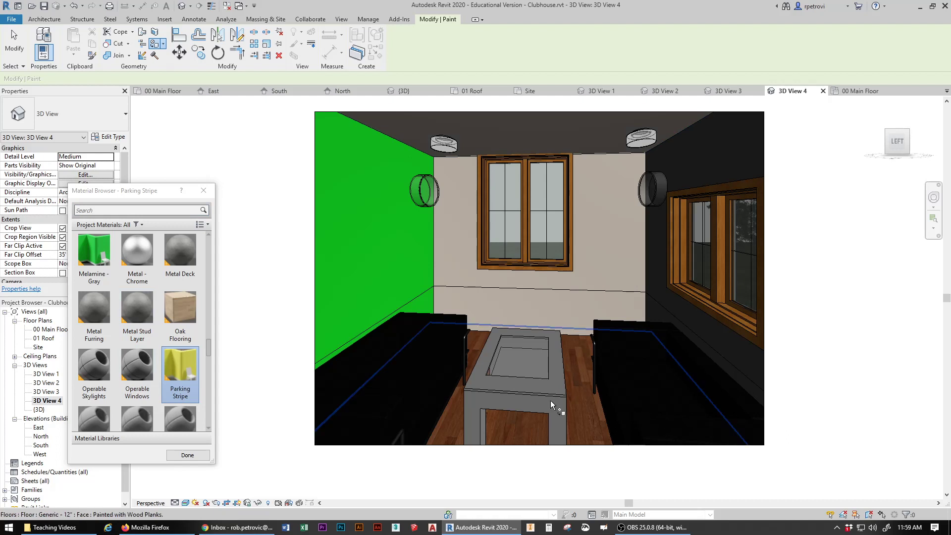
pyautogui.click(204, 193)
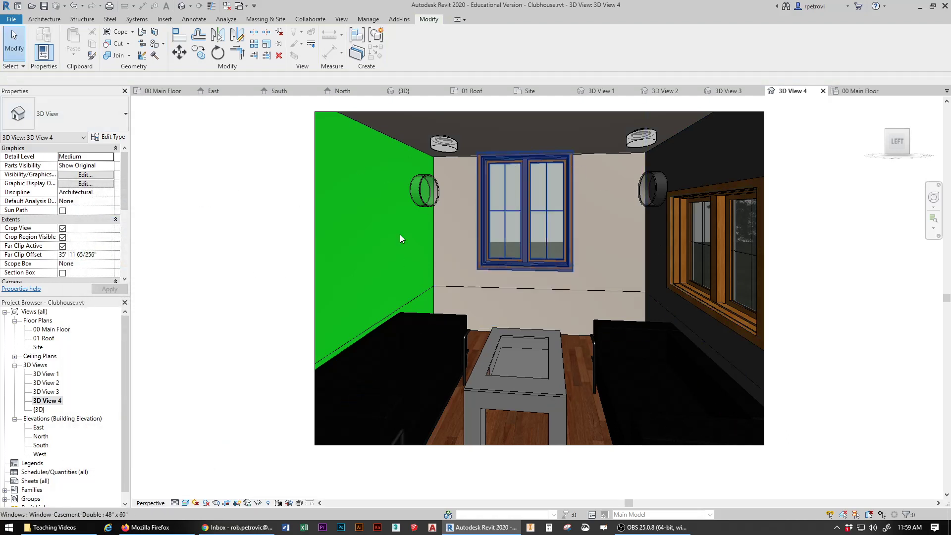
# Step: Toggle between 3D View 3 and 3D View 4, settling on 3D View 3
pyautogui.doubleClick(43, 391)
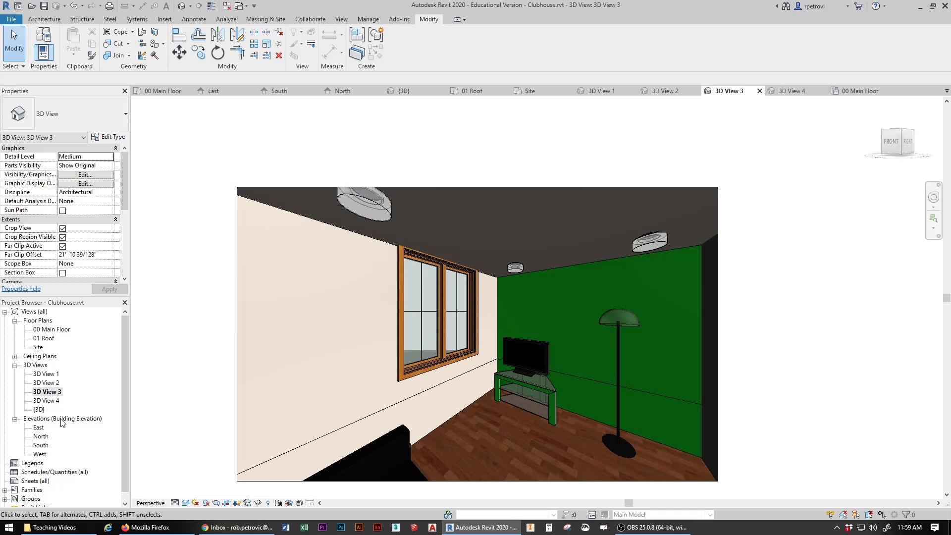
pyautogui.doubleClick(51, 401)
pyautogui.doubleClick(45, 391)
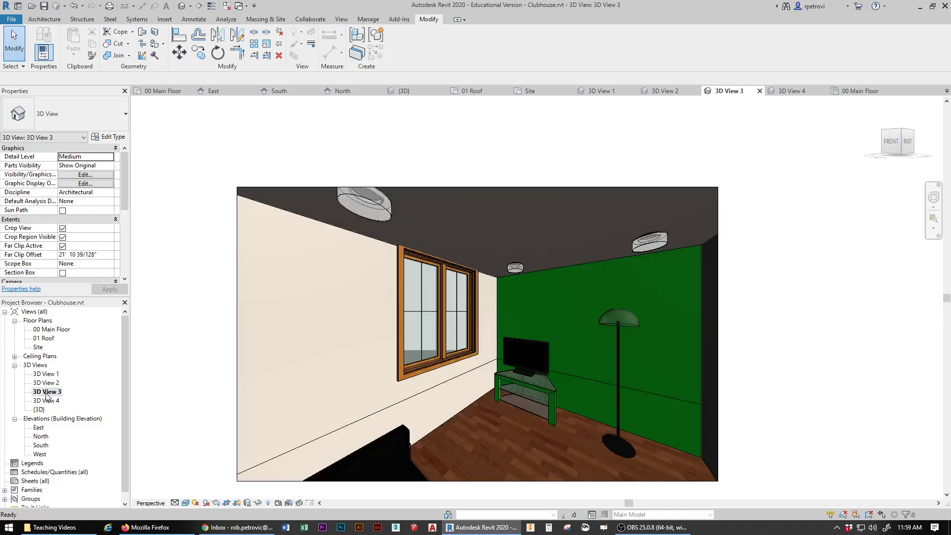
pyautogui.click(343, 21)
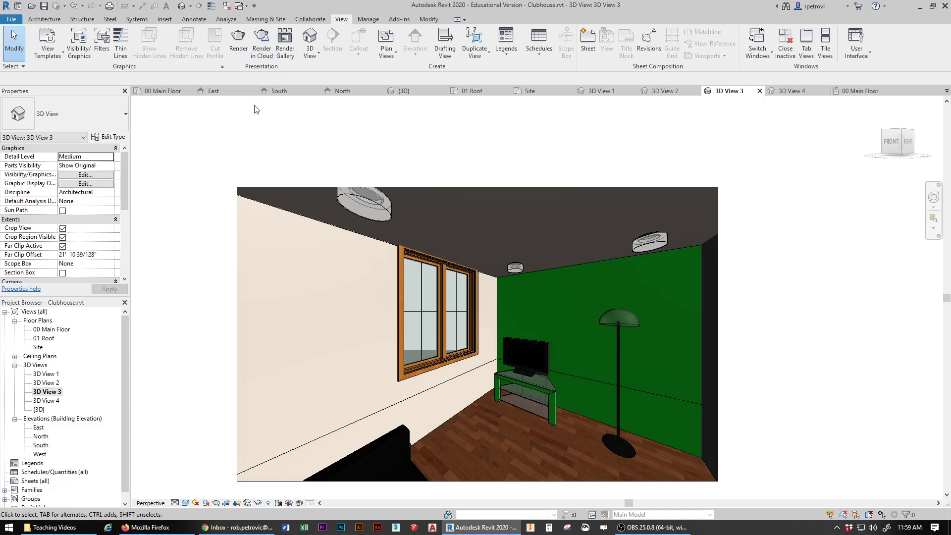
# Step: Set 3D View 3's rendering to High quality with Interior: Sun and Artificial lighting
pyautogui.click(238, 44)
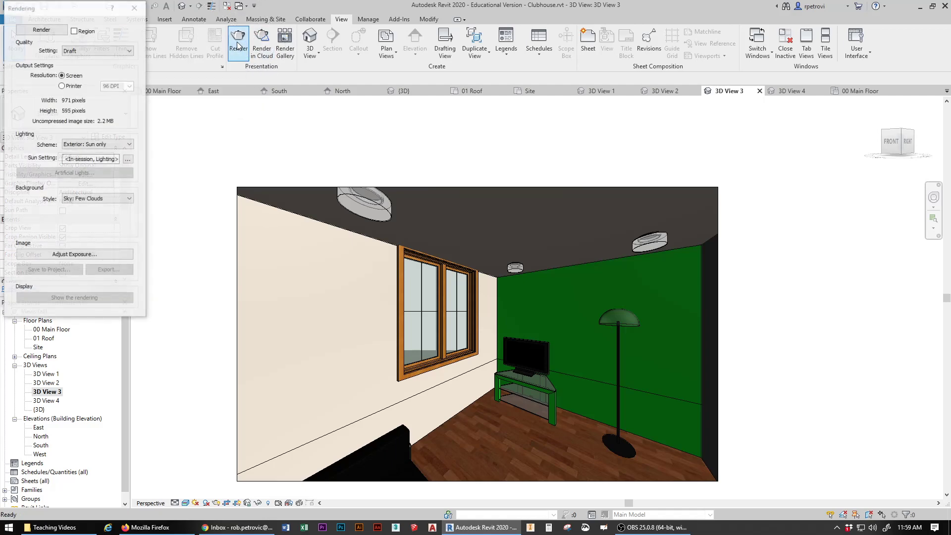
pyautogui.moveTo(79, 11); pyautogui.dragTo(145, 98)
pyautogui.click(196, 141)
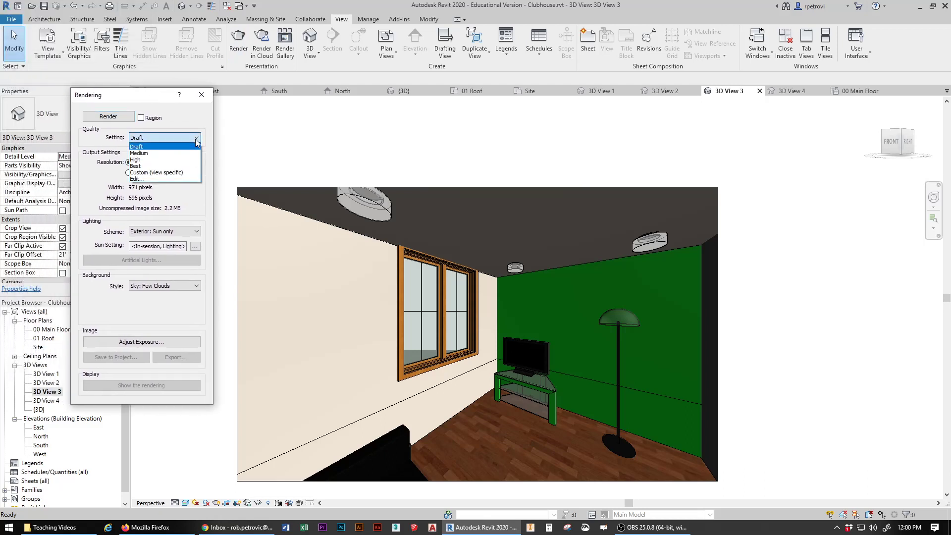
pyautogui.click(155, 160)
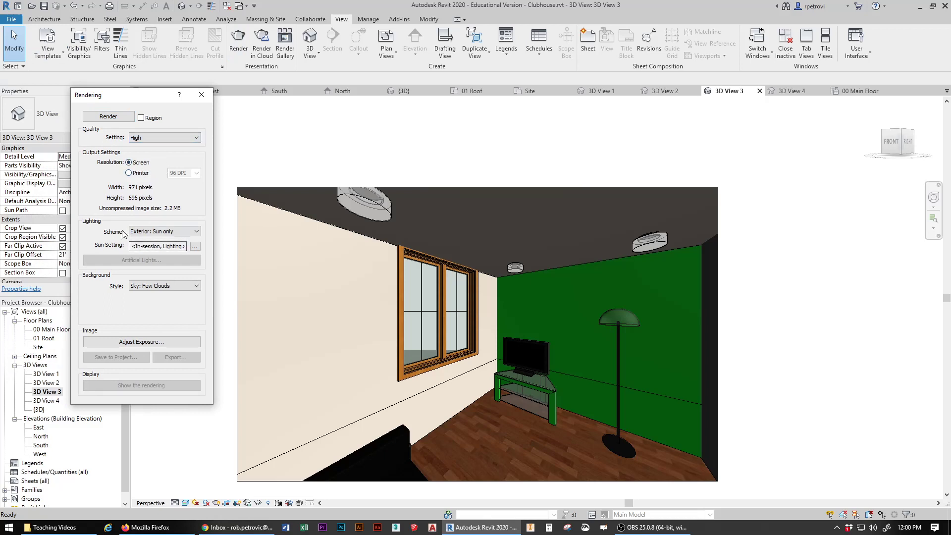
pyautogui.click(197, 232)
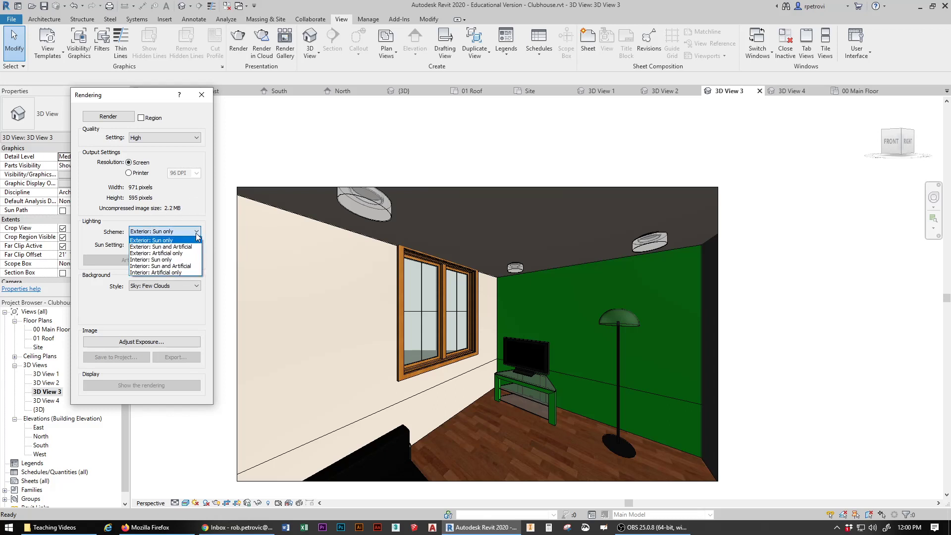
pyautogui.click(169, 267)
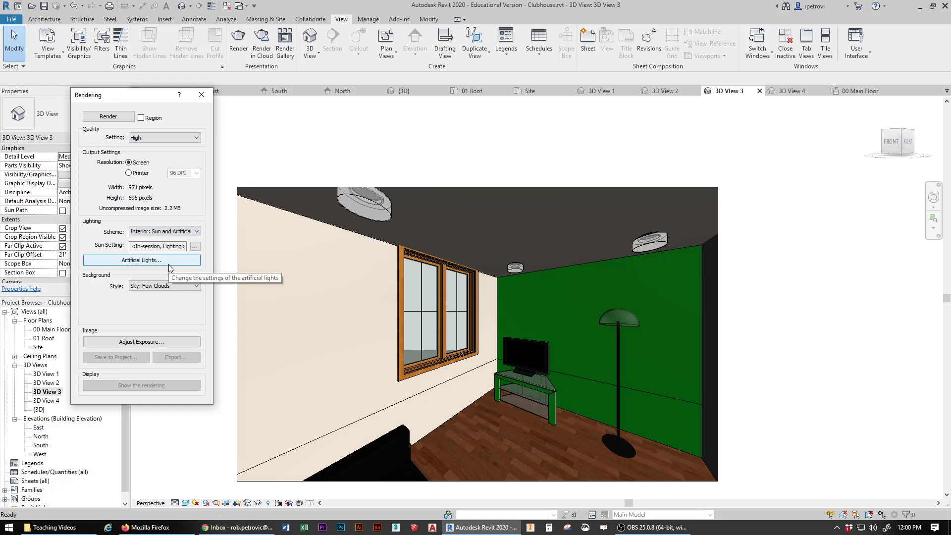
pyautogui.press('ctrl')
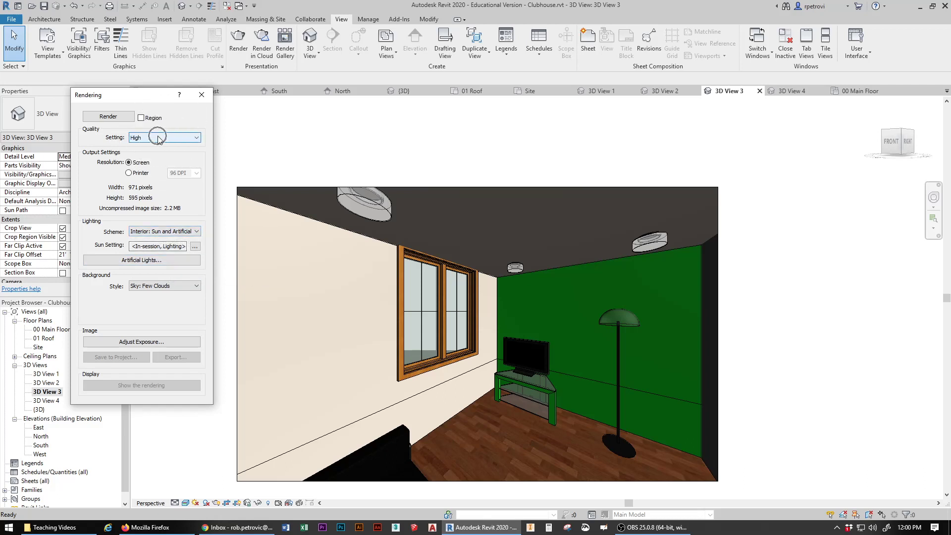
pyautogui.click(196, 231)
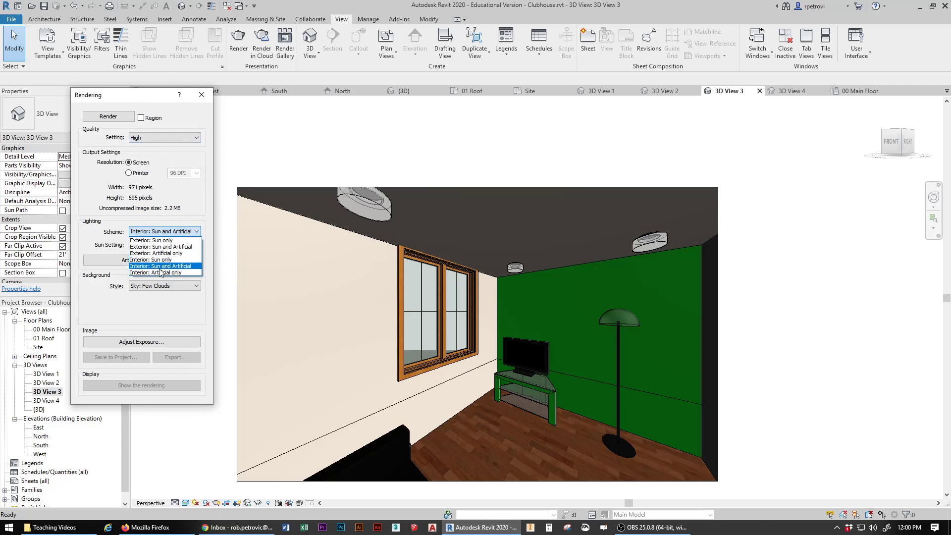
pyautogui.click(158, 267)
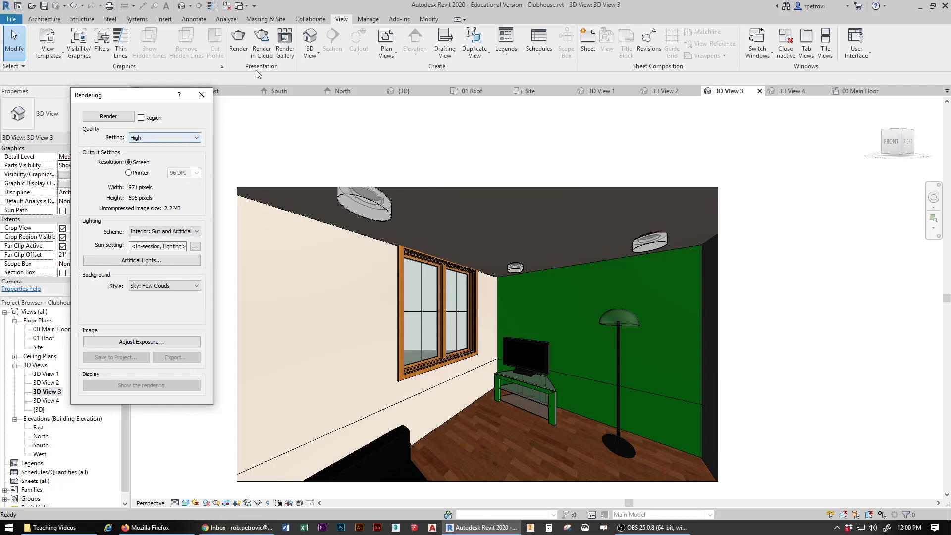
# Step: Submit 3D View 3 for cloud rendering
pyautogui.click(261, 35)
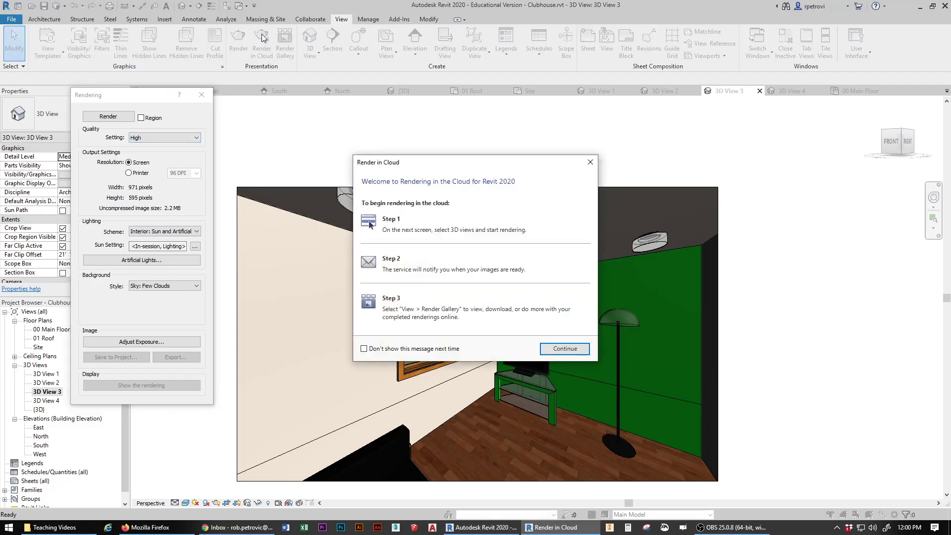
pyautogui.click(562, 348)
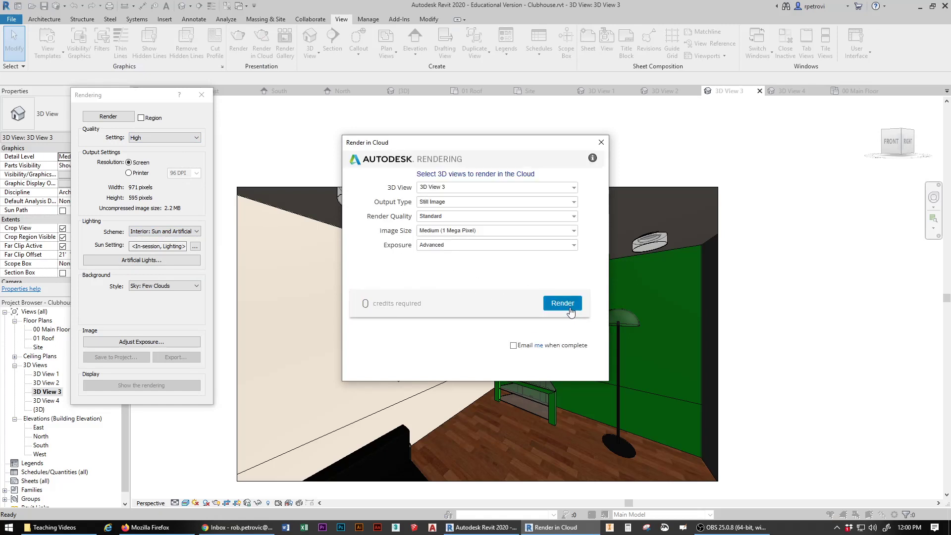
pyautogui.click(562, 304)
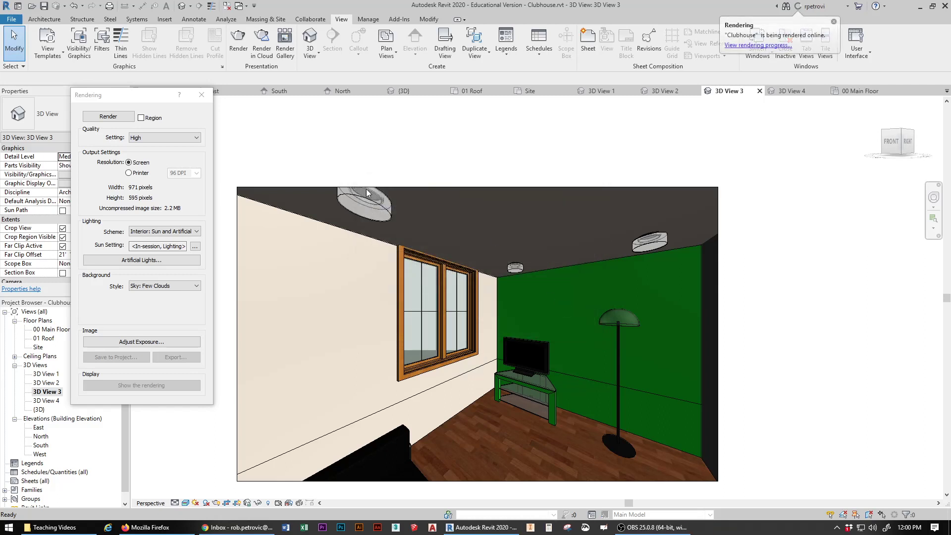
pyautogui.doubleClick(45, 401)
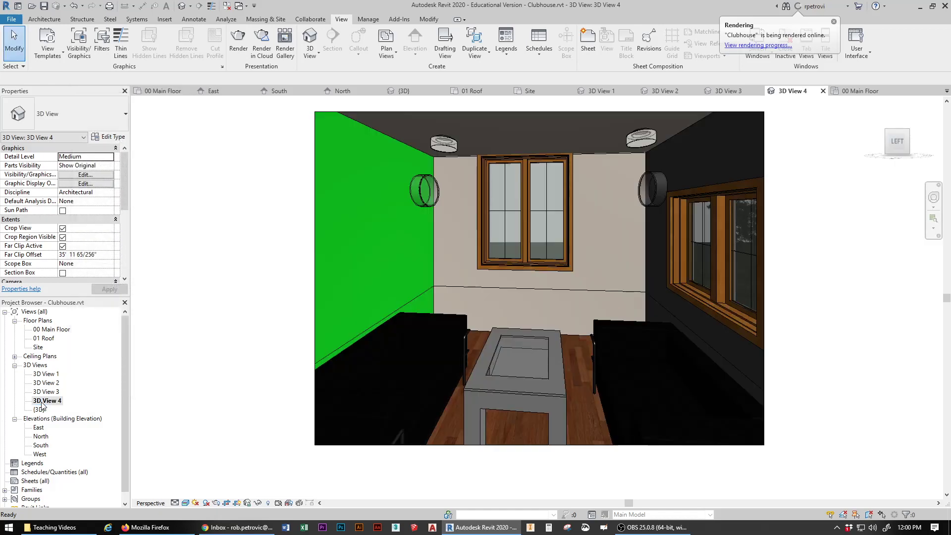
# Step: Set 3D View 4's rendering to High quality with Interior: Sun and Artificial lighting
pyautogui.click(239, 41)
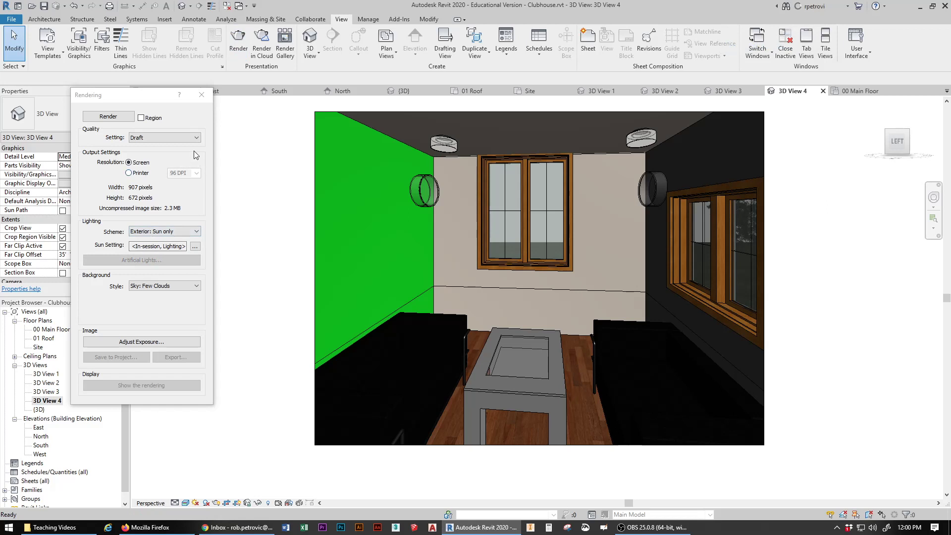
pyautogui.click(197, 137)
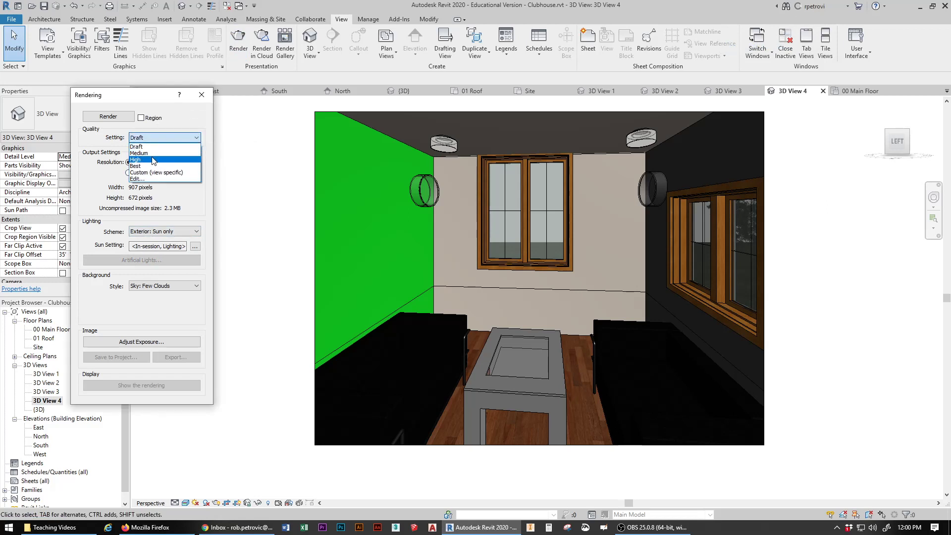
pyautogui.click(137, 161)
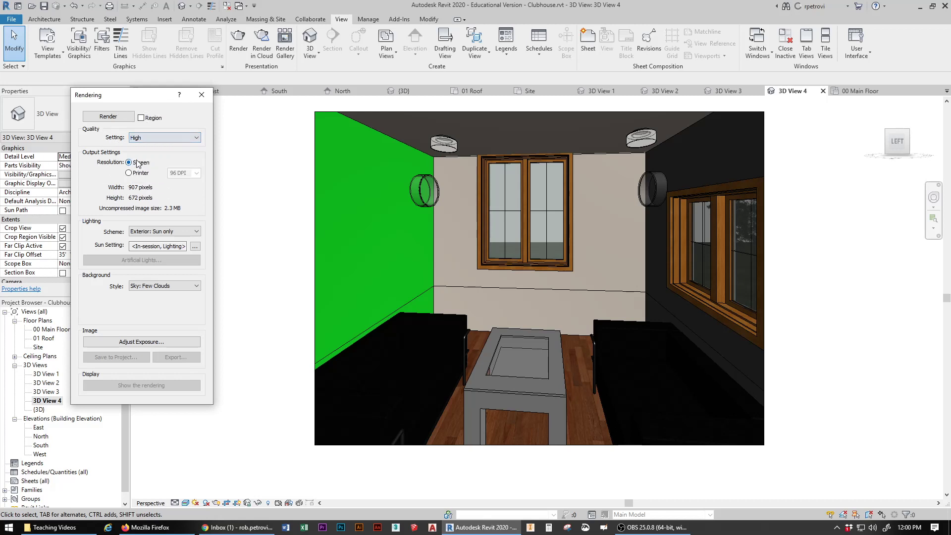
pyautogui.click(191, 232)
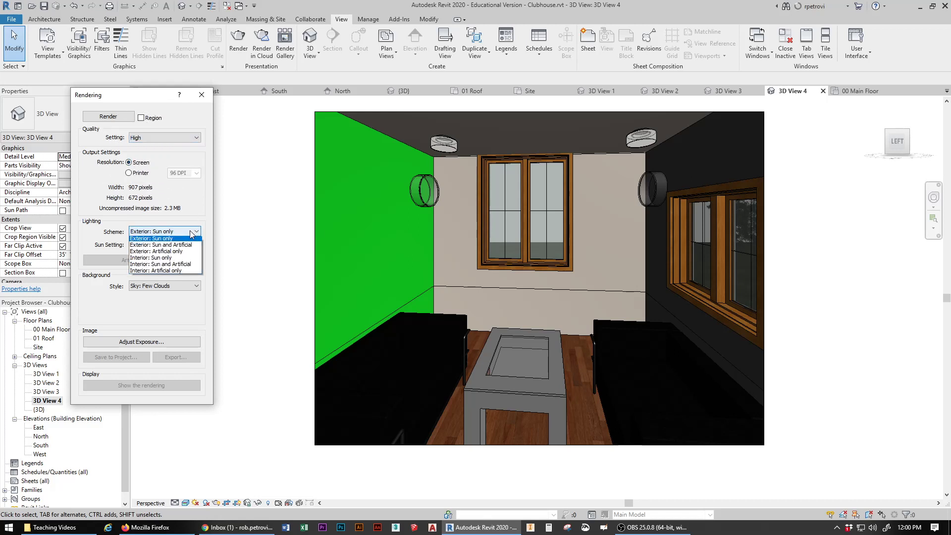
pyautogui.click(187, 268)
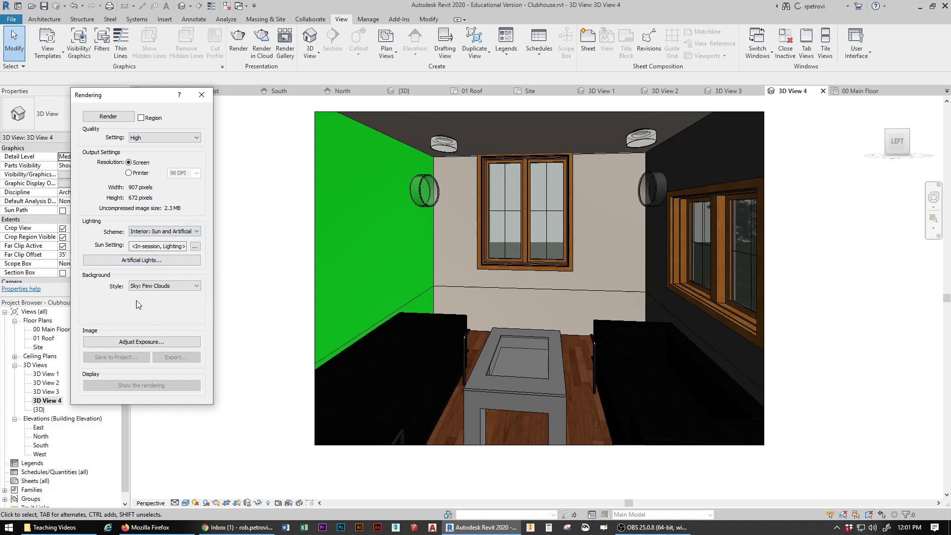
# Step: Set the render background style to Image without choosing an image file
pyautogui.click(197, 287)
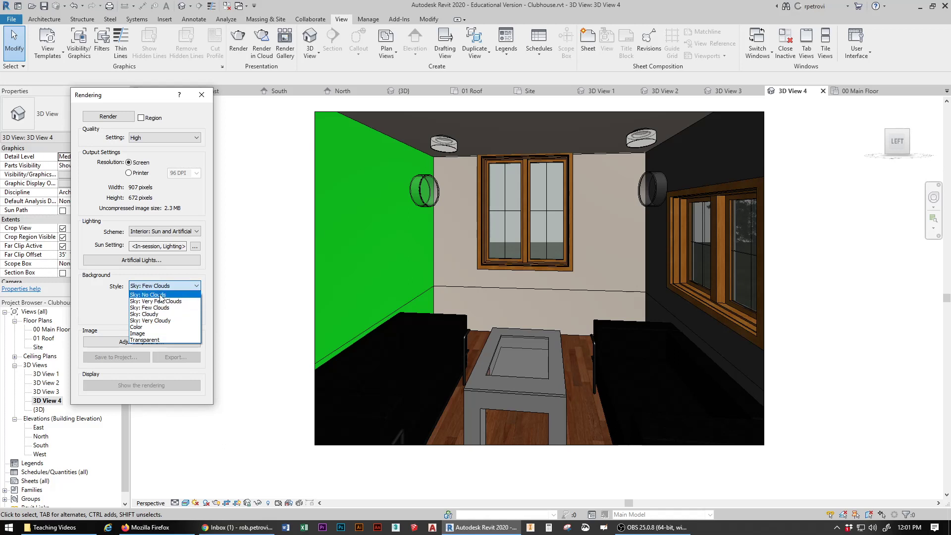
pyautogui.click(145, 333)
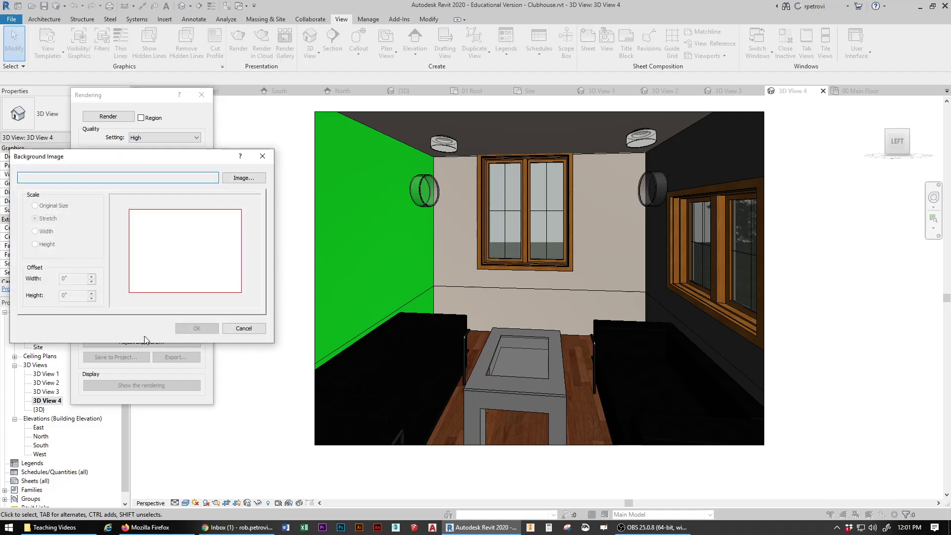
pyautogui.click(239, 179)
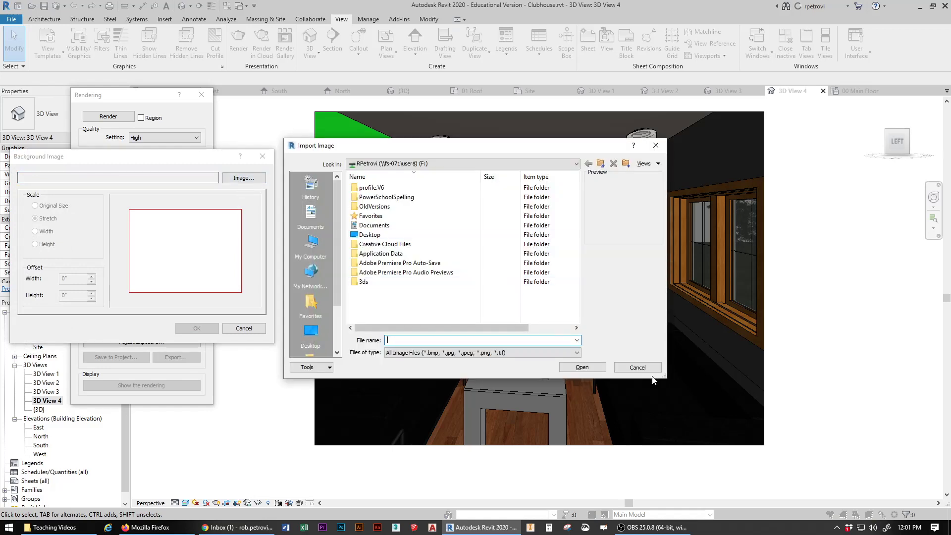
pyautogui.click(638, 369)
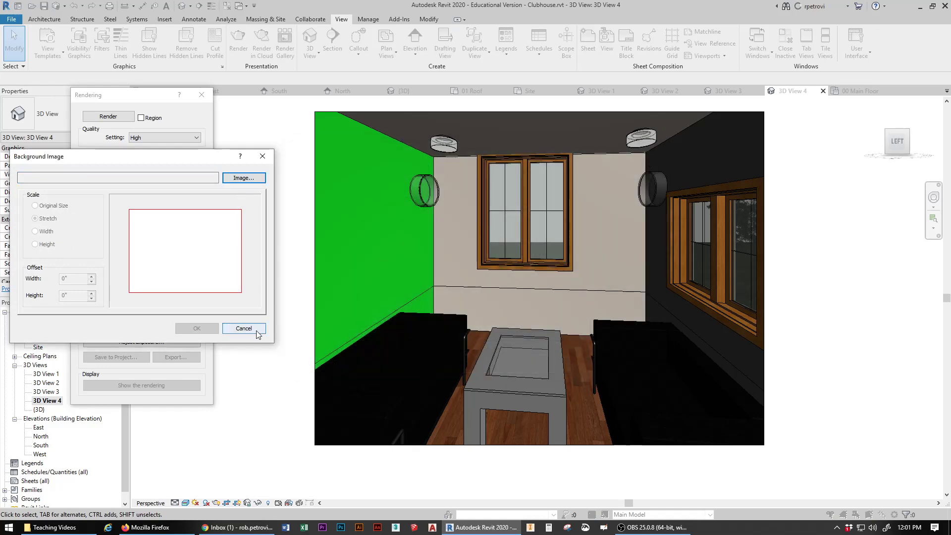
pyautogui.click(237, 328)
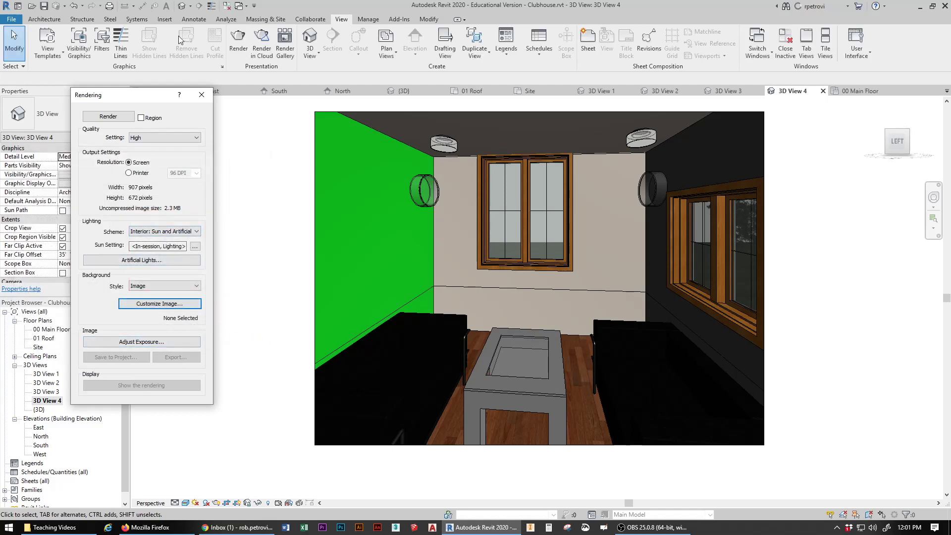
pyautogui.click(262, 38)
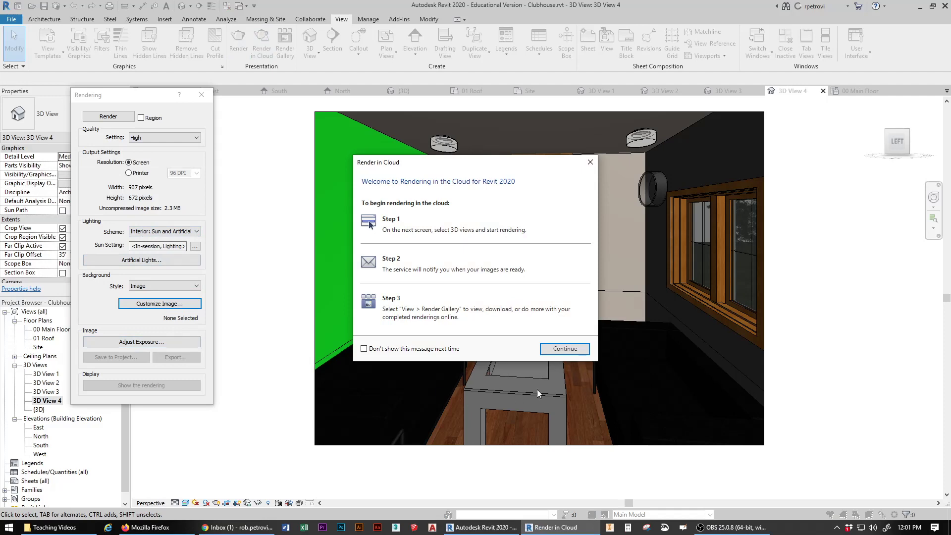
# Step: Submit 3D View 4 for cloud rendering, accepting the missing-images warning and uploading in background
pyautogui.click(573, 352)
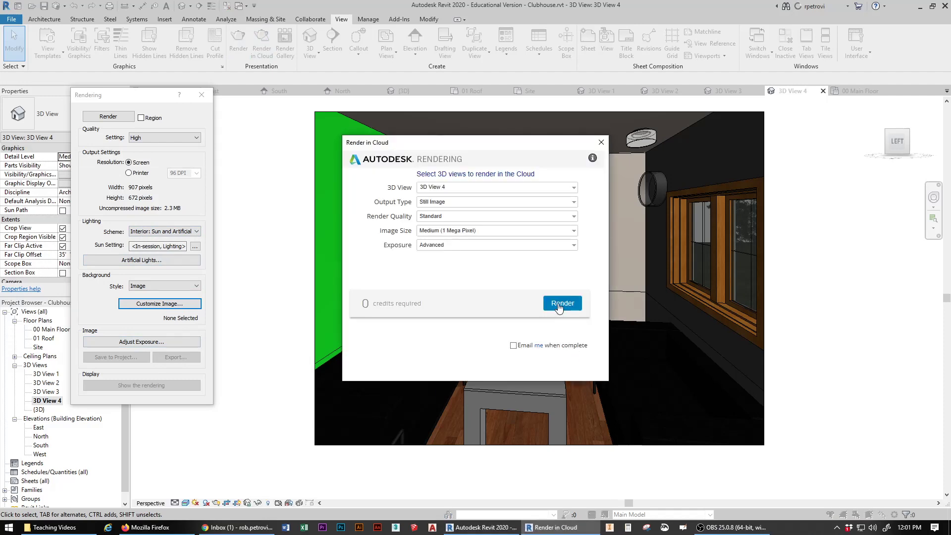
pyautogui.click(559, 303)
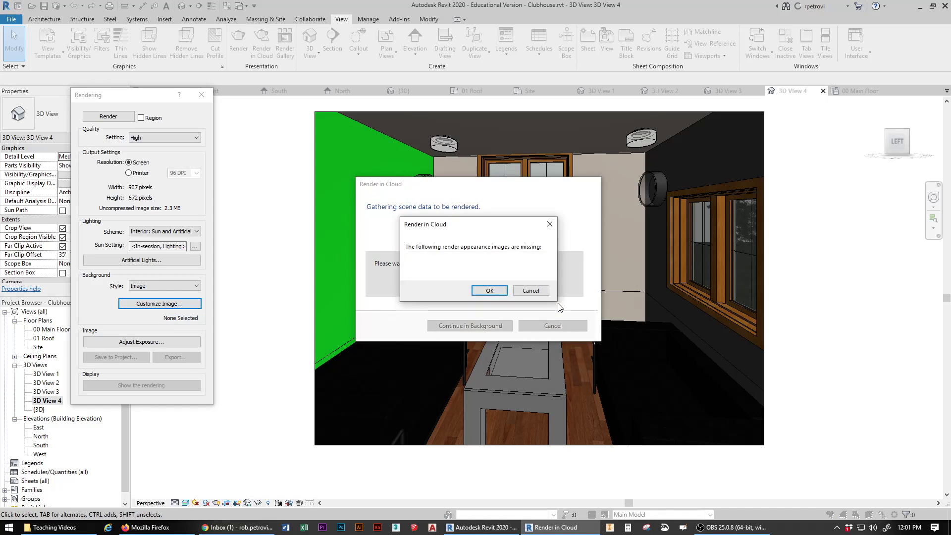
pyautogui.click(488, 290)
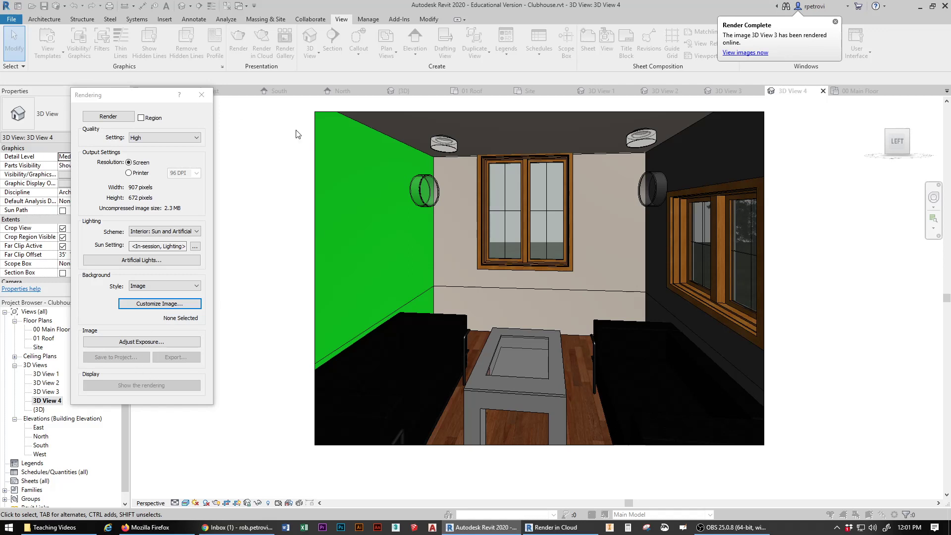
pyautogui.click(835, 22)
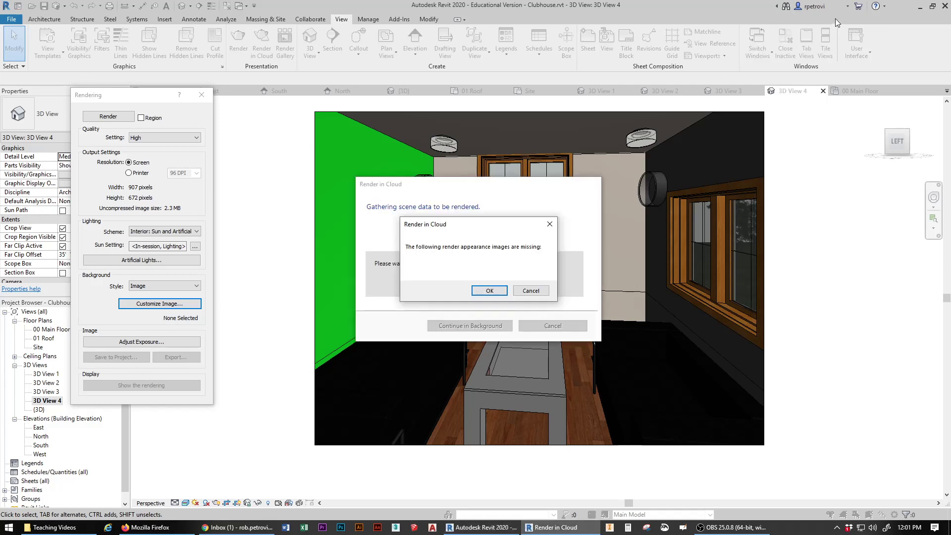
pyautogui.click(488, 290)
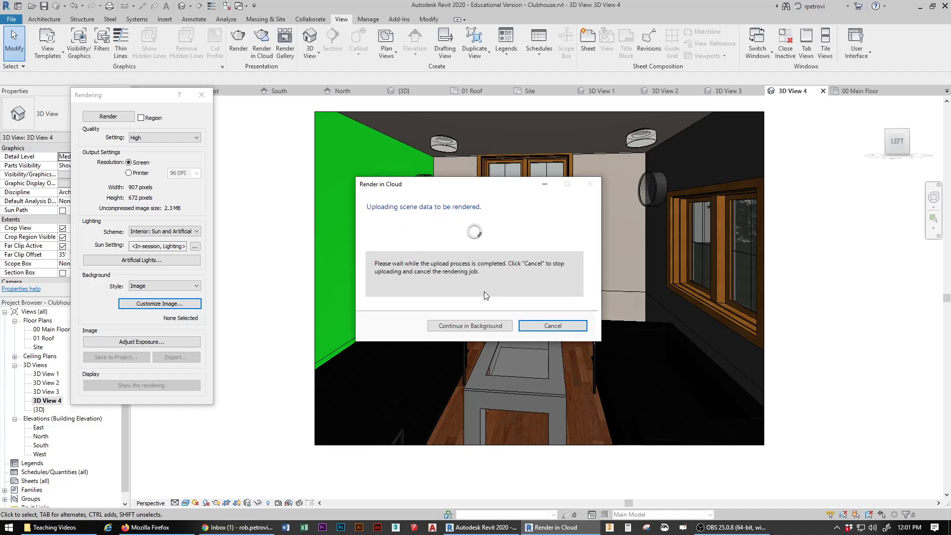
pyautogui.click(482, 327)
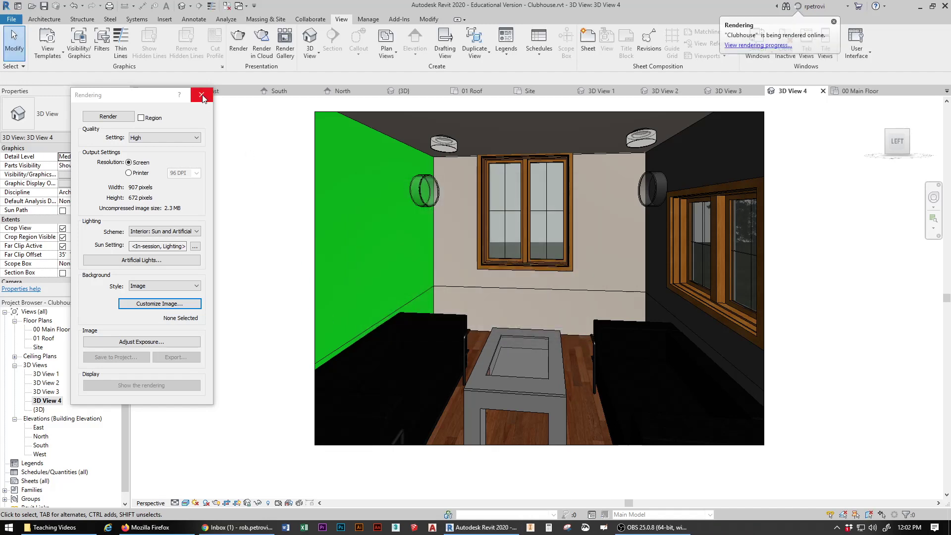
# Step: Close the Rendering dialog and open the online Render Gallery
pyautogui.click(201, 95)
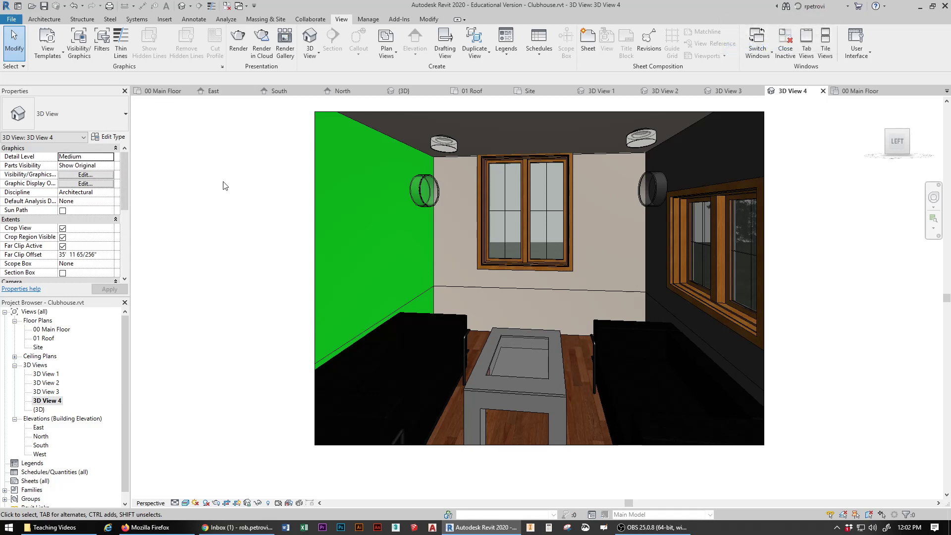
pyautogui.click(284, 45)
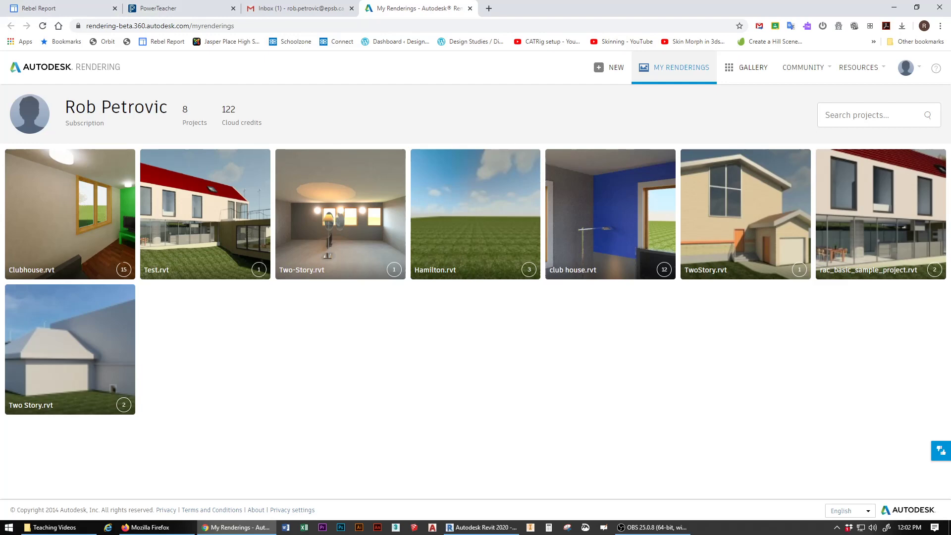
# Step: Browse the Clubhouse.rvt renderings, ending with the gable-front exterior rendering displayed
pyautogui.moveTo(111, 198)
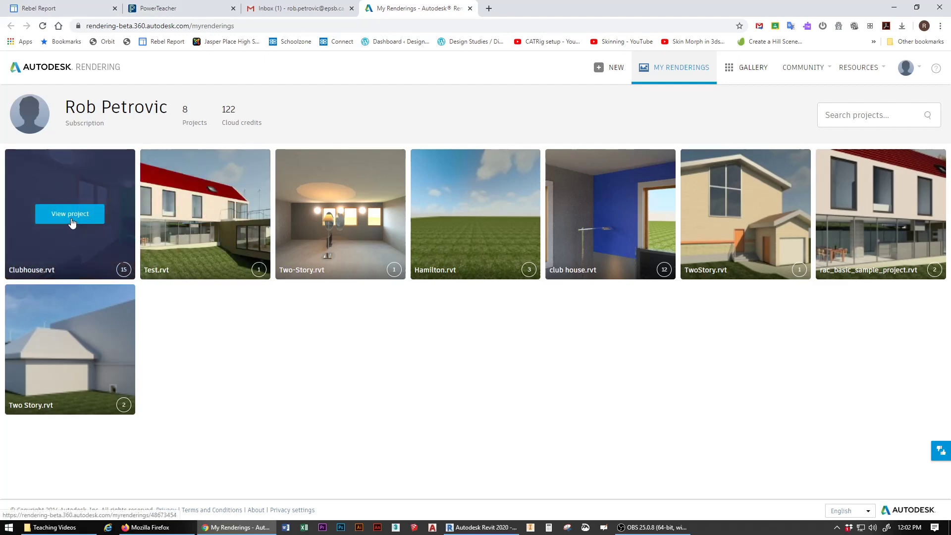
pyautogui.click(71, 218)
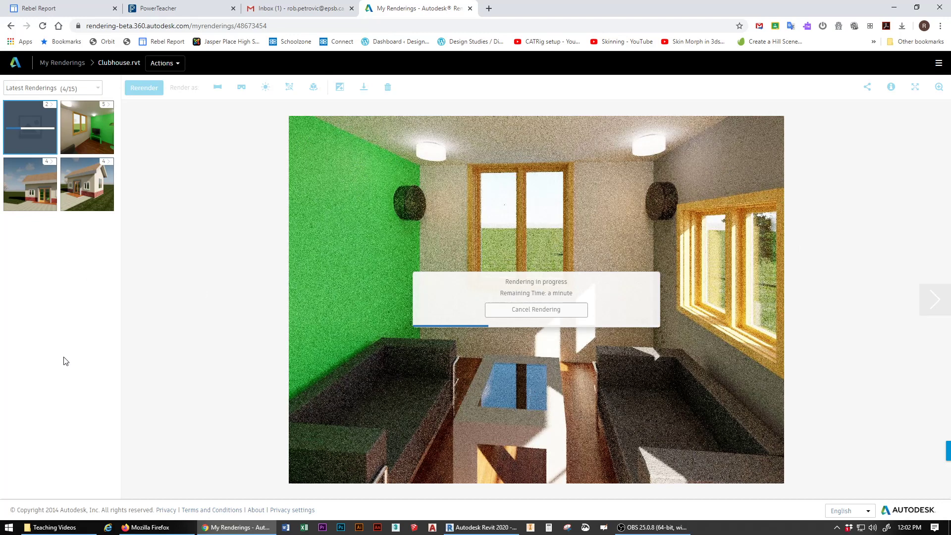
pyautogui.click(31, 185)
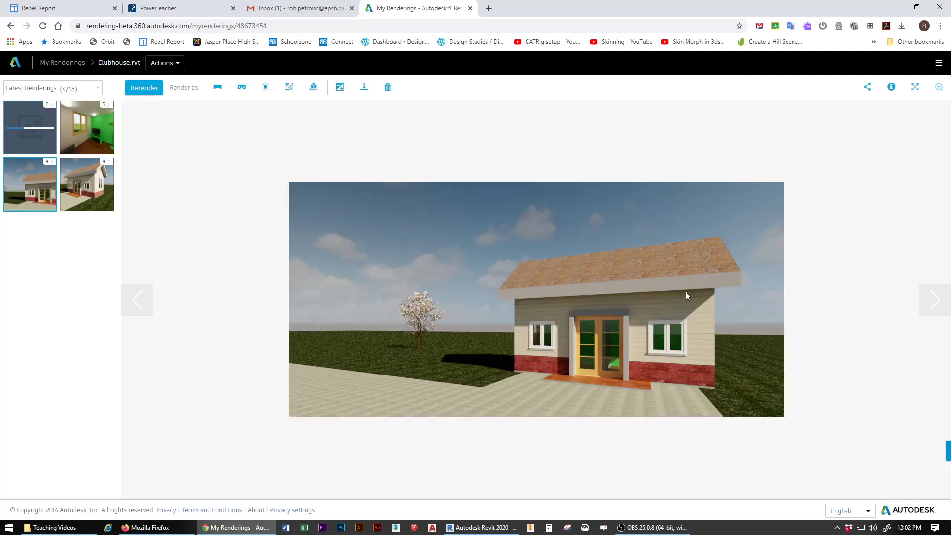
pyautogui.click(100, 190)
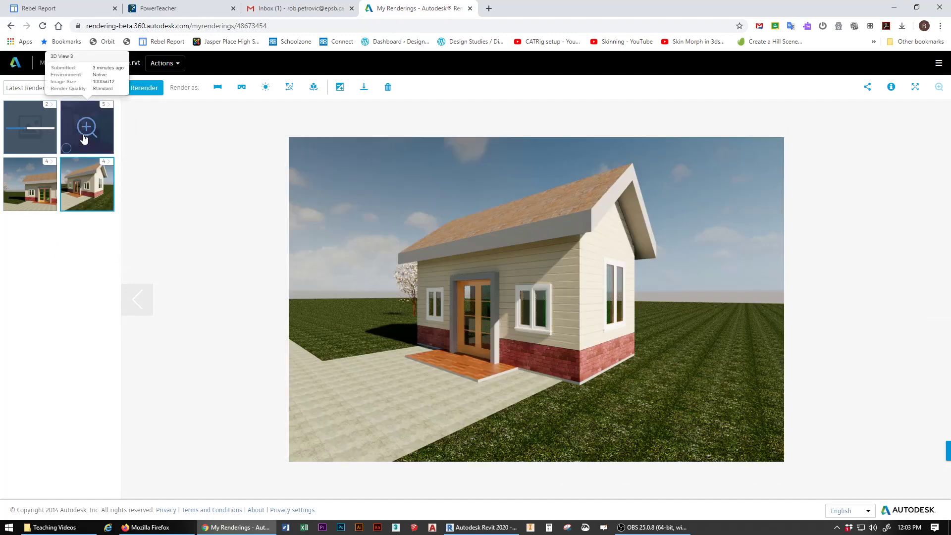
pyautogui.click(85, 124)
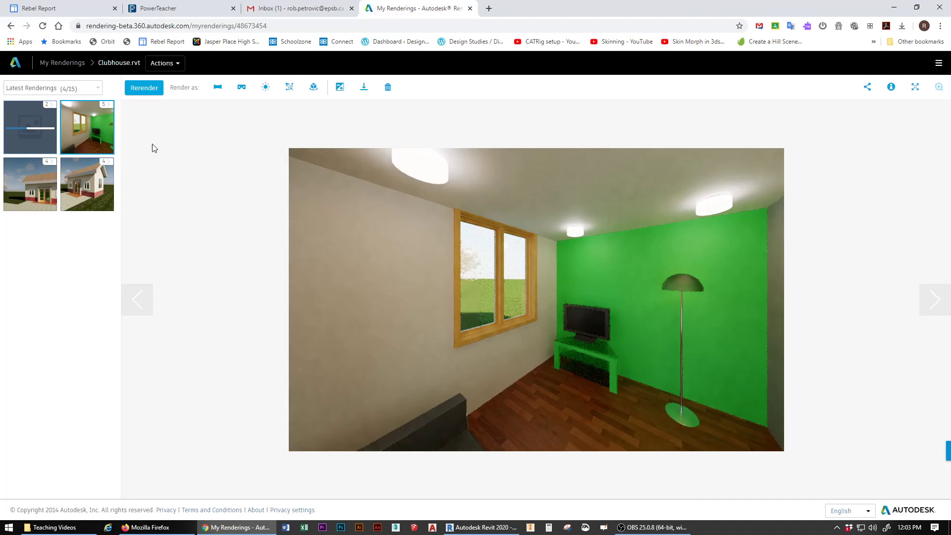
pyautogui.click(20, 148)
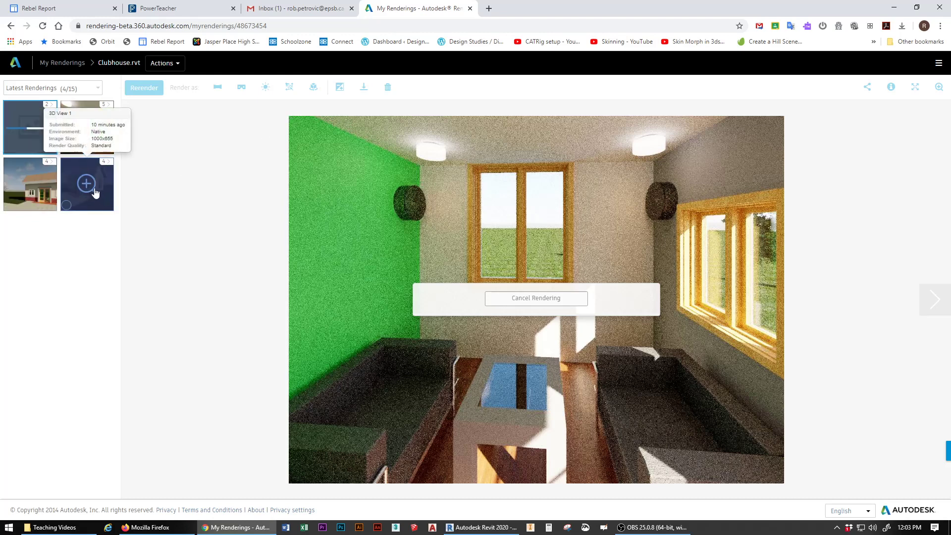
pyautogui.click(93, 193)
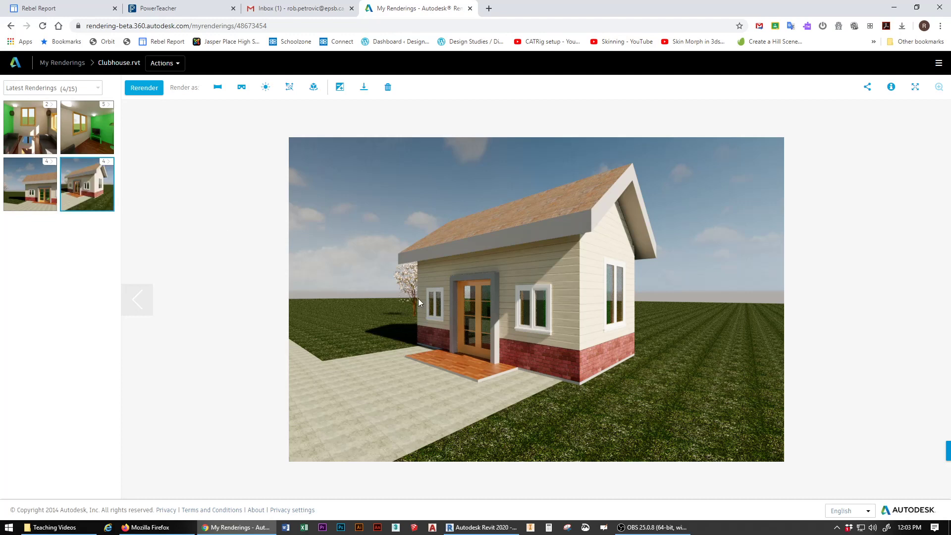
pyautogui.click(10, 528)
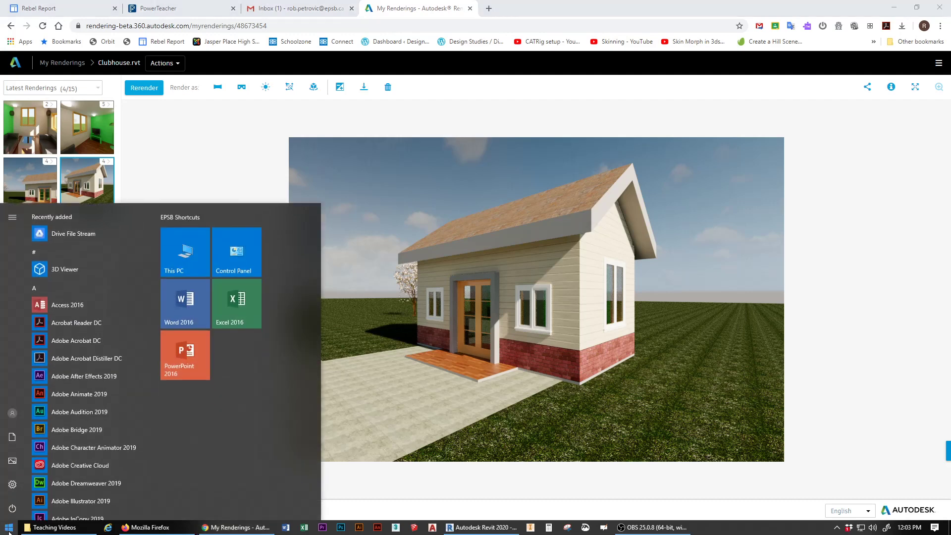
# Step: Capture the exterior clubhouse rendering with Snipping Tool, found by searching 'snip', then close it
pyautogui.write('snip')
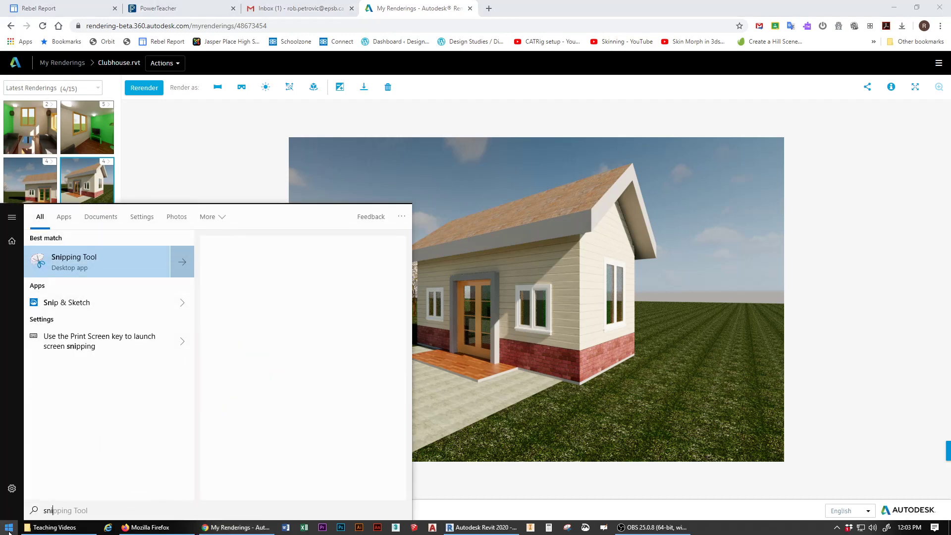
pyautogui.click(99, 263)
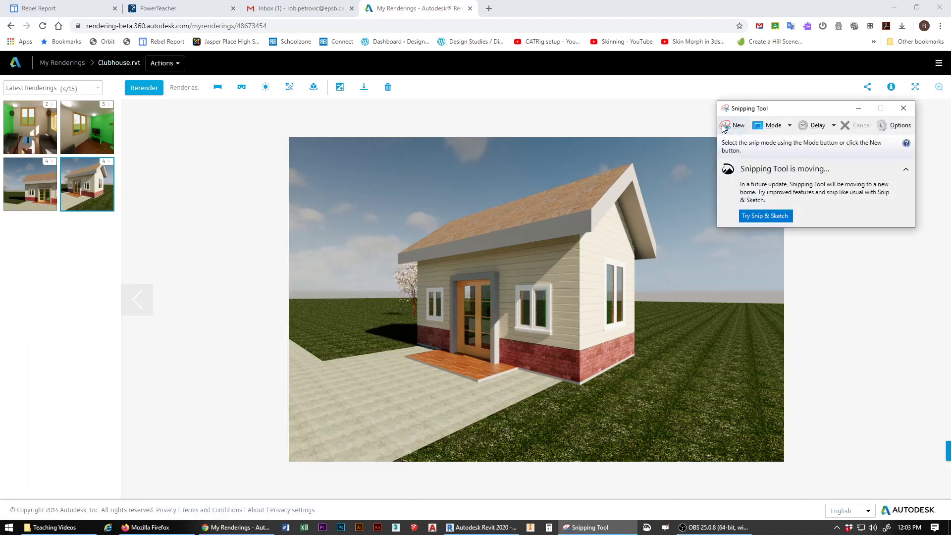
pyautogui.click(734, 125)
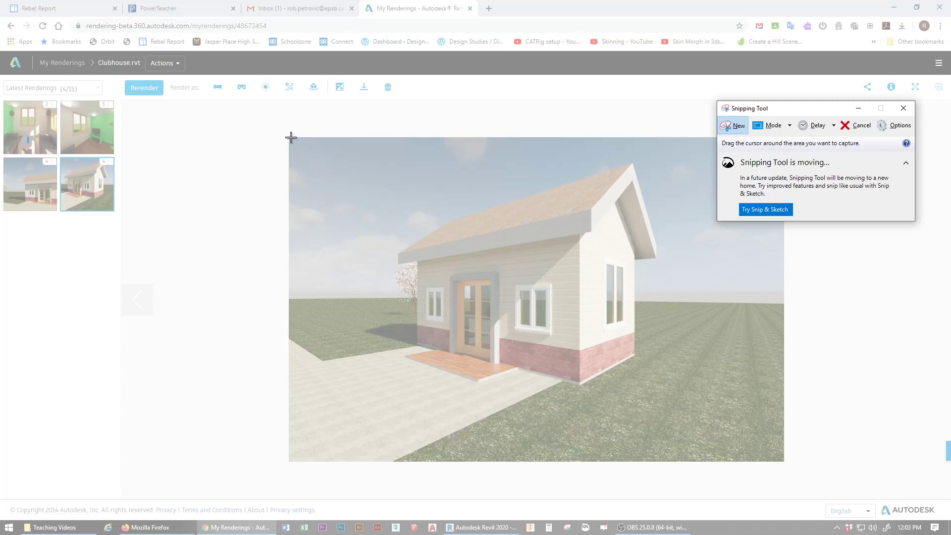
pyautogui.moveTo(291, 138); pyautogui.dragTo(780, 460)
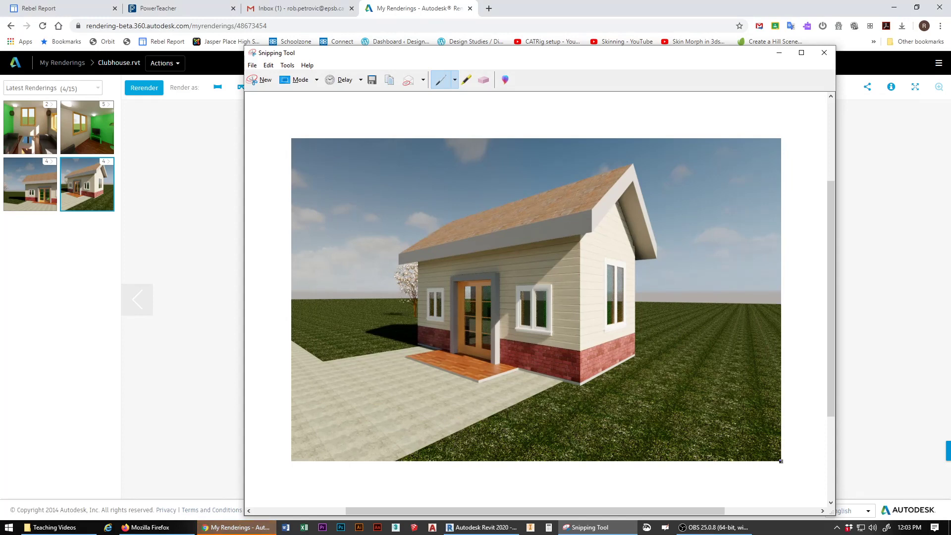
pyautogui.click(822, 55)
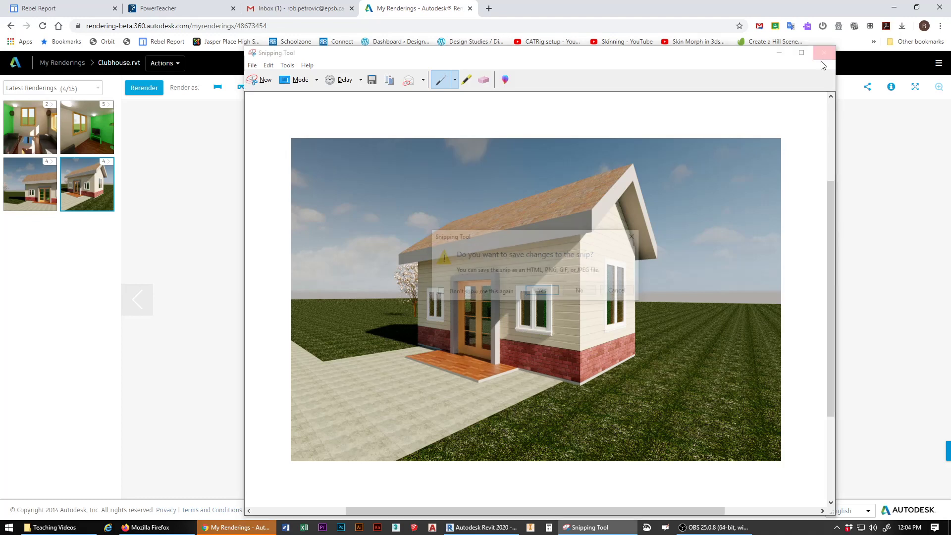
# Step: Discard the snip, download the exterior rendering as a JPEG, and show it in its folder
pyautogui.click(578, 292)
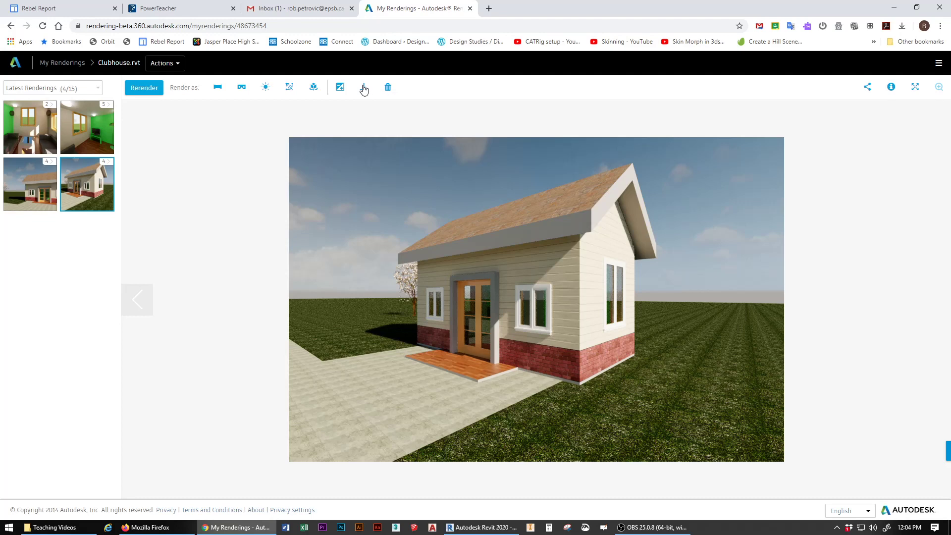
pyautogui.click(363, 88)
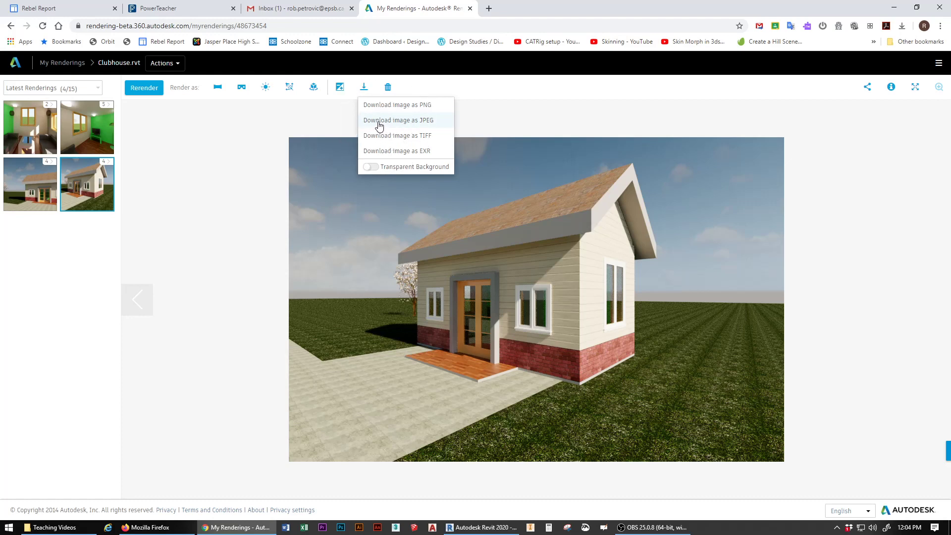
pyautogui.click(396, 121)
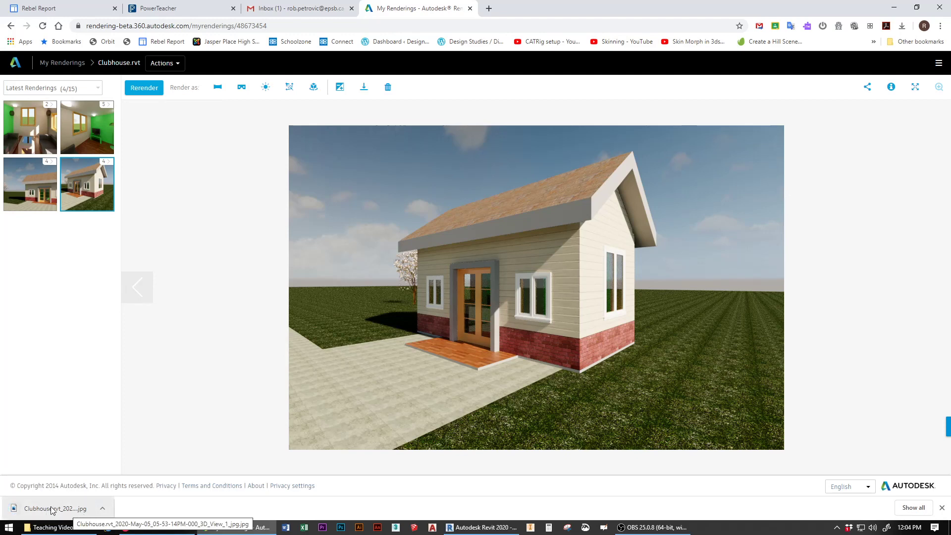
pyautogui.click(102, 512)
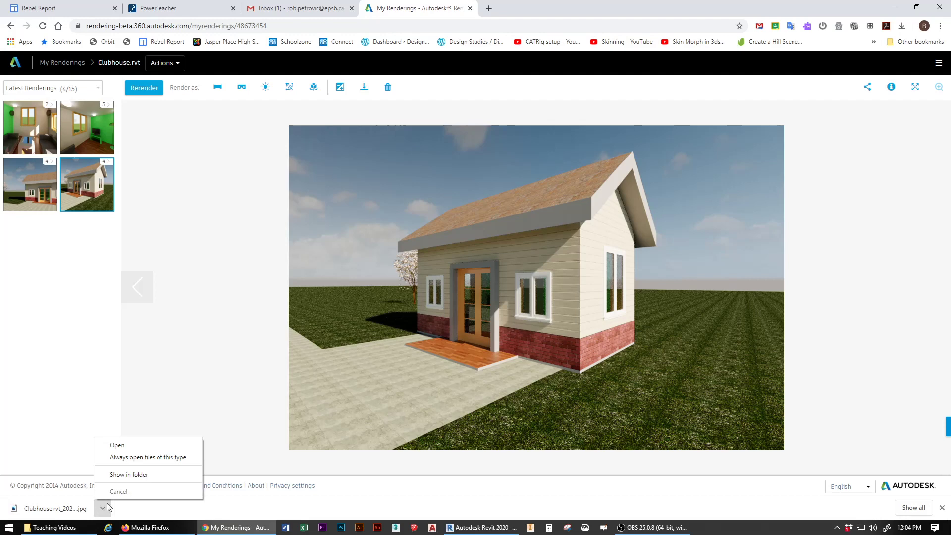
pyautogui.click(129, 476)
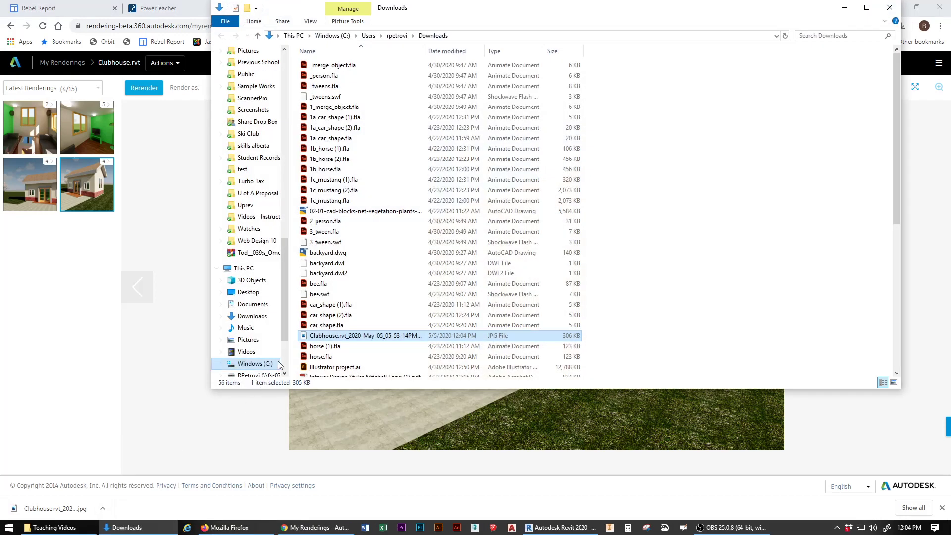
# Step: Cancel renaming the Clubhouse JPEG to keep its original name, then return to the browser's rendering gallery
pyautogui.rightClick(329, 339)
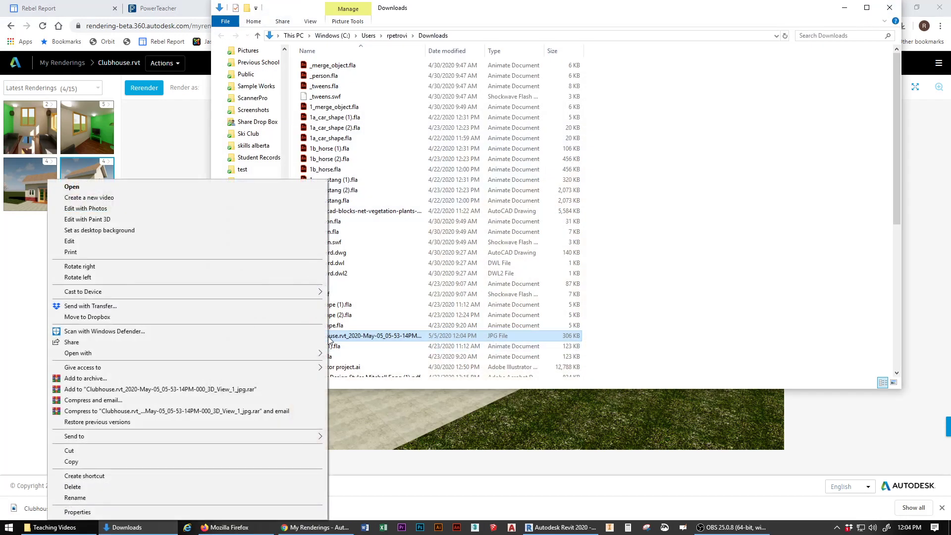
pyautogui.click(109, 498)
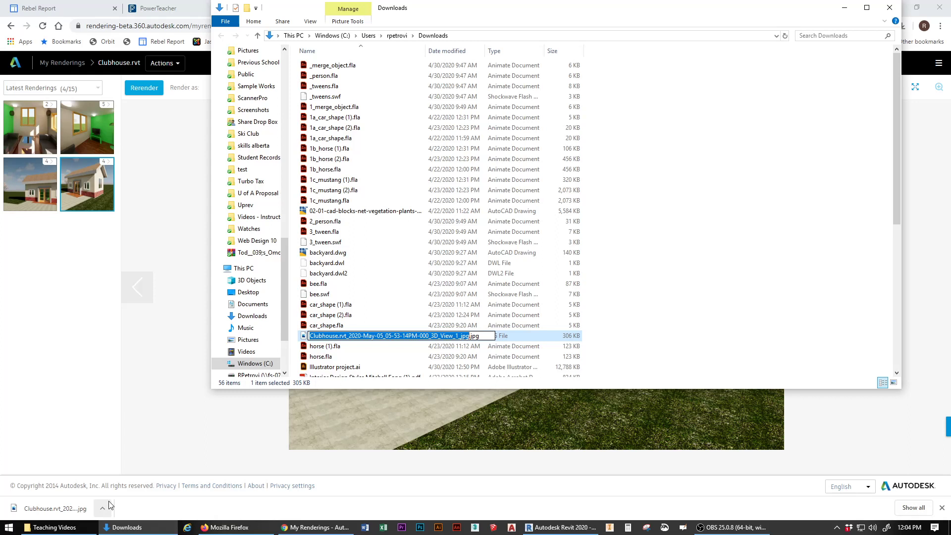
pyautogui.press('Return')
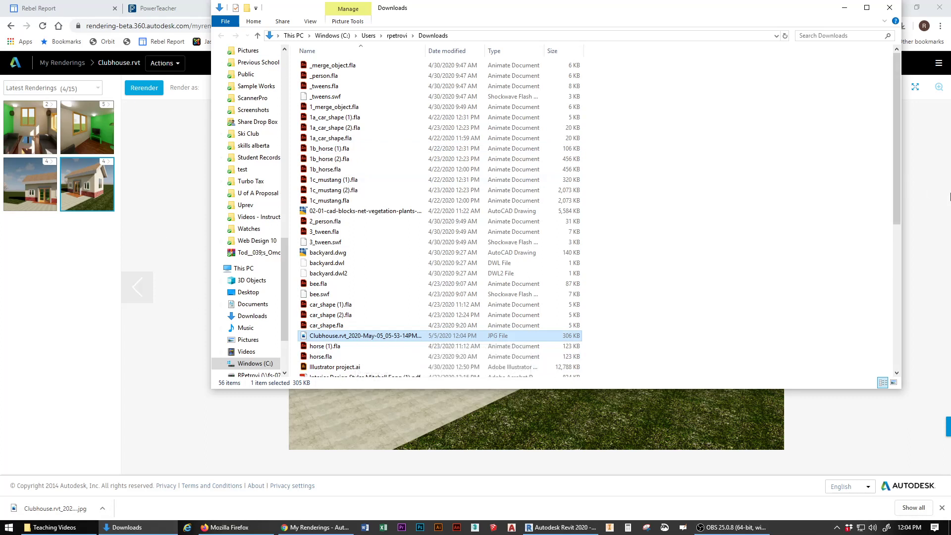
pyautogui.click(176, 303)
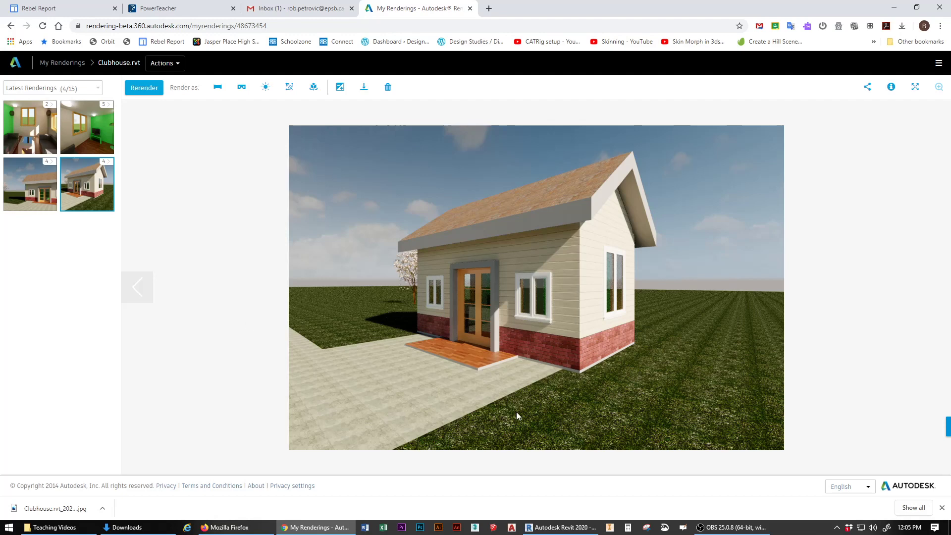
# Step: Switch from the browser back to the Clubhouse model in Revit 2020
pyautogui.click(561, 527)
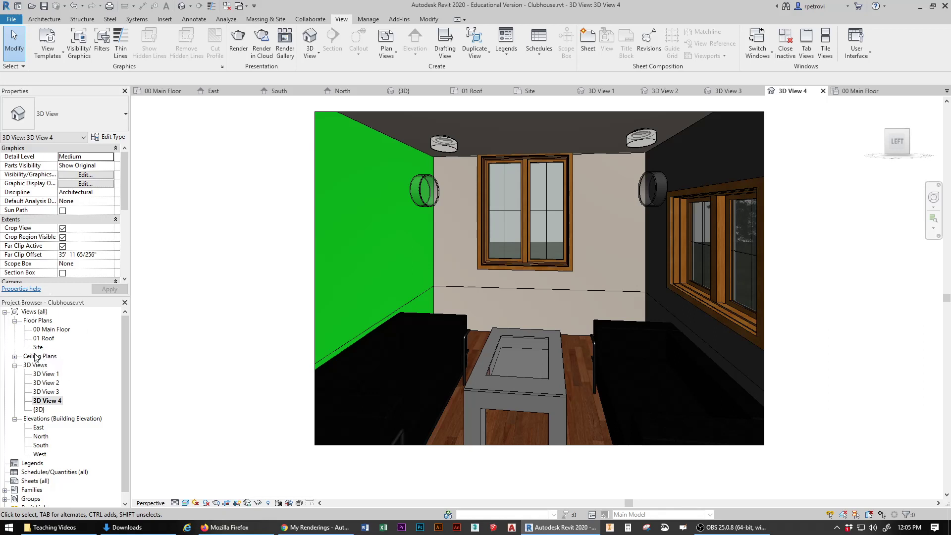
# Step: Open the 00 Main Floor plan view and start, then cancel, Room placement without placing any room
pyautogui.click(15, 356)
pyautogui.click(15, 357)
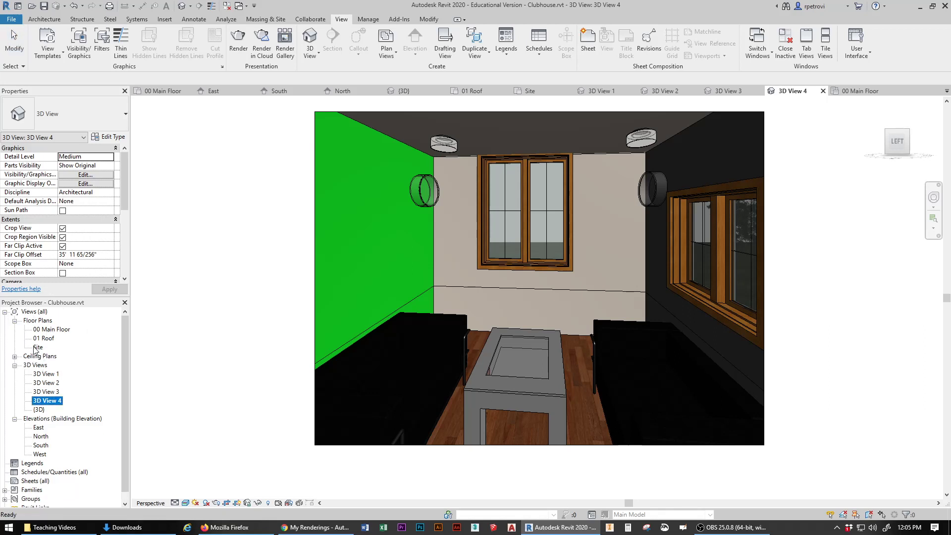
pyautogui.doubleClick(69, 330)
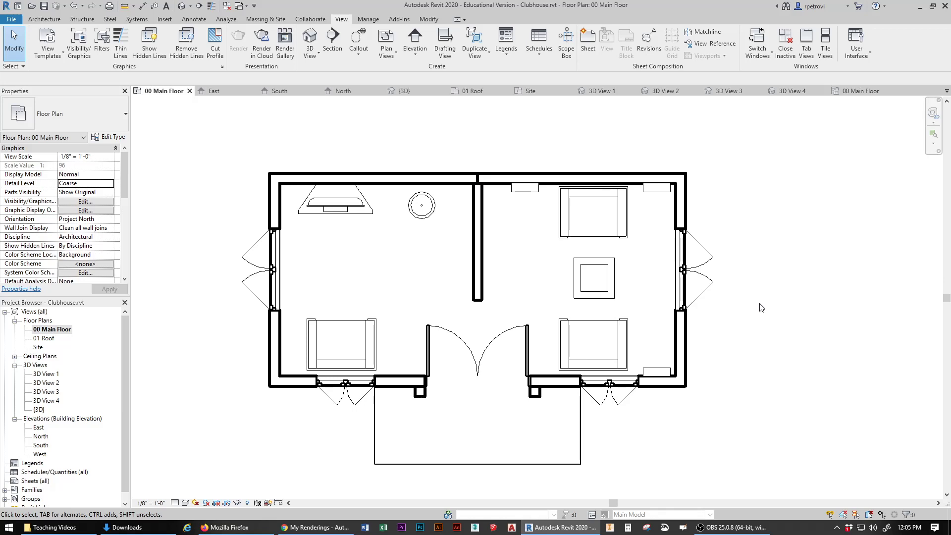
pyautogui.click(45, 20)
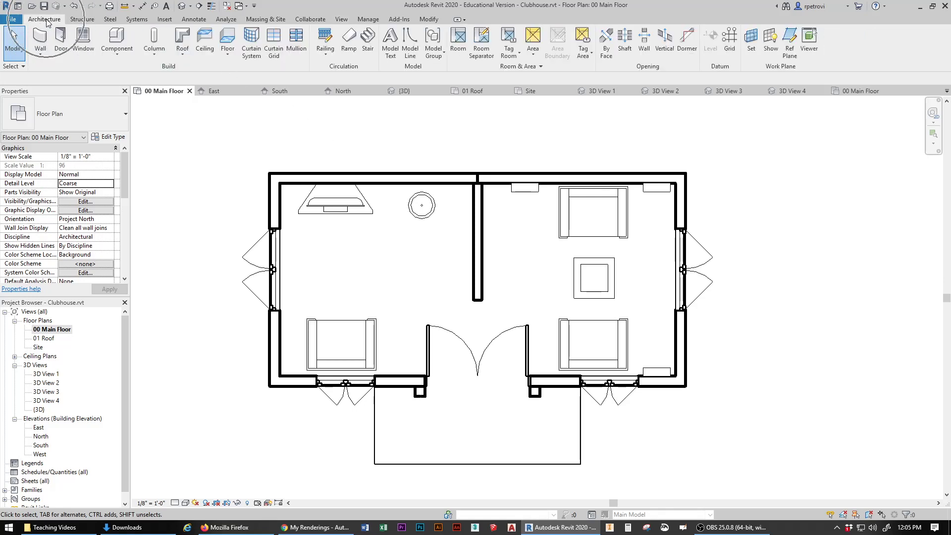
pyautogui.click(462, 42)
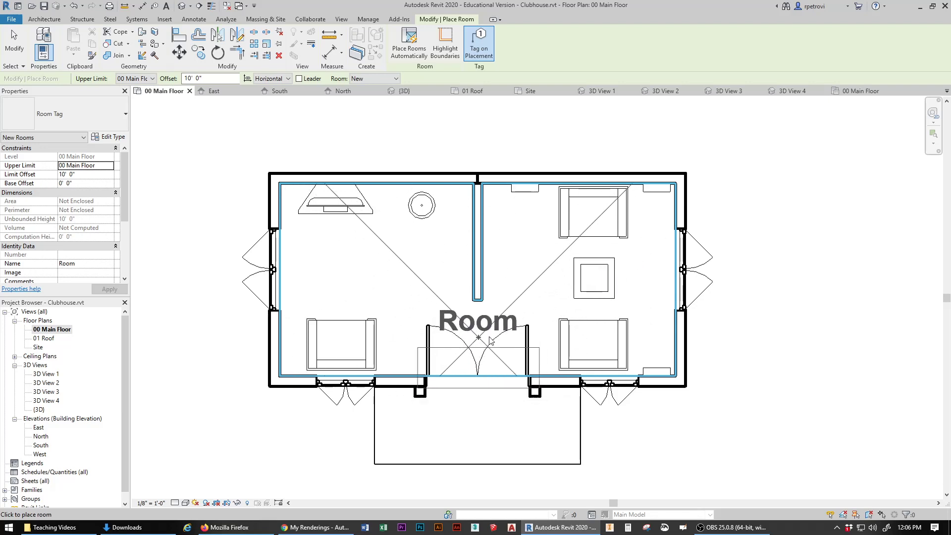
pyautogui.press('Escape')
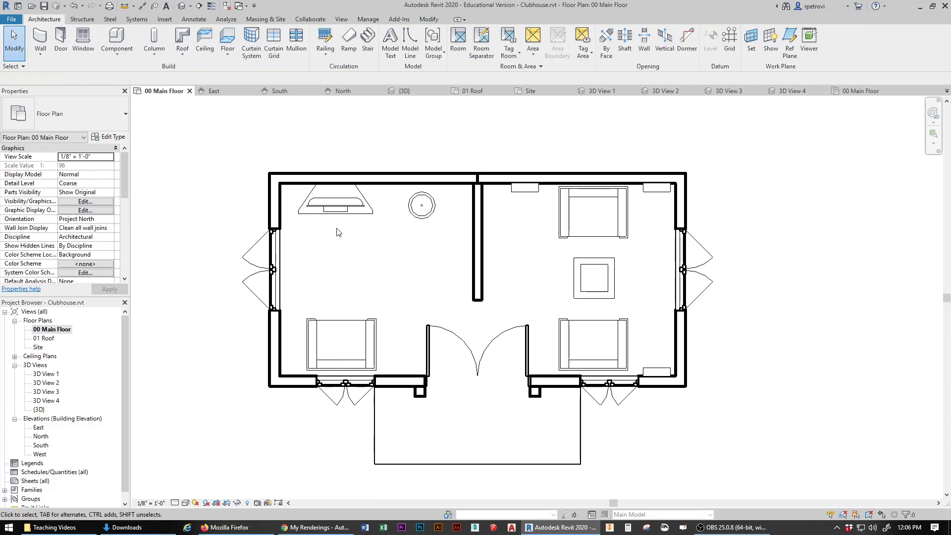
# Step: Draw a room separation line from the partition wall's end to the exterior wall
pyautogui.click(483, 40)
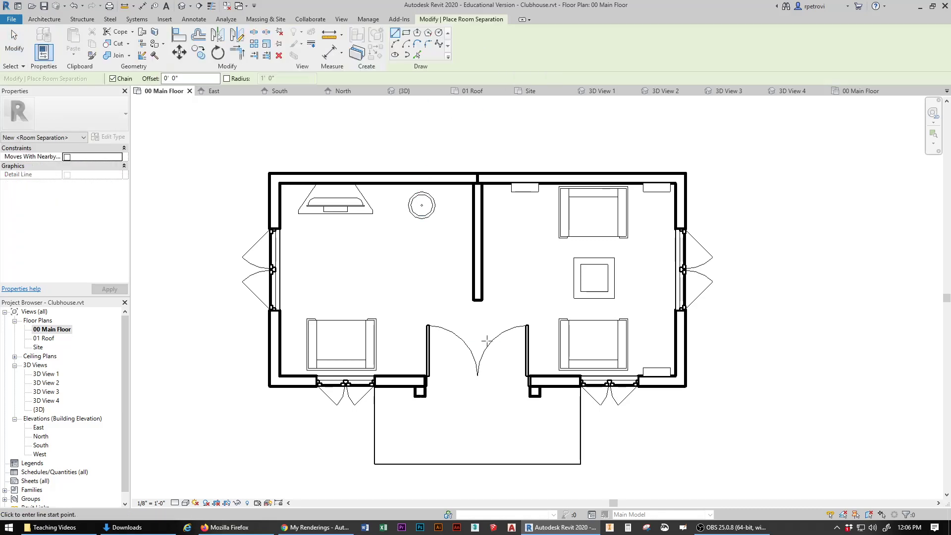
pyautogui.click(476, 302)
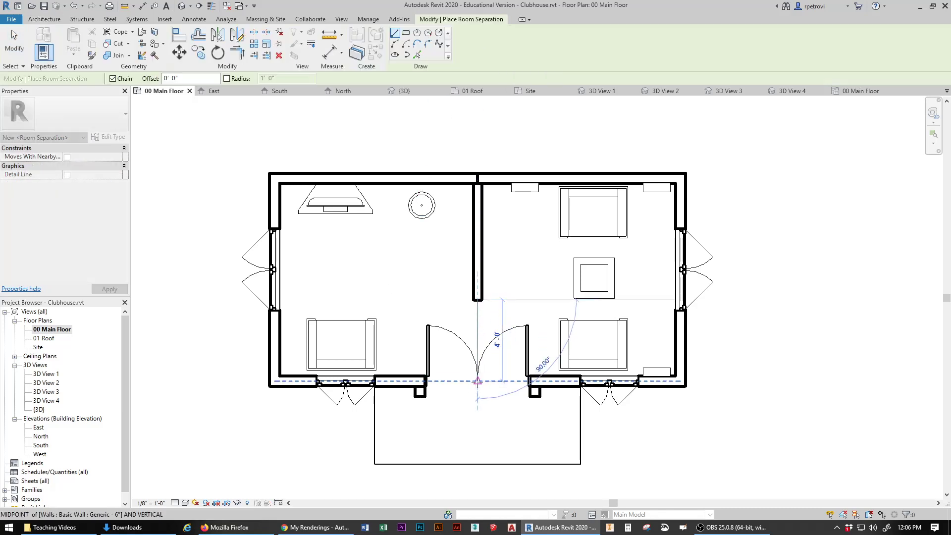
pyautogui.click(476, 381)
pyautogui.press('Escape')
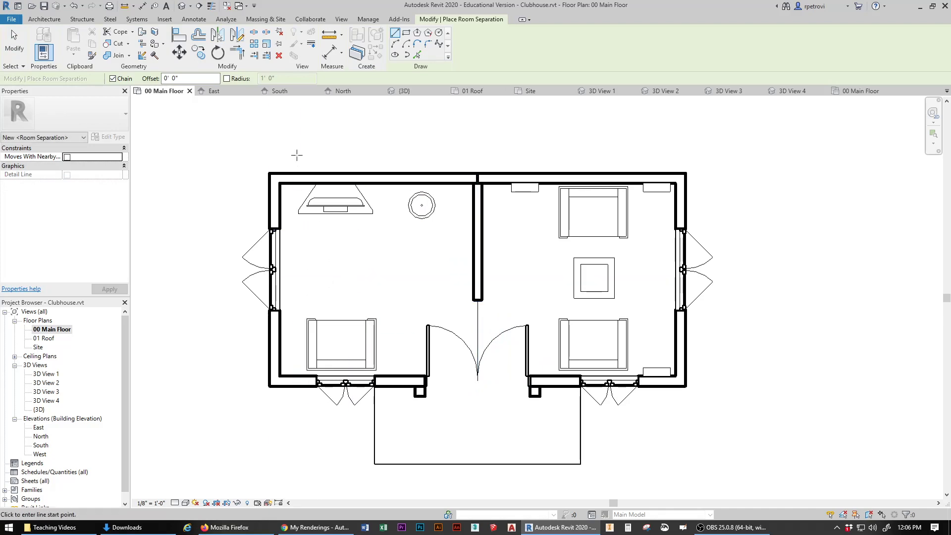
pyautogui.click(14, 42)
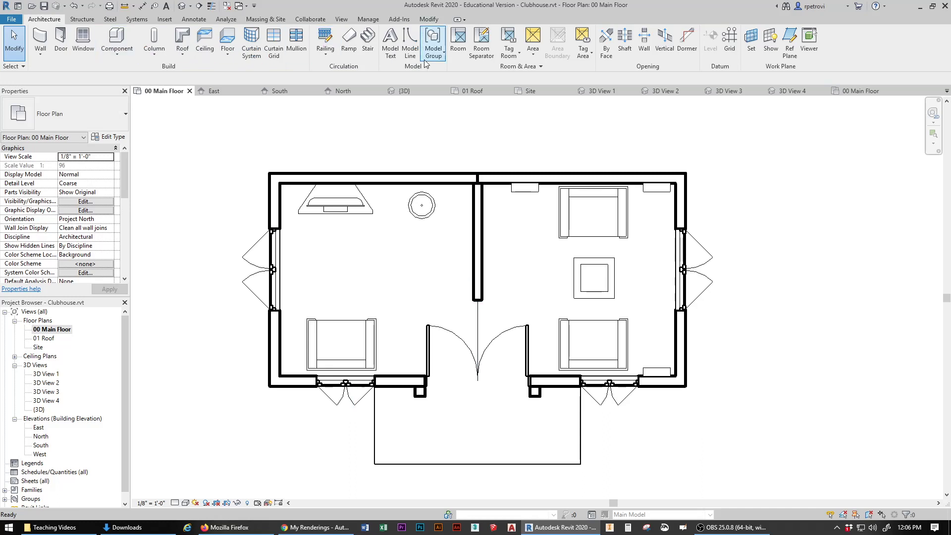
# Step: Place rooms in the left and right spaces of the main floor plan
pyautogui.click(458, 42)
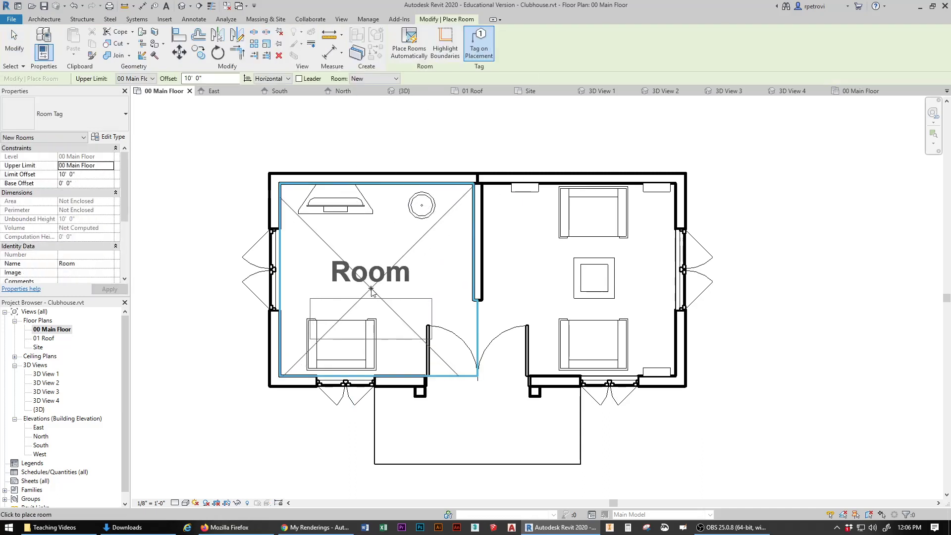
pyautogui.click(371, 290)
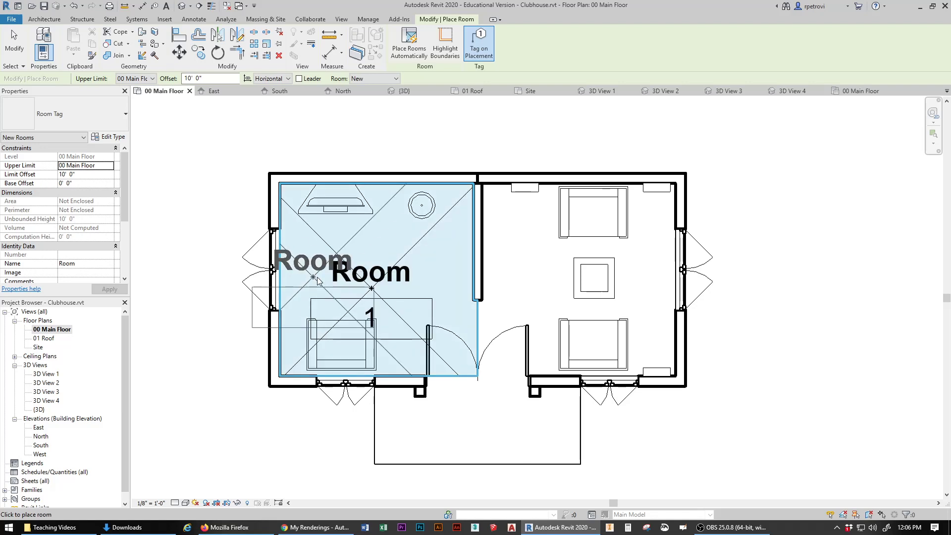
pyautogui.click(582, 293)
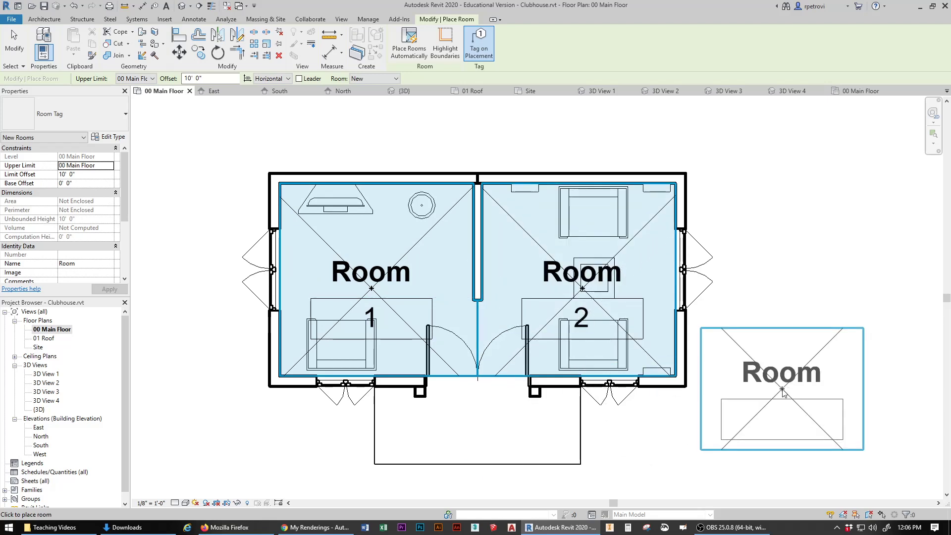
pyautogui.press('Escape')
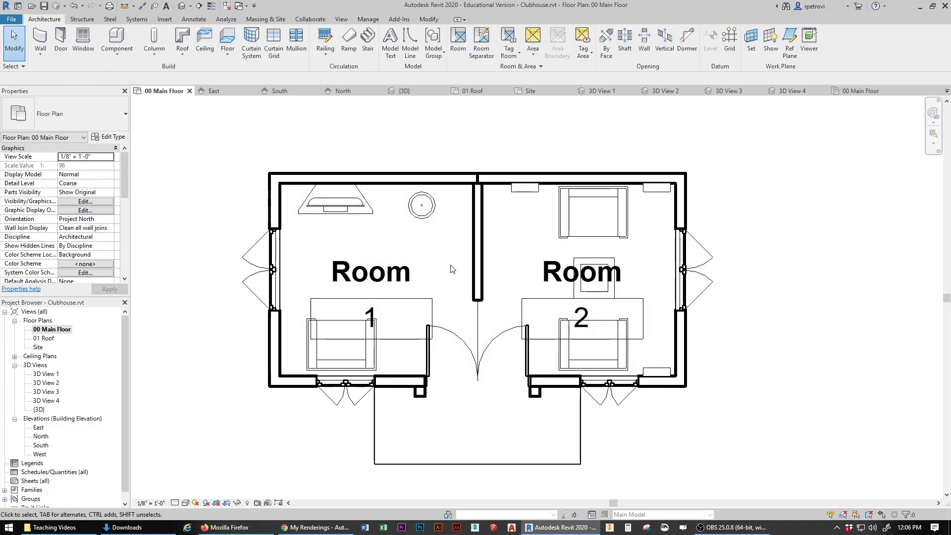
# Step: Rename the left room's tag label to COOL SIDE
pyautogui.click(380, 276)
pyautogui.click(380, 275)
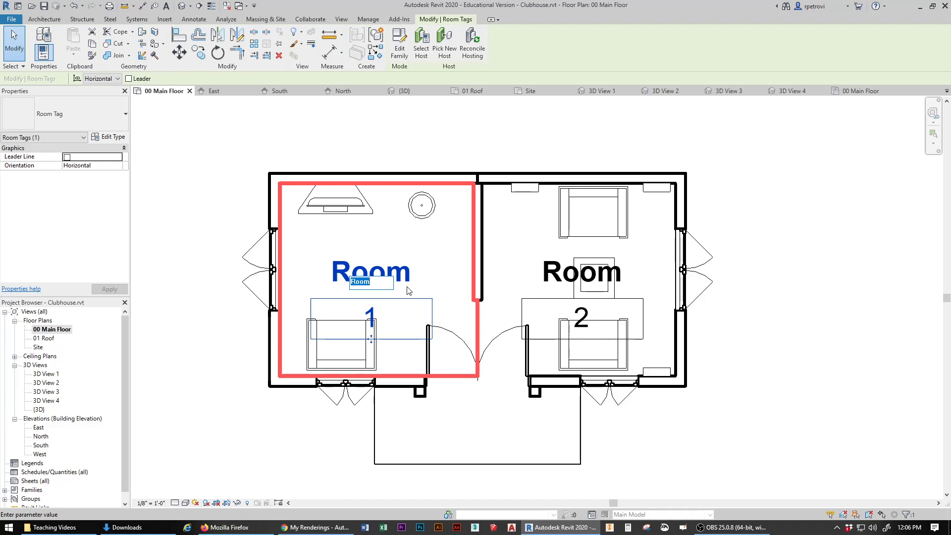
pyautogui.write('COOL SIDE')
pyautogui.click(784, 210)
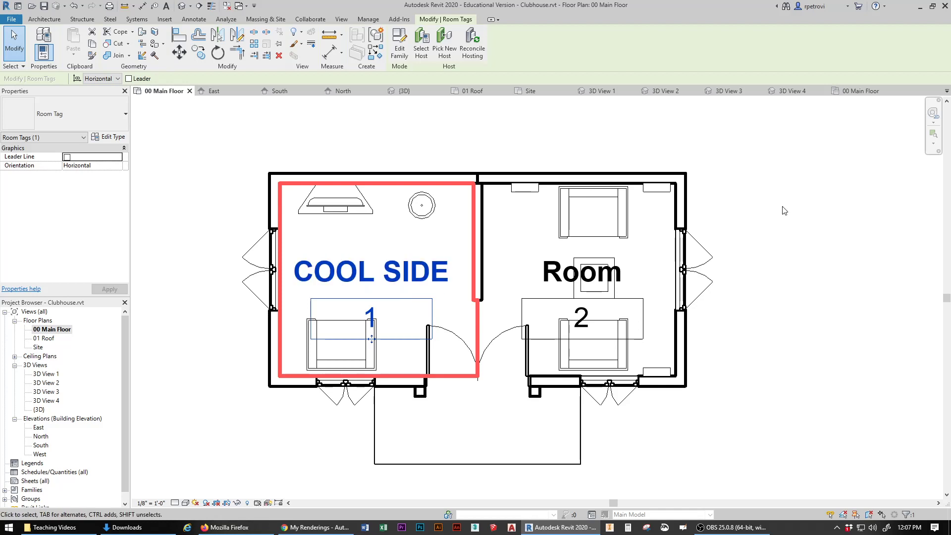
# Step: Rename the right room's tag label to COOLER SIDE and select the tag for repositioning
pyautogui.click(601, 277)
pyautogui.click(601, 278)
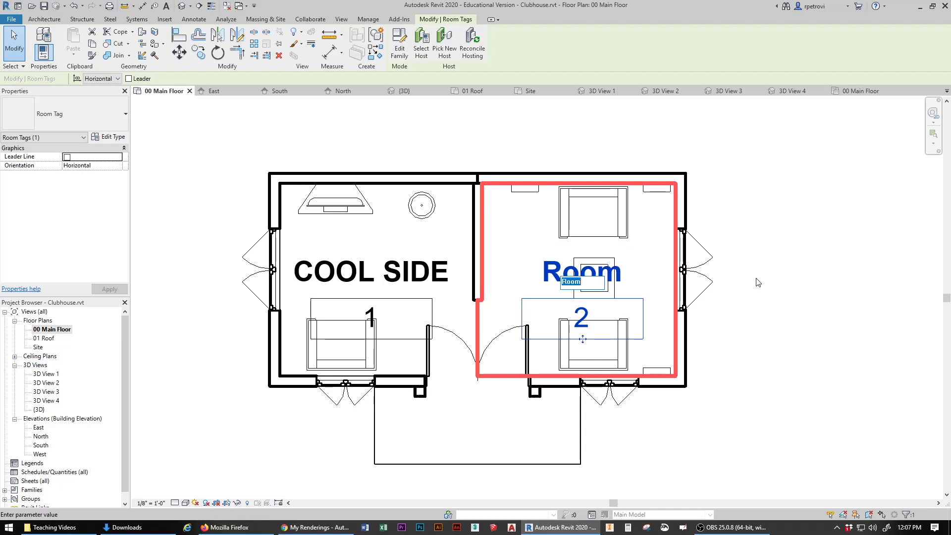
pyautogui.write('CO')
pyautogui.write('OLER SIDE')
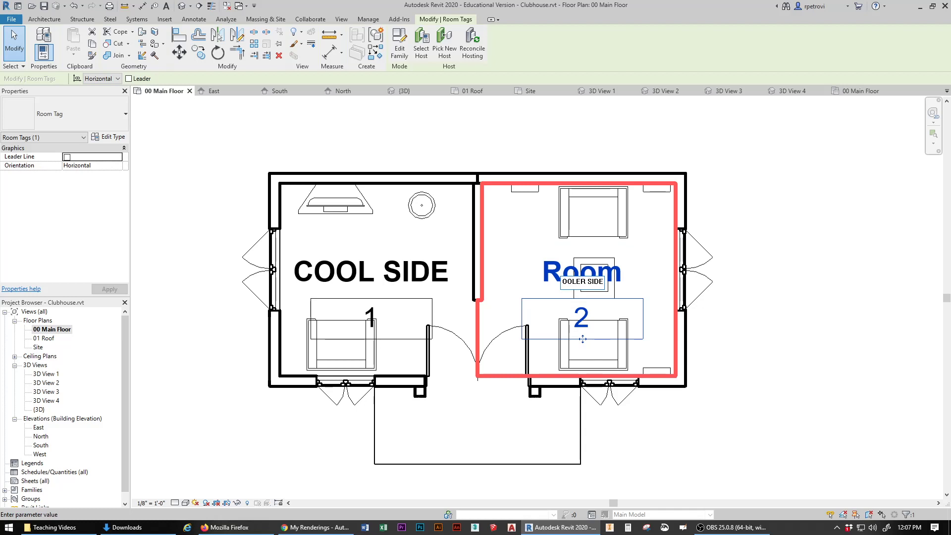
pyautogui.click(803, 198)
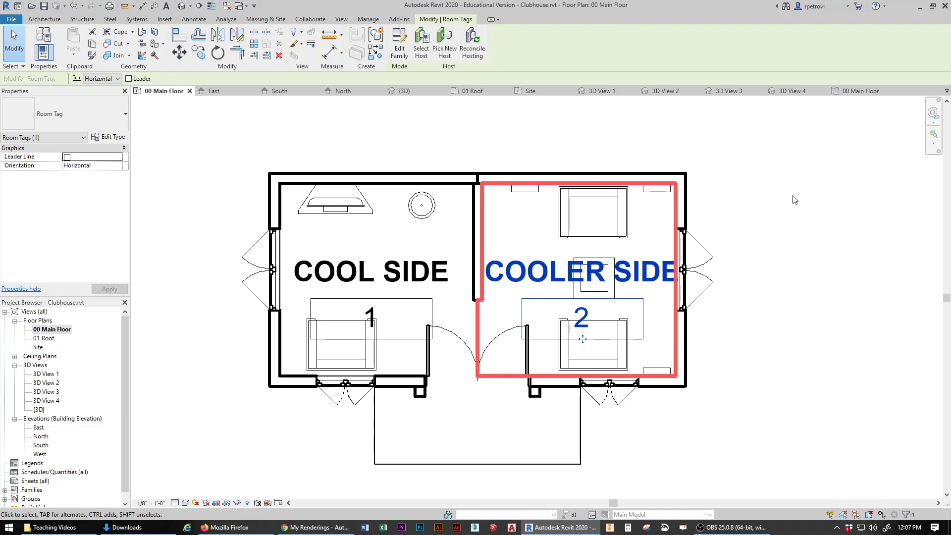
pyautogui.click(556, 275)
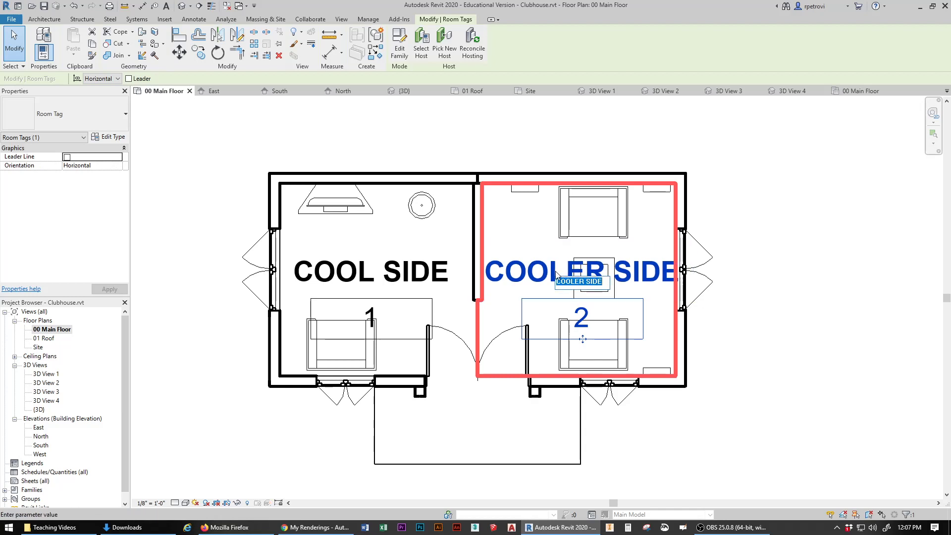
pyautogui.click(507, 124)
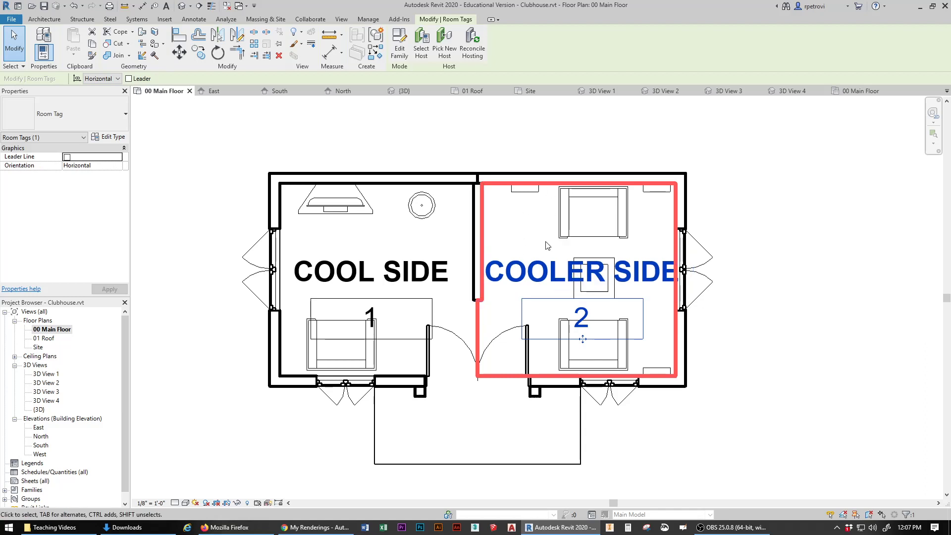
pyautogui.click(502, 276)
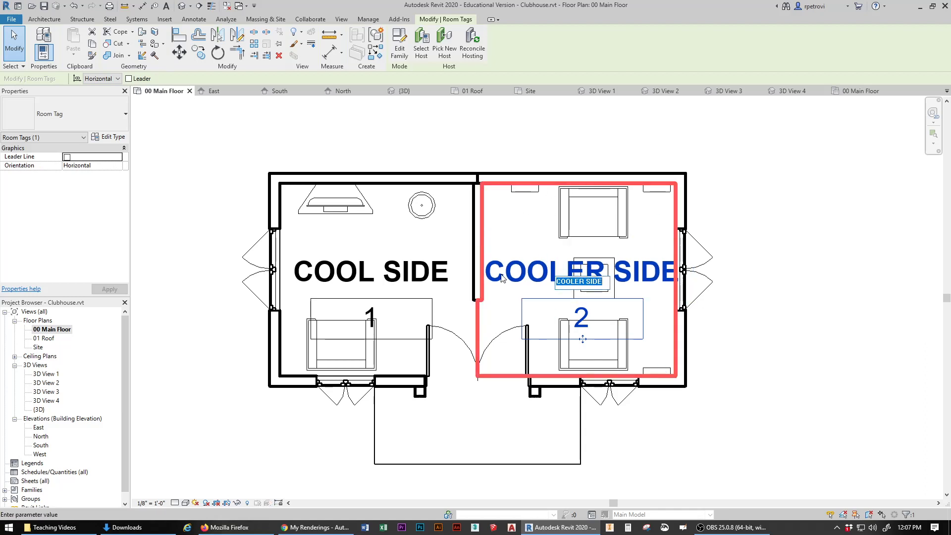
pyautogui.click(526, 253)
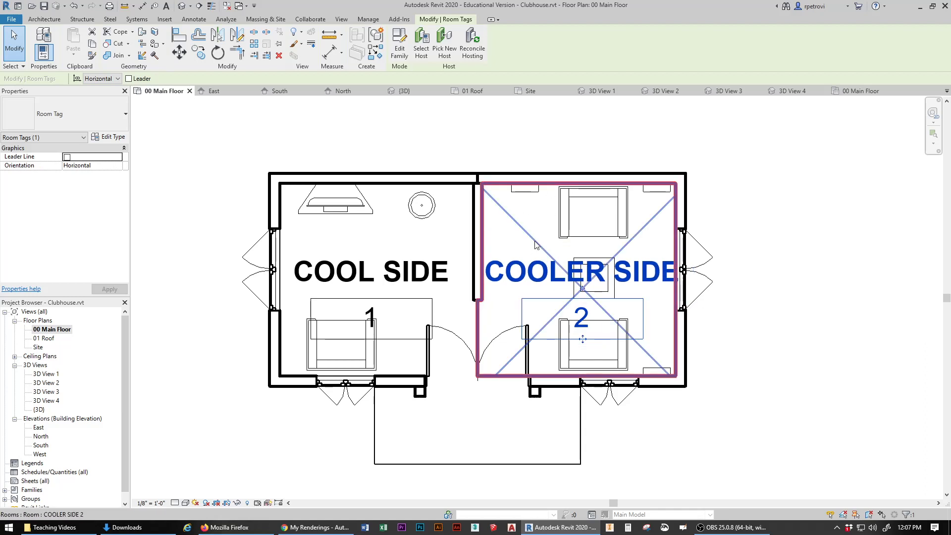
pyautogui.click(666, 482)
# Step: Nudge the COOLER SIDE tag left and change the COOL SIDE room number to 10'x10'
pyautogui.moveTo(660, 280); pyautogui.dragTo(646, 280)
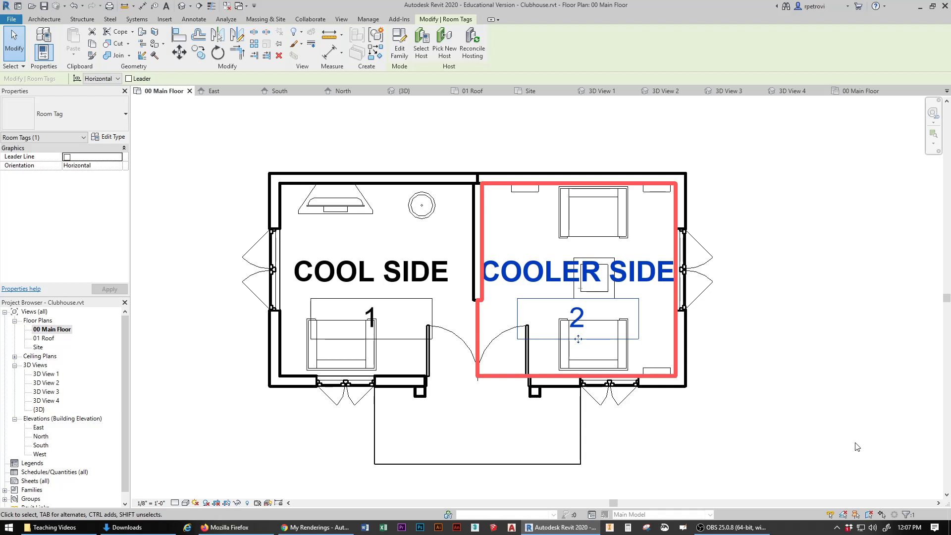
pyautogui.click(372, 321)
pyautogui.click(372, 318)
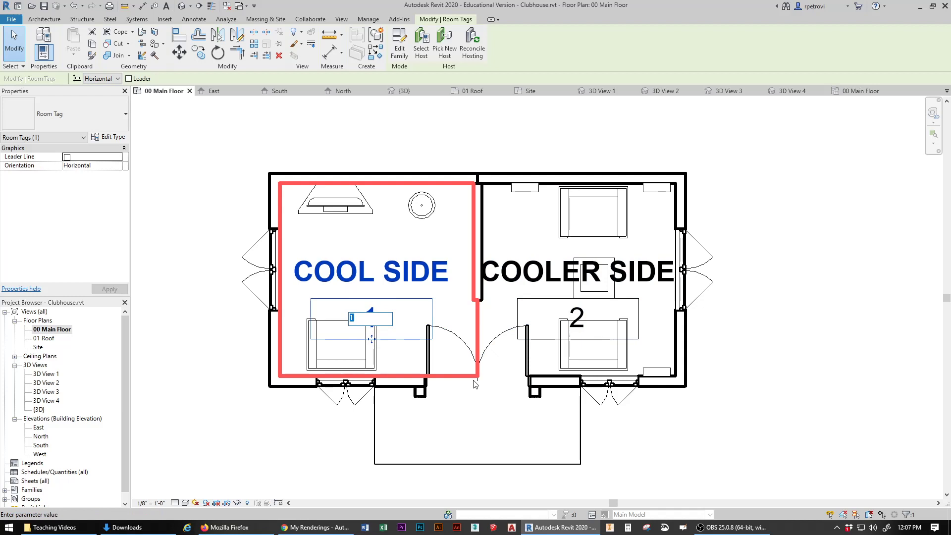
pyautogui.write("10'")
pyautogui.click(776, 173)
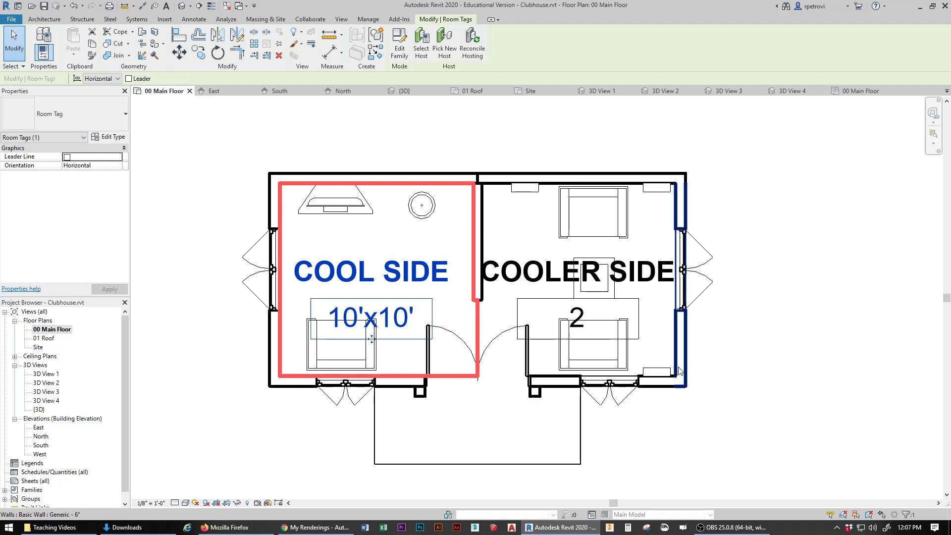
# Step: Change the COOLER SIDE room number to 10'x10', dismissing the duplicate Number warning
pyautogui.click(580, 323)
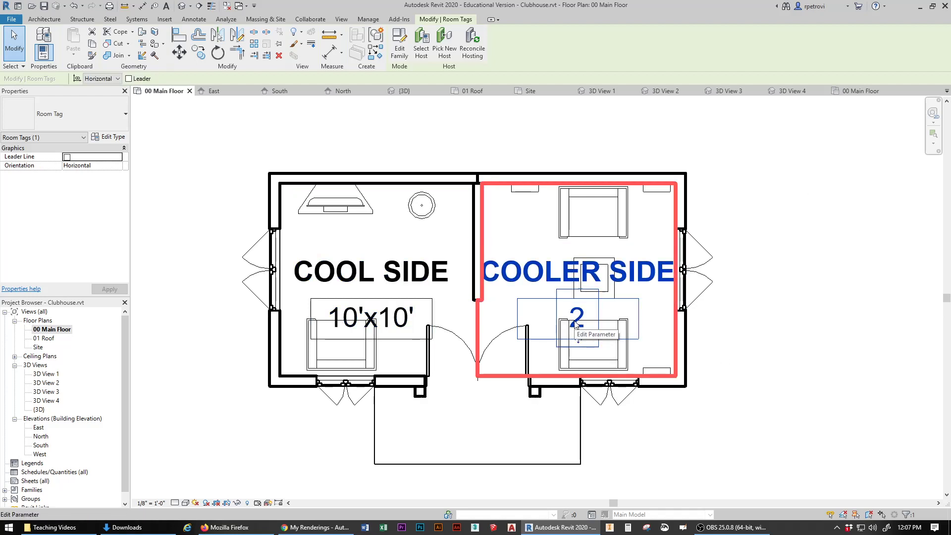
pyautogui.click(575, 320)
pyautogui.write('10')
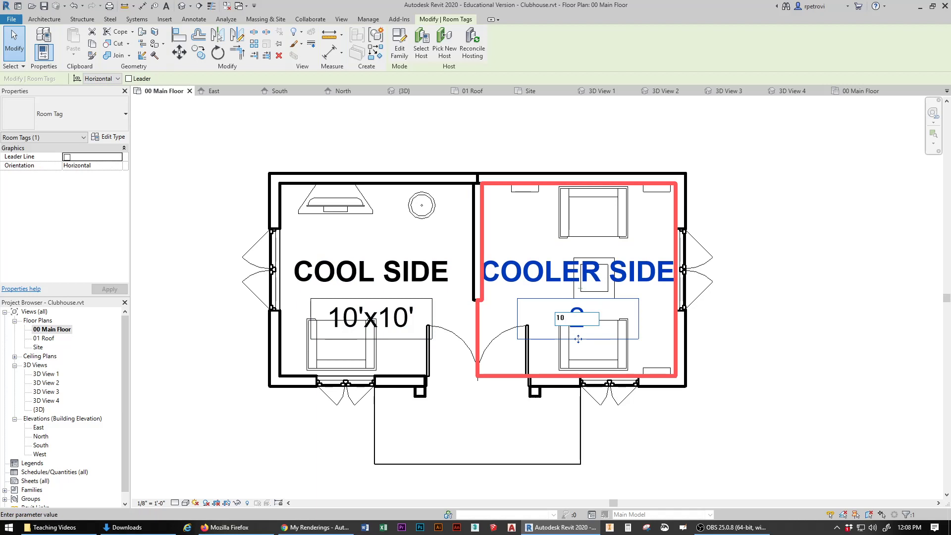
pyautogui.write("'x10'")
pyautogui.click(810, 313)
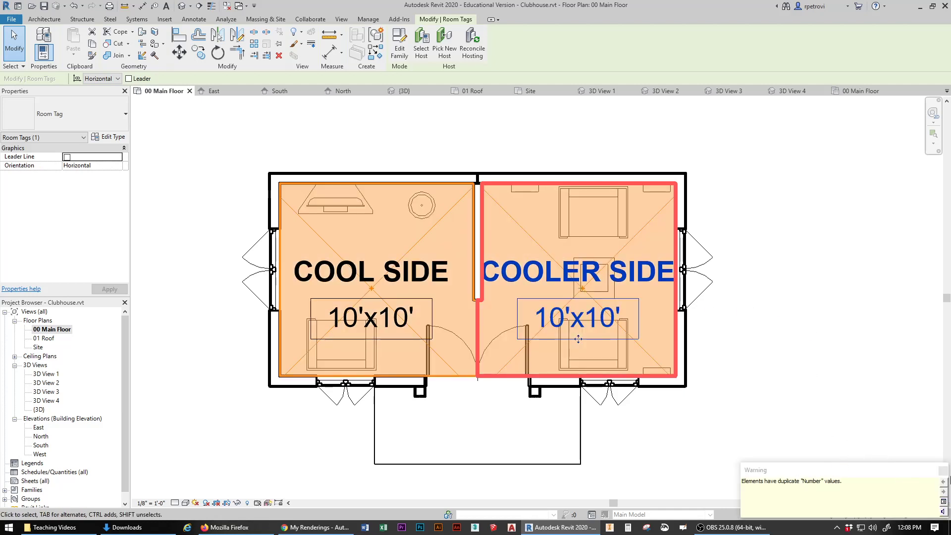
pyautogui.click(942, 471)
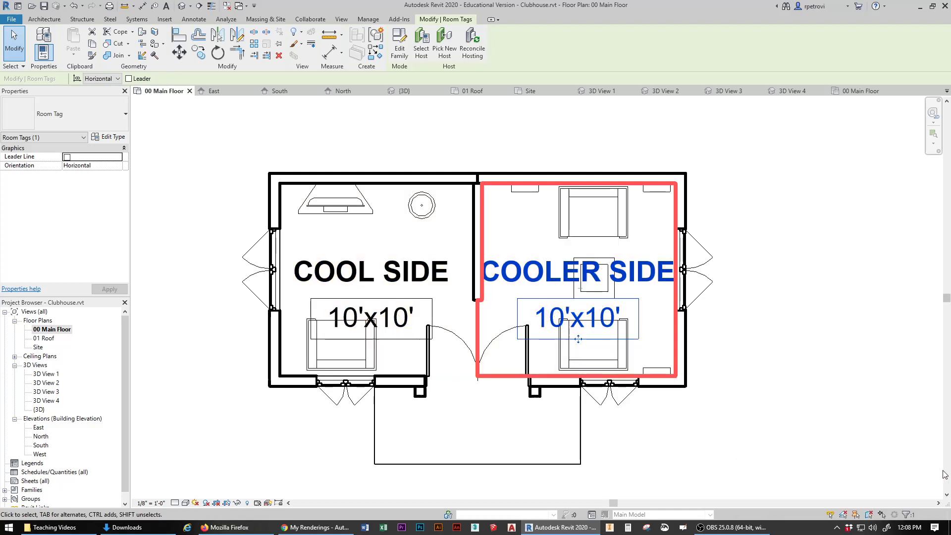
pyautogui.click(592, 145)
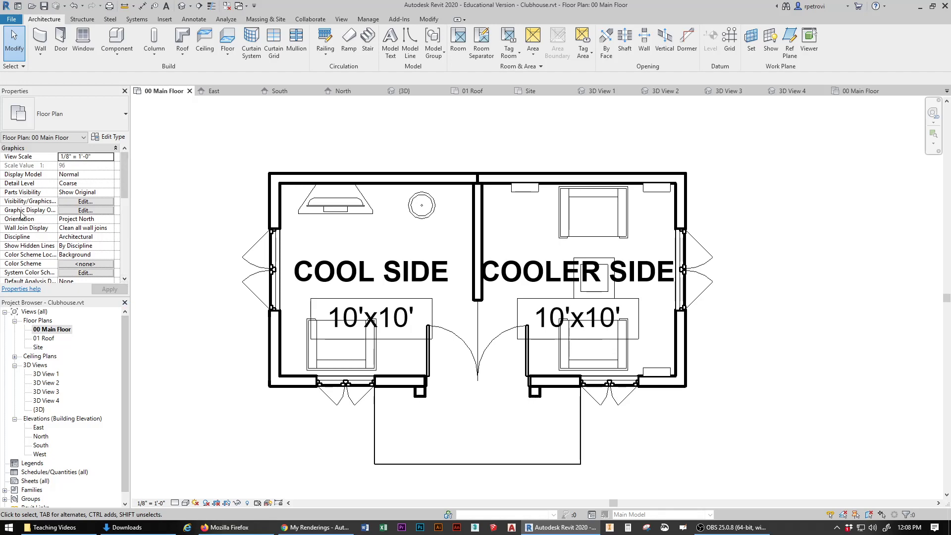
# Step: Override the Walls cut pattern in 00 Main Floor with a <Solid fill> foreground pattern
pyautogui.click(94, 202)
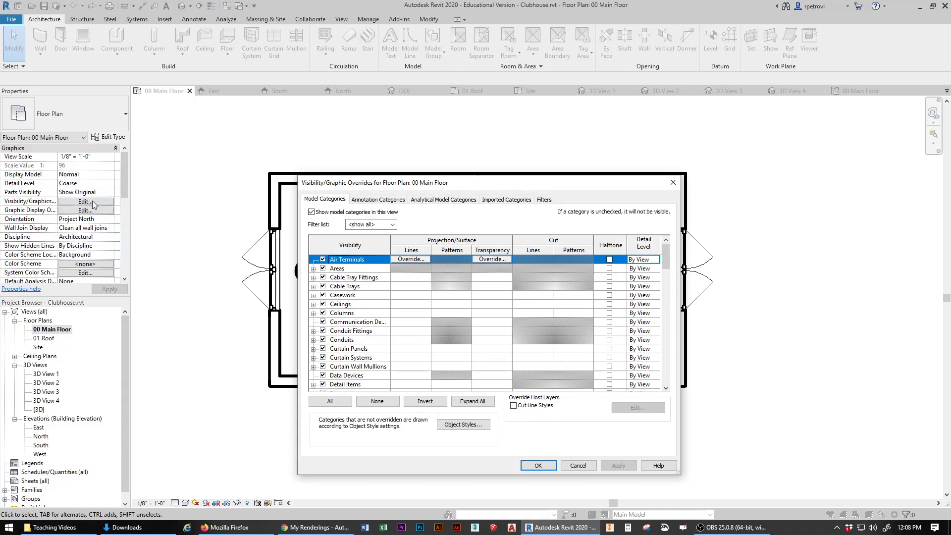
pyautogui.moveTo(666, 256); pyautogui.dragTo(669, 372)
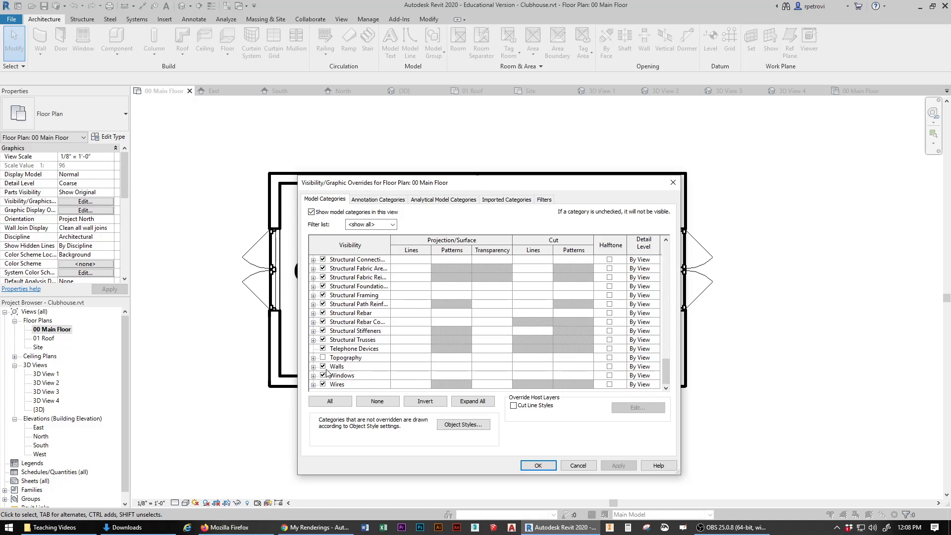
pyautogui.click(572, 370)
pyautogui.click(572, 366)
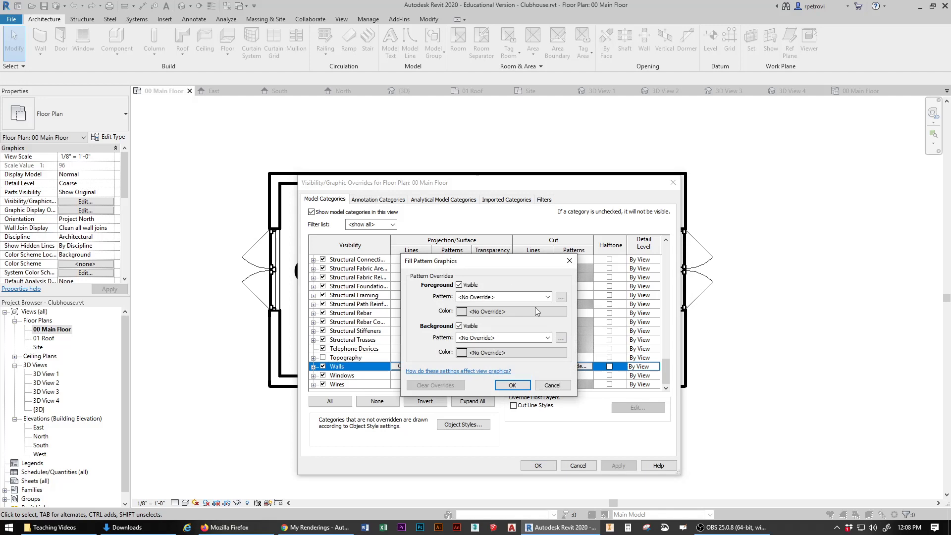
pyautogui.click(548, 297)
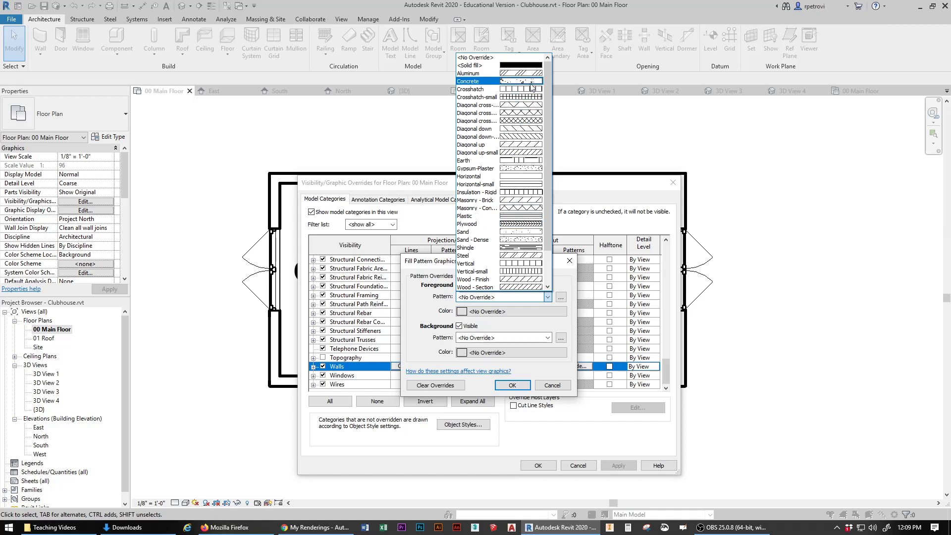
pyautogui.click(520, 66)
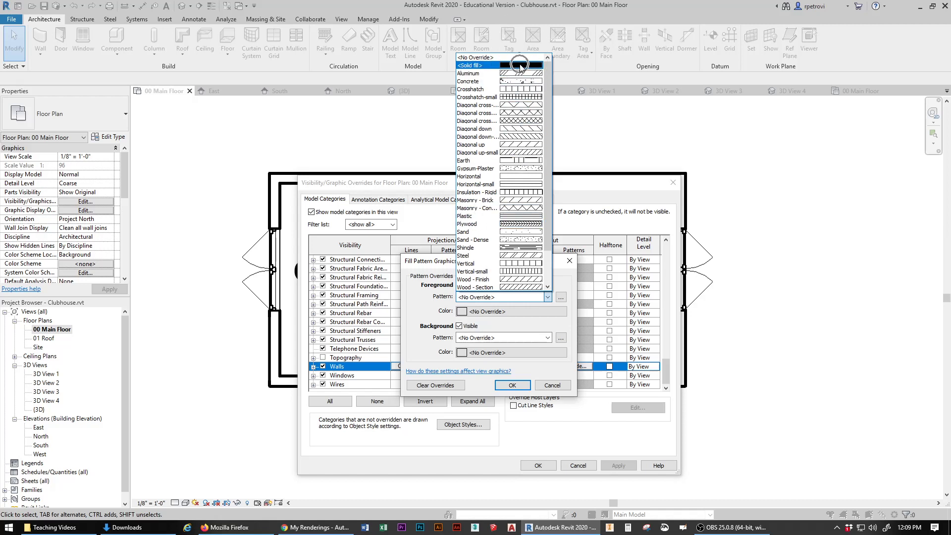
pyautogui.click(523, 386)
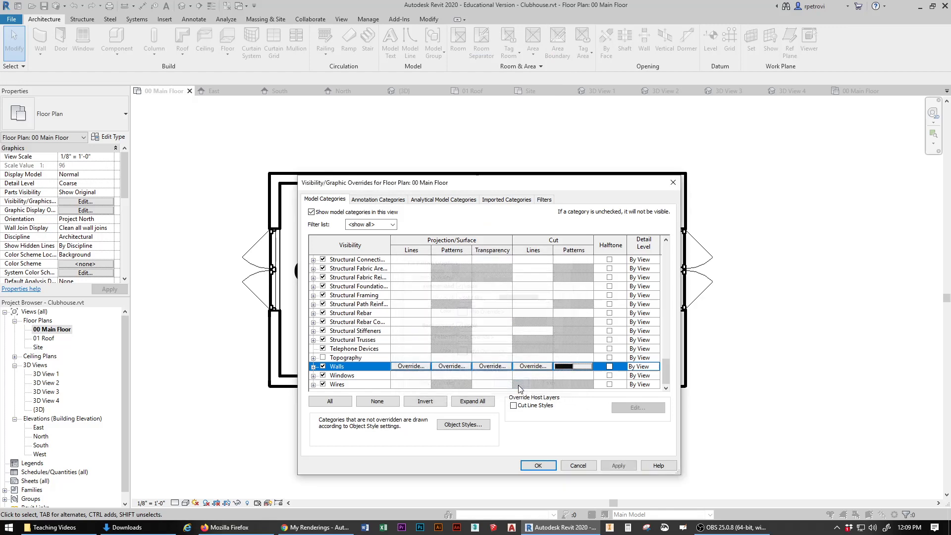
pyautogui.click(536, 466)
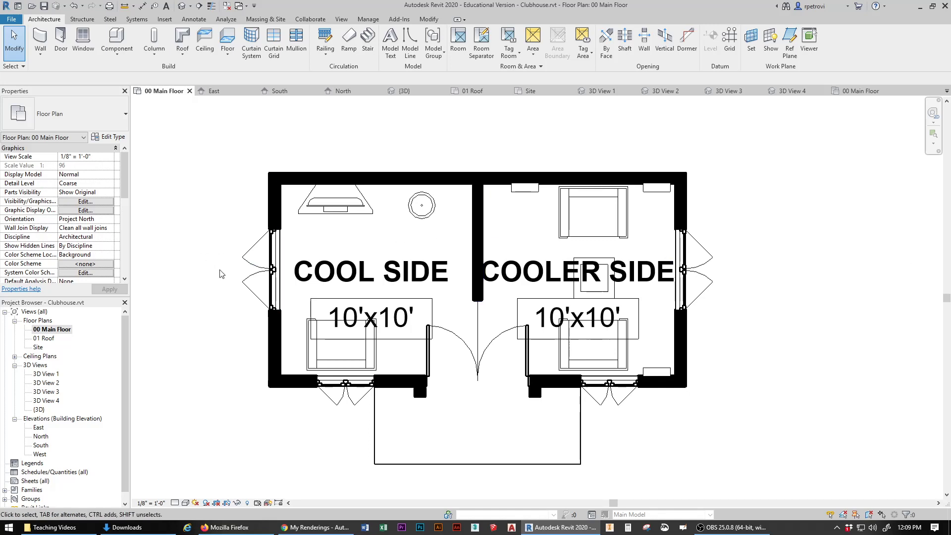
pyautogui.scroll(-1, 223, 284)
pyautogui.moveTo(666, 297); pyautogui.dragTo(740, 292, button='middle')
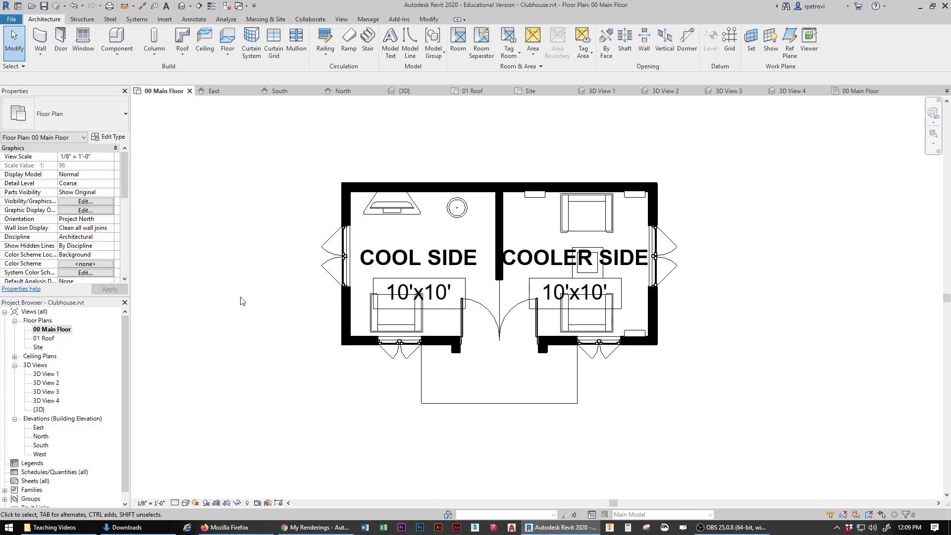
pyautogui.moveTo(126, 329); pyautogui.dragTo(136, 376)
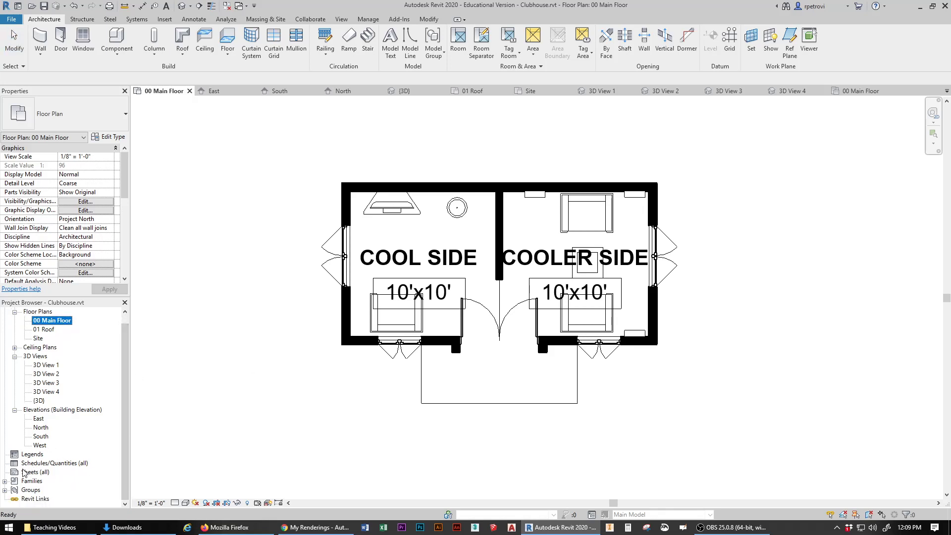
pyautogui.scroll(1, 28, 449)
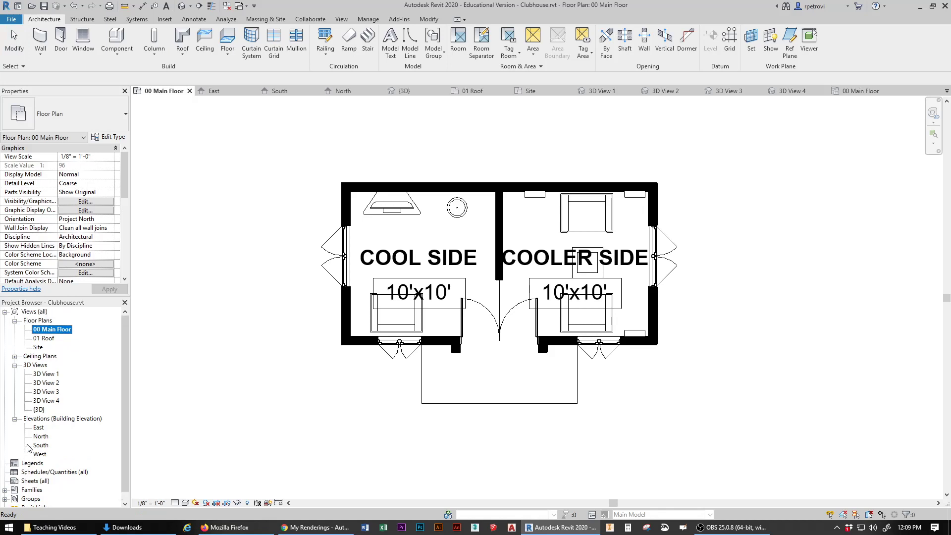
pyautogui.scroll(-1, 29, 448)
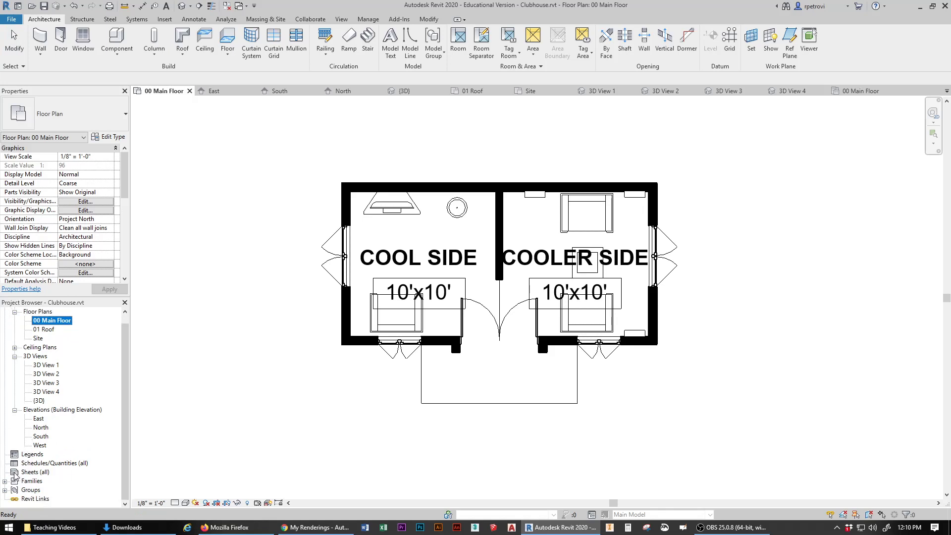
# Step: Create a new sheet using the A 8.5 x 11 Vertical titleblock loaded from US Imperial > Titleblocks
pyautogui.rightClick(15, 475)
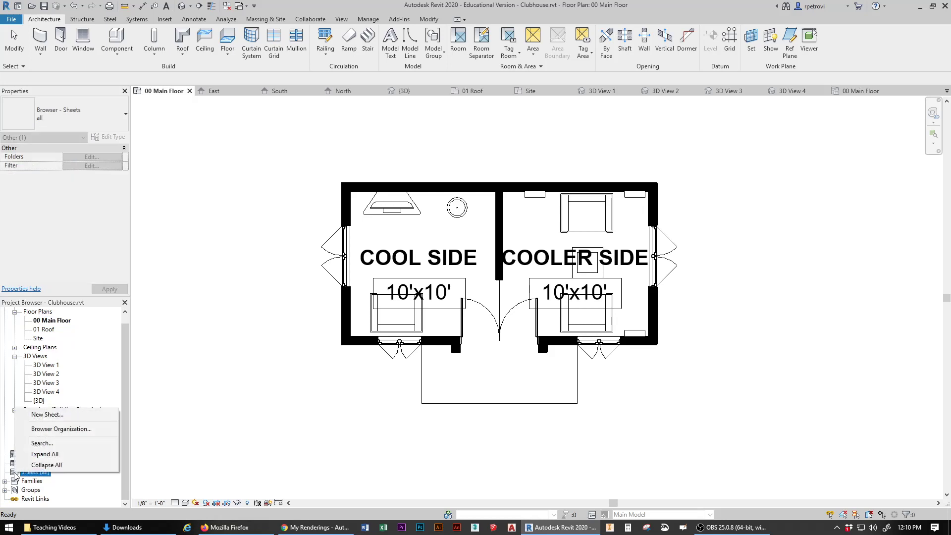
pyautogui.click(47, 415)
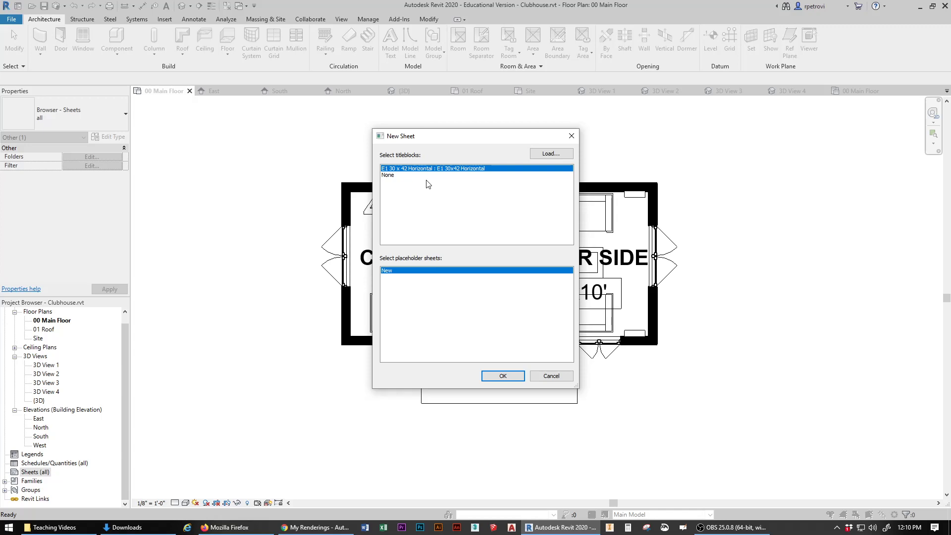
pyautogui.click(551, 154)
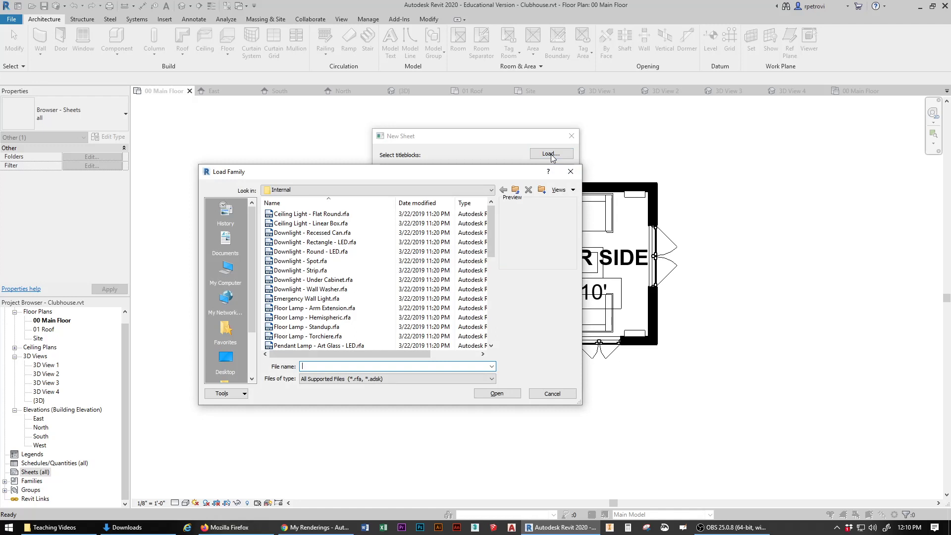
pyautogui.click(515, 190)
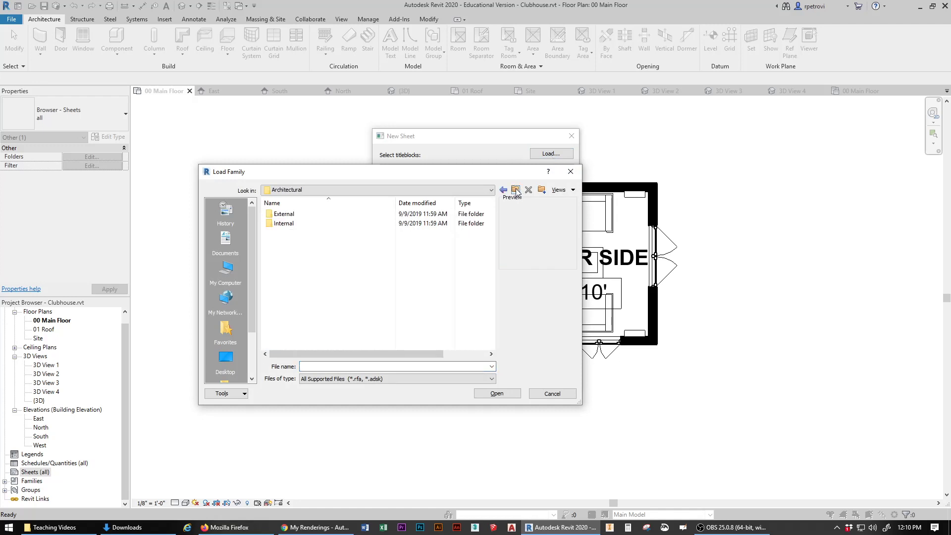
pyautogui.click(516, 190)
pyautogui.click(516, 190)
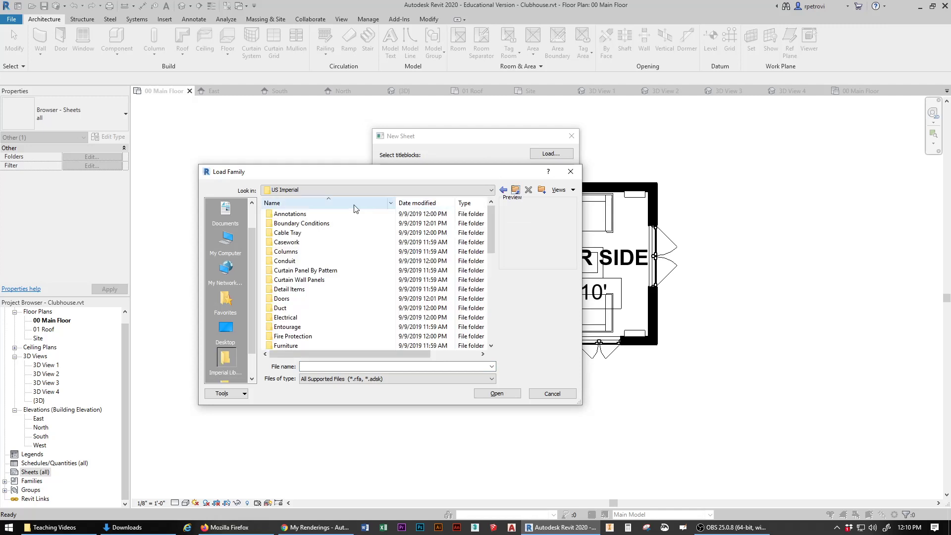
pyautogui.scroll(-10, 332, 250)
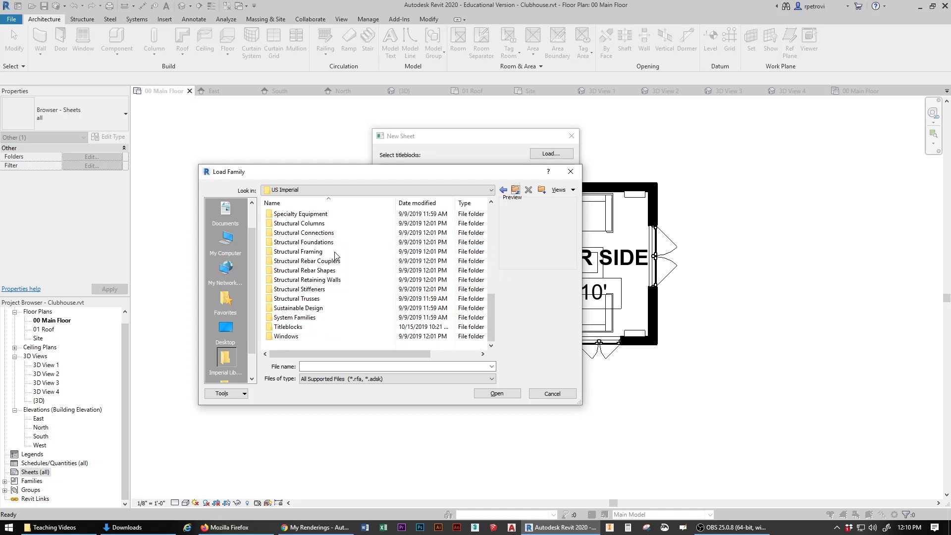
pyautogui.doubleClick(307, 328)
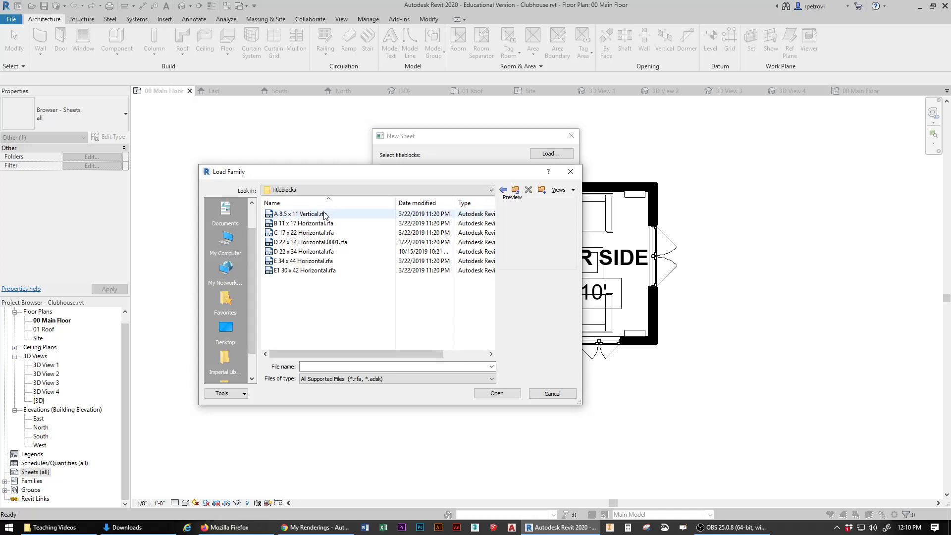
pyautogui.doubleClick(286, 214)
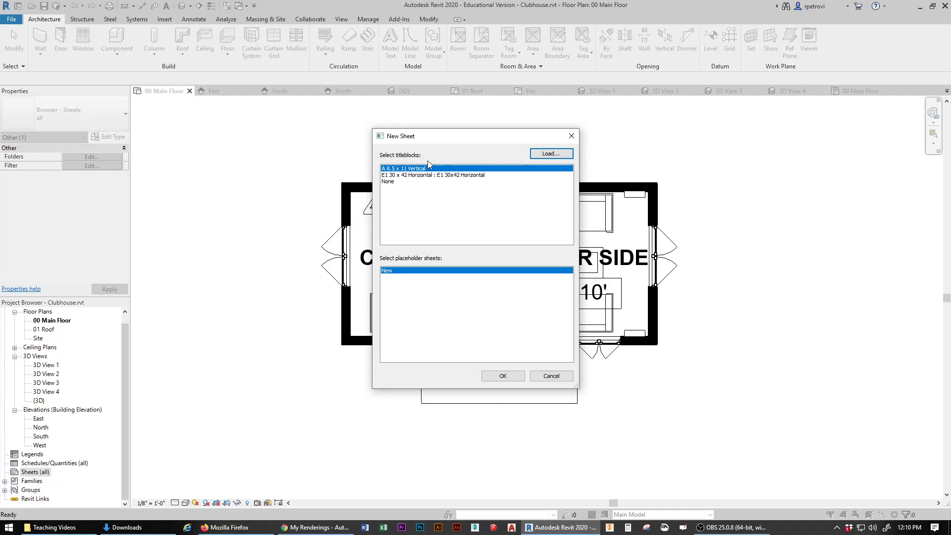
pyautogui.click(503, 377)
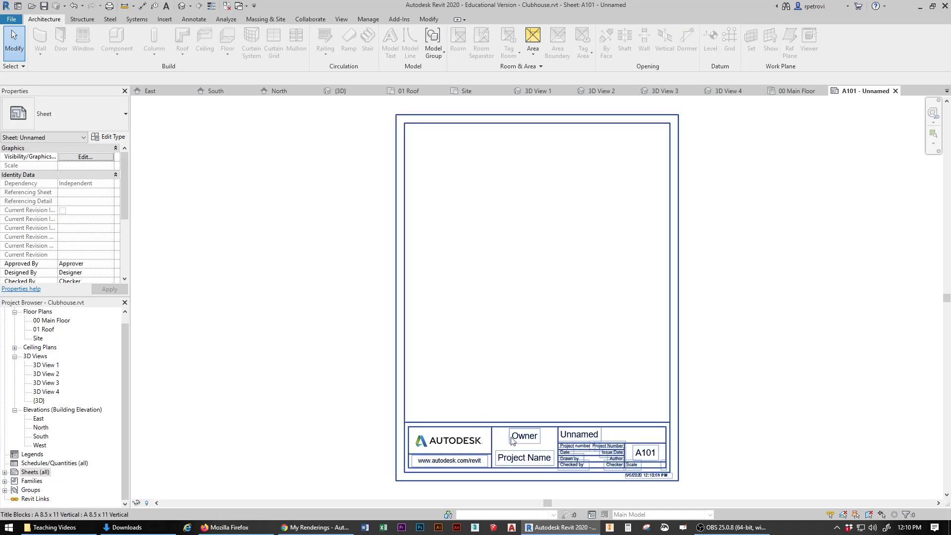
pyautogui.moveTo(518, 439); pyautogui.dragTo(487, 306, button='middle')
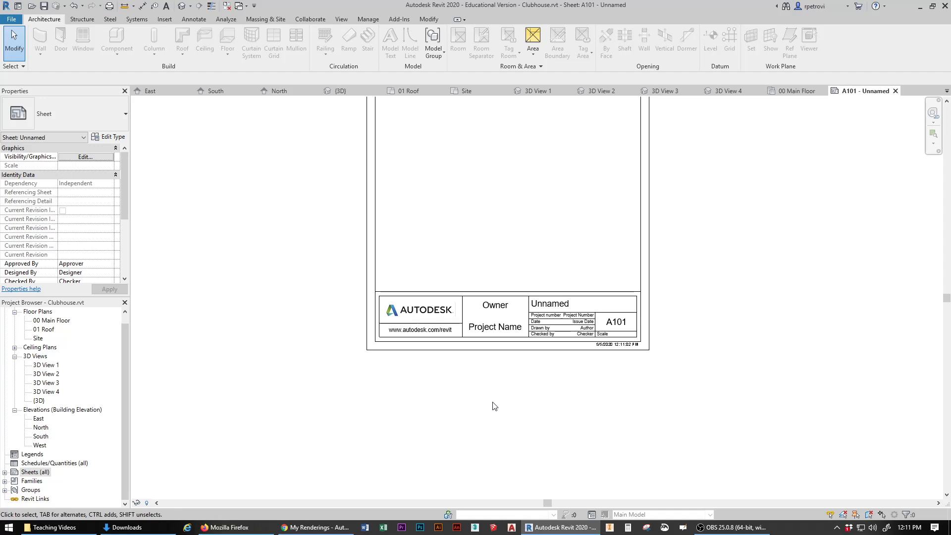
# Step: Fill in the owner's name and the project name Clubhouse on the title block
pyautogui.click(496, 310)
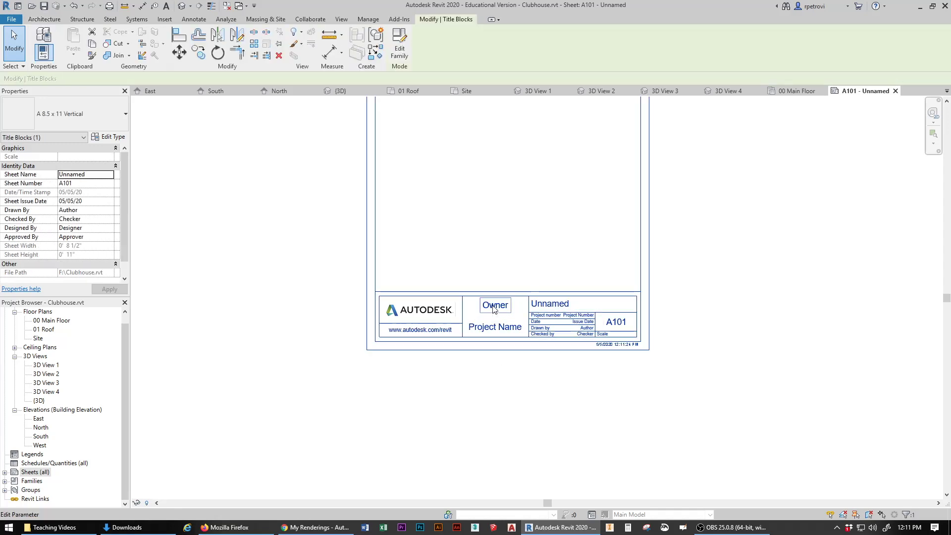
pyautogui.click(493, 307)
pyautogui.write('Mr.')
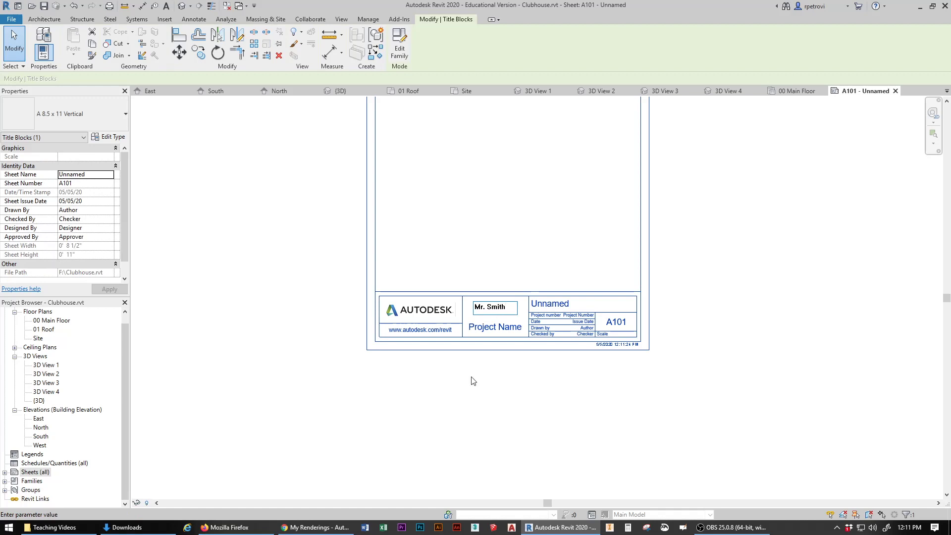
pyautogui.write(' Smith')
pyautogui.click(491, 326)
pyautogui.click(486, 327)
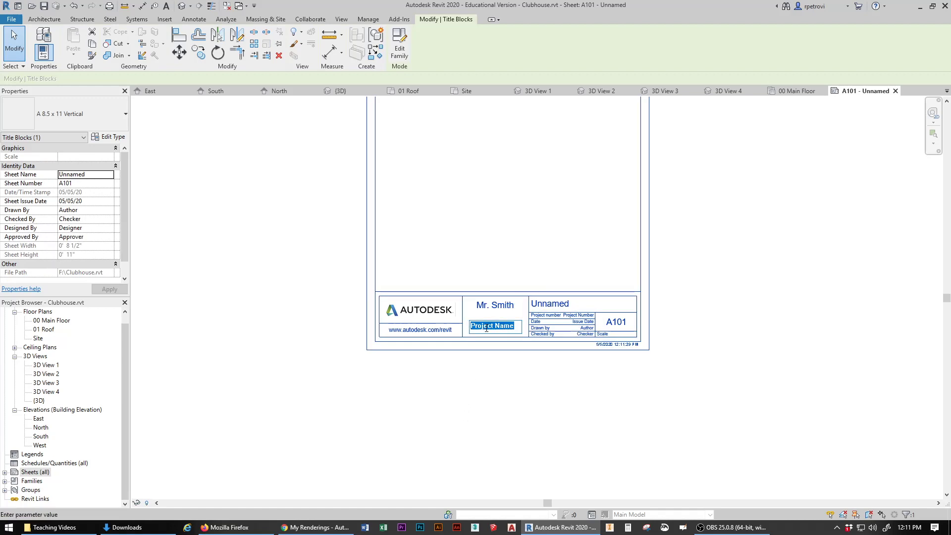
pyautogui.write('Clubhouse')
pyautogui.scroll(3, 584, 319)
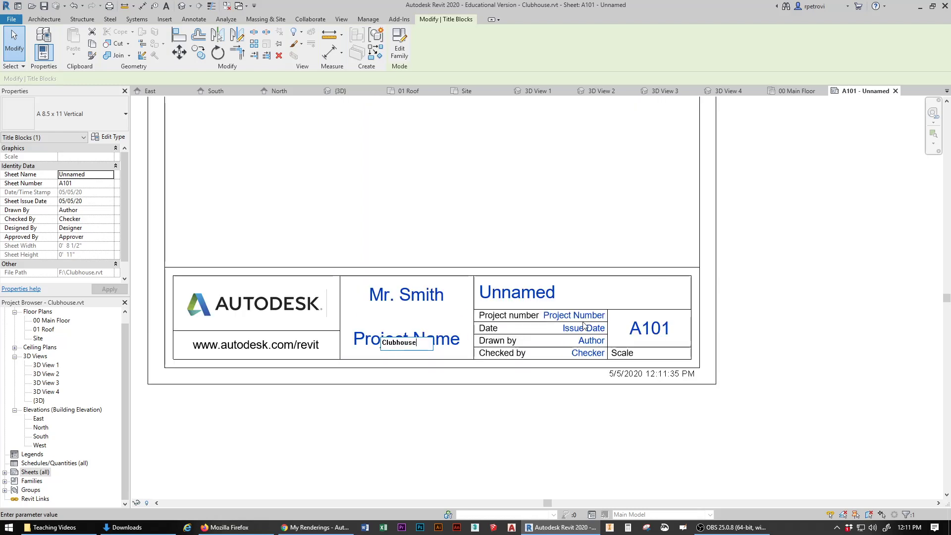
pyautogui.click(355, 441)
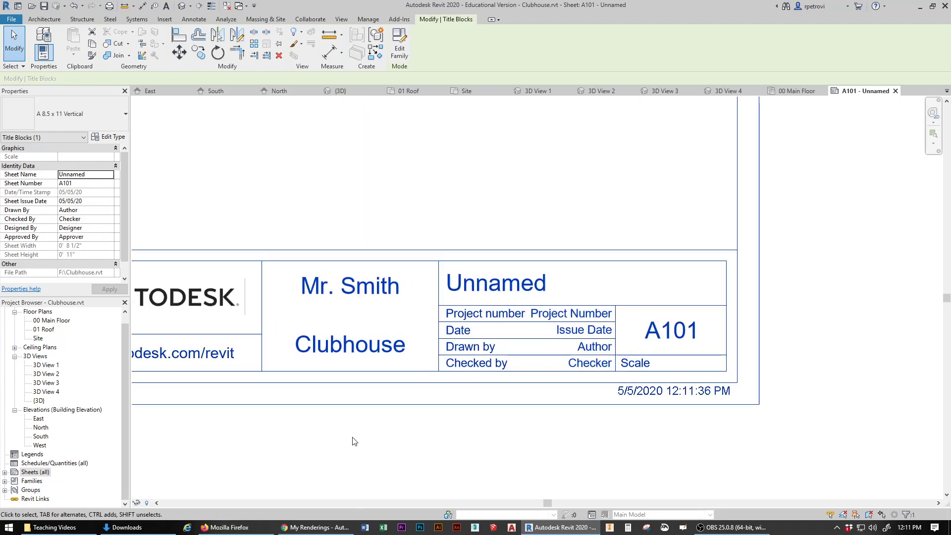
# Step: Re-enter the owner's name on the title block in capital letters
pyautogui.click(481, 281)
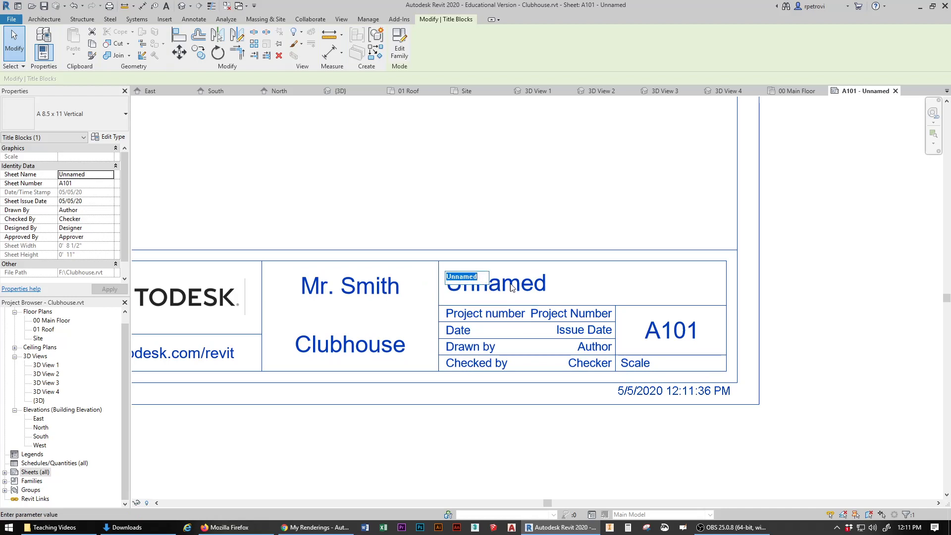
pyautogui.write('Ba')
pyautogui.press('BackSpace')
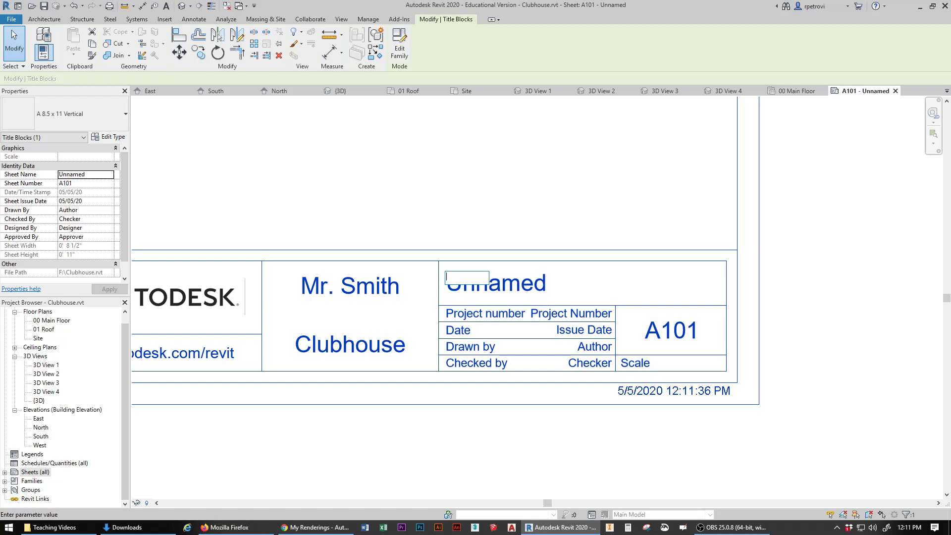
pyautogui.press('Escape')
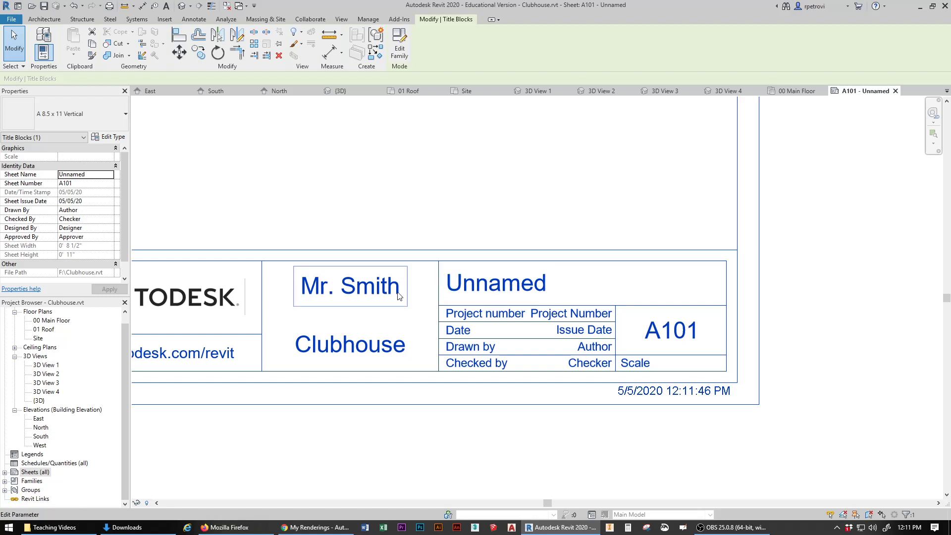
pyautogui.click(387, 294)
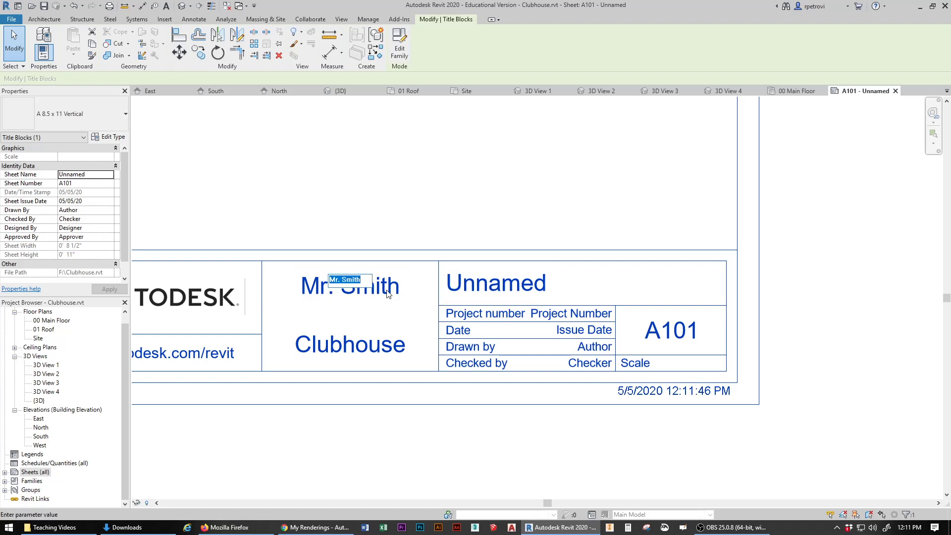
pyautogui.write('RM')
pyautogui.press('BackSpace')
pyautogui.press('BackSpace')
pyautogui.write('MR. SMITH')
pyautogui.press('Return')
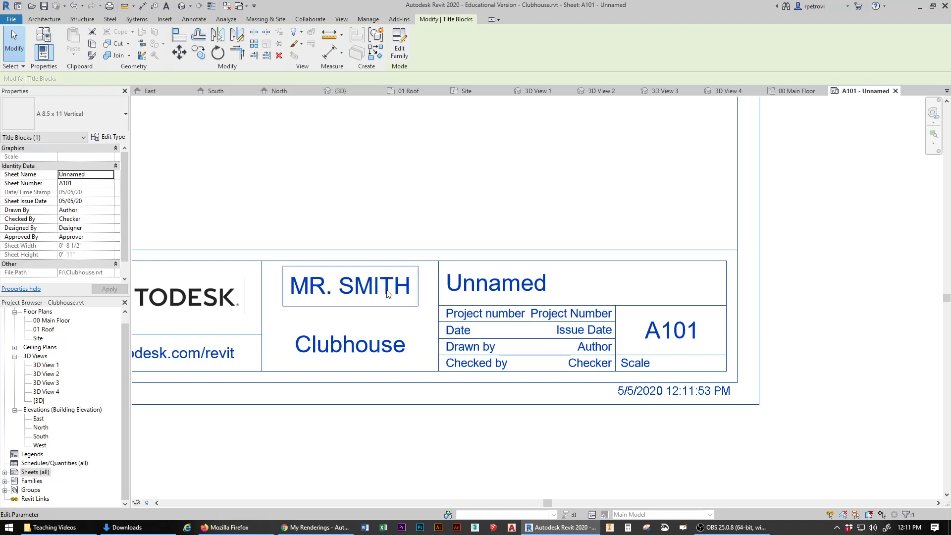
# Step: Change the project name to CLUBHOUSE and the sheet name to BACKYARD CLUBHOUSE
pyautogui.click(372, 341)
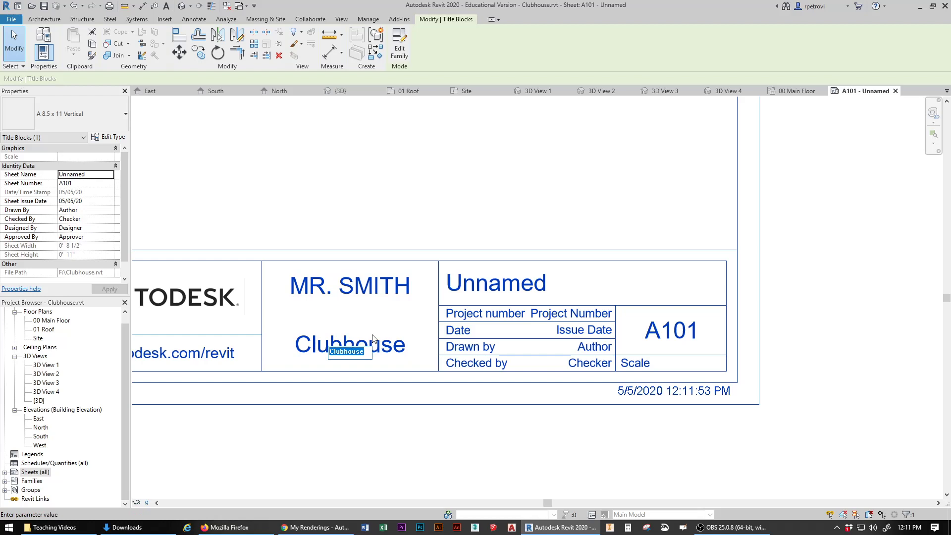
pyautogui.write('CLUBHOUSE')
pyautogui.click(444, 186)
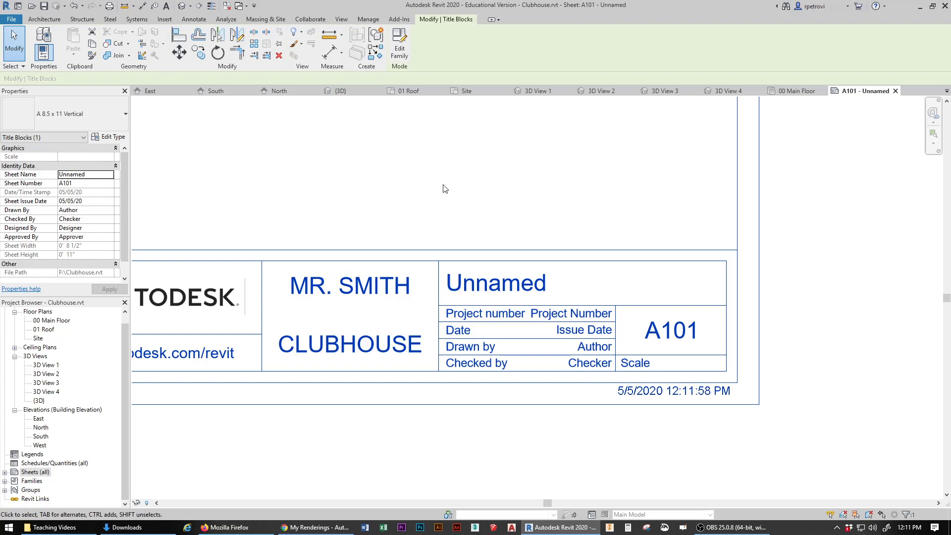
pyautogui.click(530, 286)
pyautogui.write('BACK')
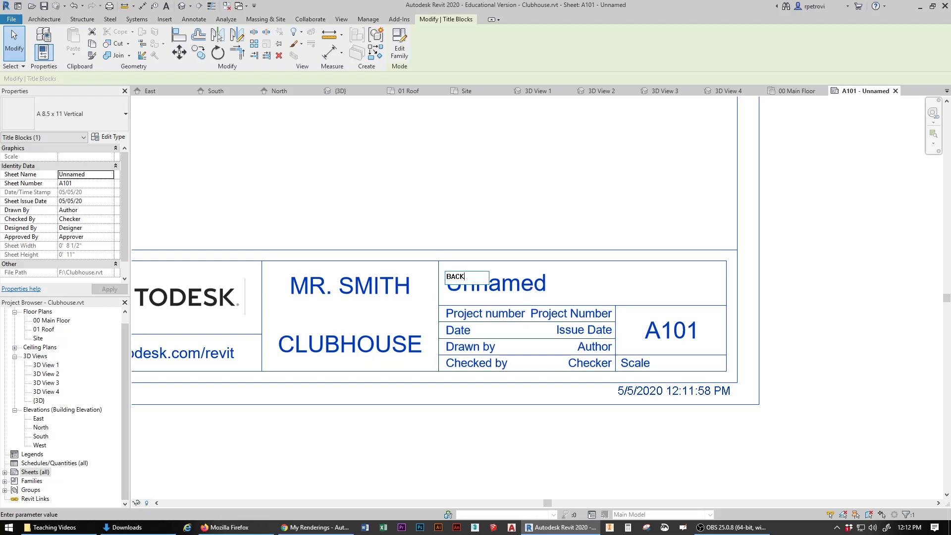
pyautogui.write('YARD CLUBHOUSER')
pyautogui.press('BackSpace')
pyautogui.press('Return')
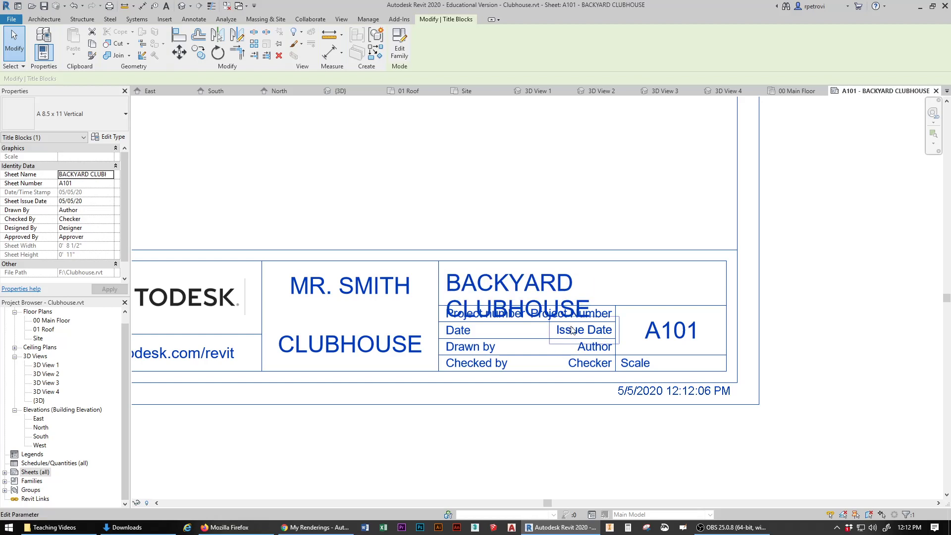
# Step: Set the issue date to MAY 5, 2020 and fill in the drafter and checker names
pyautogui.click(573, 331)
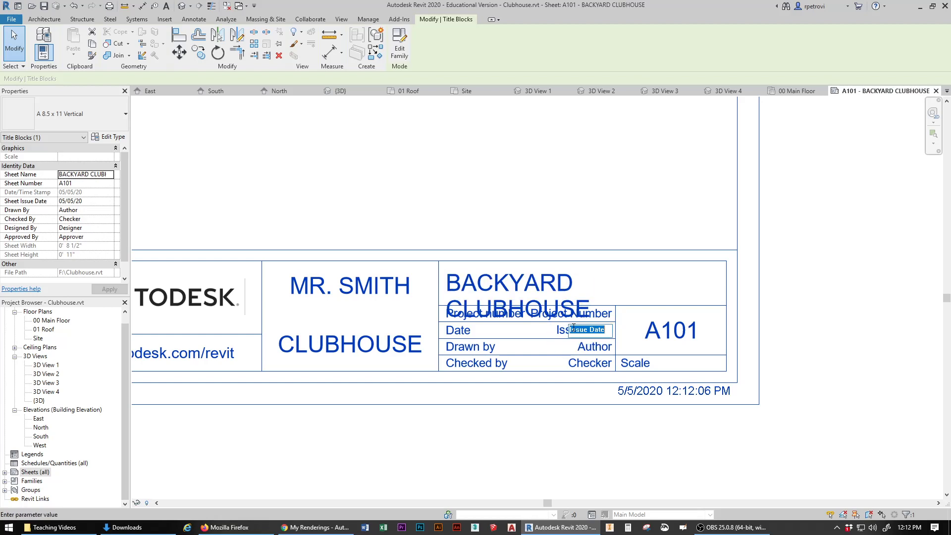
pyautogui.write('MAY 5, 2020')
pyautogui.click(592, 349)
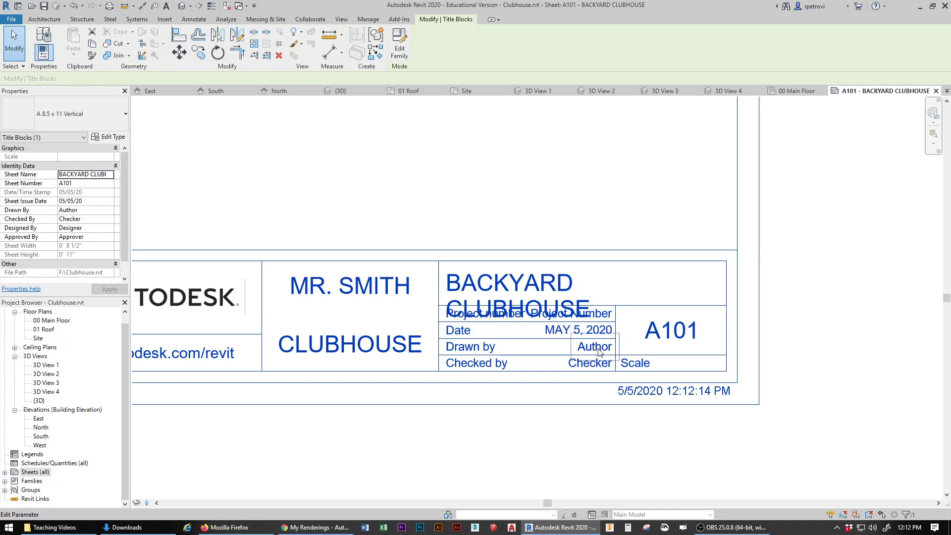
pyautogui.click(592, 350)
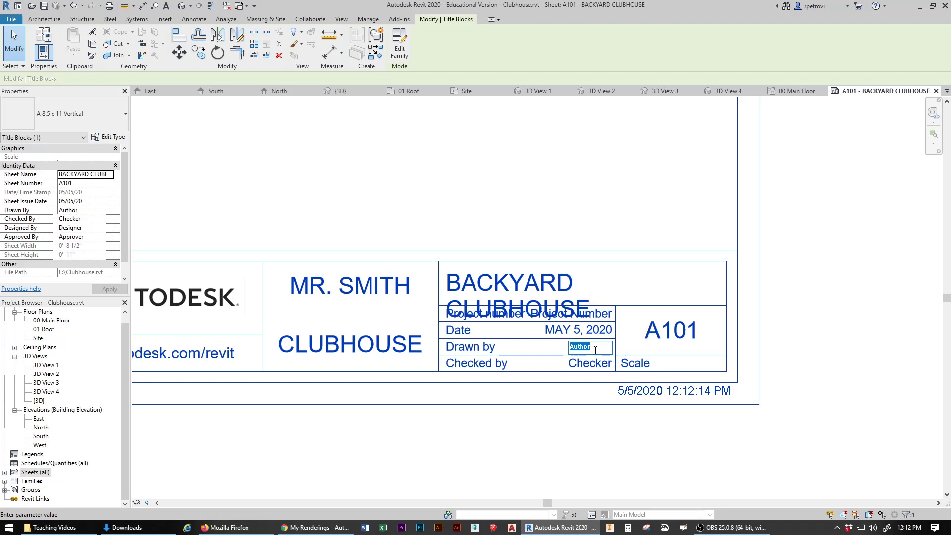
pyautogui.click(590, 365)
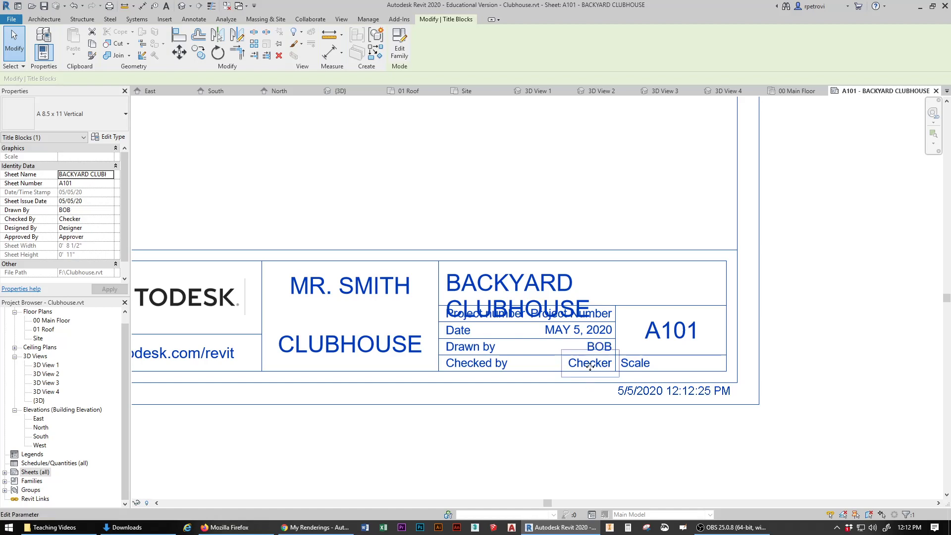
pyautogui.click(590, 366)
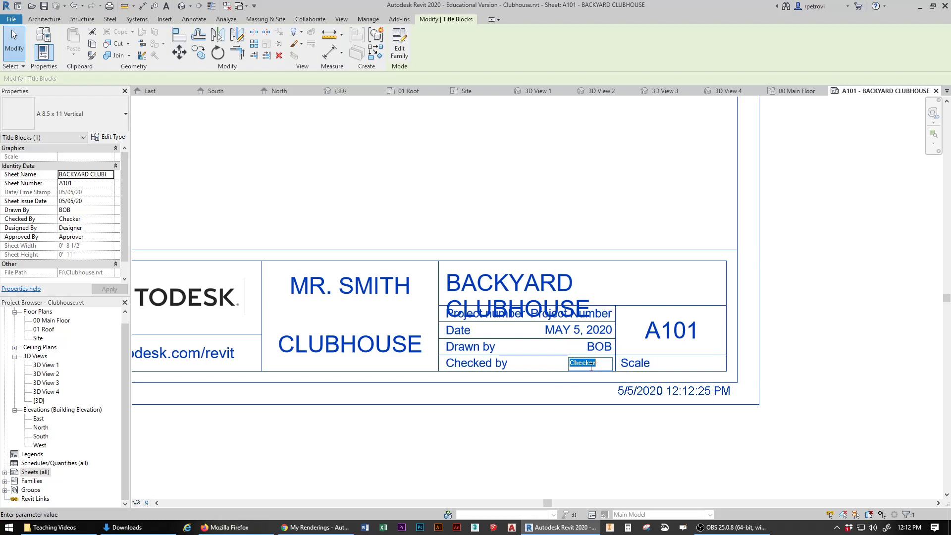
pyautogui.write('PETROVIC')
pyautogui.press('Return')
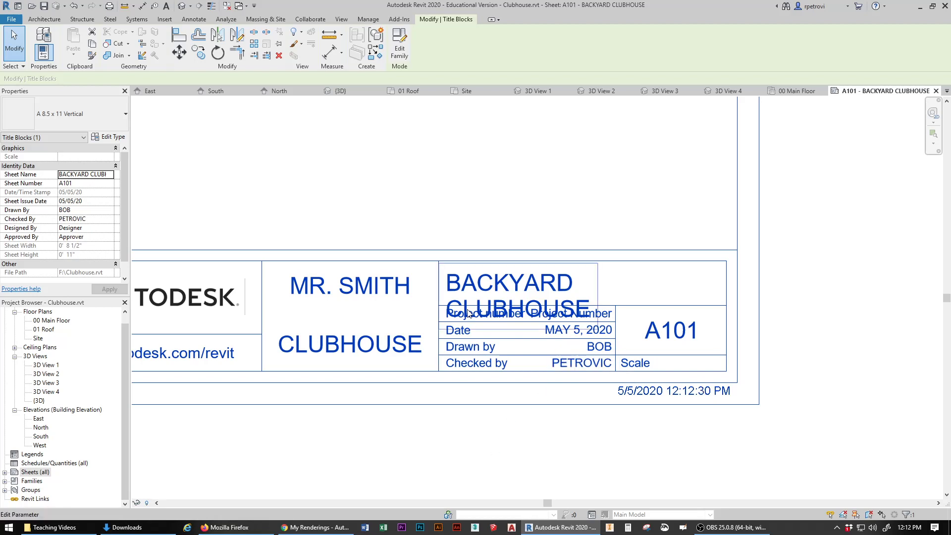
# Step: Shorten the sheet name to BACKYARD
pyautogui.click(493, 282)
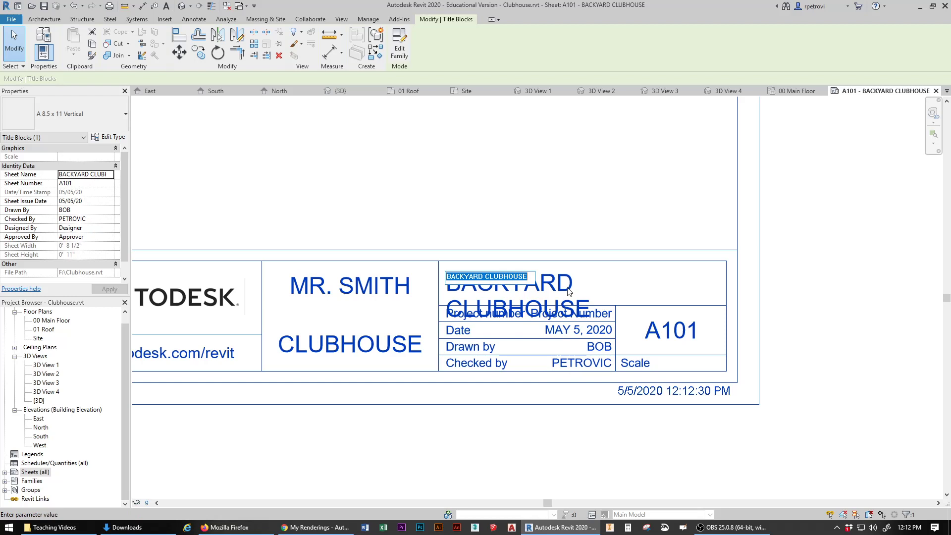
pyautogui.click(501, 279)
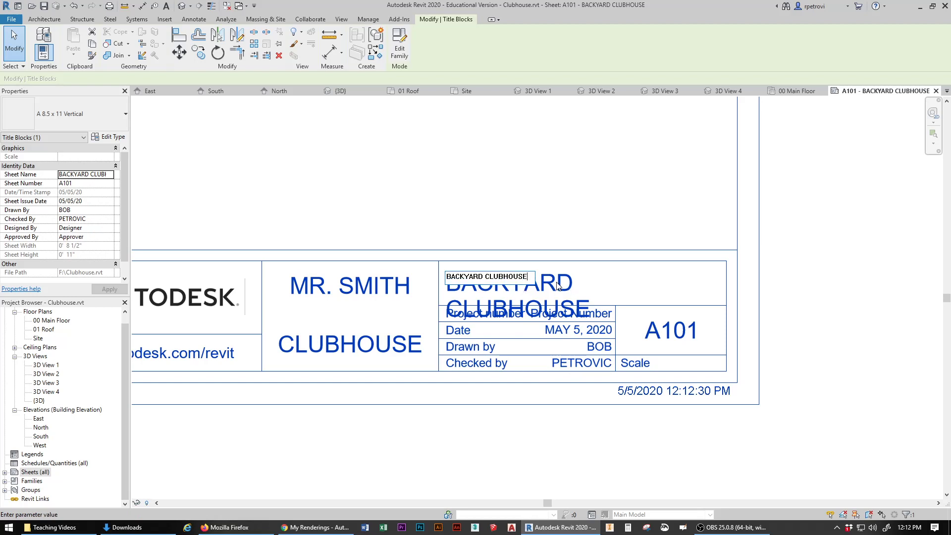
pyautogui.press('BackSpace')
pyautogui.press('BackSpace')
pyautogui.press('BackSpace')
pyautogui.press('BackSpace')
pyautogui.press('BackSpace')
pyautogui.press('BackSpace')
pyautogui.press('BackSpace')
pyautogui.press('Return')
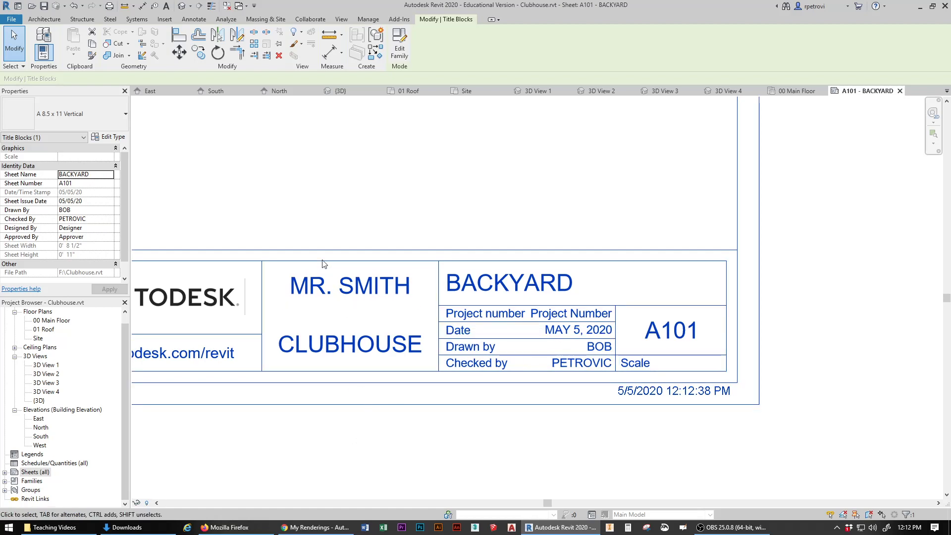
pyautogui.scroll(-3, 458, 278)
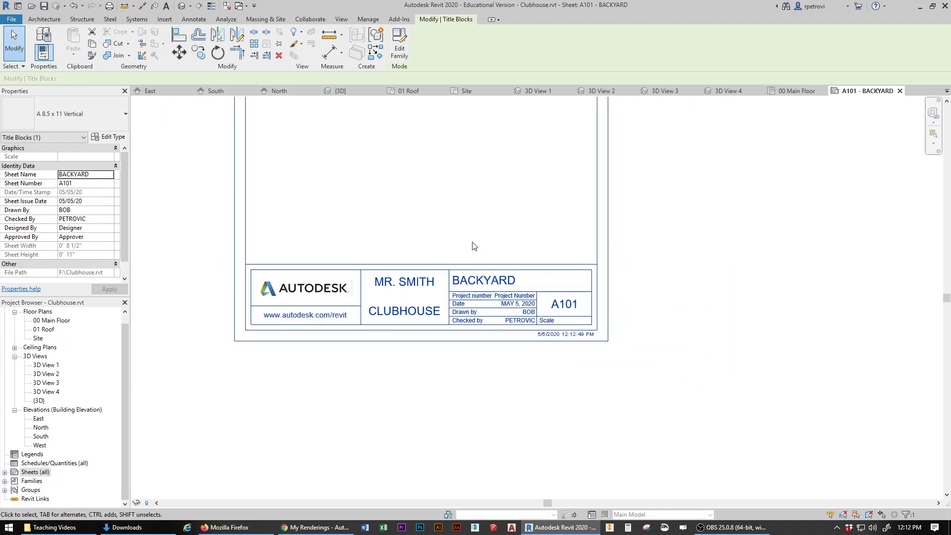
pyautogui.scroll(-3, 558, 349)
pyautogui.moveTo(558, 308); pyautogui.dragTo(523, 340, button='middle')
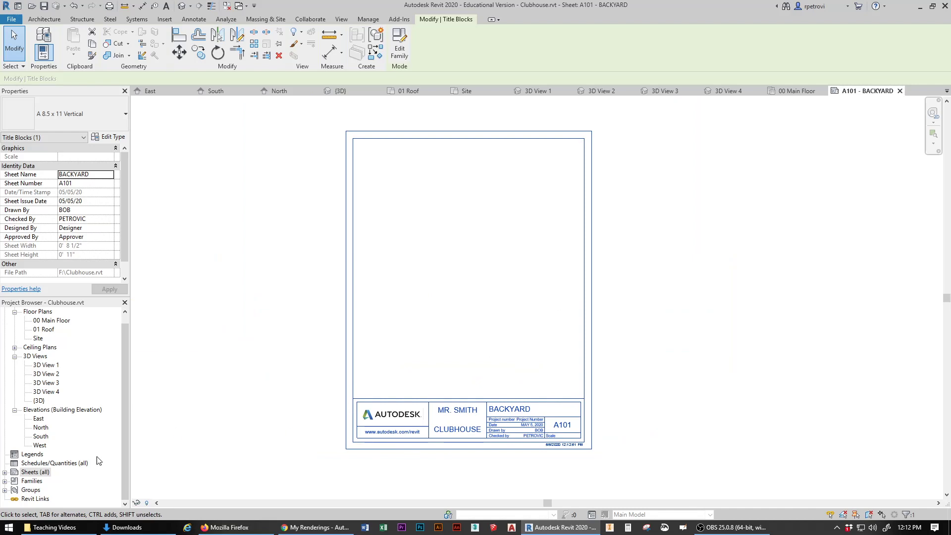
pyautogui.click(5, 473)
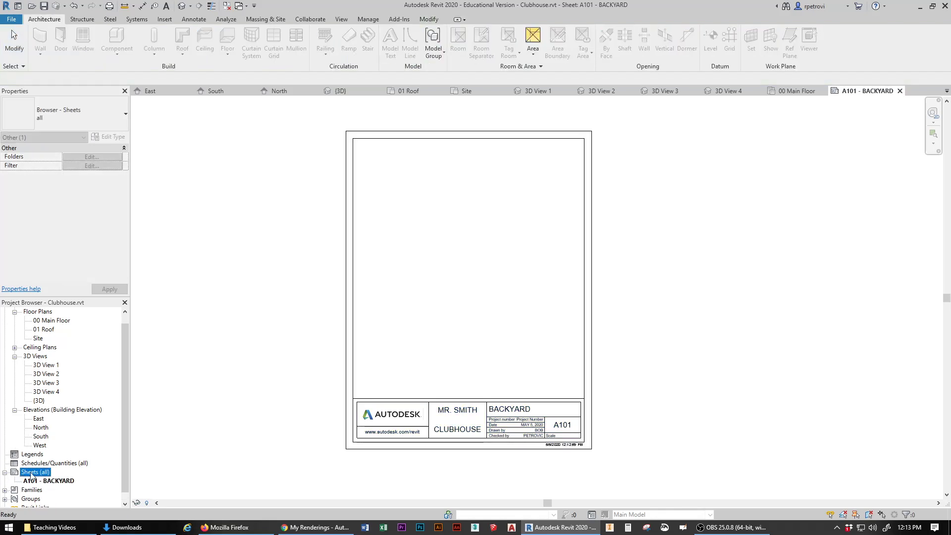
pyautogui.click(4, 473)
pyautogui.click(4, 473)
pyautogui.doubleClick(48, 321)
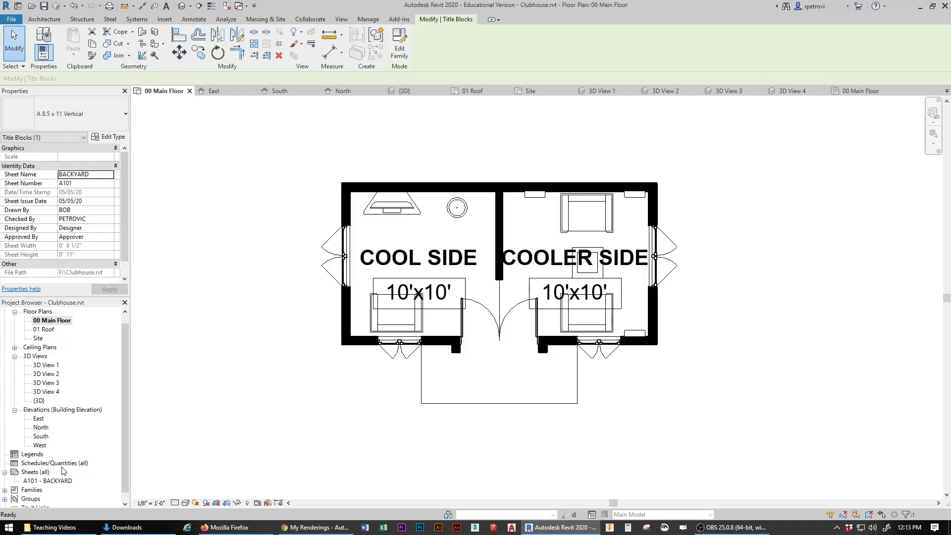
pyautogui.doubleClick(55, 481)
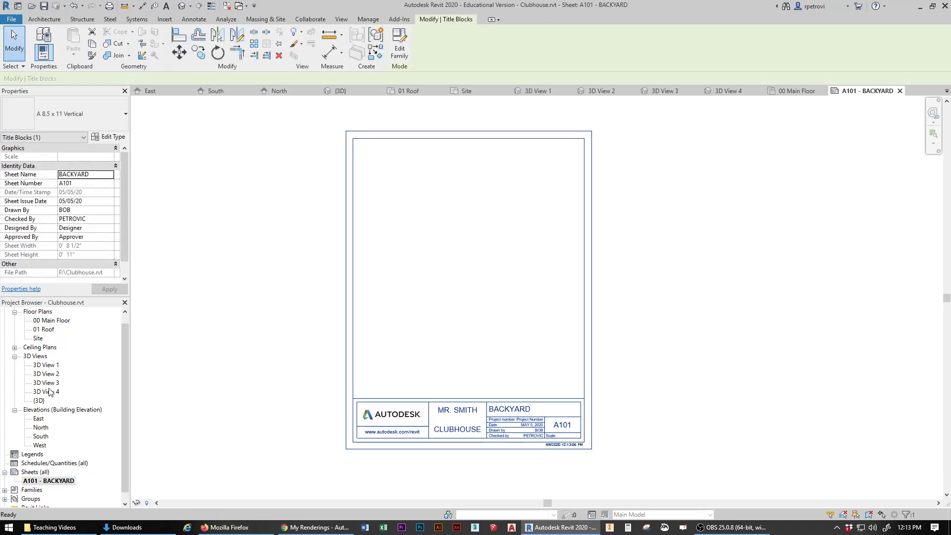
pyautogui.doubleClick(48, 383)
pyautogui.click(52, 365)
pyautogui.doubleClick(54, 365)
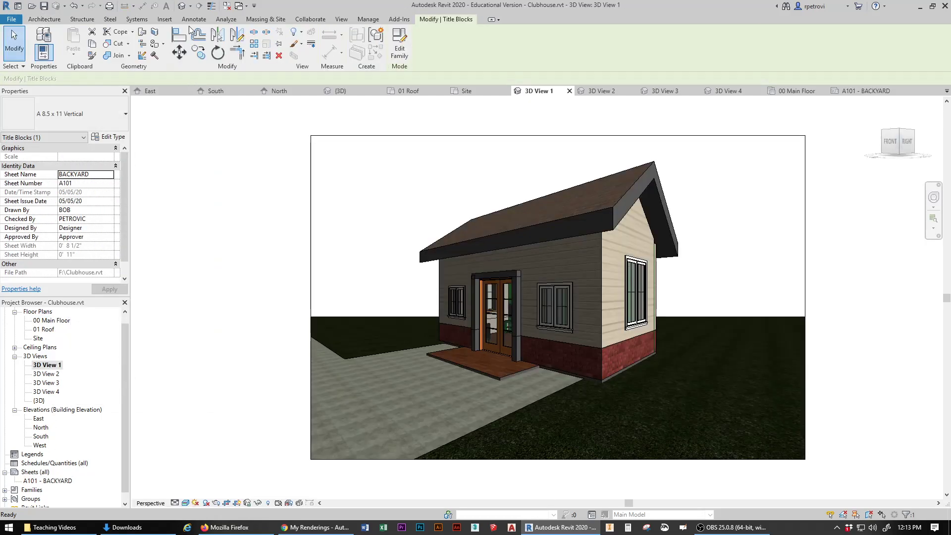
pyautogui.click(181, 6)
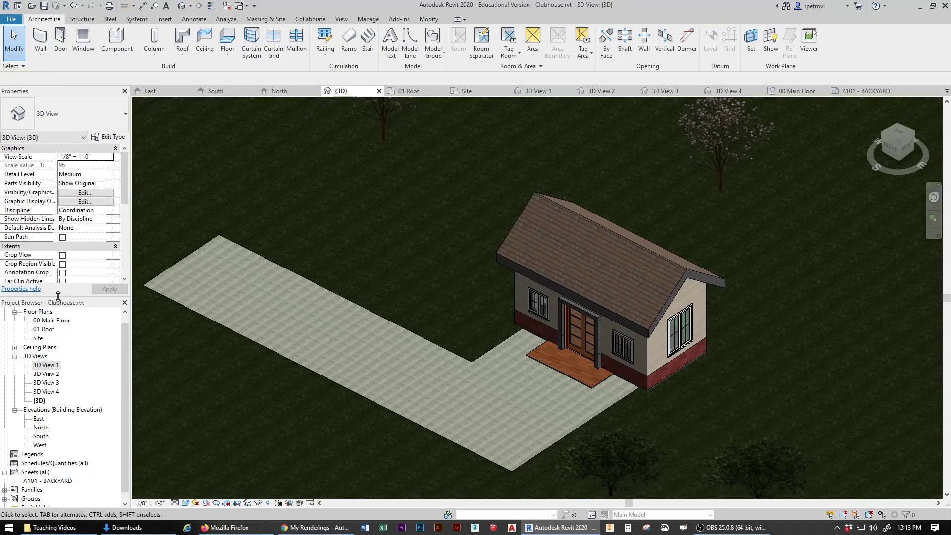
pyautogui.click(38, 481)
pyautogui.doubleClick(38, 482)
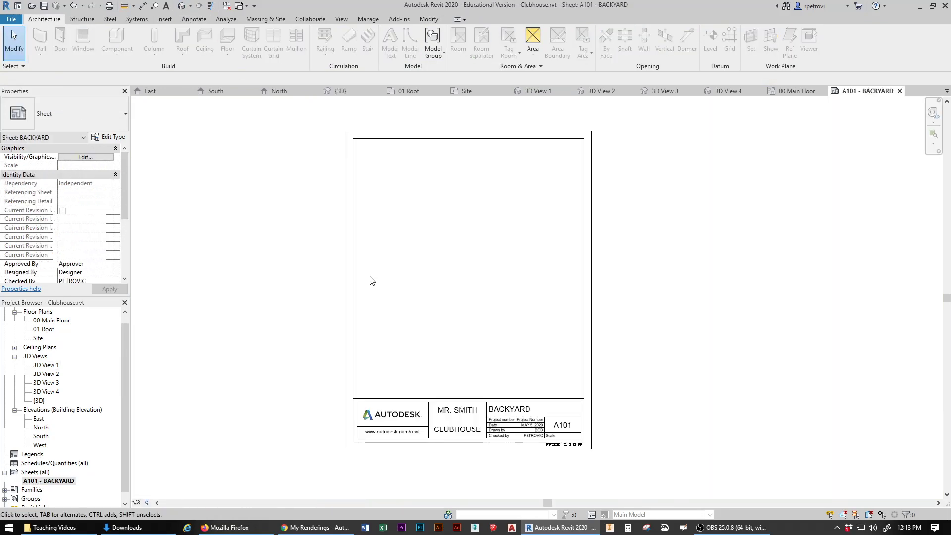
# Step: Place the 00 Main Floor plan on sheet A101 as a viewport, shifted slightly lower-right
pyautogui.click(45, 321)
pyautogui.moveTo(45, 324); pyautogui.dragTo(199, 281)
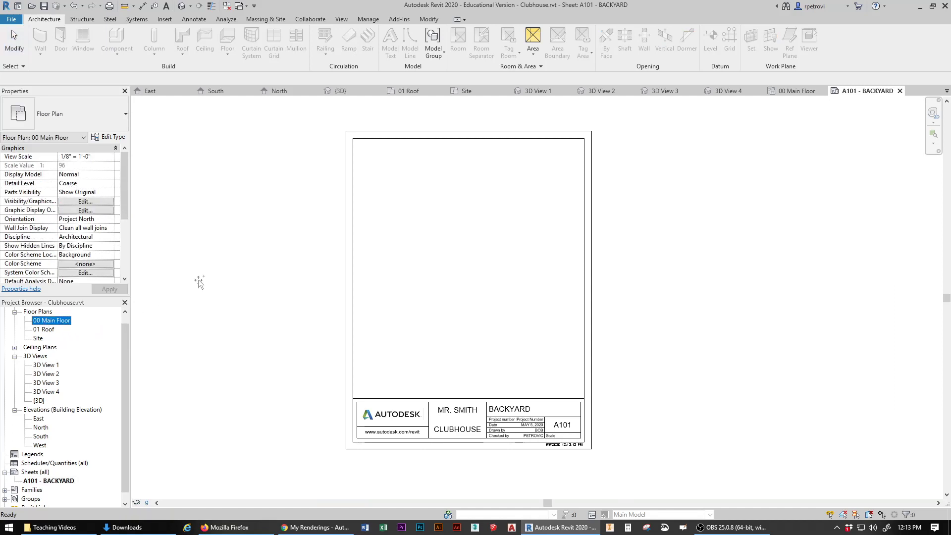
pyautogui.click(480, 245)
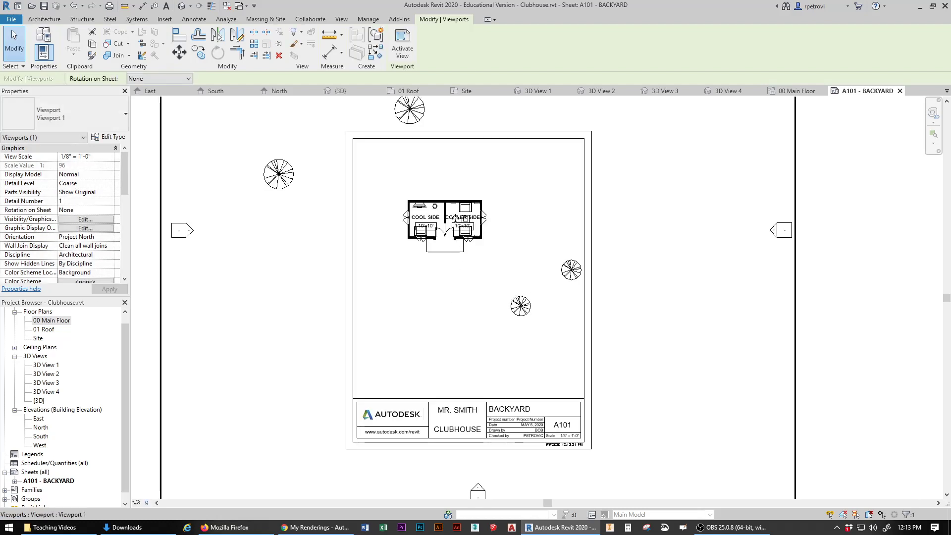
pyautogui.moveTo(453, 218); pyautogui.dragTo(481, 255)
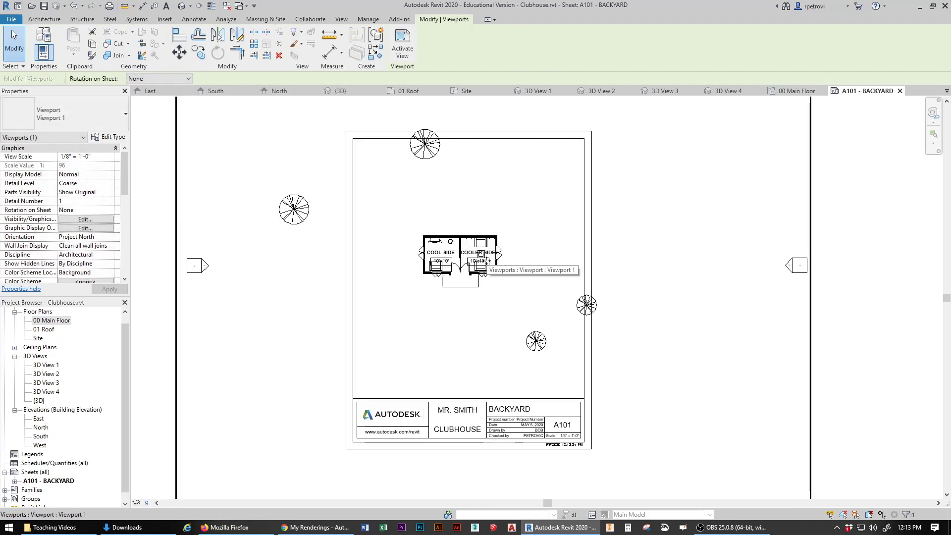
# Step: Return to the 00 Main Floor plan view itself
pyautogui.scroll(-3, 484, 257)
pyautogui.scroll(-2, 485, 260)
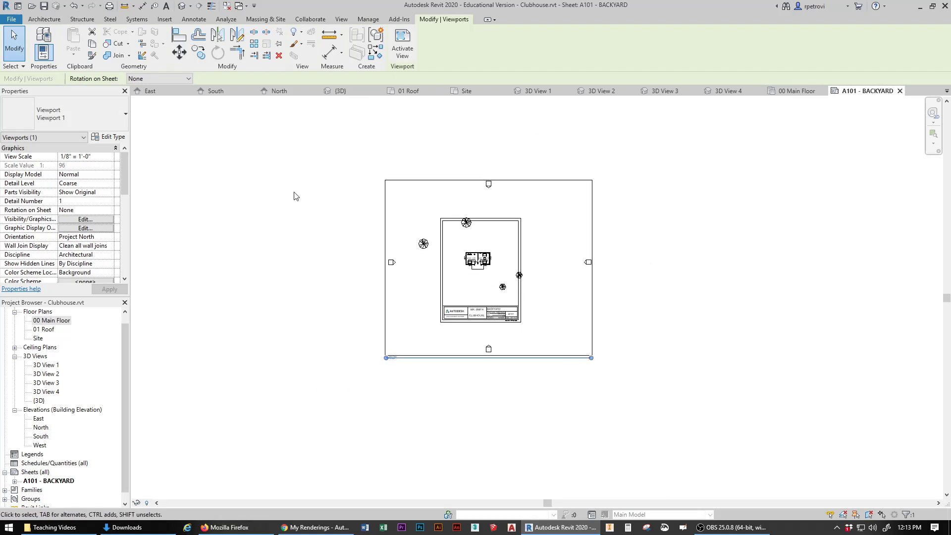
pyautogui.scroll(4, 395, 219)
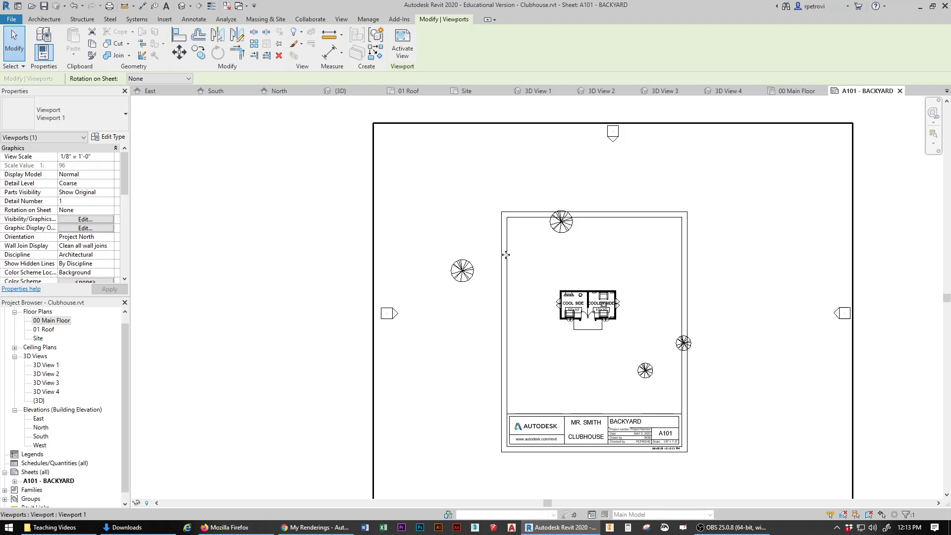
pyautogui.scroll(2, 383, 235)
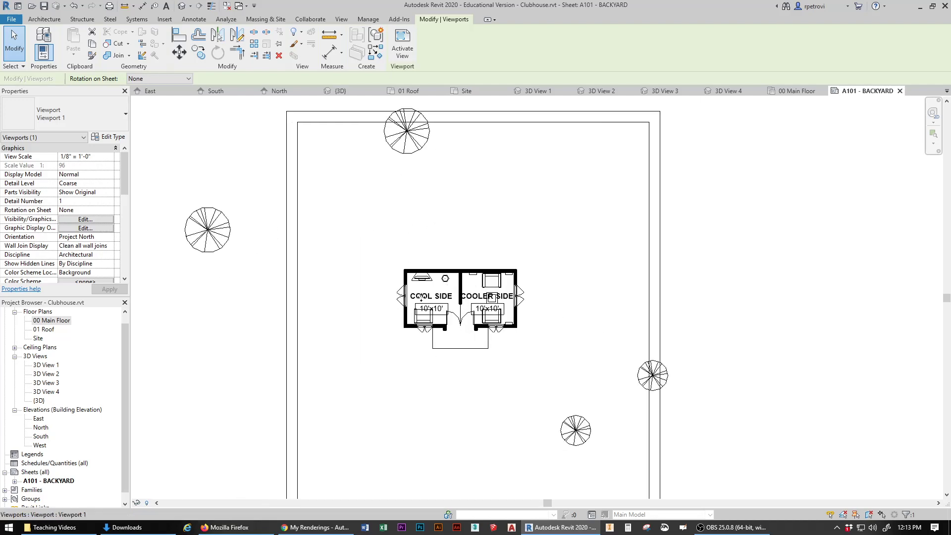
pyautogui.scroll(2, 486, 350)
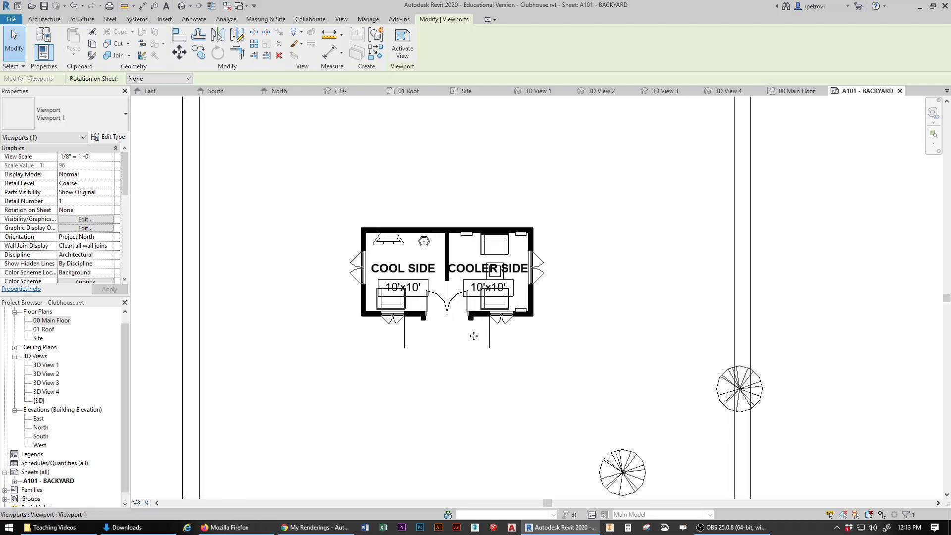
pyautogui.scroll(-4, 395, 340)
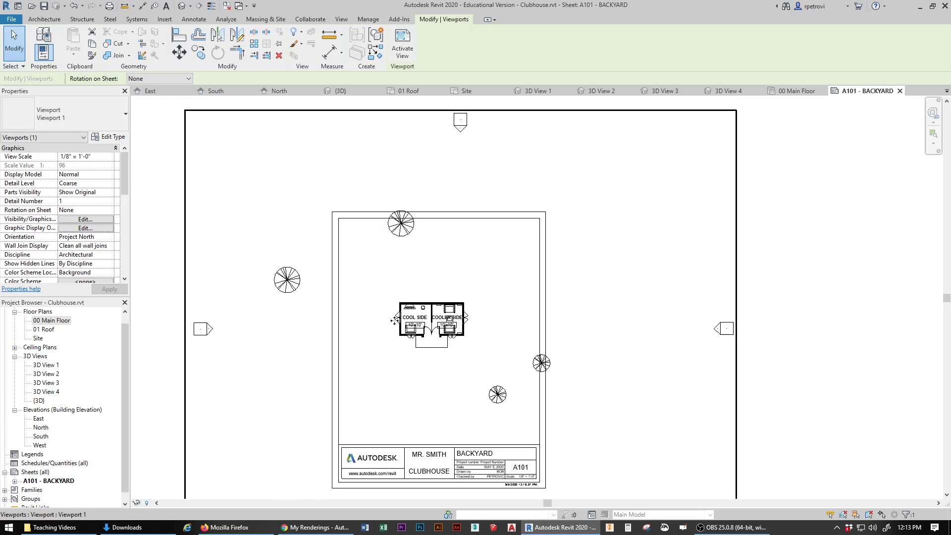
pyautogui.scroll(-1, 395, 321)
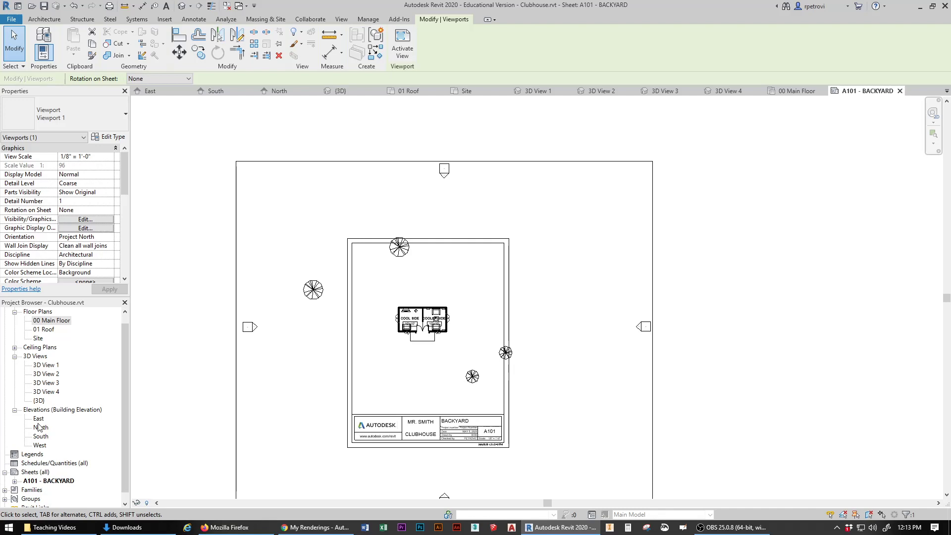
pyautogui.doubleClick(54, 321)
pyautogui.scroll(-3, 426, 420)
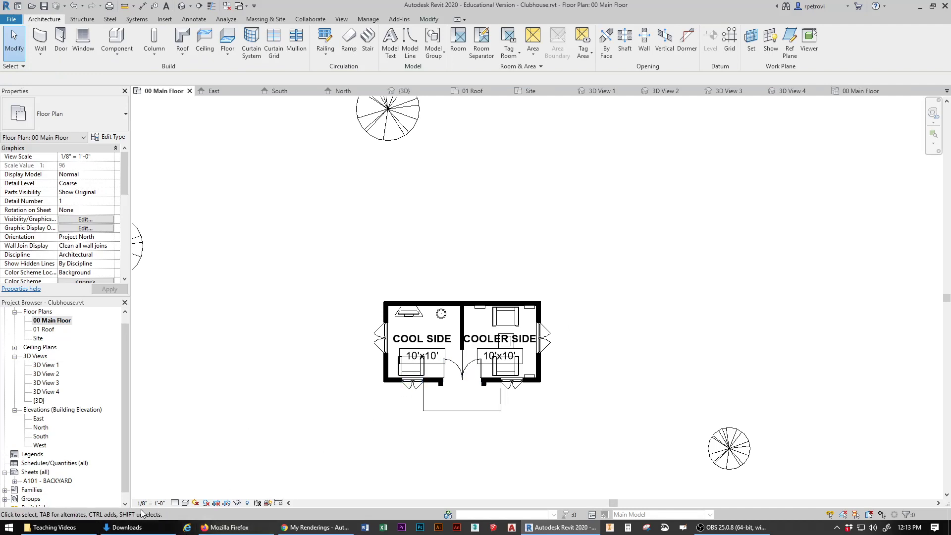
# Step: Set the 00 Main Floor plan scale to 1/2" = 1'-0" and open sheet A101 - BACKYARD
pyautogui.press('ctrl')
pyautogui.press('ctrl')
pyautogui.press('ctrl')
pyautogui.click(149, 503)
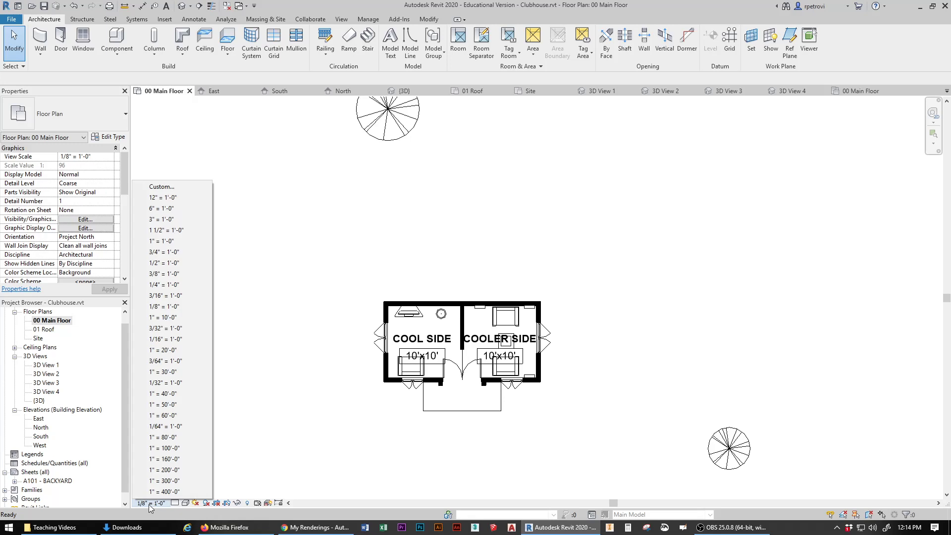
pyautogui.click(170, 263)
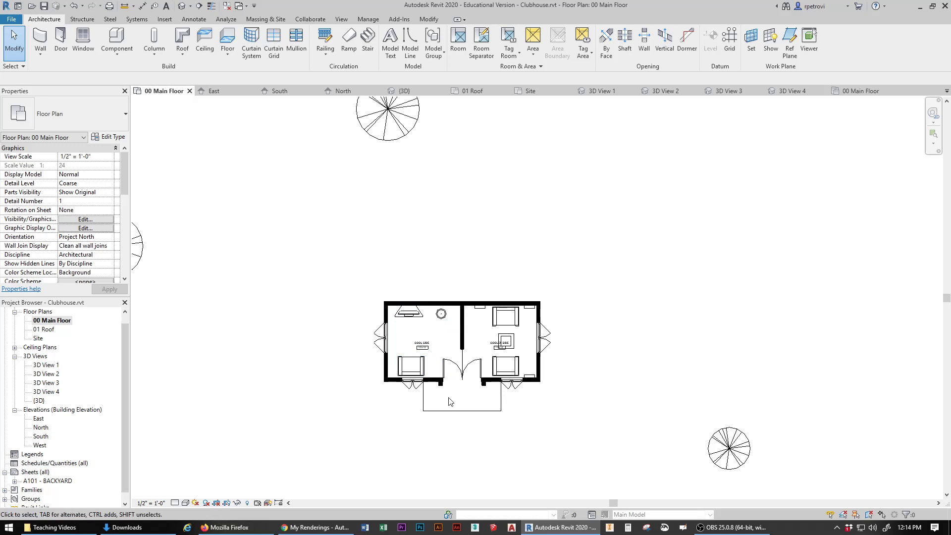
pyautogui.doubleClick(48, 481)
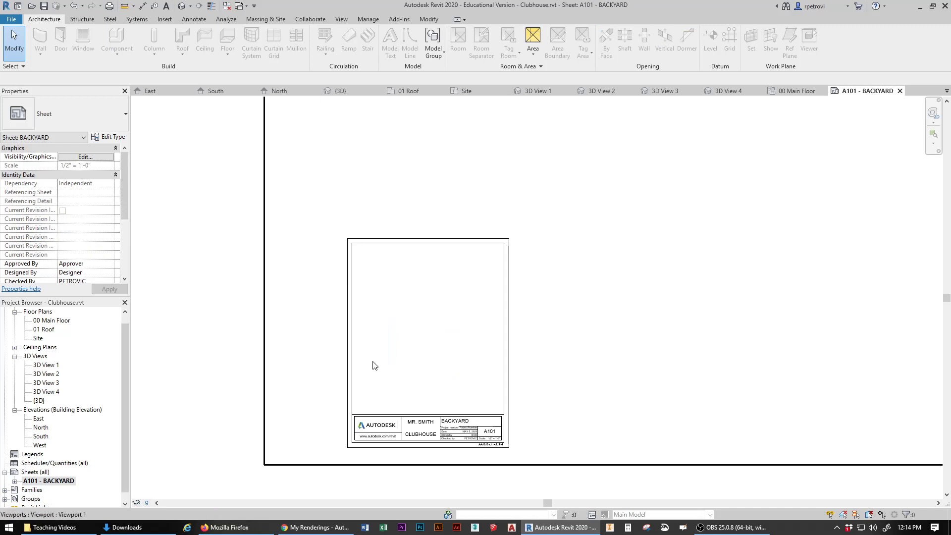
# Step: Move the floor plan viewport down-left over the A101 title block, then reopen 00 Main Floor
pyautogui.click(371, 336)
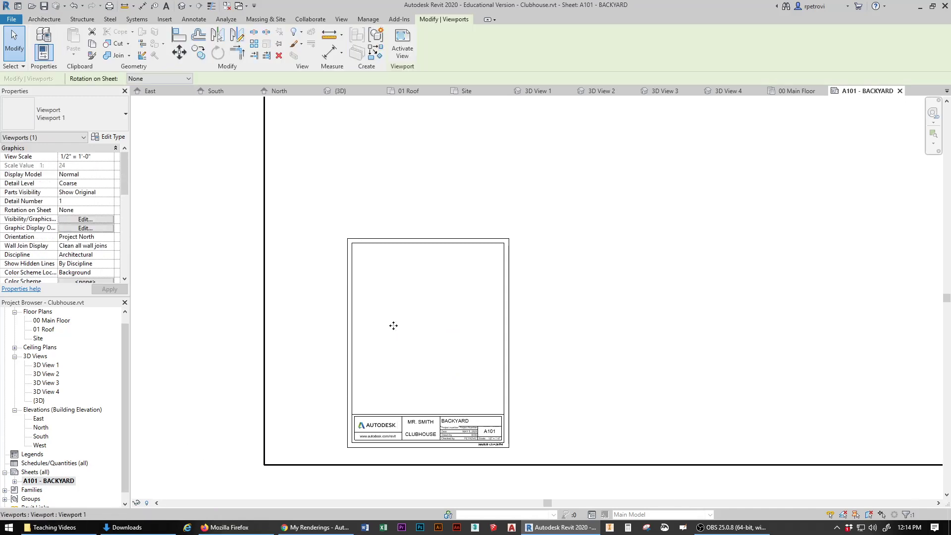
pyautogui.scroll(-6, 393, 325)
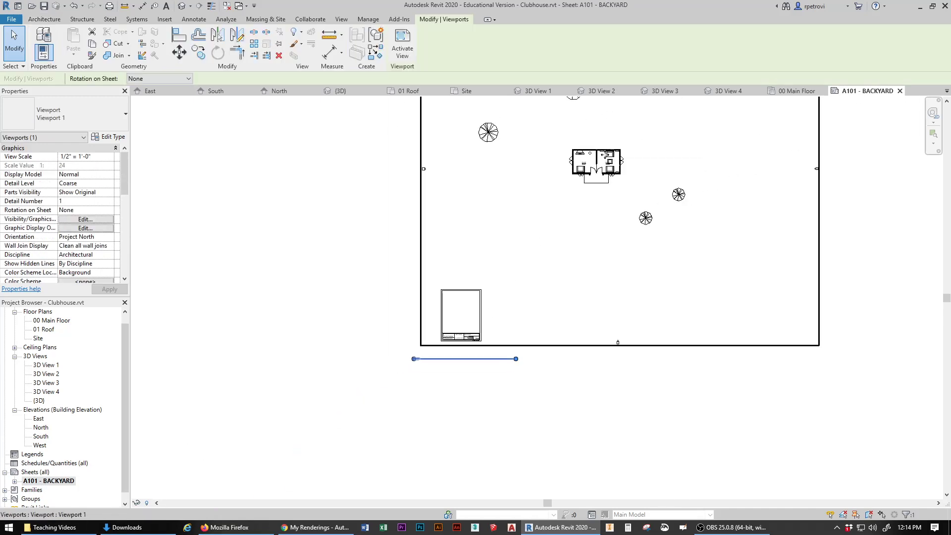
pyautogui.moveTo(597, 169); pyautogui.dragTo(457, 319)
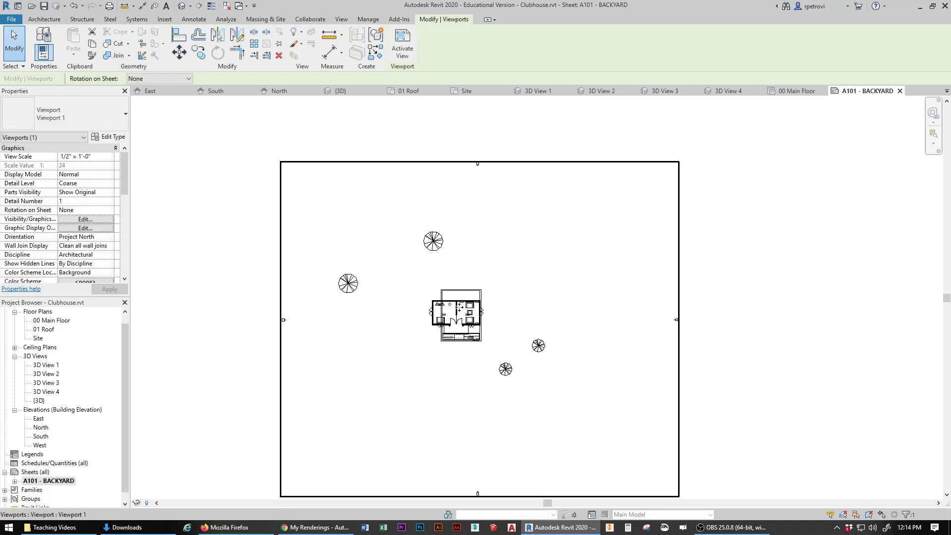
pyautogui.scroll(2, 442, 320)
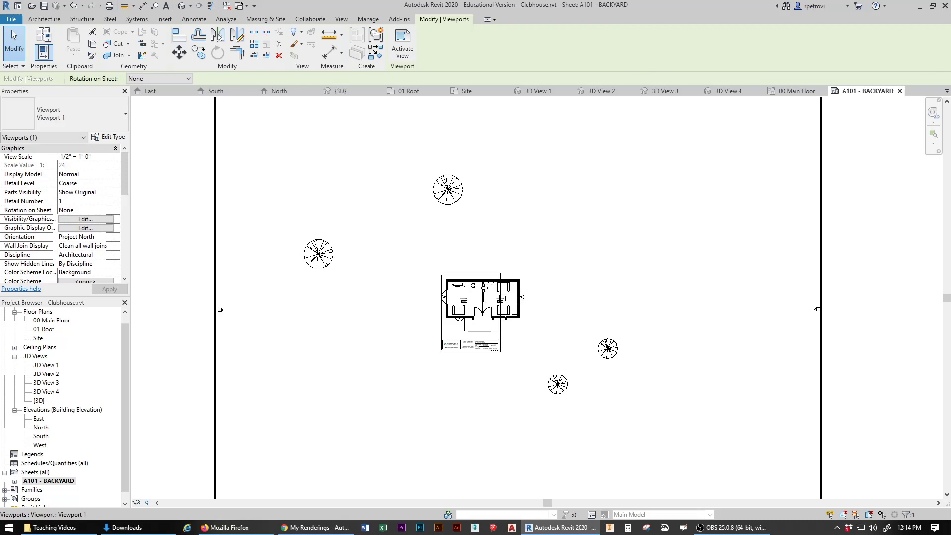
pyautogui.moveTo(479, 296); pyautogui.dragTo(472, 305)
pyautogui.click(152, 398)
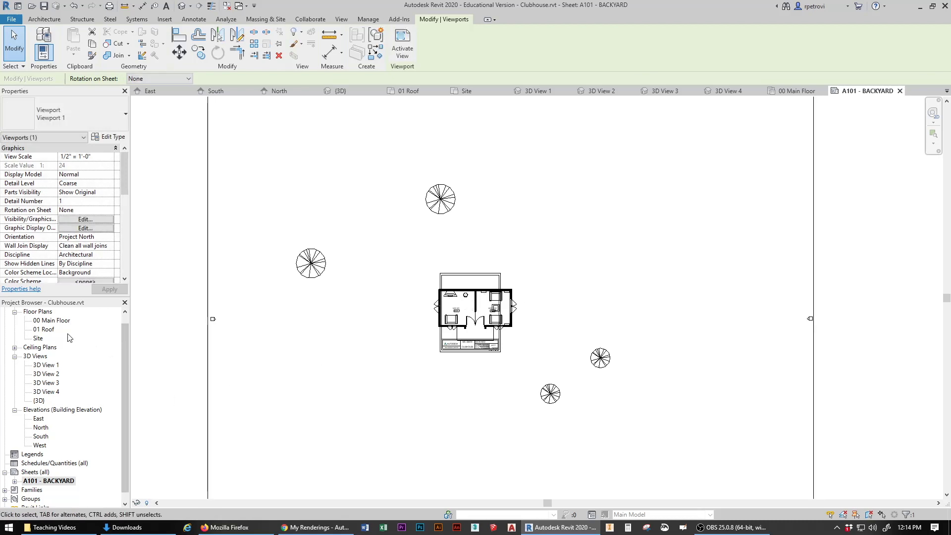
pyautogui.doubleClick(61, 320)
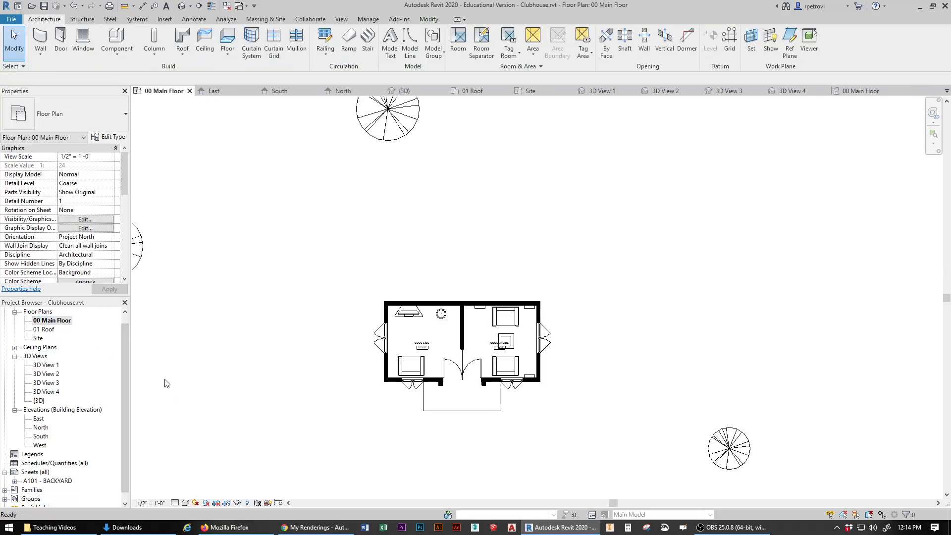
# Step: Change the 00 Main Floor scale to 3/8" = 1'-0" and go back to sheet A101 - BACKYARD
pyautogui.click(151, 506)
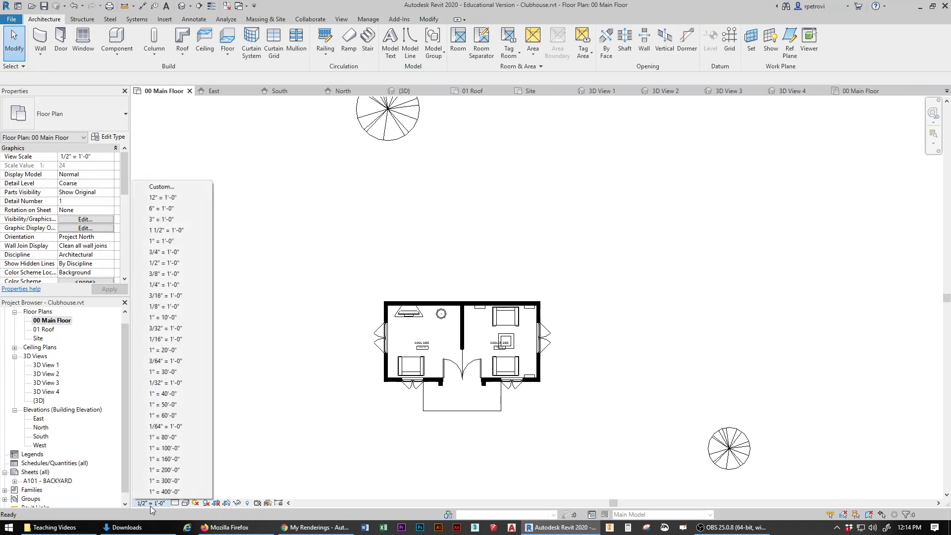
pyautogui.click(153, 274)
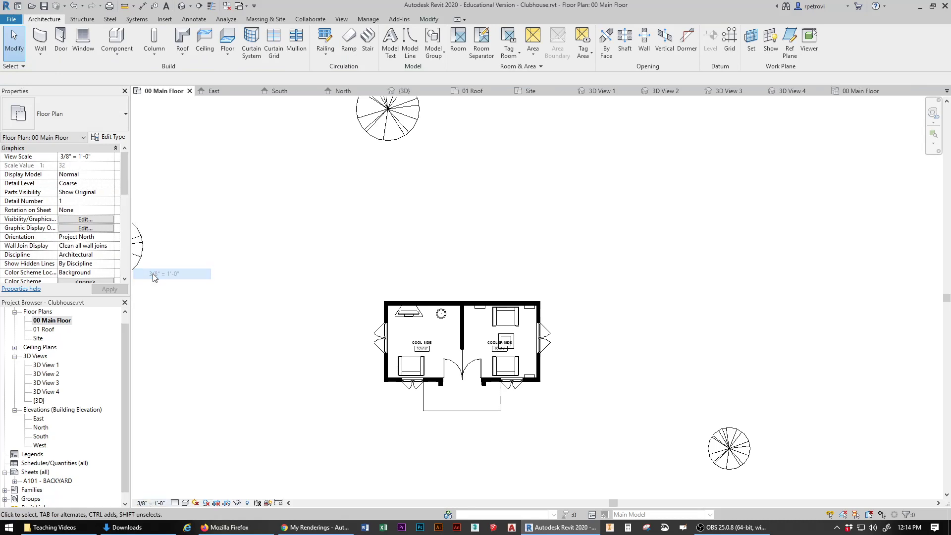
pyautogui.doubleClick(56, 481)
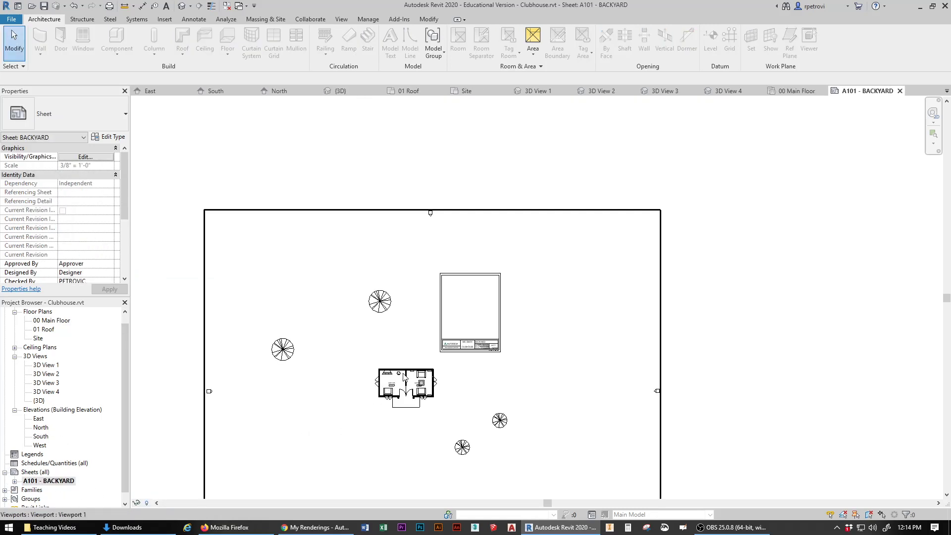
# Step: Fit the 3/8" viewport within the A101 title block border, then reopen 00 Main Floor
pyautogui.click(476, 291)
pyautogui.moveTo(476, 291); pyautogui.dragTo(476, 292)
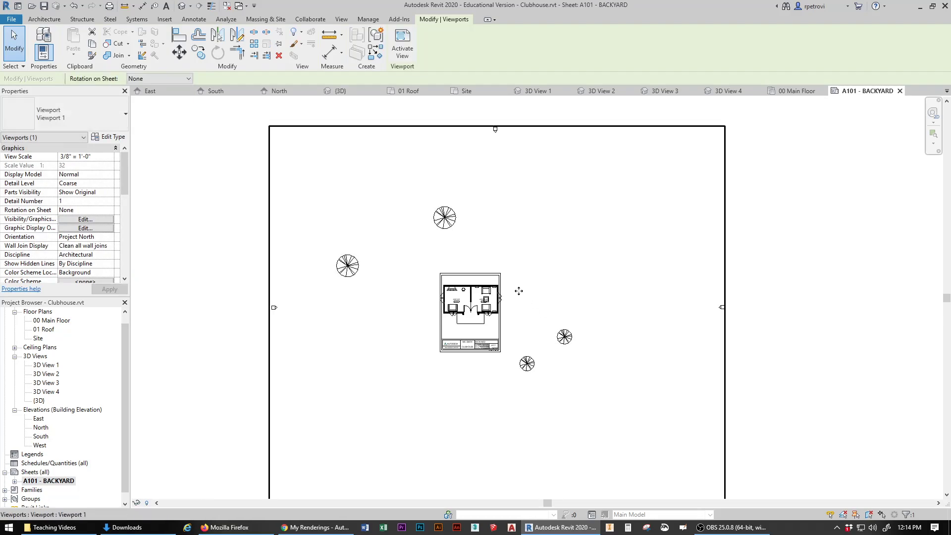
pyautogui.scroll(2, 525, 308)
pyautogui.scroll(1, 525, 307)
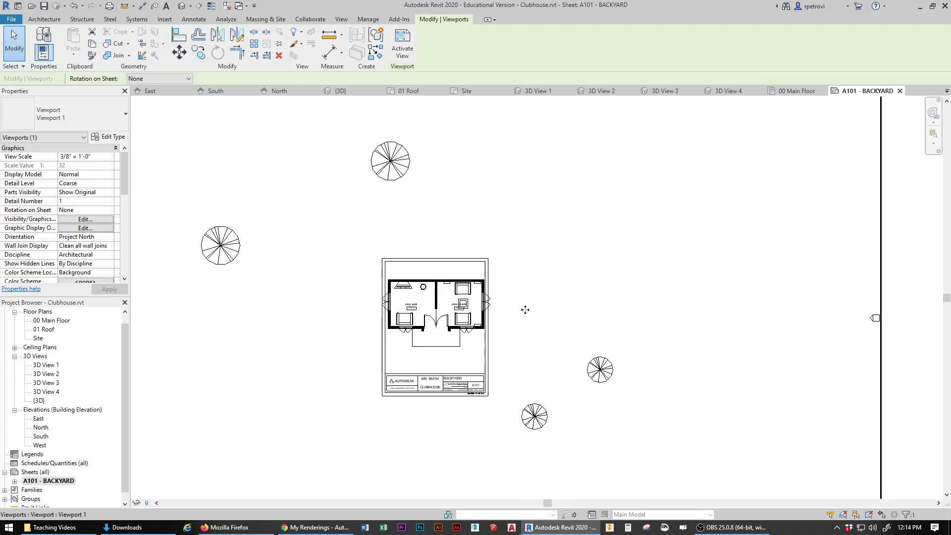
pyautogui.doubleClick(45, 321)
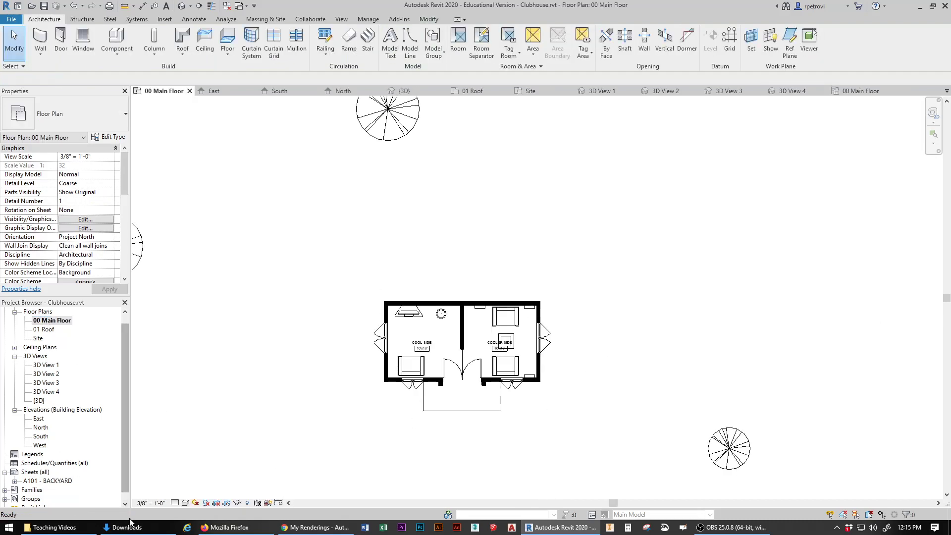
# Step: Switch the 00 Main Floor plan to 1/4" = 1'-0" and reopen sheet A101 - BACKYARD
pyautogui.click(146, 503)
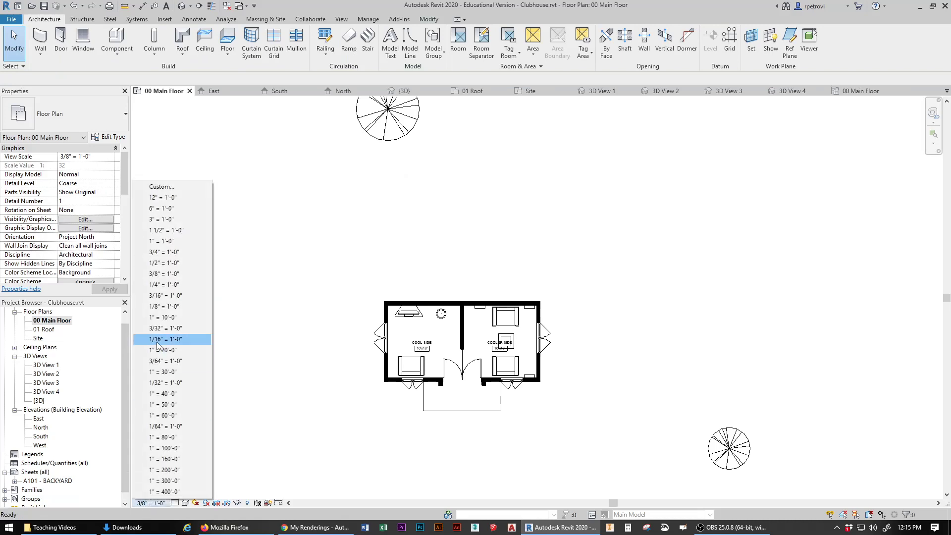
pyautogui.click(160, 287)
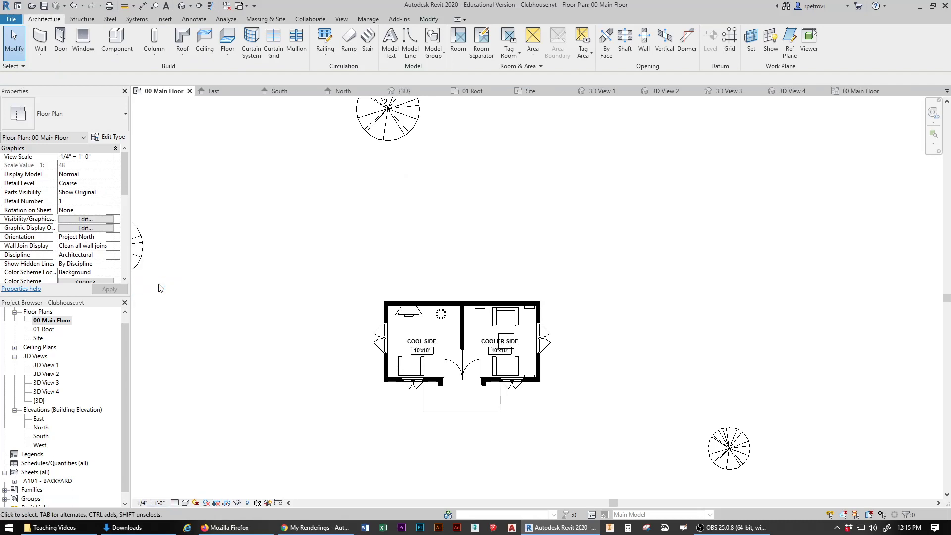
pyautogui.doubleClick(48, 481)
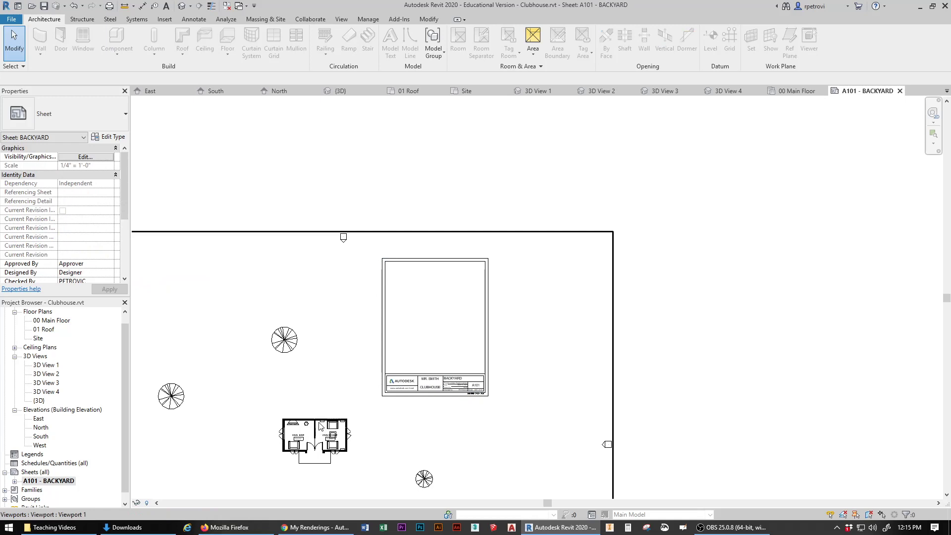
# Step: Drag the 1/4" viewport up-right so the plan sits inside the title block above the title strip
pyautogui.moveTo(319, 424); pyautogui.dragTo(441, 293)
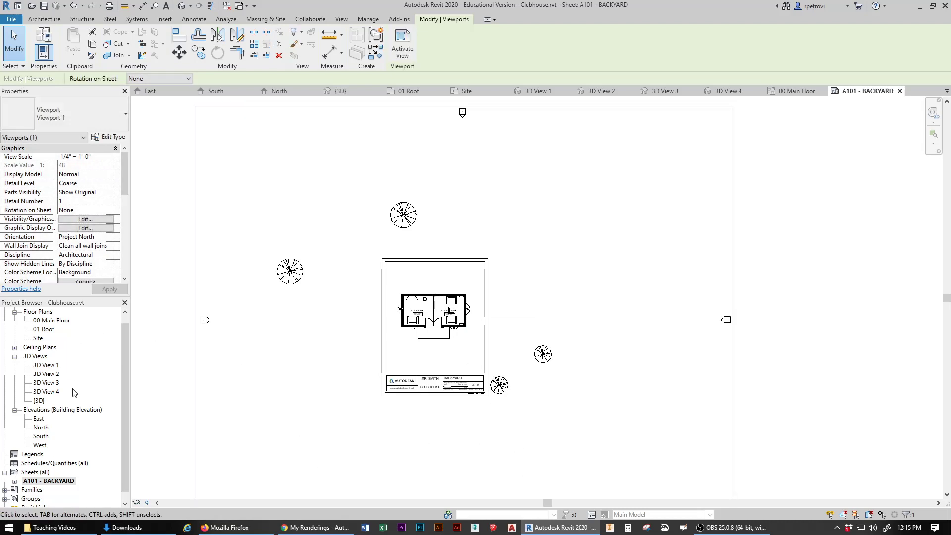
# Step: In 00 Main Floor, drag the lower-right, top, lower and left Japanese Cherry trees toward the clubhouse
pyautogui.doubleClick(52, 321)
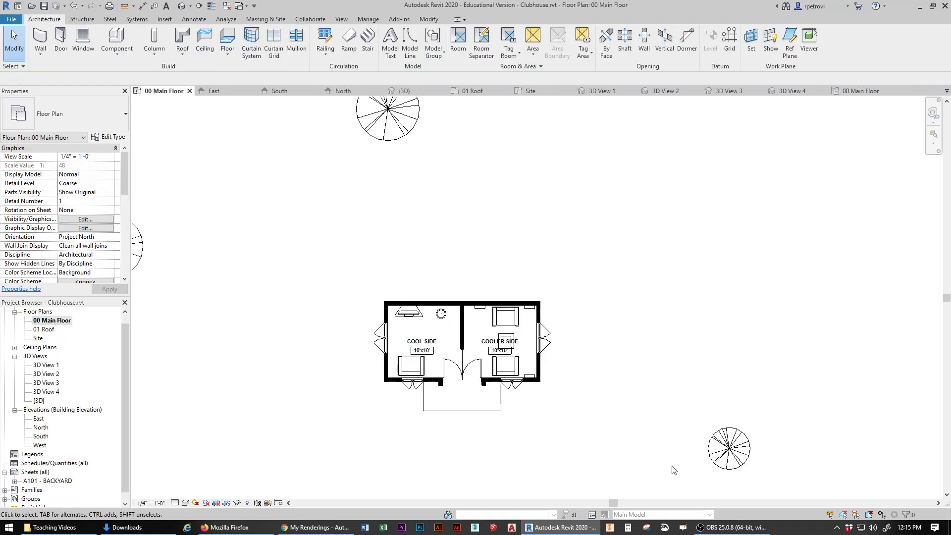
pyautogui.click(728, 448)
pyautogui.keyDown('ctrl'); pyautogui.click(674, 433); pyautogui.keyUp('ctrl')
pyautogui.moveTo(653, 419); pyautogui.dragTo(585, 402)
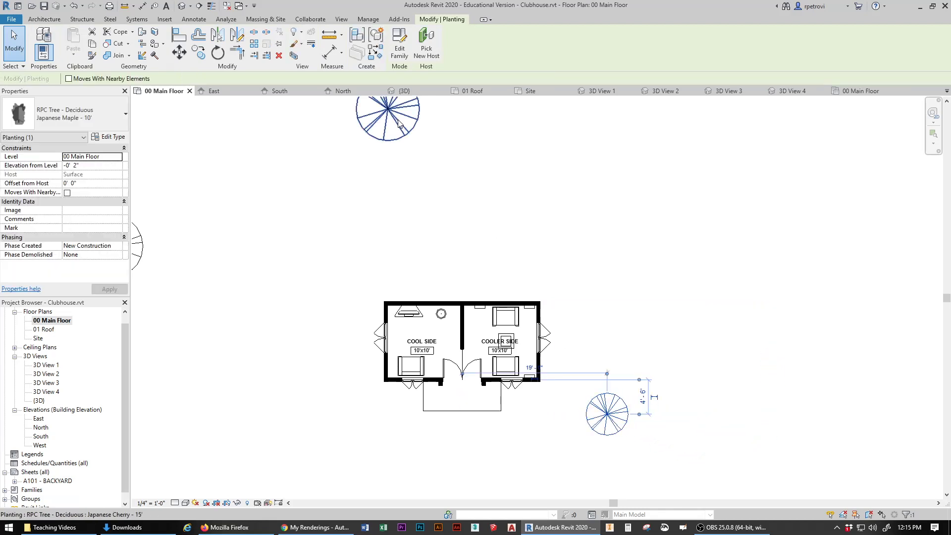
pyautogui.moveTo(397, 123); pyautogui.dragTo(374, 244)
pyautogui.scroll(-2, 450, 316)
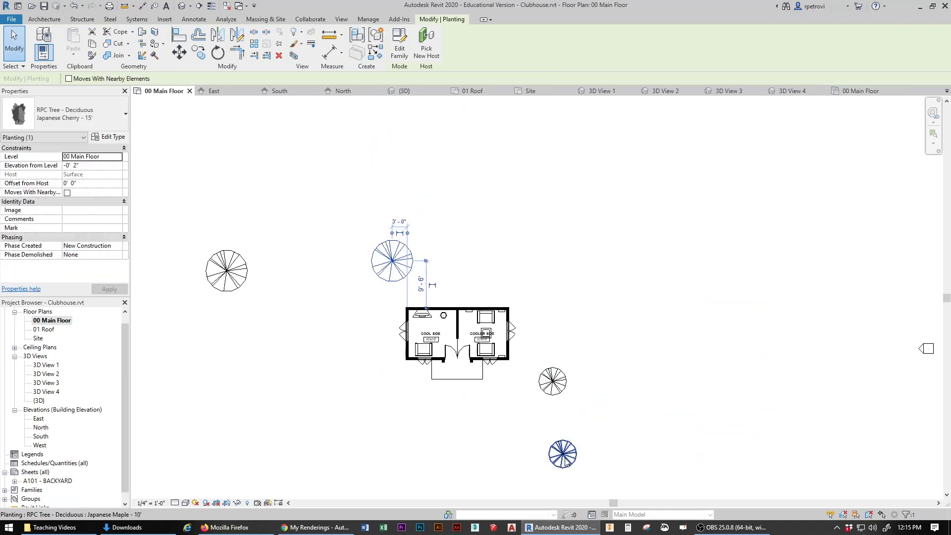
pyautogui.moveTo(548, 466); pyautogui.dragTo(510, 416)
pyautogui.click(226, 278)
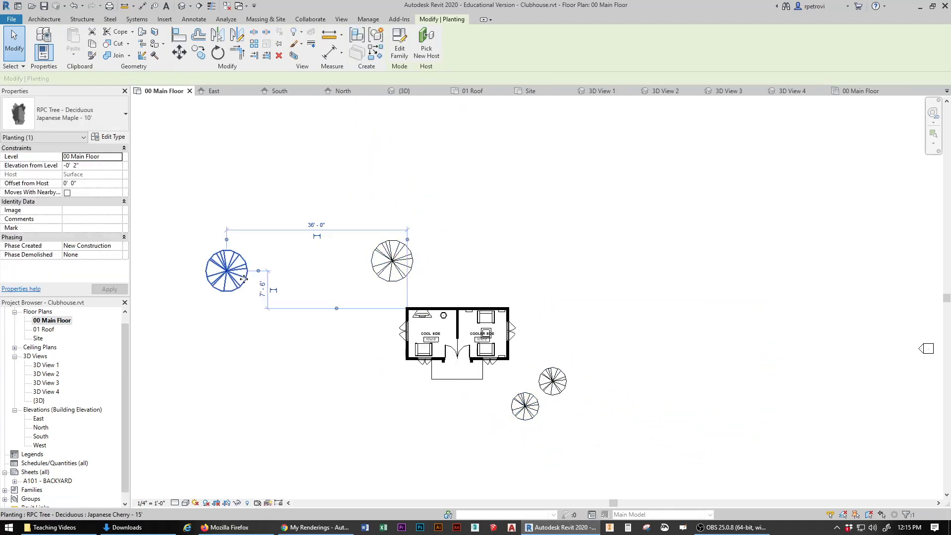
pyautogui.moveTo(225, 277); pyautogui.dragTo(343, 341)
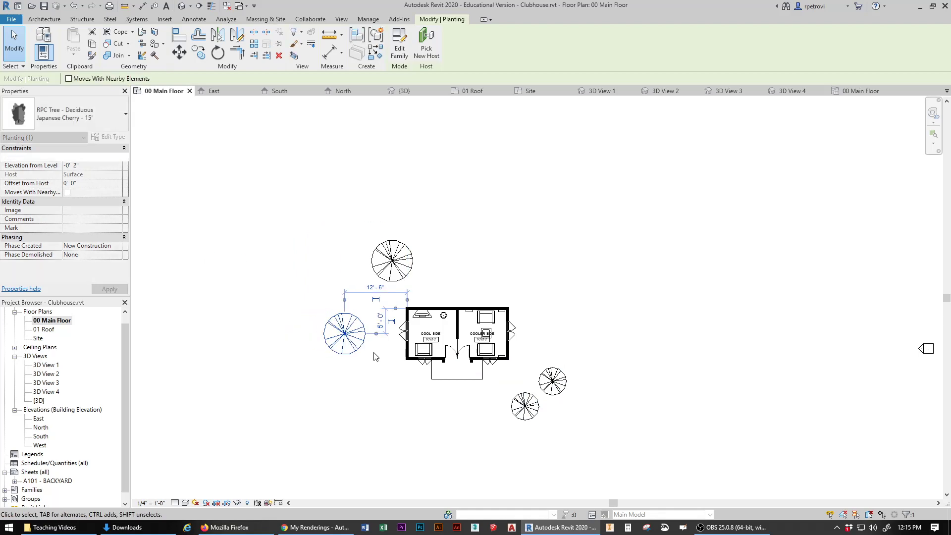
# Step: After checking sheet A101, pull three more trees in beside the porch and house
pyautogui.doubleClick(55, 484)
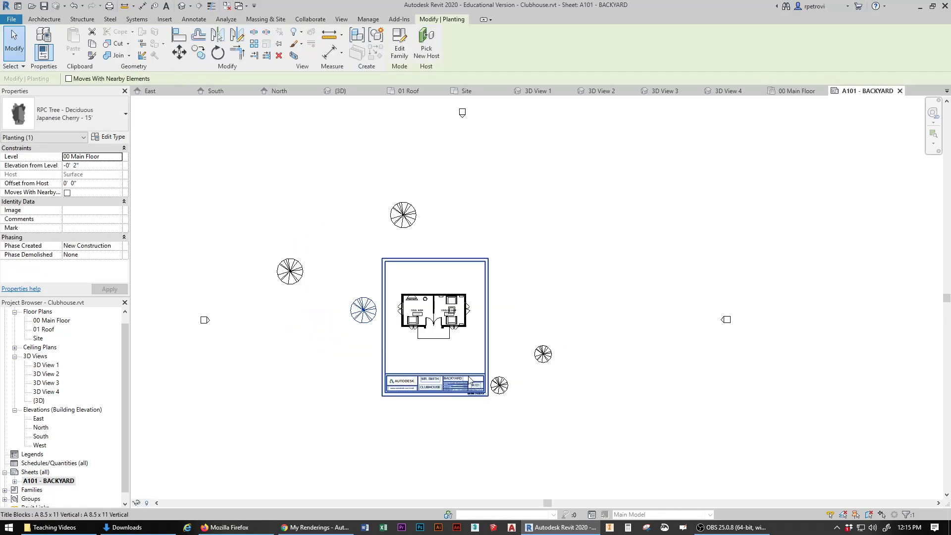
pyautogui.doubleClick(43, 320)
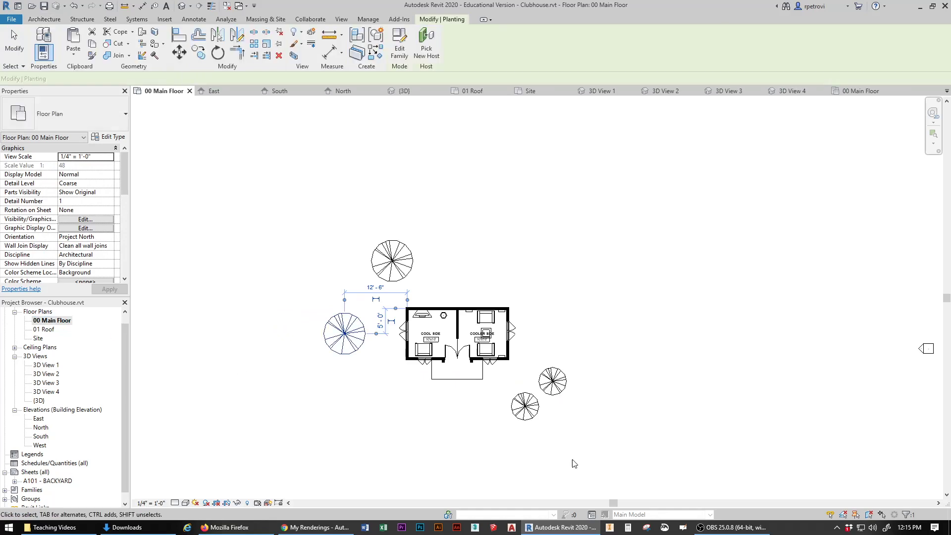
pyautogui.moveTo(528, 402); pyautogui.dragTo(525, 338)
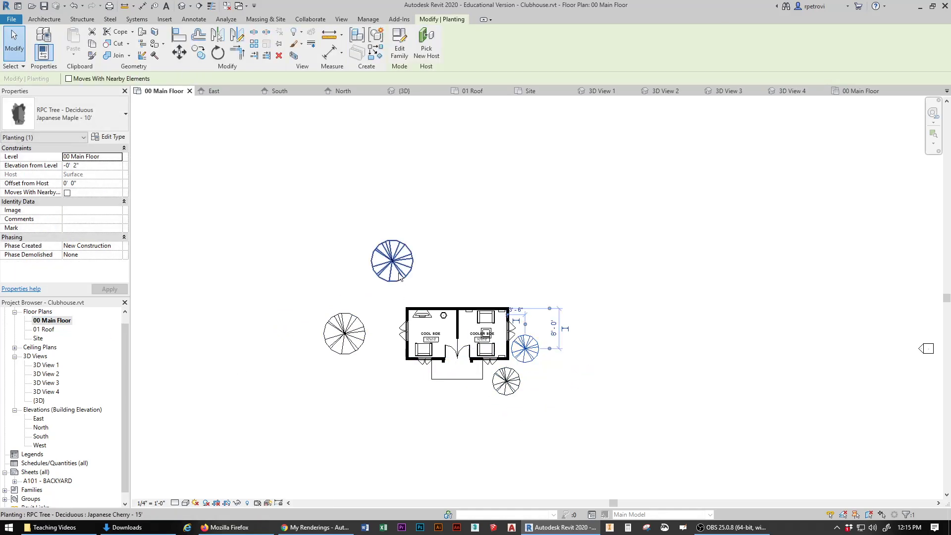
pyautogui.moveTo(399, 273); pyautogui.dragTo(415, 293)
pyautogui.moveTo(330, 346); pyautogui.dragTo(416, 430)
# Step: Reopen sheet A101 to confirm the trees now fit inside the title block
pyautogui.doubleClick(54, 481)
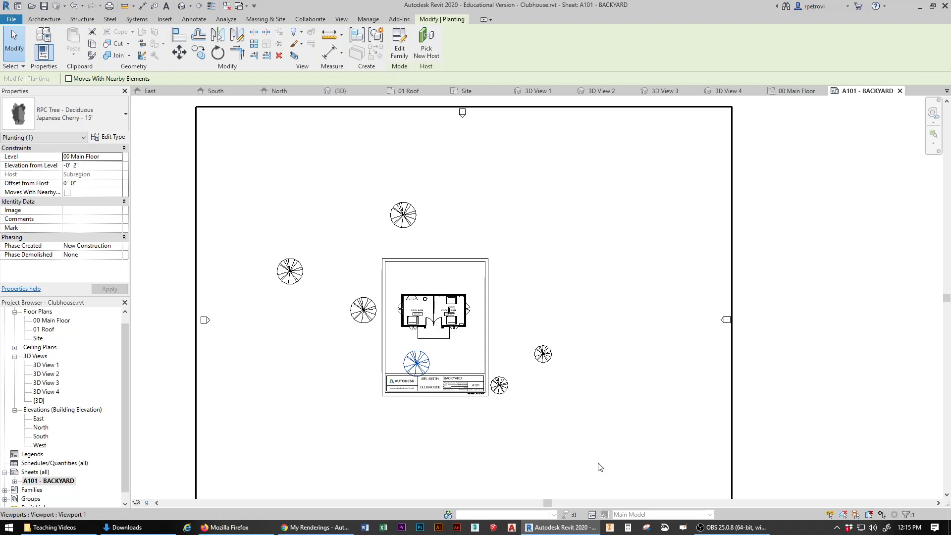
pyautogui.scroll(-2, 606, 473)
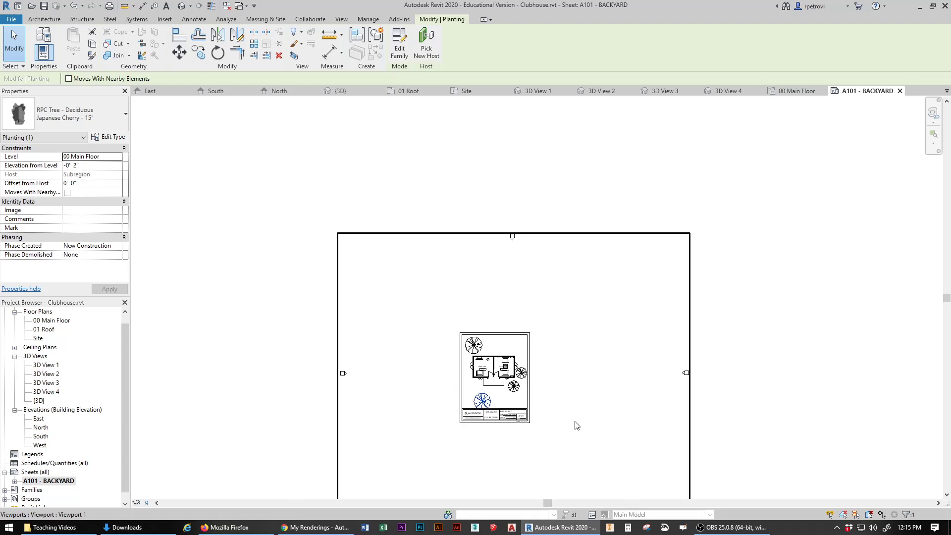
pyautogui.scroll(4, 575, 425)
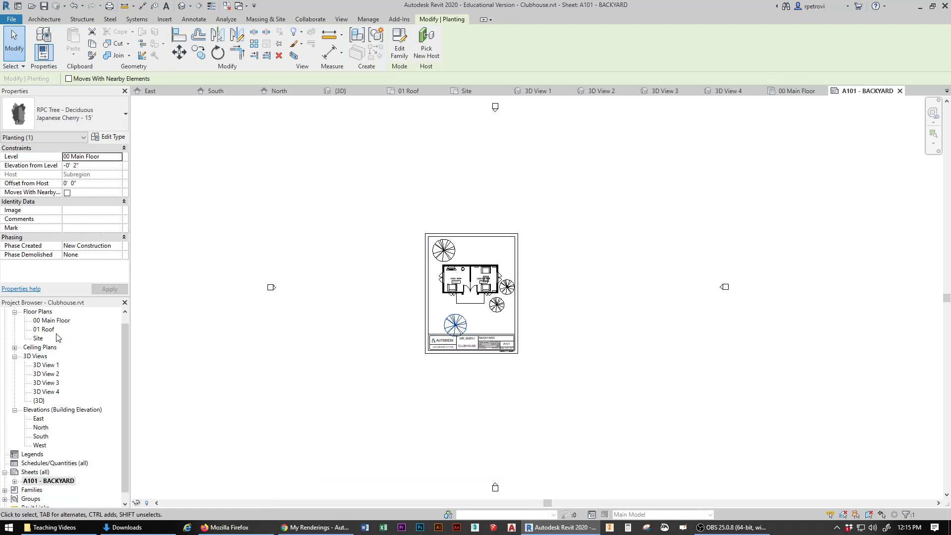
# Step: Temporarily hide all trees in 00 Main Floor, then view sheet A101 - BACKYARD
pyautogui.doubleClick(54, 321)
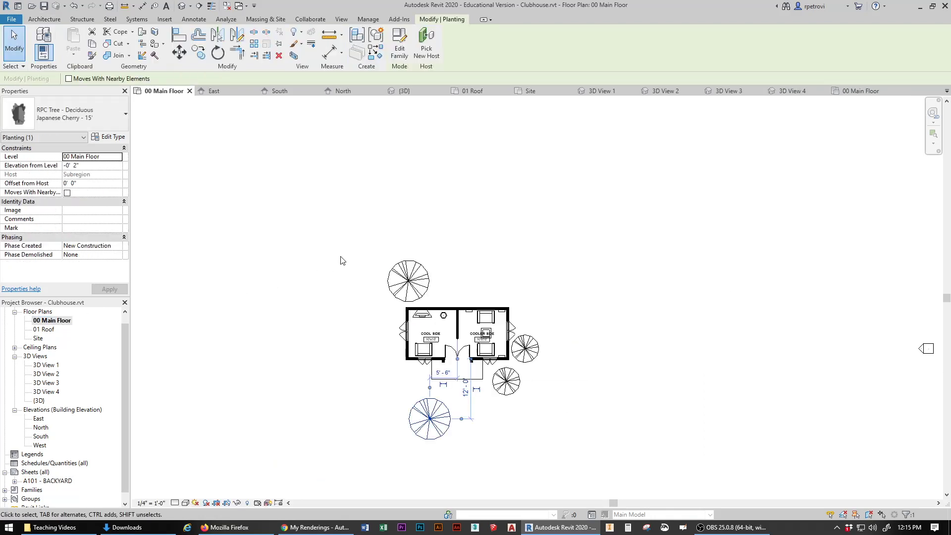
pyautogui.click(532, 452)
pyautogui.click(441, 426)
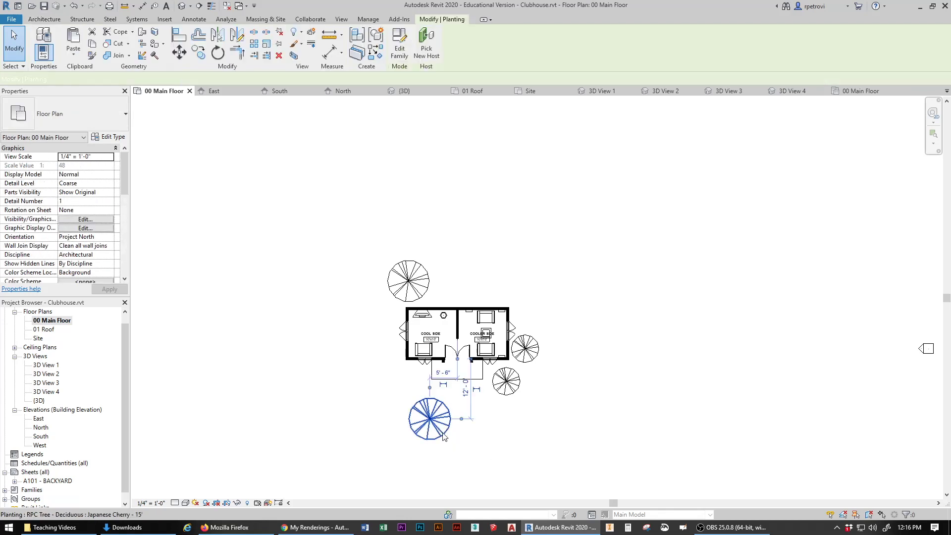
pyautogui.click(238, 503)
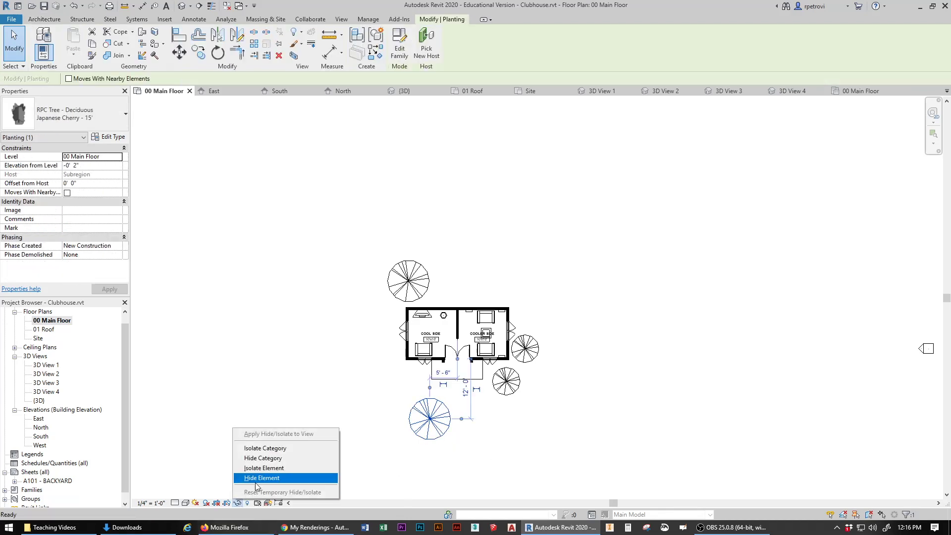
pyautogui.click(280, 459)
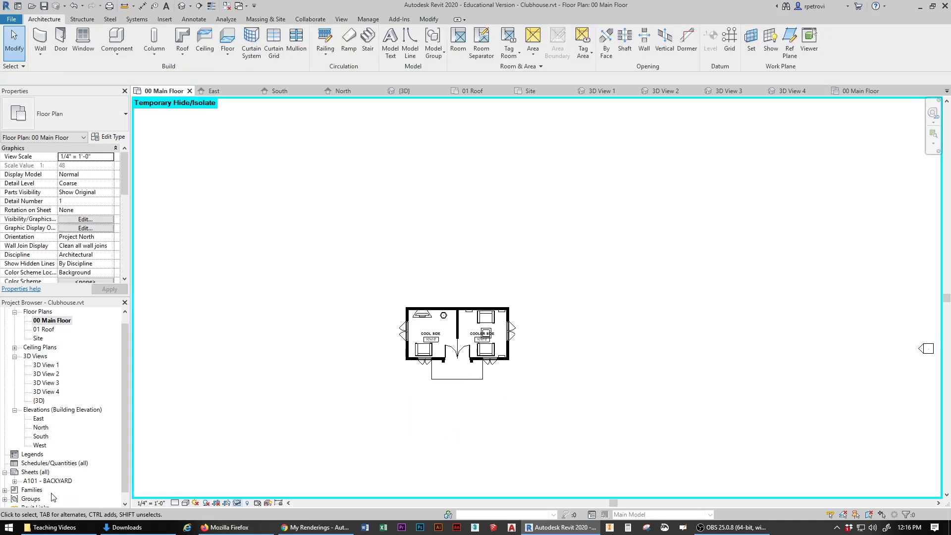
pyautogui.doubleClick(57, 482)
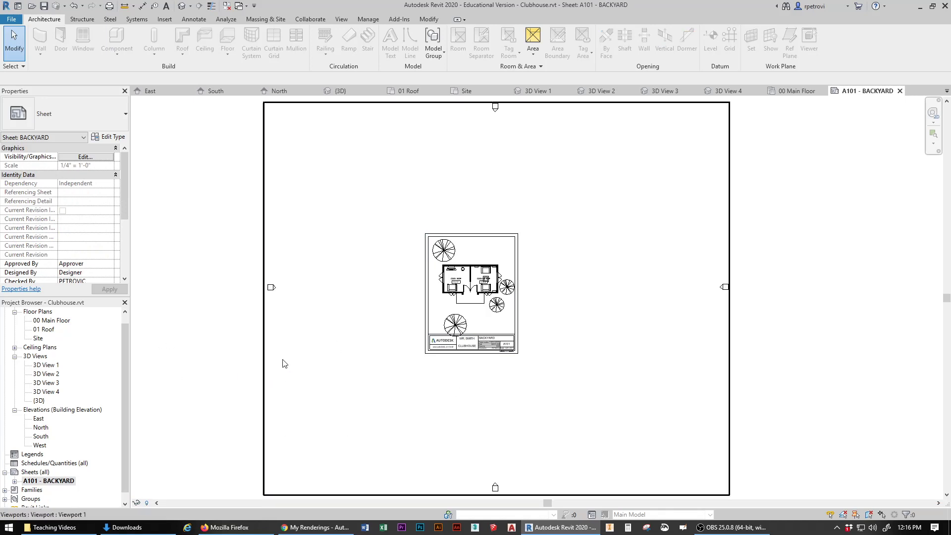
# Step: Reset temporary hide/isolate, hide the planting category in 00 Main Floor, and recheck sheet A101
pyautogui.doubleClick(50, 321)
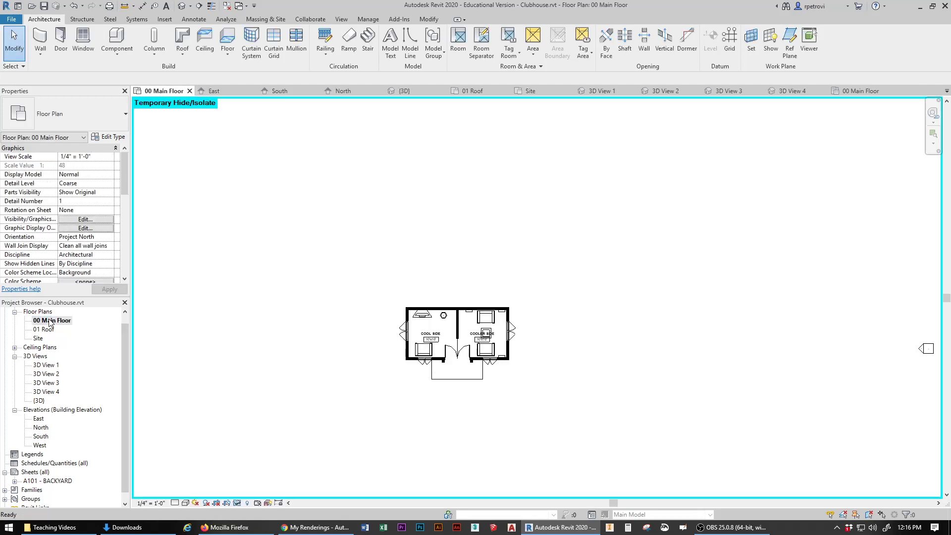
pyautogui.click(237, 502)
pyautogui.click(243, 493)
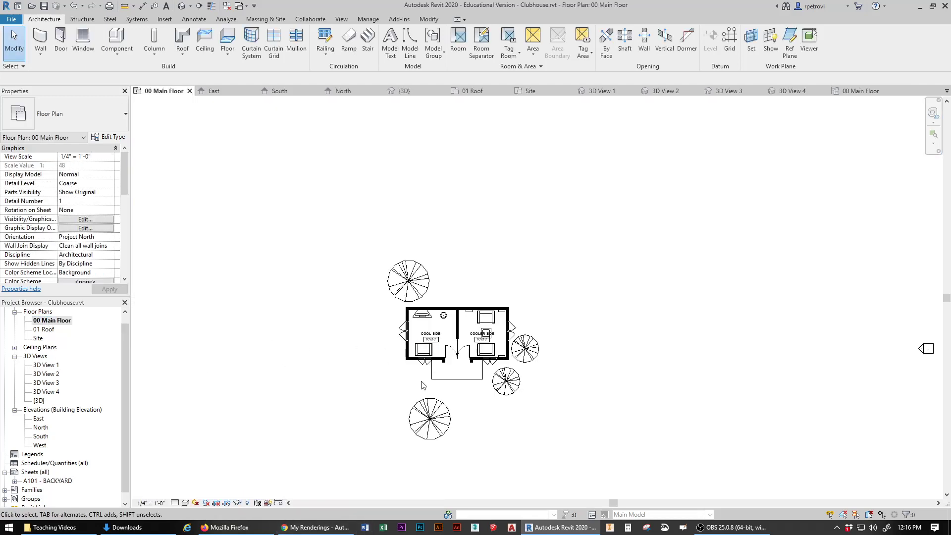
pyautogui.click(435, 440)
pyautogui.rightClick(435, 440)
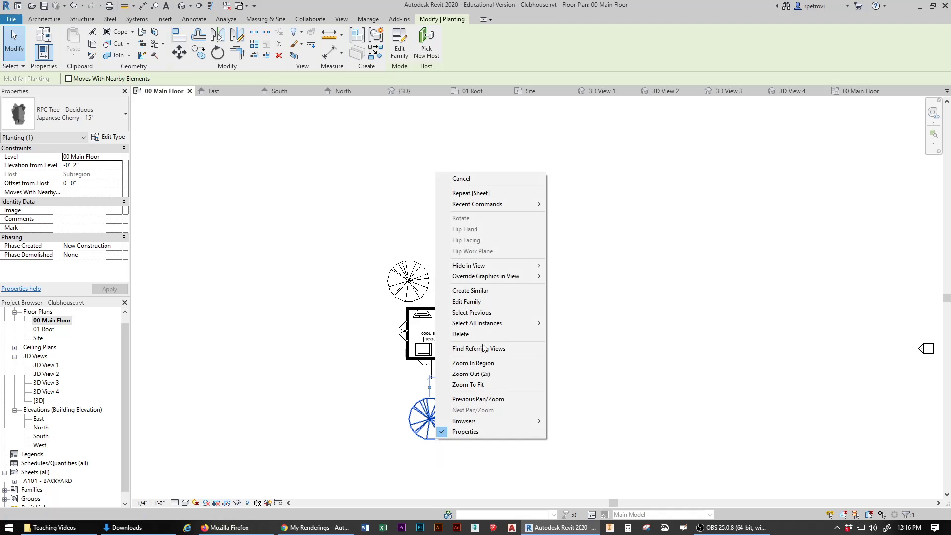
pyautogui.moveTo(503, 267)
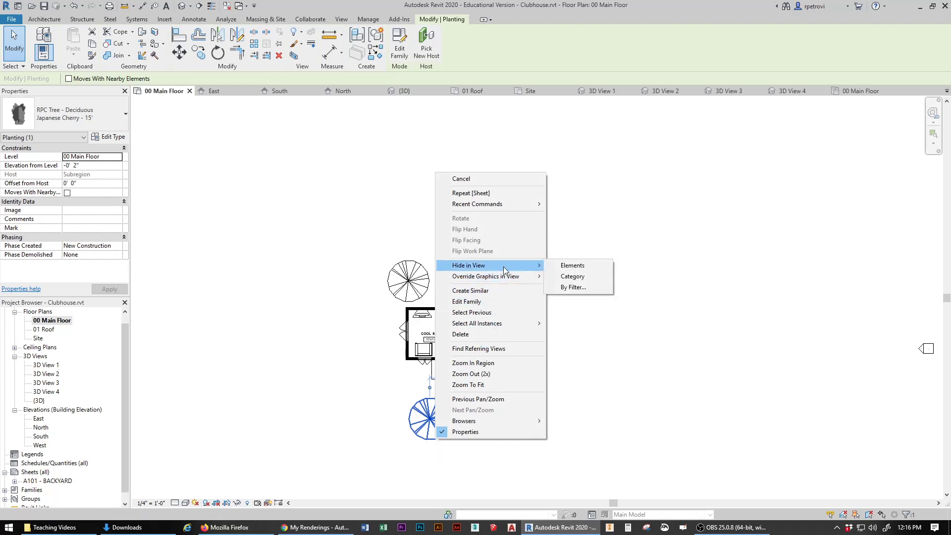
pyautogui.click(573, 279)
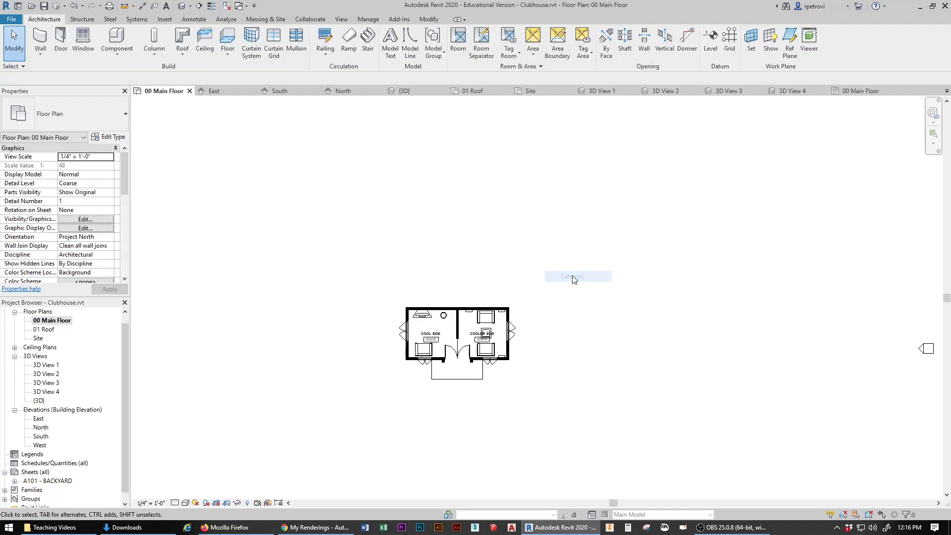
pyautogui.doubleClick(66, 481)
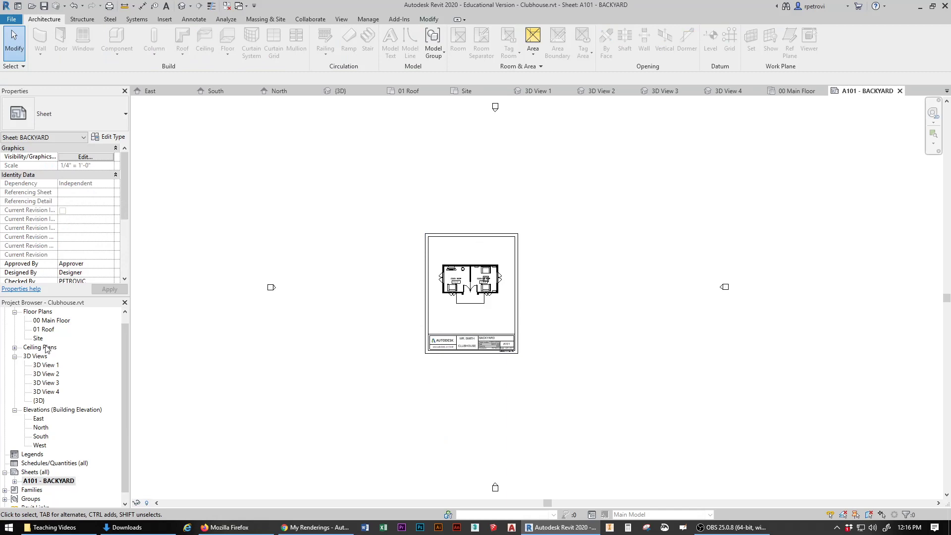
pyautogui.doubleClick(48, 322)
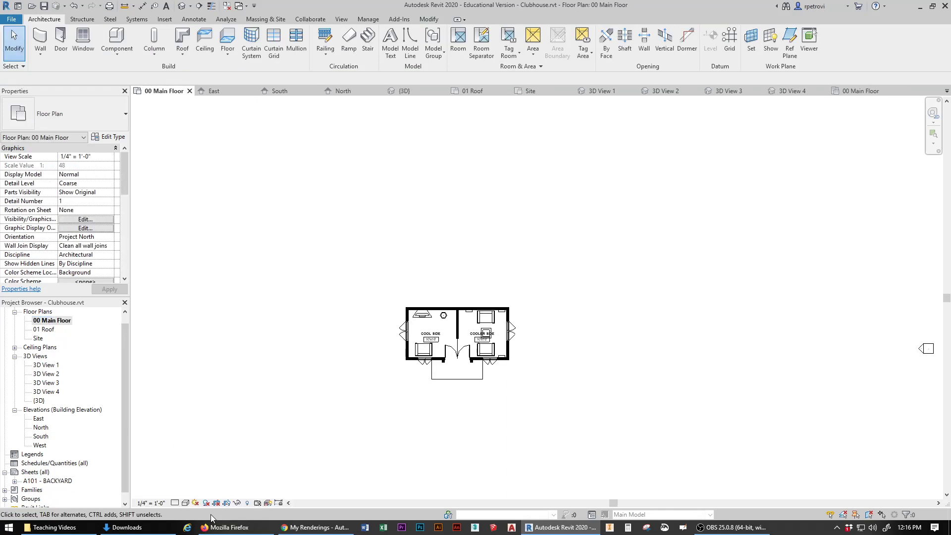
pyautogui.click(247, 505)
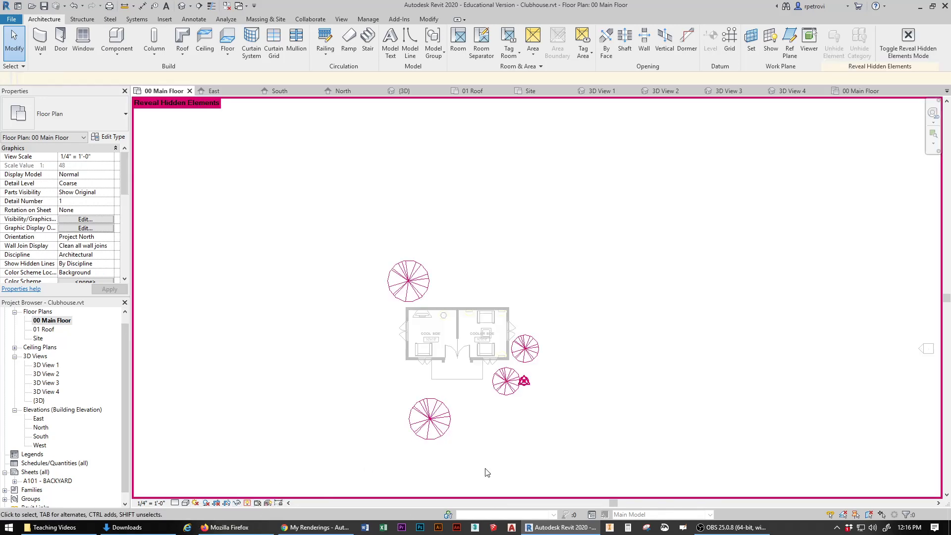
pyautogui.rightClick(424, 413)
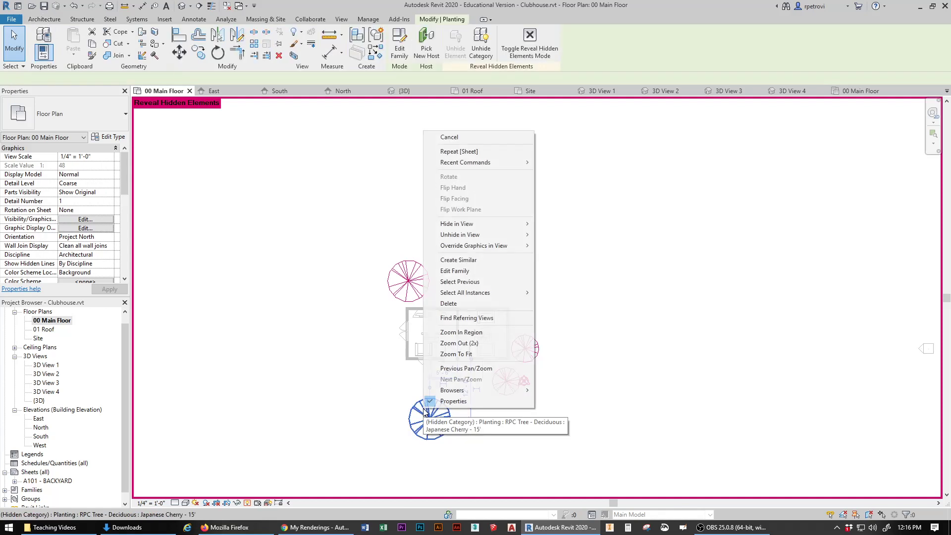
pyautogui.moveTo(490, 236)
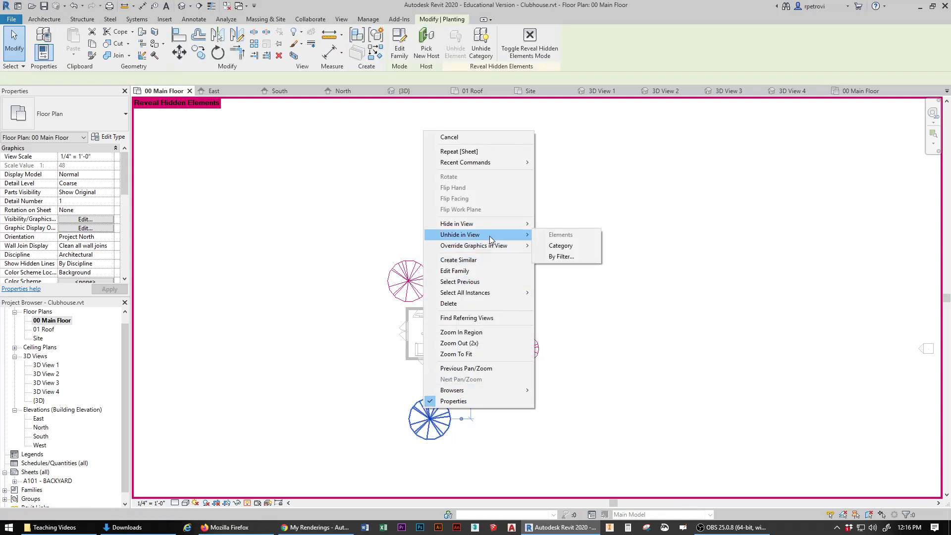
pyautogui.click(557, 246)
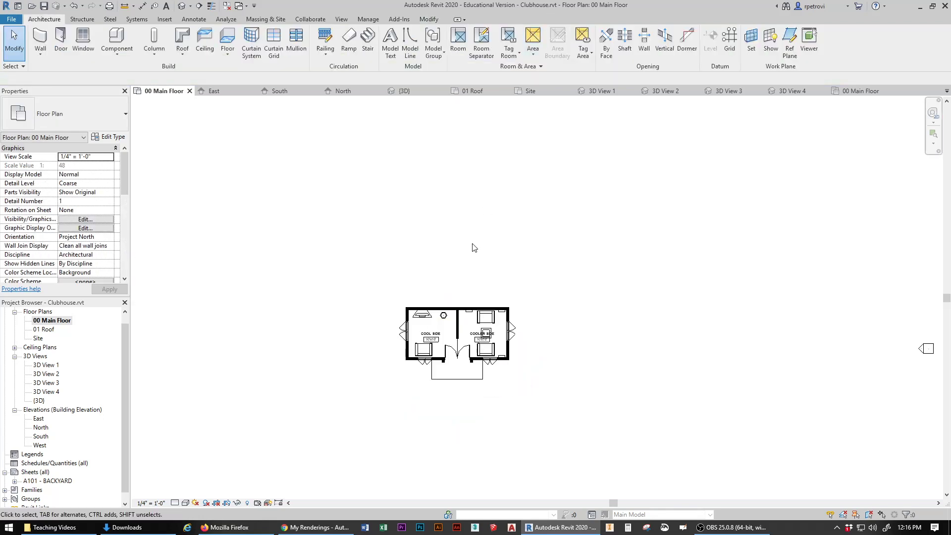
pyautogui.doubleClick(43, 481)
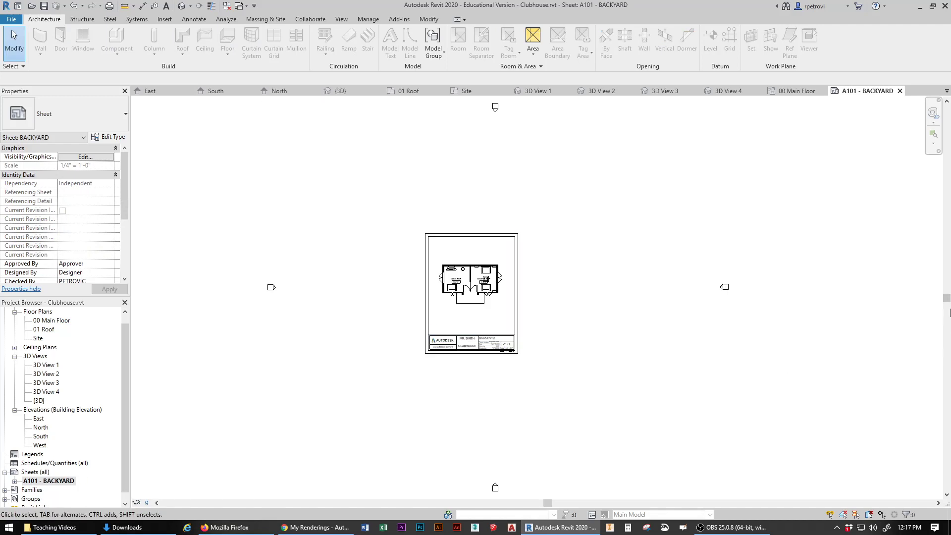
# Step: Inspect the 1/4" = 1'-0" viewport title on sheet A101, then reopen 00 Main Floor
pyautogui.scroll(-1, 671, 368)
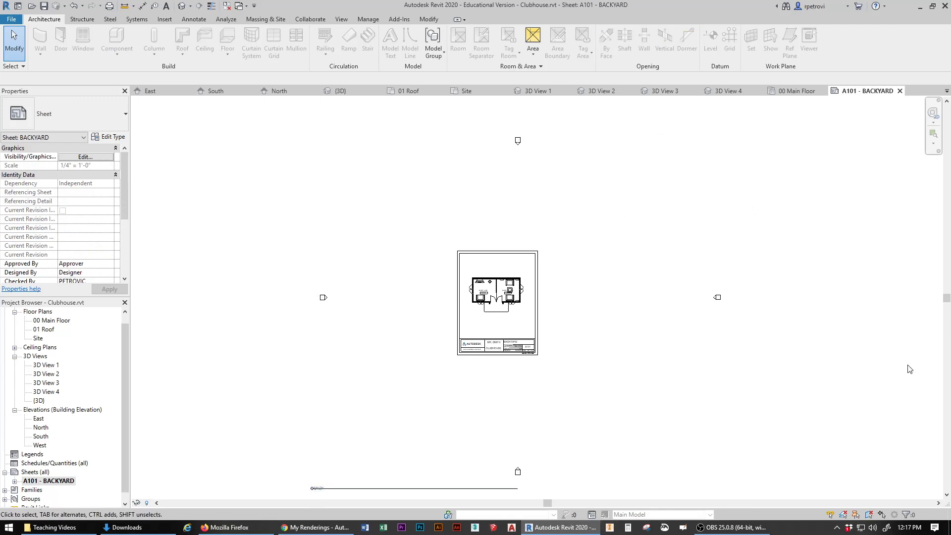
pyautogui.scroll(2, 313, 489)
pyautogui.scroll(3, 312, 491)
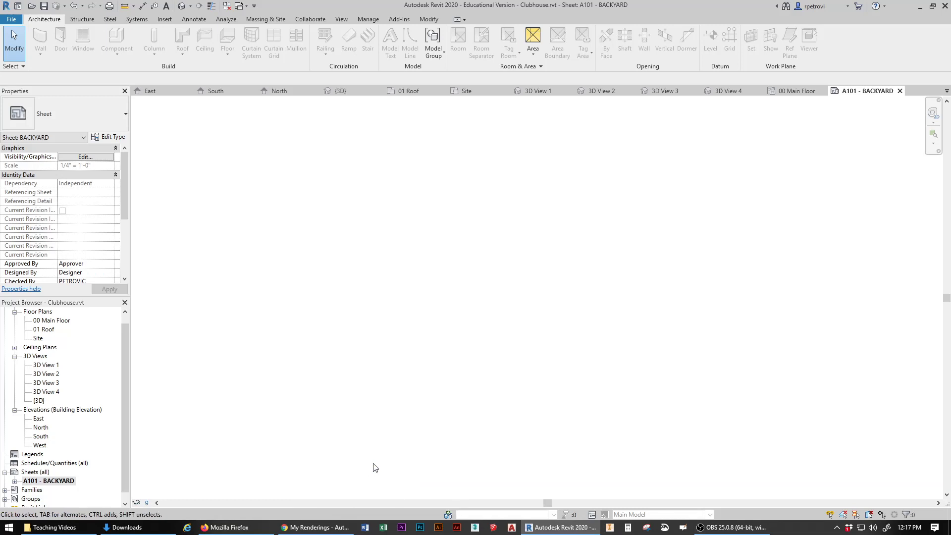
pyautogui.scroll(-5, 373, 467)
pyautogui.scroll(-1, 390, 444)
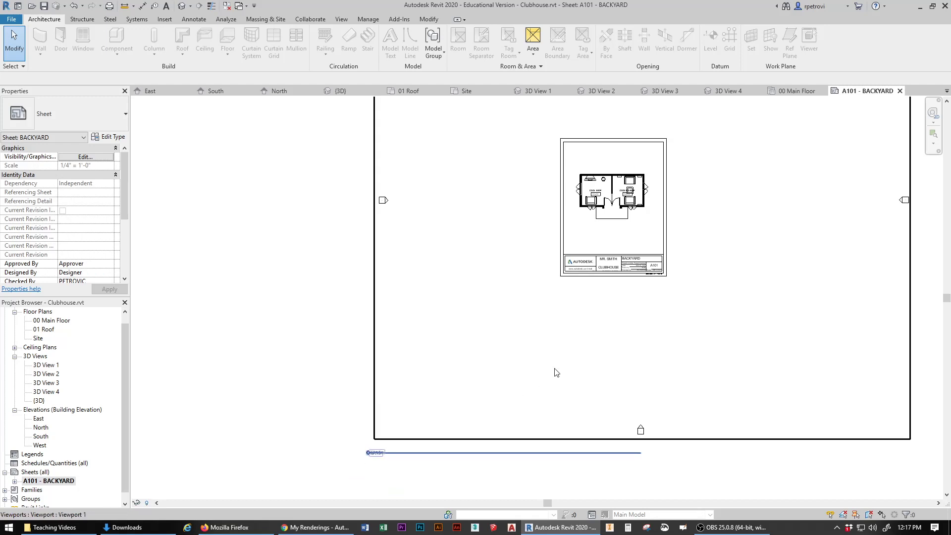
pyautogui.scroll(-5, 621, 270)
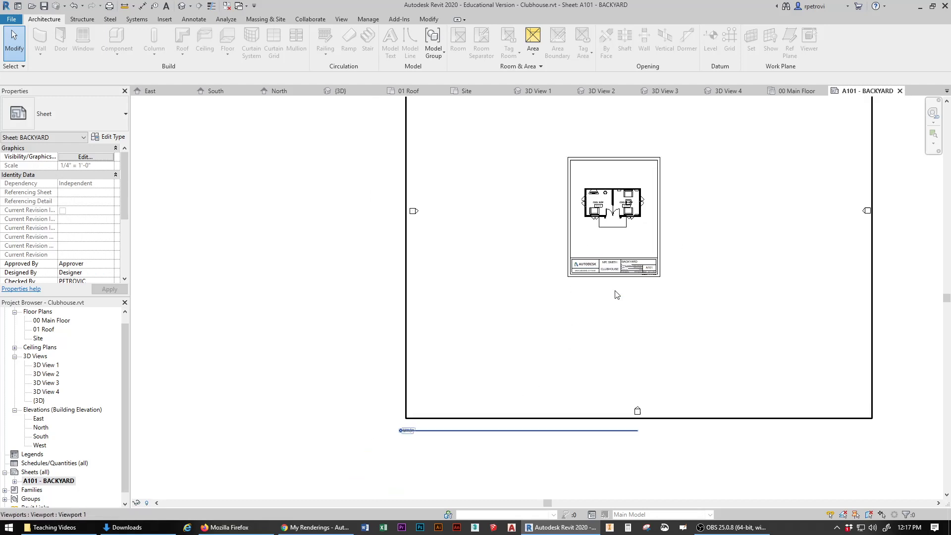
pyautogui.moveTo(633, 218); pyautogui.dragTo(494, 259, button='middle')
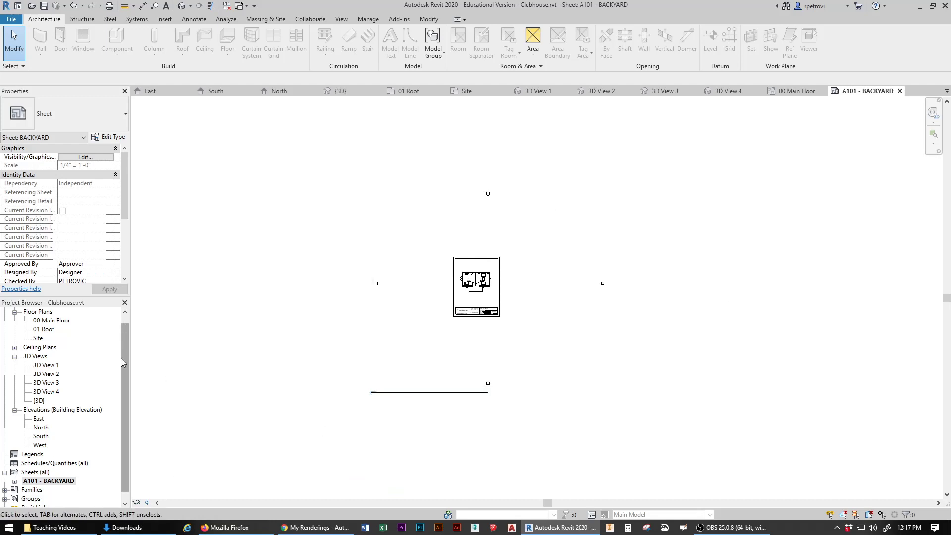
pyautogui.doubleClick(51, 320)
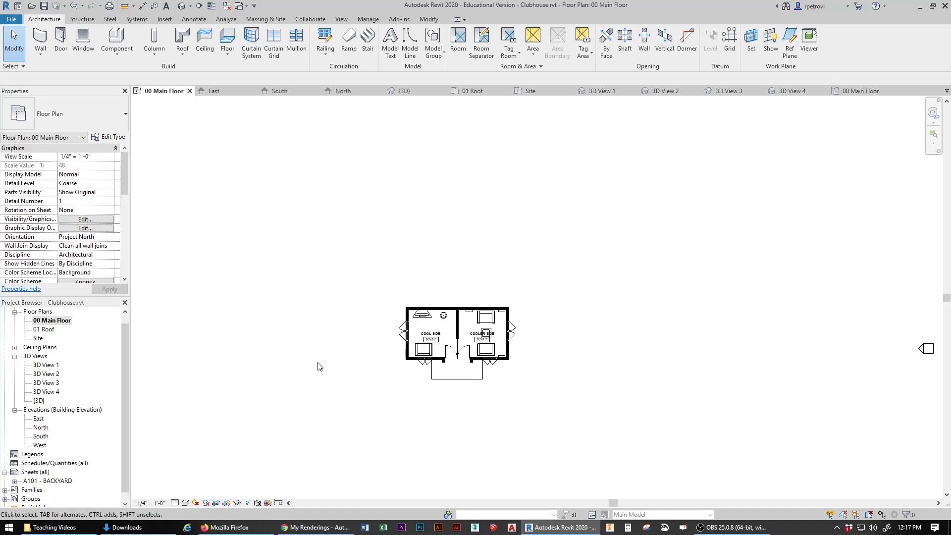
# Step: Pull the 00 Main Floor crop region's top, right and bottom edges in around the clubhouse
pyautogui.scroll(-3, 319, 366)
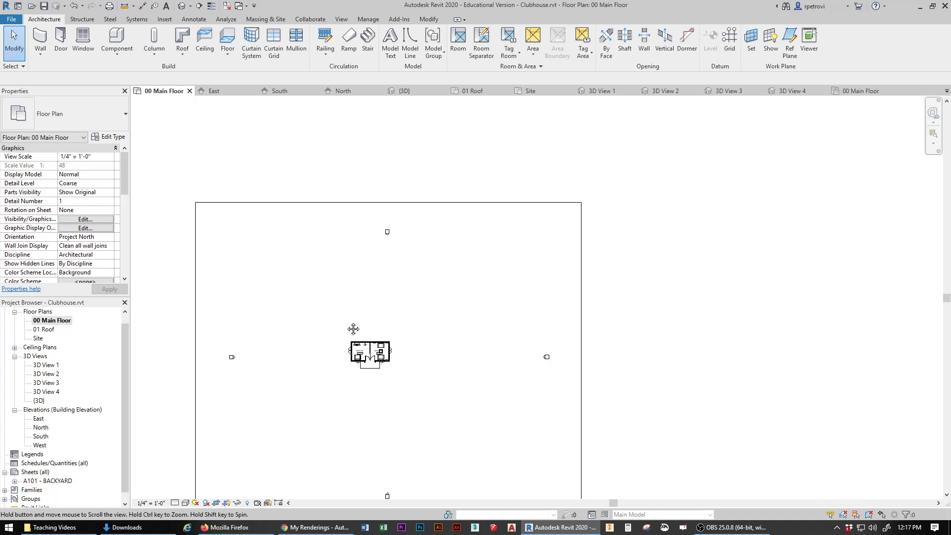
pyautogui.moveTo(345, 326); pyautogui.dragTo(434, 260, button='middle')
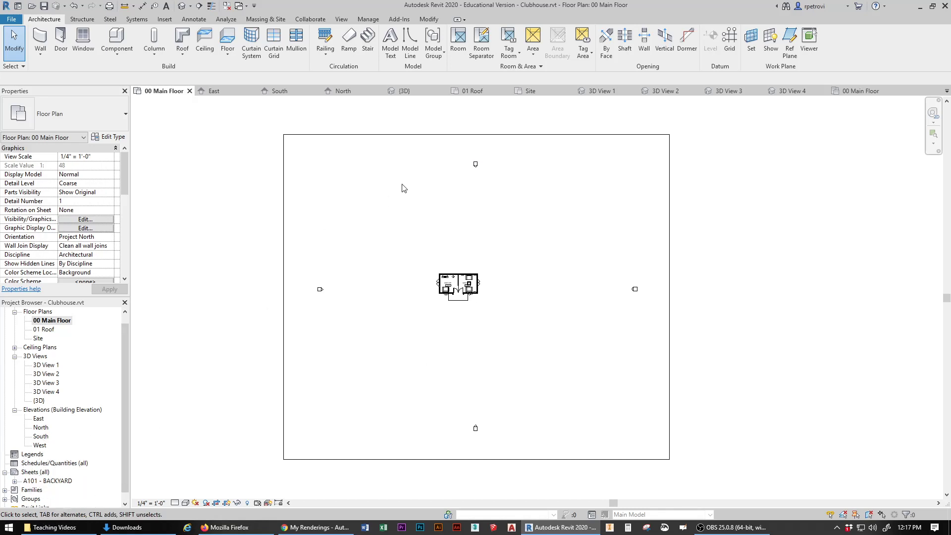
pyautogui.click(500, 135)
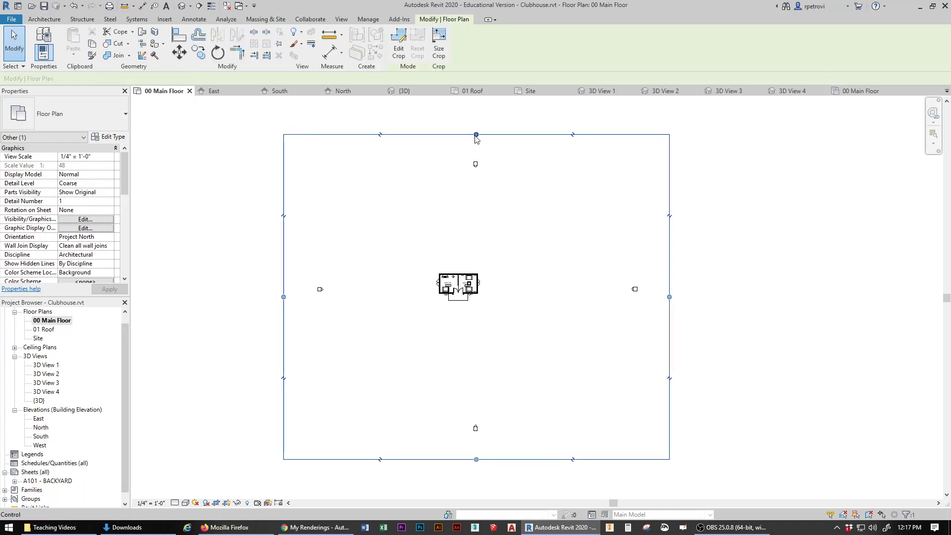
pyautogui.moveTo(476, 134); pyautogui.dragTo(476, 257)
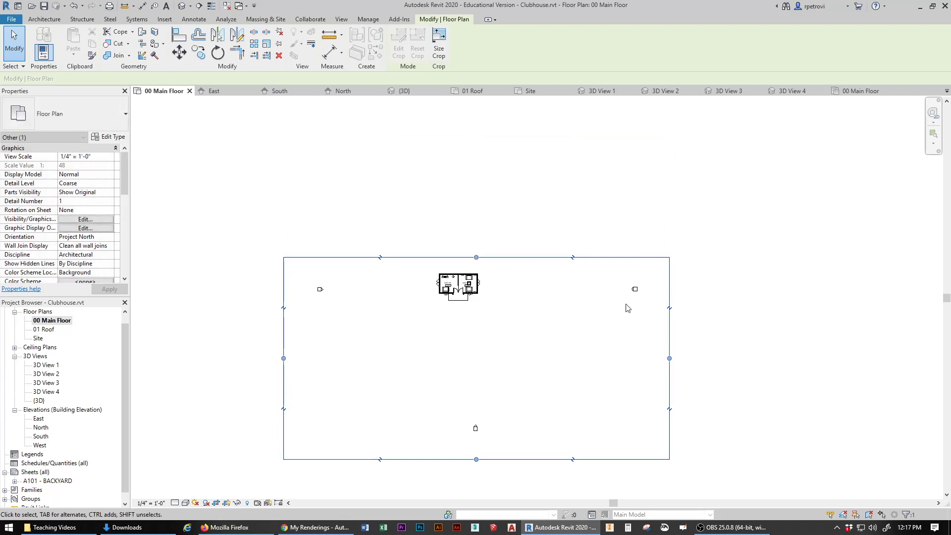
pyautogui.moveTo(669, 357); pyautogui.dragTo(494, 354)
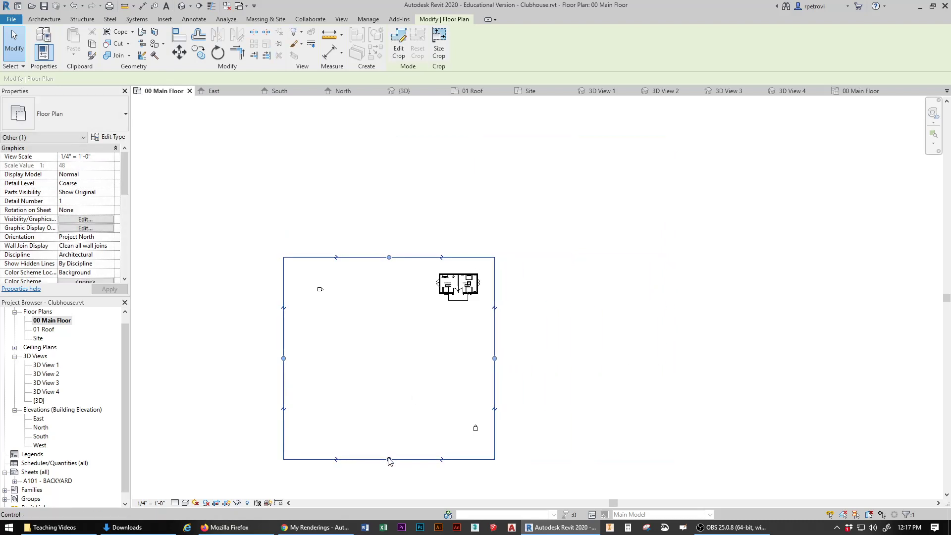
pyautogui.moveTo(389, 459); pyautogui.dragTo(395, 316)
pyautogui.moveTo(283, 286); pyautogui.dragTo(418, 288)
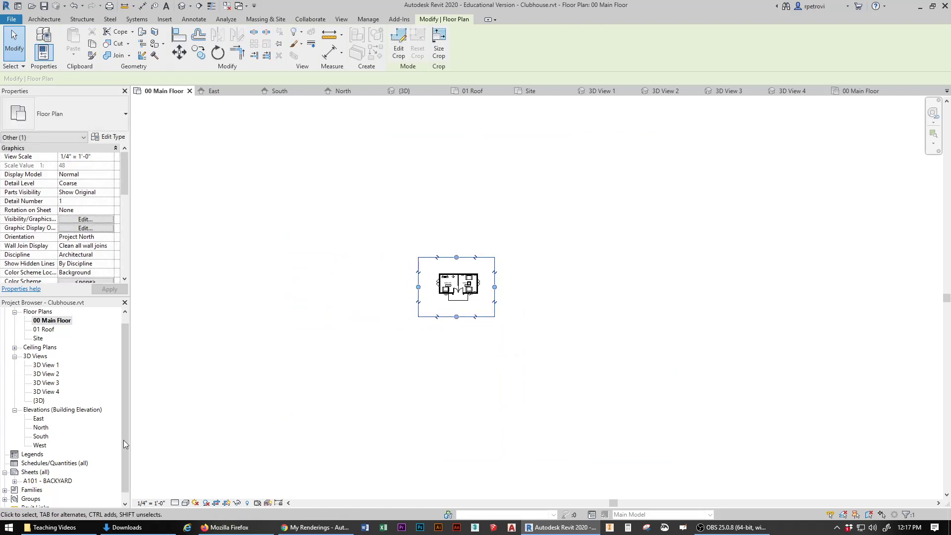
pyautogui.doubleClick(48, 481)
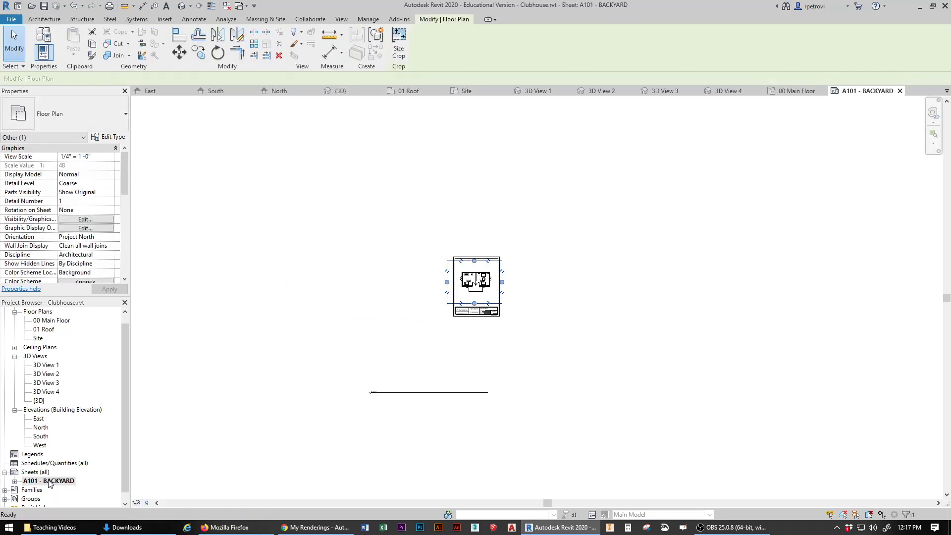
# Step: Tighten the crop region further from the left and right sides, then check sheet A101
pyautogui.scroll(3, 465, 285)
pyautogui.scroll(3, 458, 307)
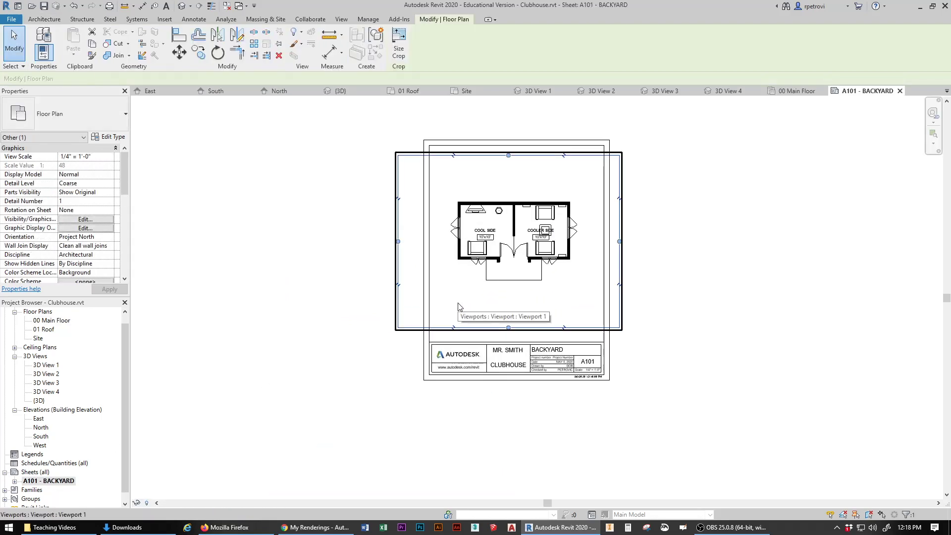
pyautogui.click(57, 321)
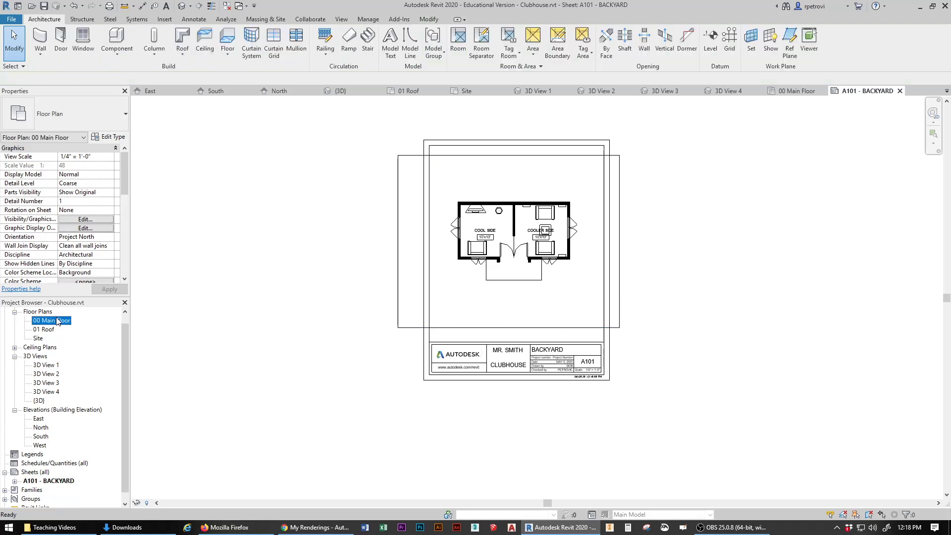
pyautogui.doubleClick(57, 321)
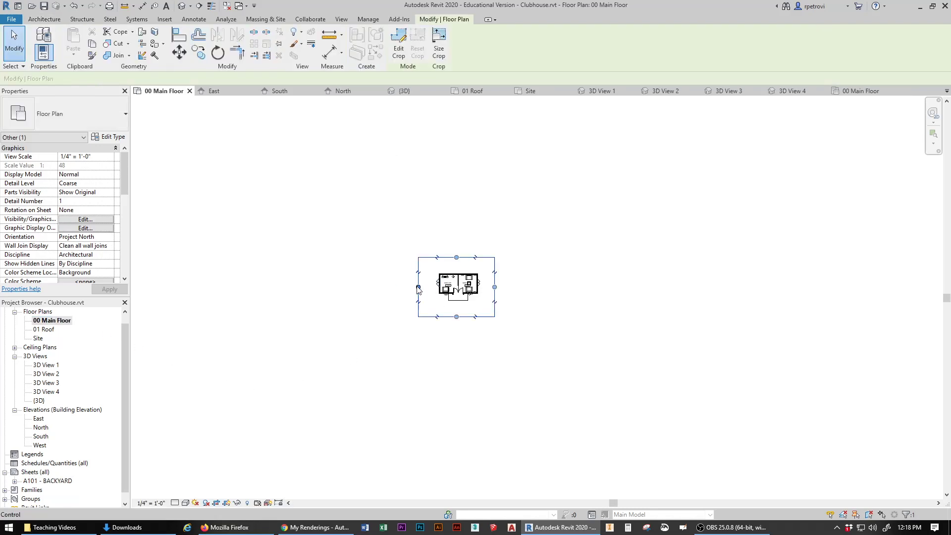
pyautogui.moveTo(419, 288); pyautogui.dragTo(432, 287)
pyautogui.moveTo(494, 287); pyautogui.dragTo(486, 287)
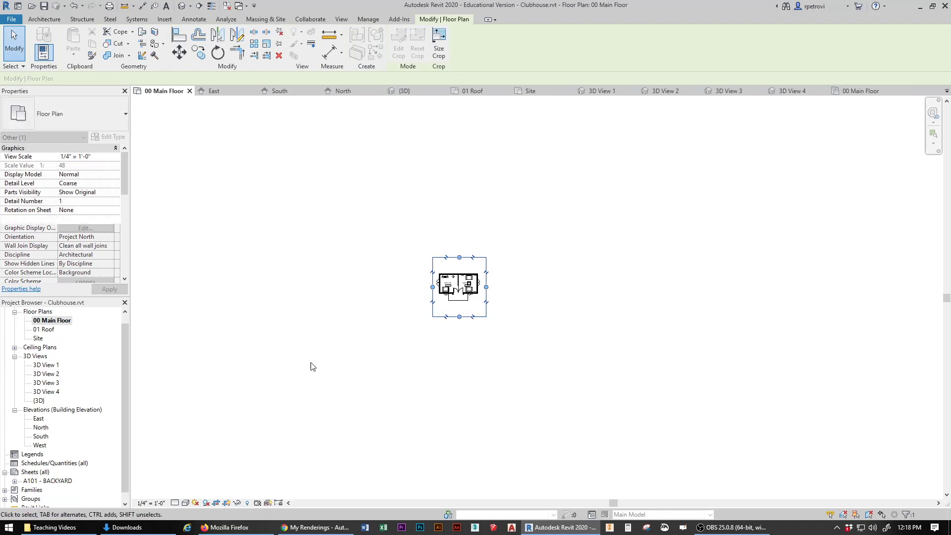
pyautogui.doubleClick(48, 482)
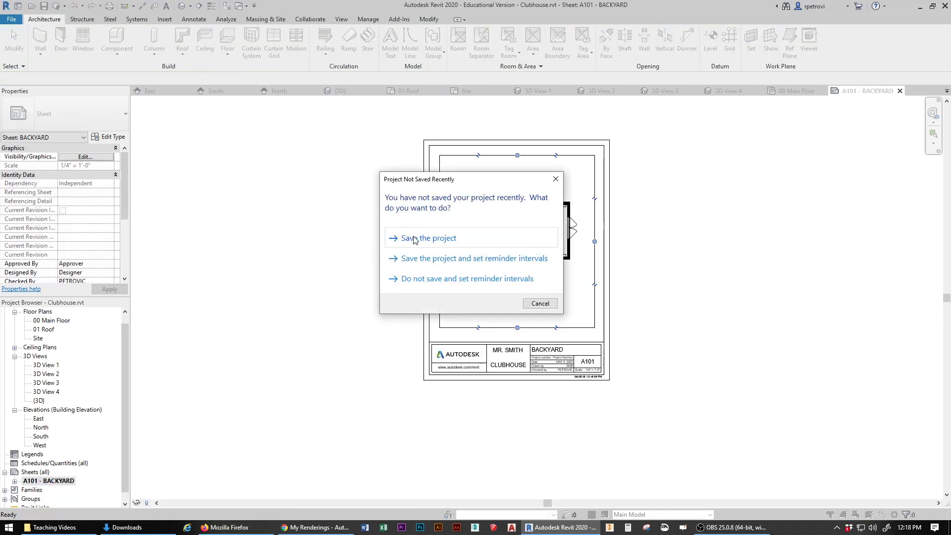
# Step: Save Clubhouse.rvt, deselect the crop region in 00 Main Floor, and reopen sheet A101
pyautogui.click(415, 238)
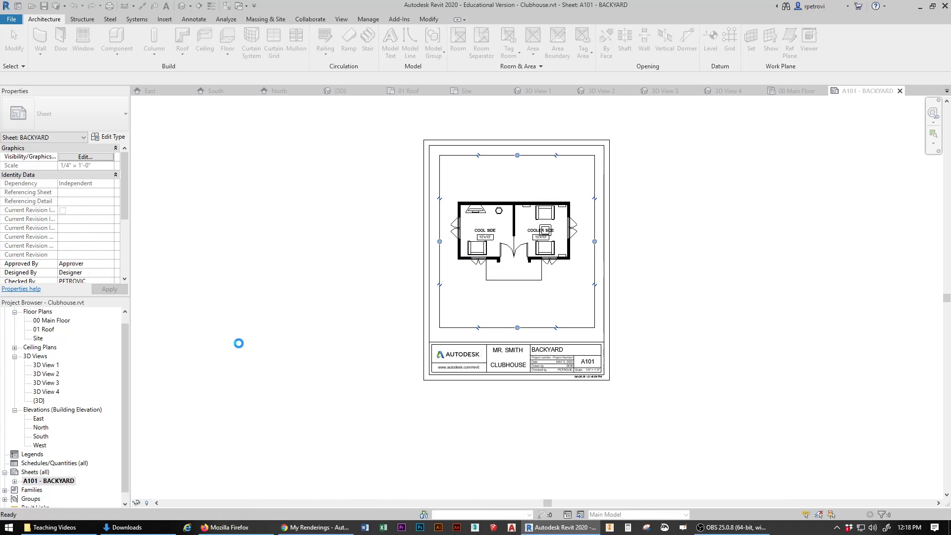
pyautogui.doubleClick(63, 321)
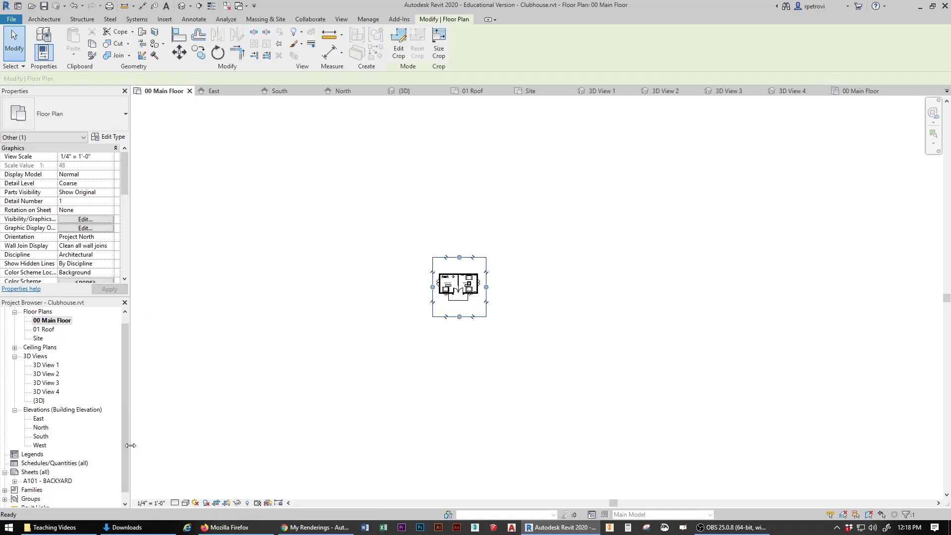
pyautogui.click(228, 503)
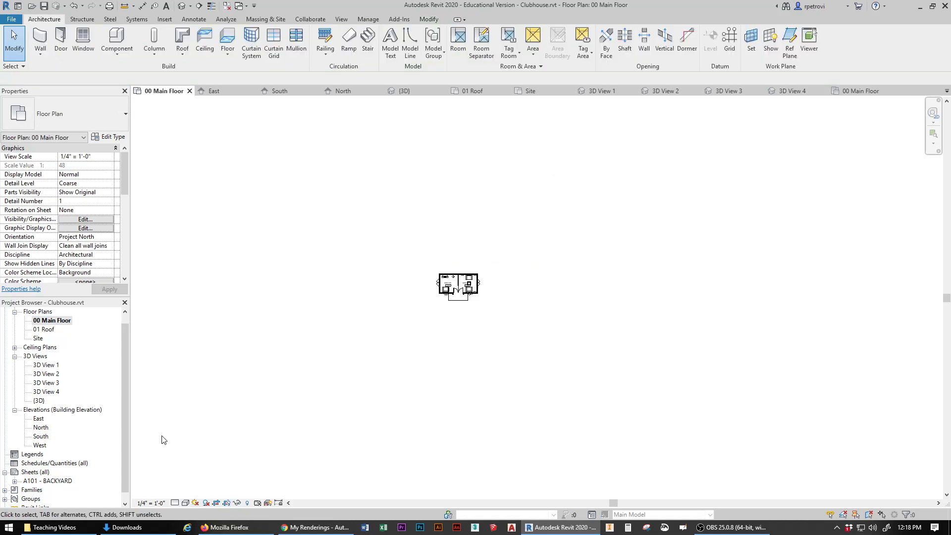
pyautogui.doubleClick(47, 481)
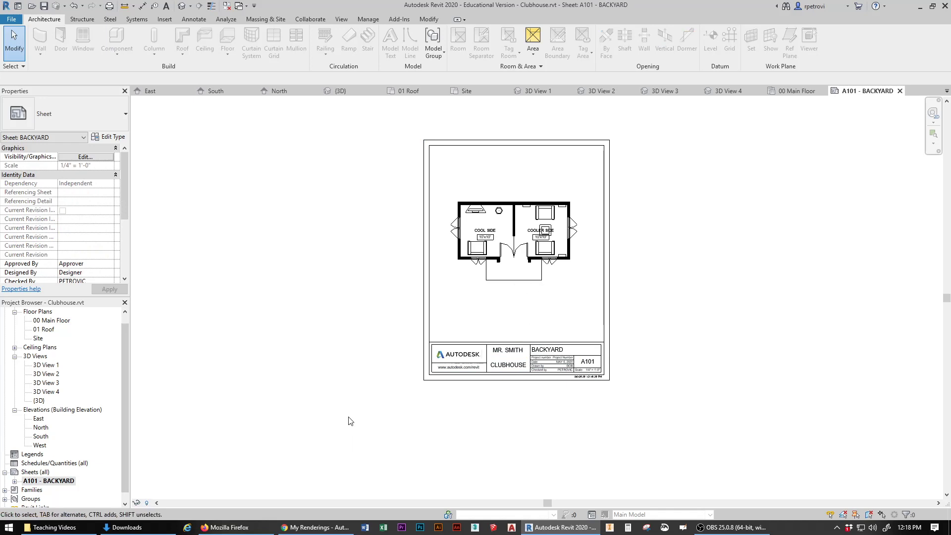
# Step: Move the 00 Main Floor viewport so its title sits on the sheet beneath the plan
pyautogui.scroll(-5, 365, 367)
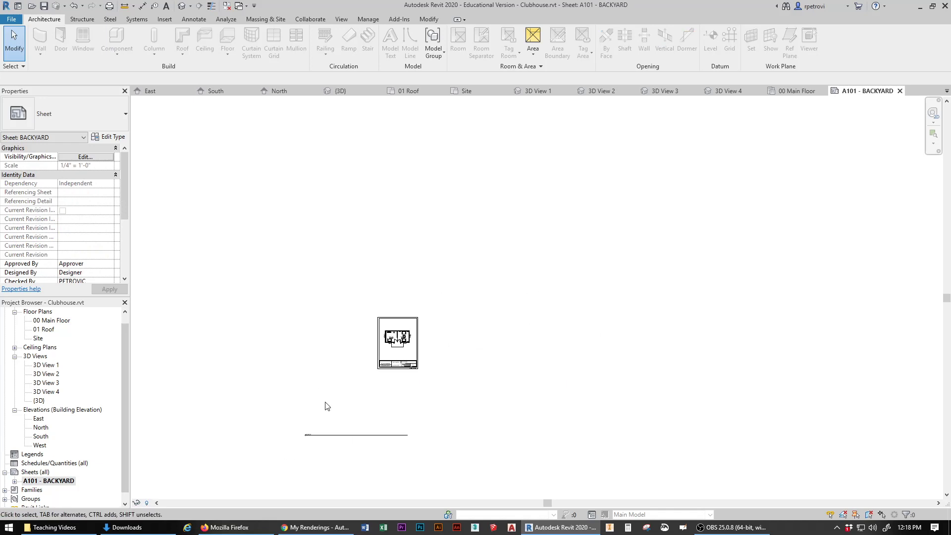
pyautogui.moveTo(388, 394); pyautogui.dragTo(512, 315, button='middle')
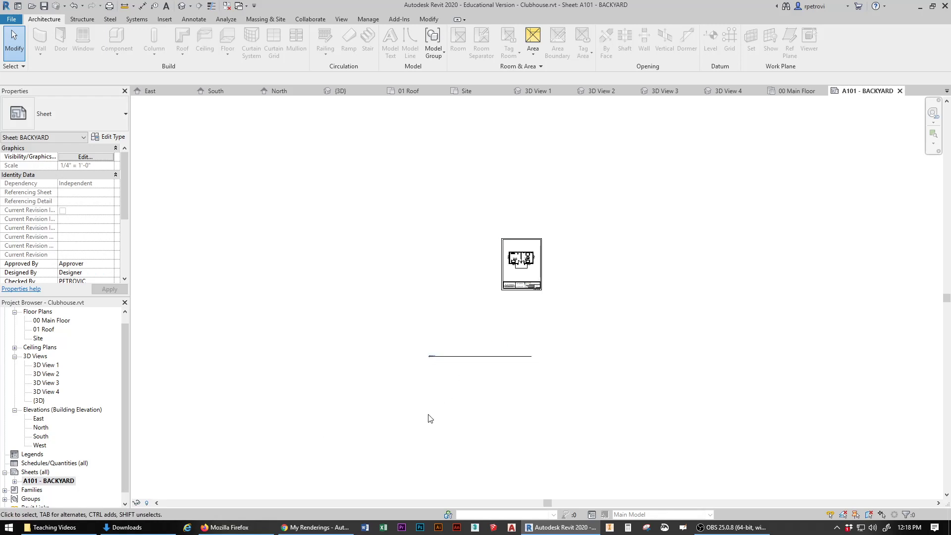
pyautogui.scroll(3, 429, 415)
pyautogui.scroll(1, 449, 400)
pyautogui.moveTo(495, 322); pyautogui.dragTo(465, 438, button='middle')
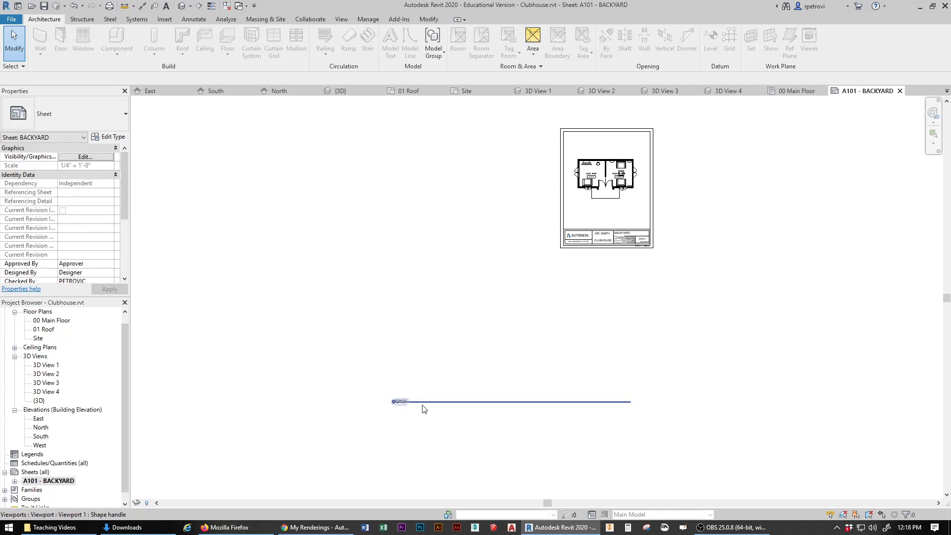
pyautogui.moveTo(423, 407); pyautogui.dragTo(605, 208)
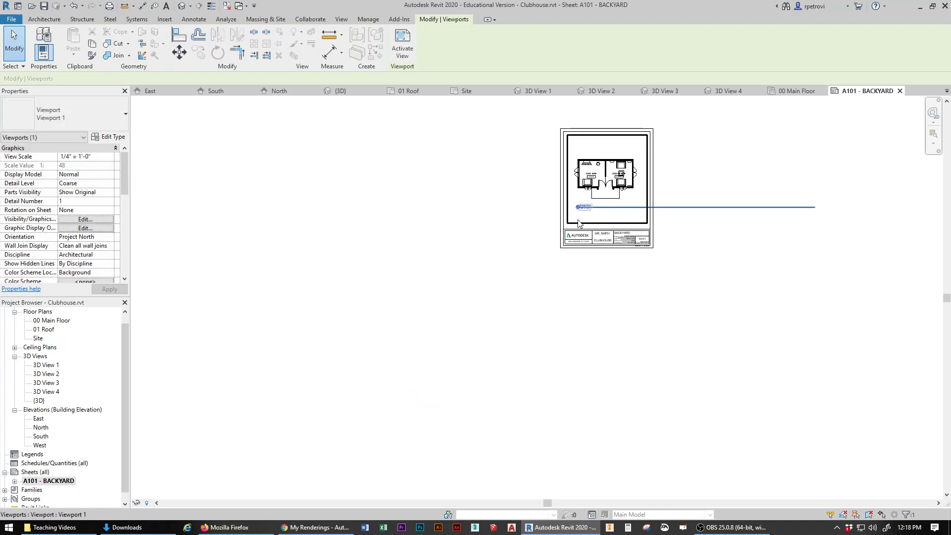
pyautogui.scroll(5, 585, 252)
pyautogui.moveTo(577, 263); pyautogui.dragTo(374, 456, button='middle')
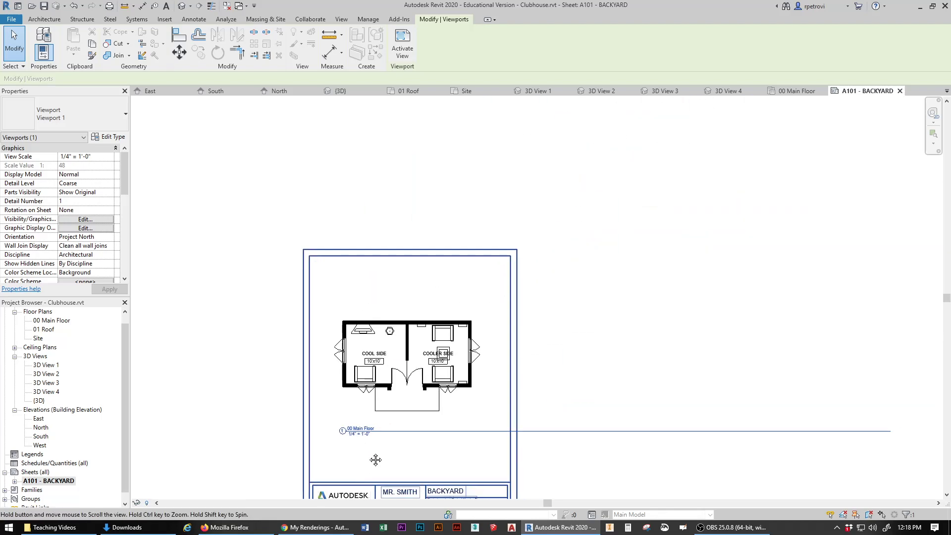
pyautogui.scroll(3, 376, 455)
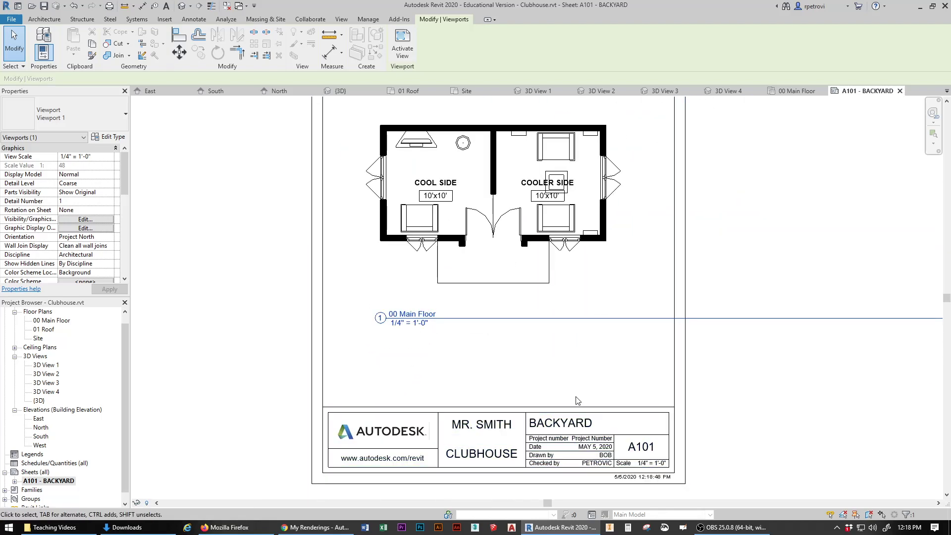
pyautogui.click(203, 213)
pyautogui.moveTo(516, 321); pyautogui.dragTo(490, 306)
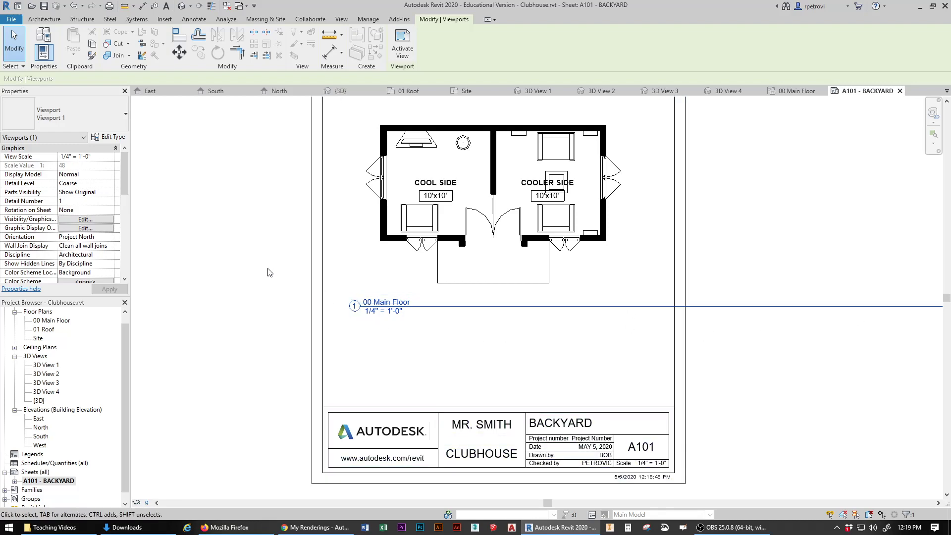
# Step: Shorten the viewport's title line so it ends inside the title block border
pyautogui.click(285, 383)
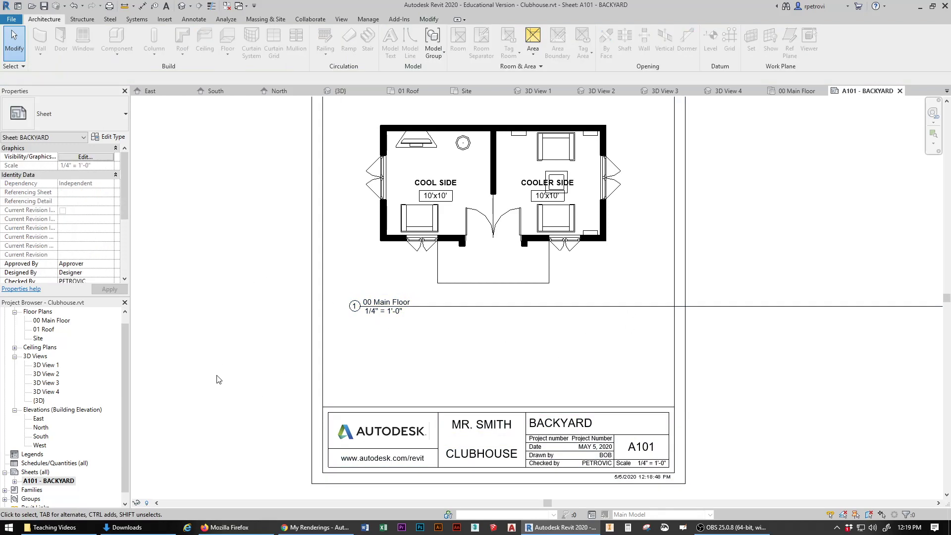
pyautogui.scroll(-3, 218, 347)
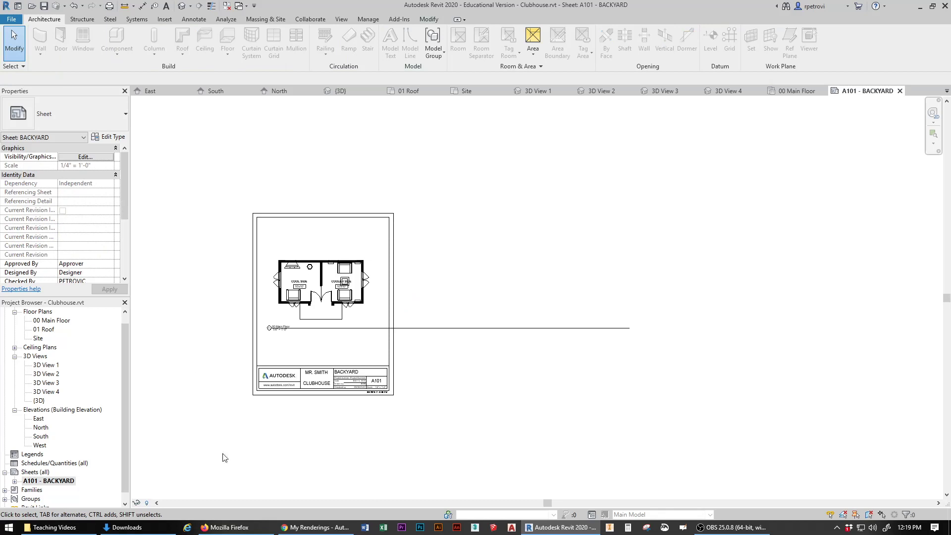
pyautogui.click(358, 258)
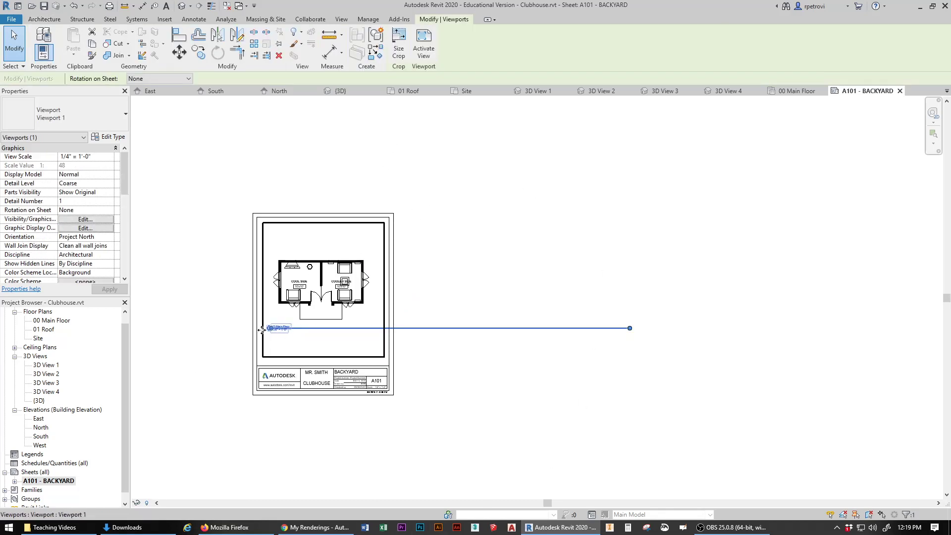
pyautogui.click(552, 174)
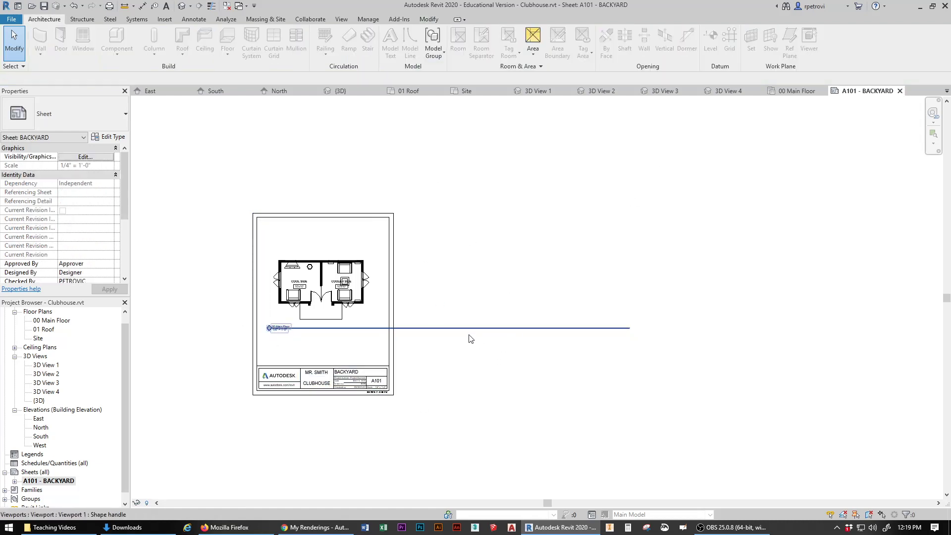
pyautogui.click(350, 231)
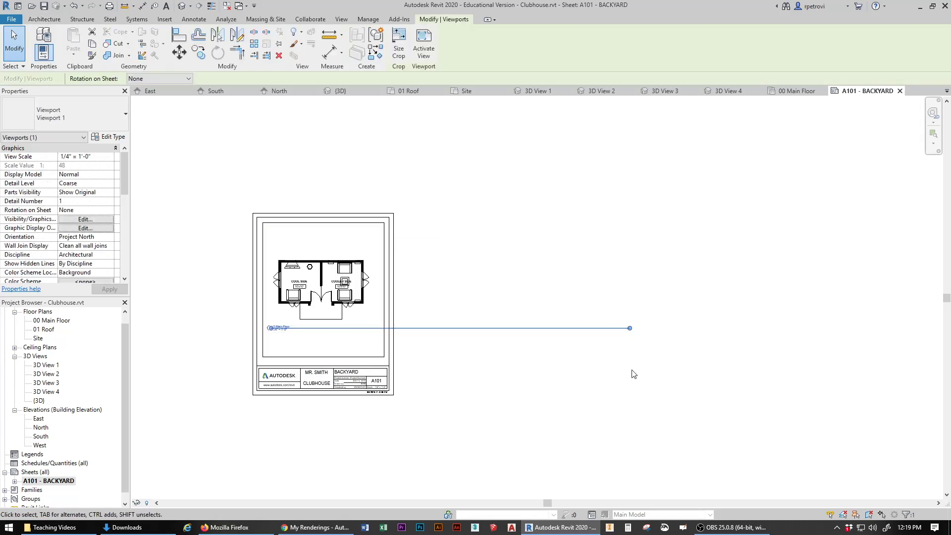
pyautogui.moveTo(630, 328); pyautogui.dragTo(375, 340)
pyautogui.click(483, 297)
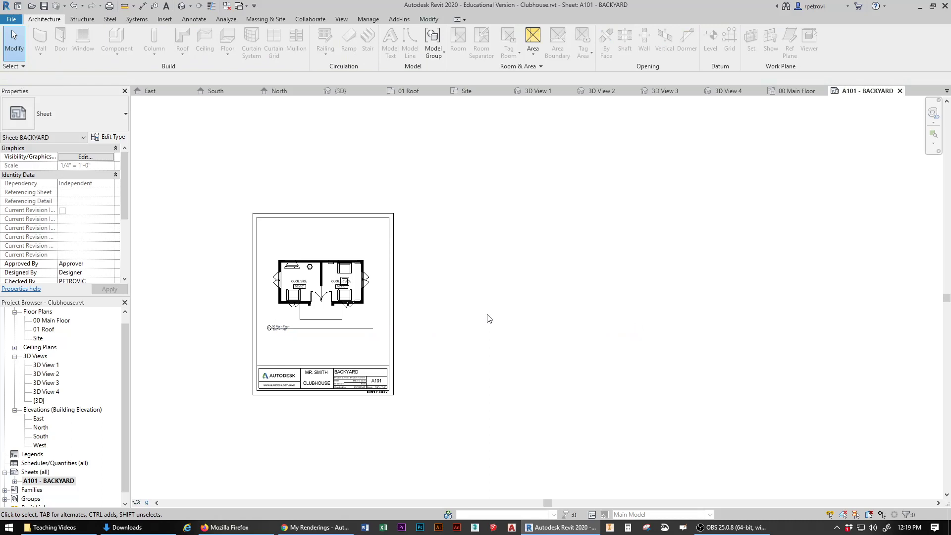
pyautogui.moveTo(486, 318); pyautogui.dragTo(648, 300, button='middle')
pyautogui.scroll(2, 643, 311)
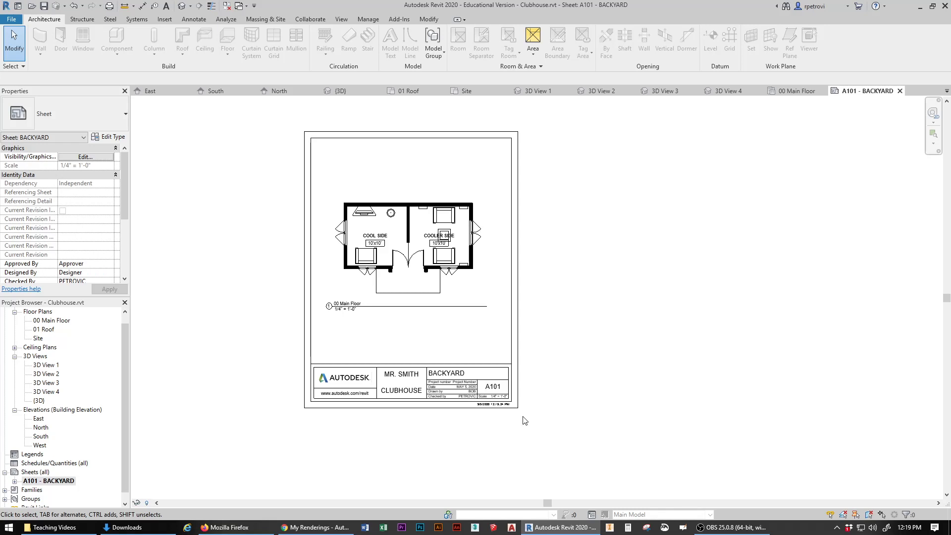
# Step: Set up printing on the lab printer with portrait 8.5 × 11 paper
pyautogui.click(396, 306)
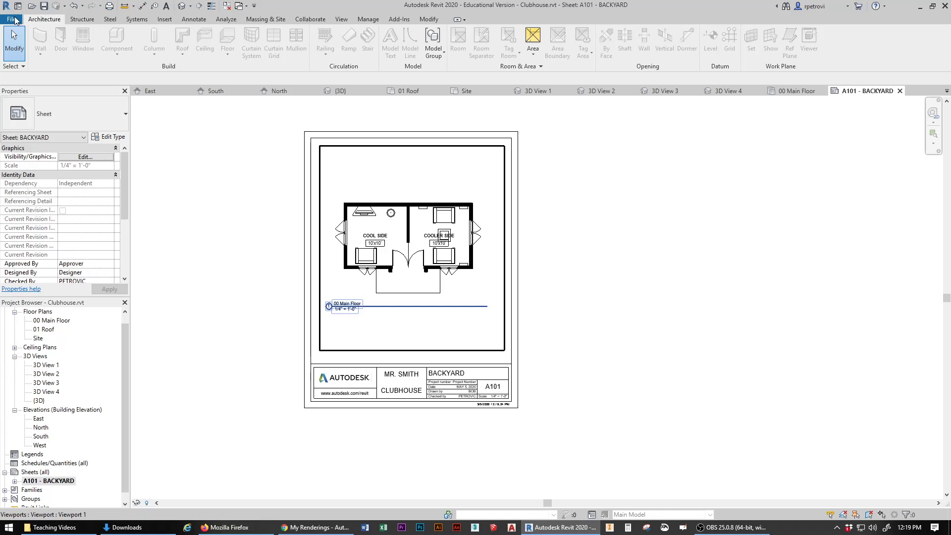
pyautogui.click(15, 20)
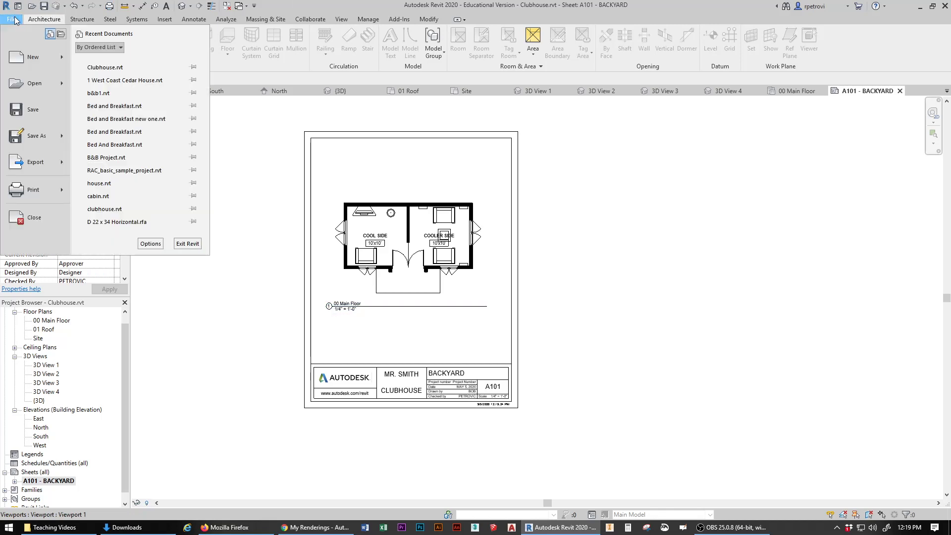
pyautogui.click(34, 193)
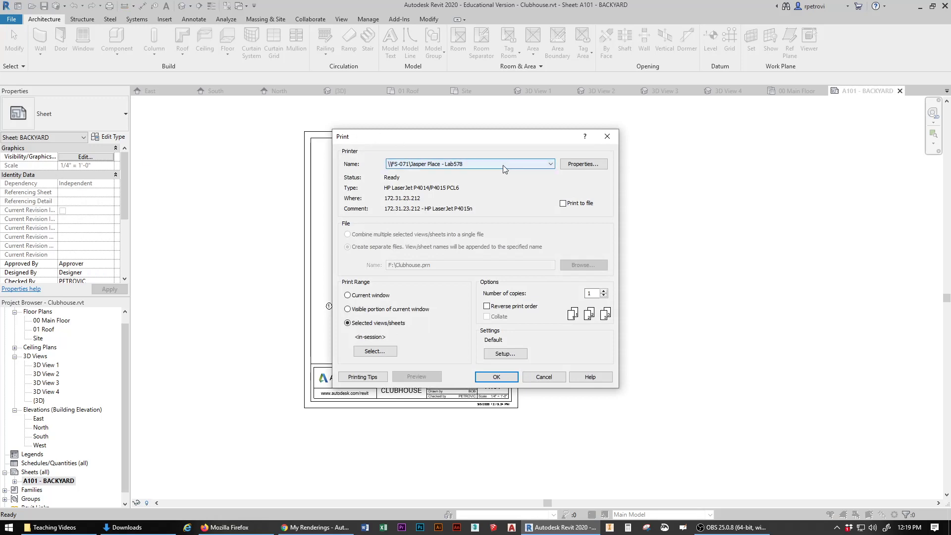
pyautogui.click(584, 165)
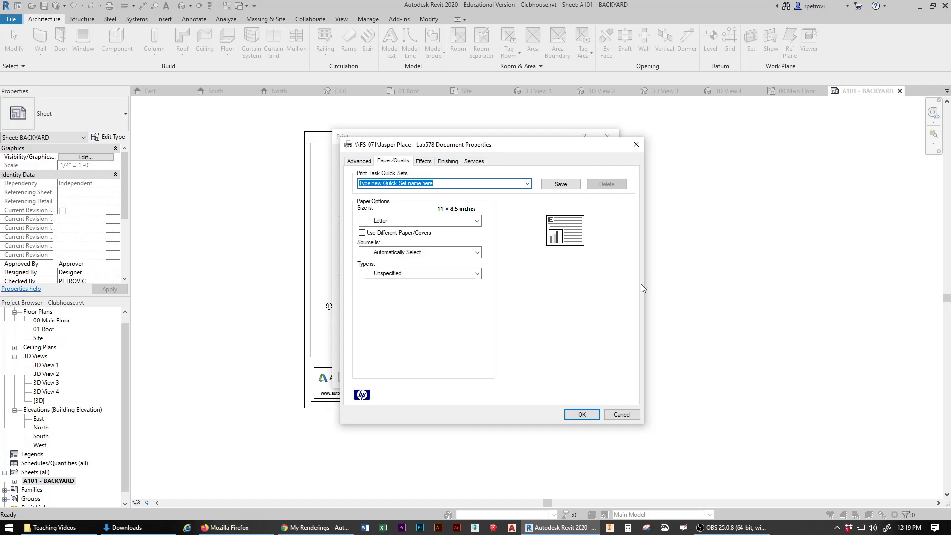
pyautogui.click(576, 225)
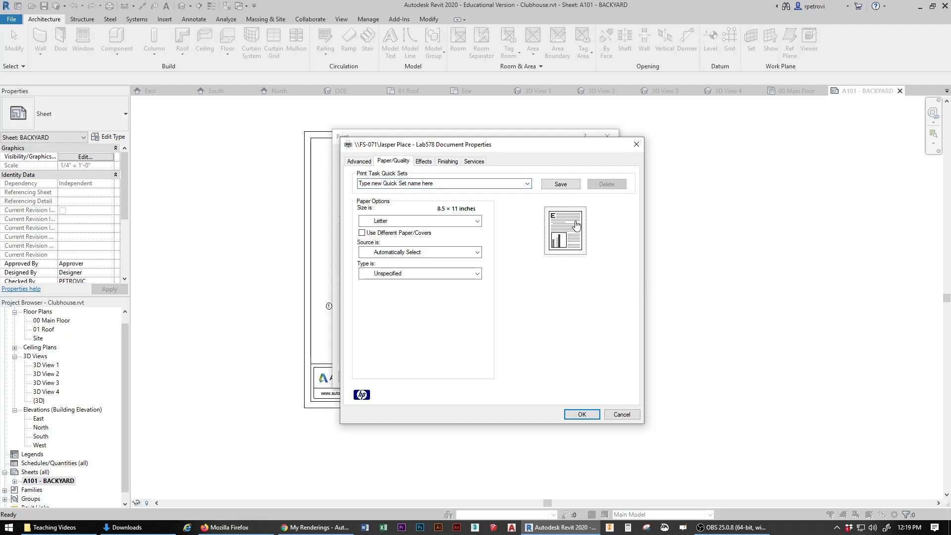
pyautogui.moveTo(543, 144); pyautogui.dragTo(817, 155)
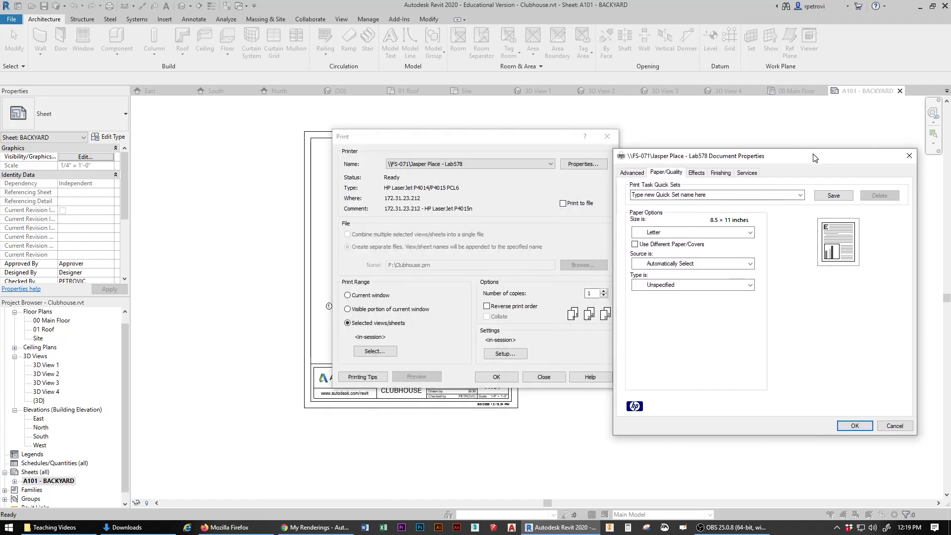
pyautogui.click(424, 250)
pyautogui.click(858, 426)
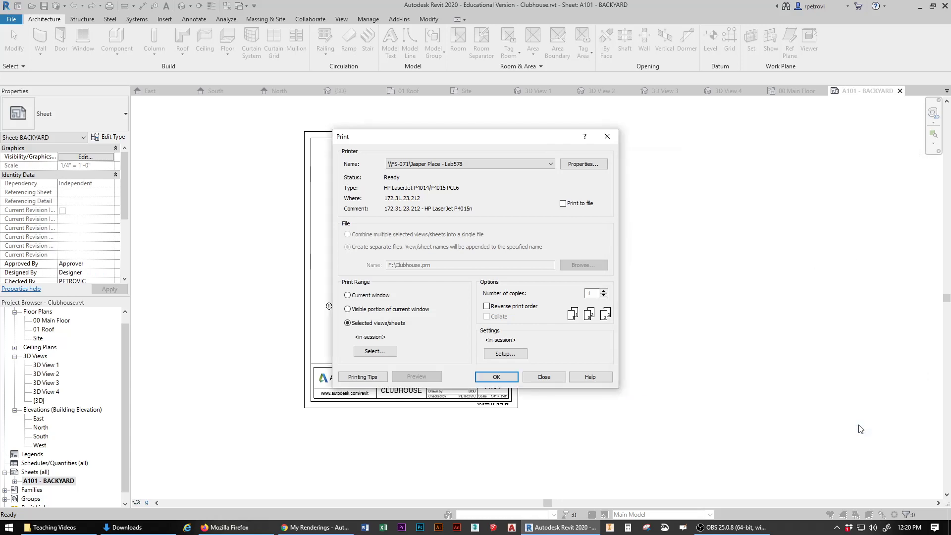
# Step: Dismiss the no-sheets-selected warning and print the Current window
pyautogui.click(510, 378)
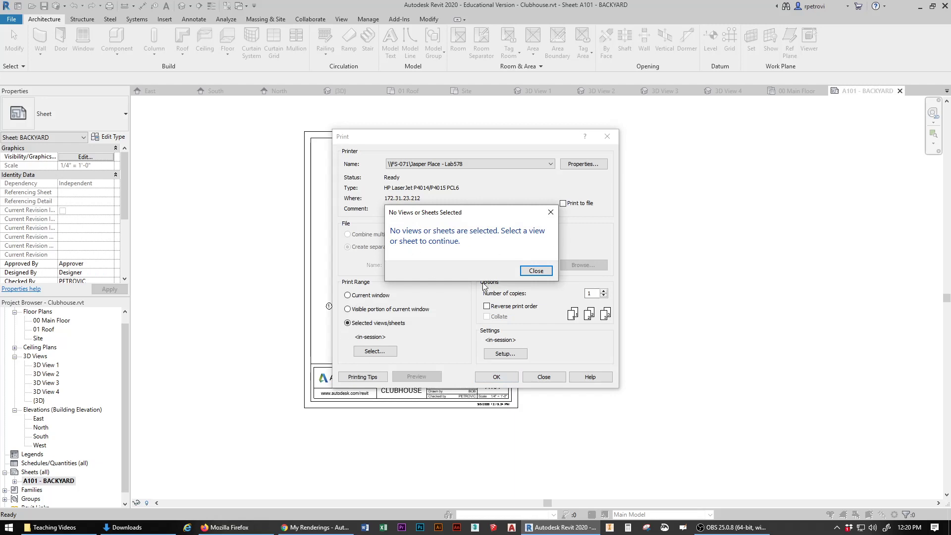
pyautogui.click(534, 271)
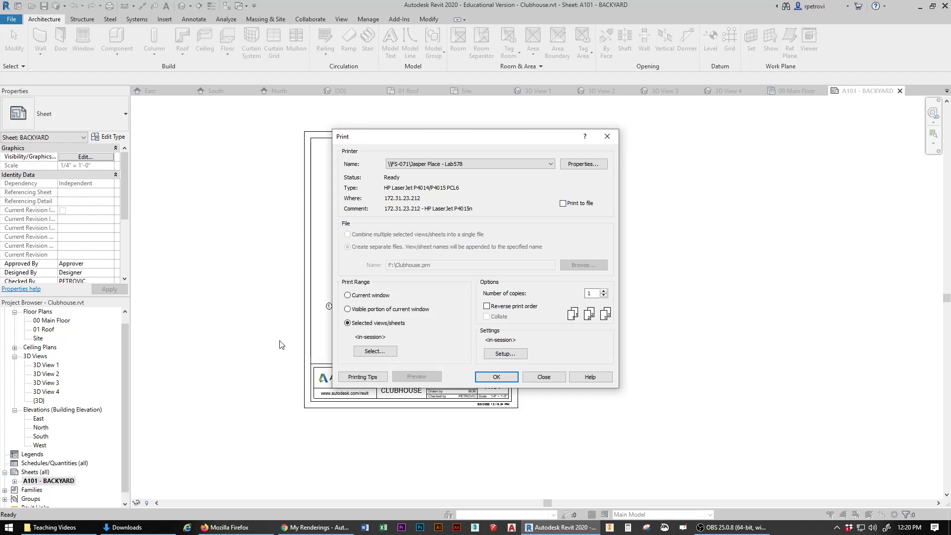
pyautogui.click(347, 295)
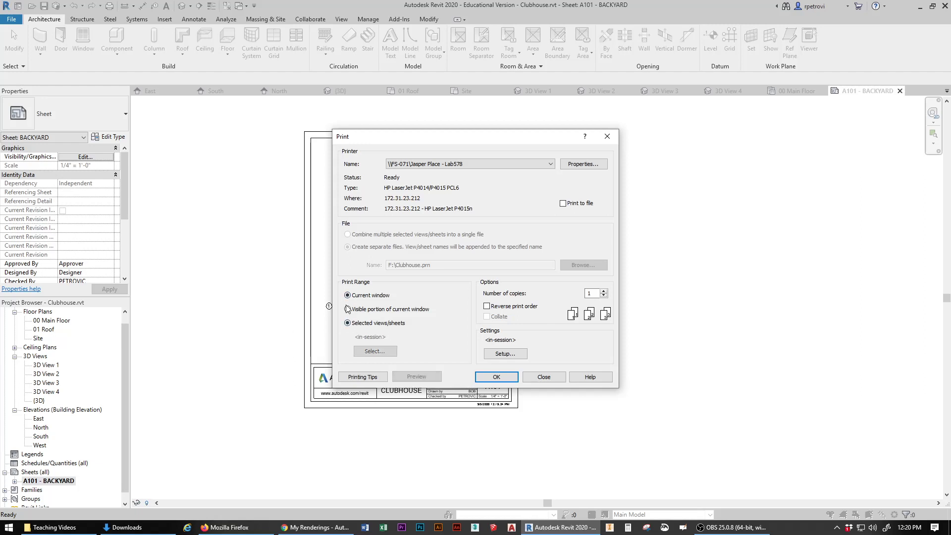
pyautogui.click(501, 379)
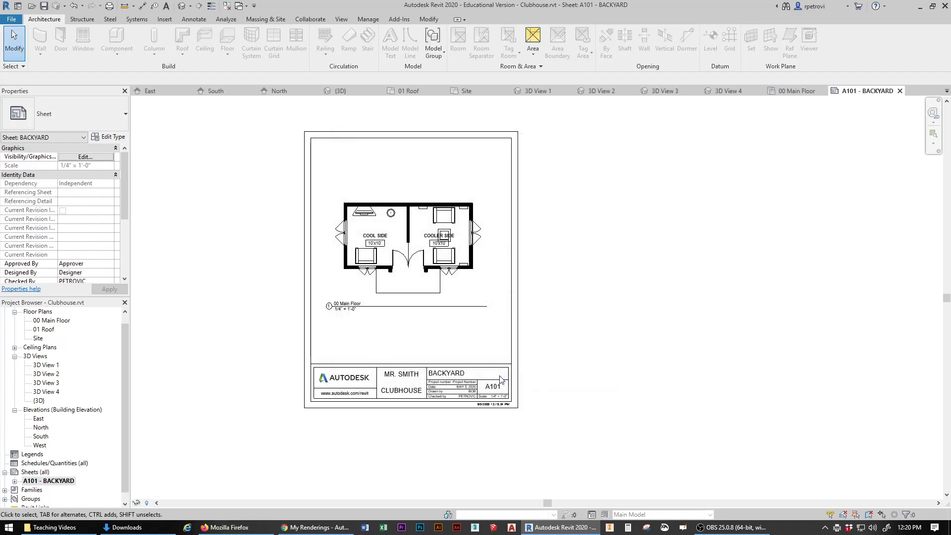